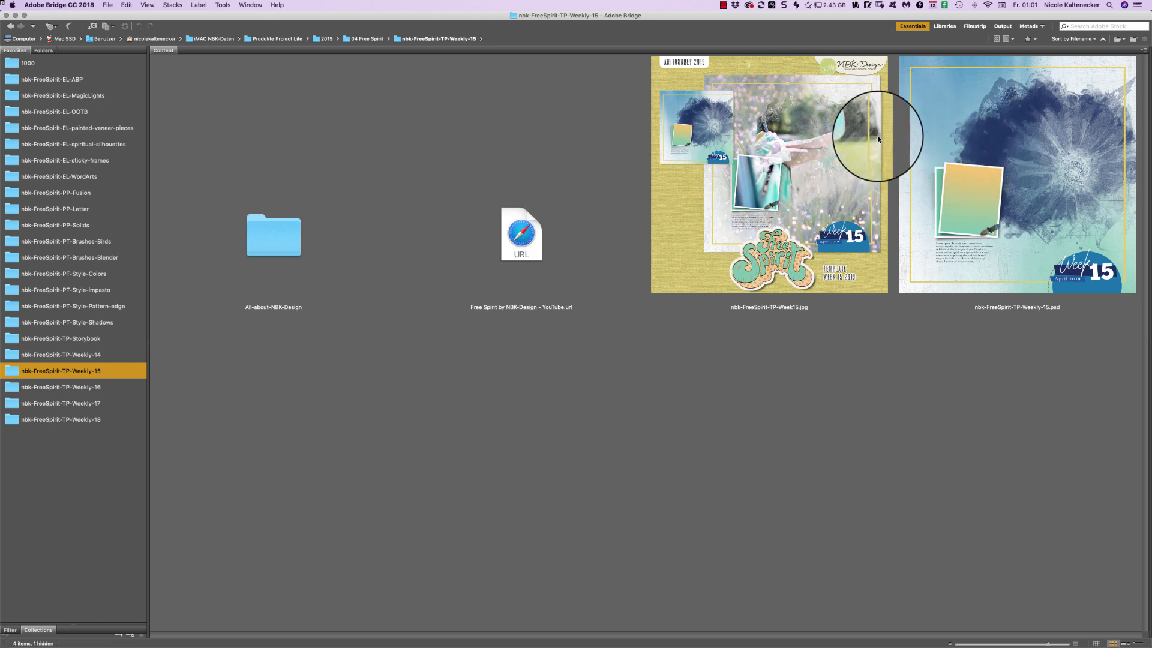
View the Week 15 template's JPG preview image full screen
{"action": "left_click", "coordinate": [863, 171]}
{"action": "key", "text": "space"}
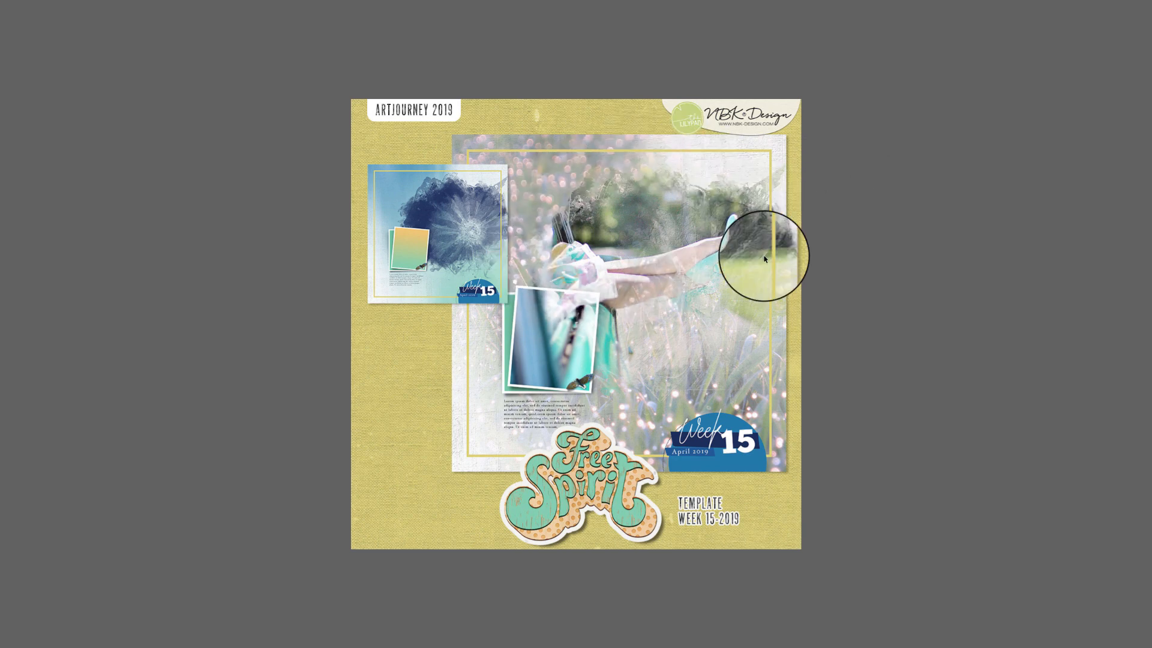
{"action": "key", "text": "space"}
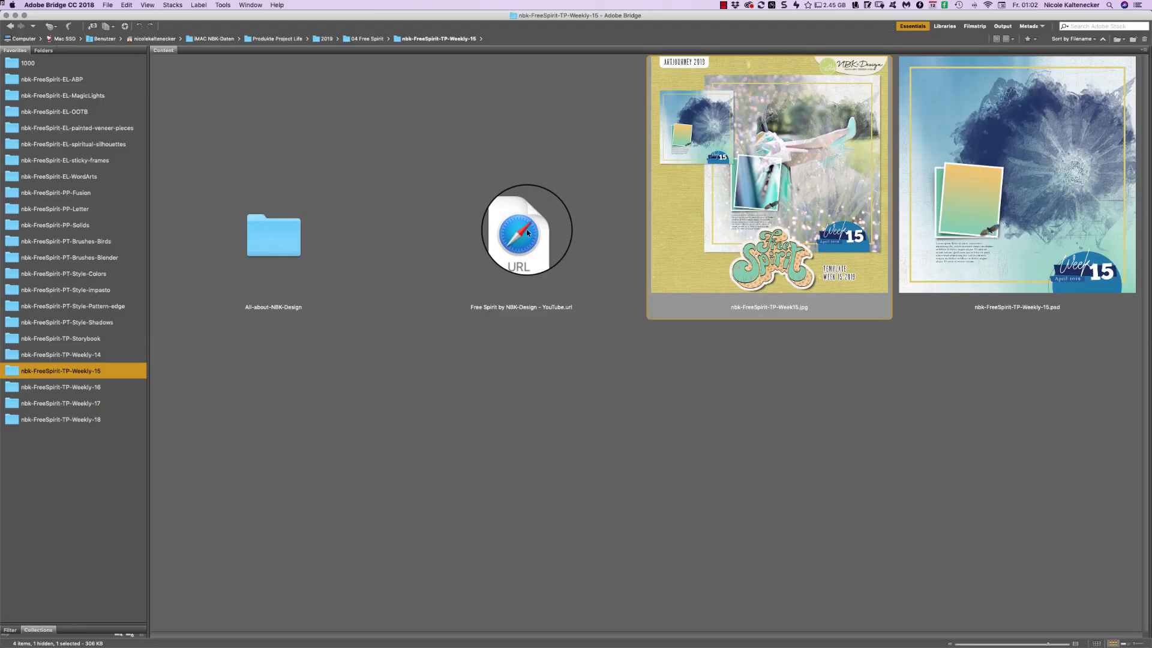
View nbk-FreeSpirit-TP-Weekly-15.psd full screen and zoom in on the textured flower artwork
{"action": "left_click", "coordinate": [988, 173]}
{"action": "key", "text": "space"}
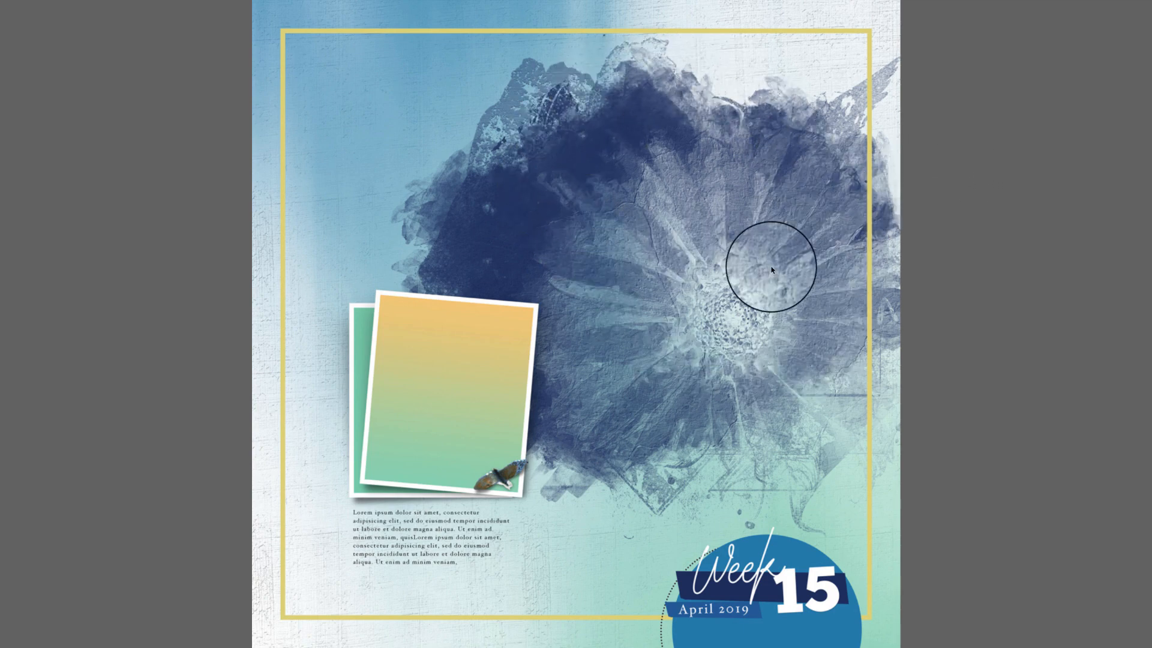
{"action": "left_click", "coordinate": [636, 168]}
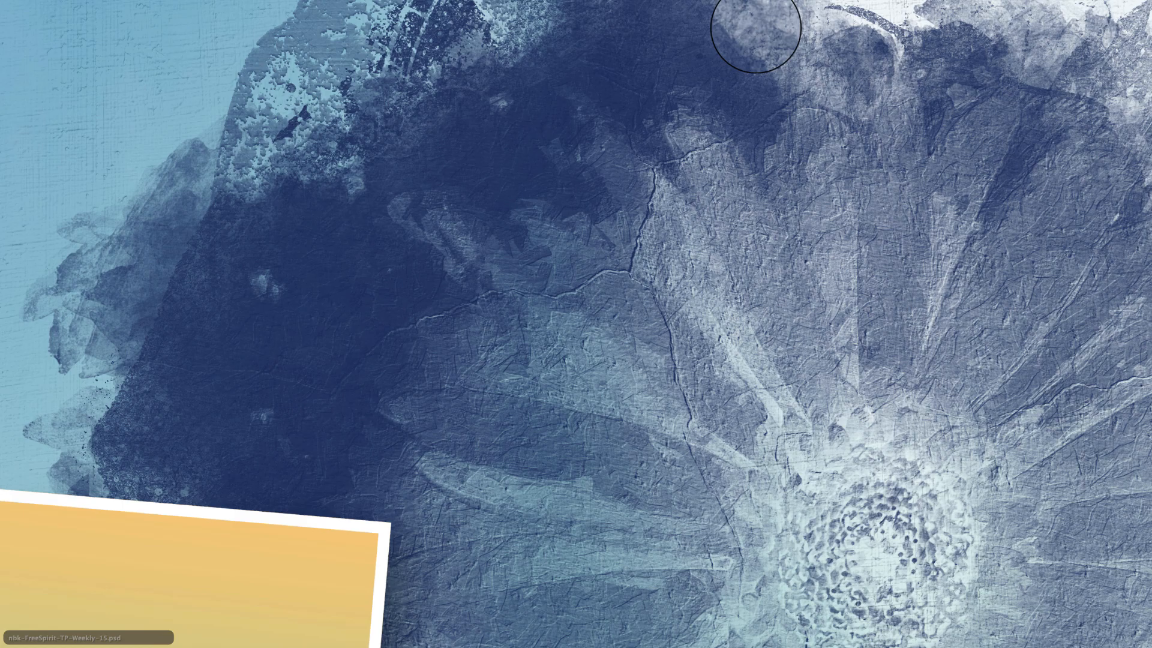
{"action": "key", "text": "space"}
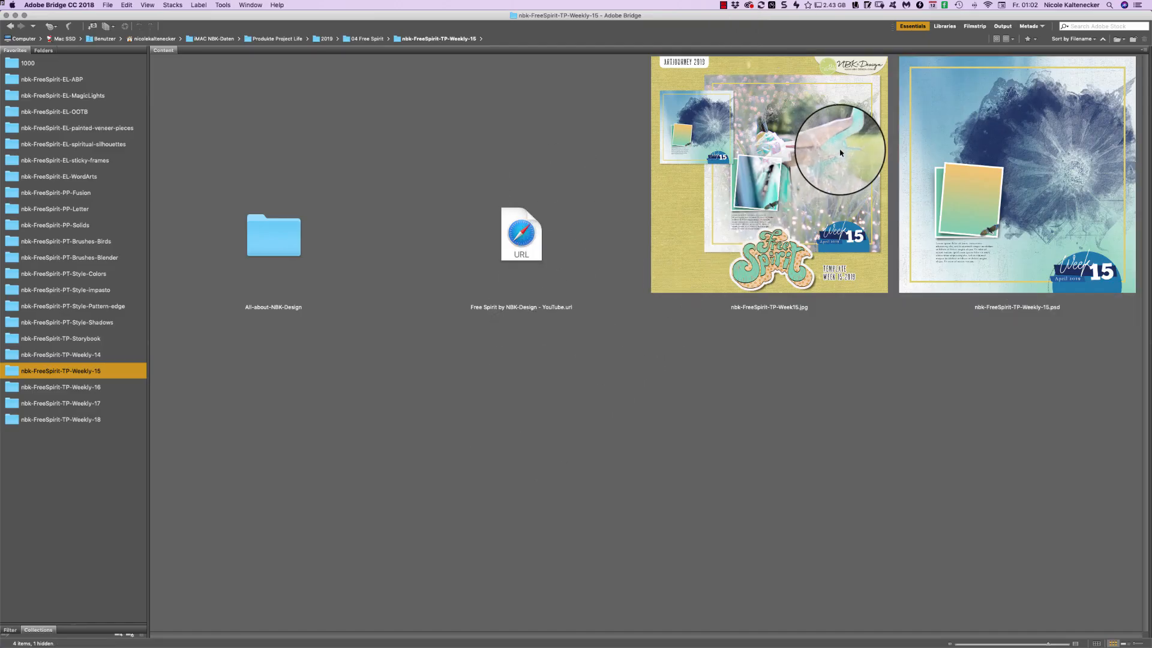
Re-examine the Week 15 JPG full screen to see how photos fill the template's masked area
{"action": "left_click", "coordinate": [840, 153]}
{"action": "key", "text": "space"}
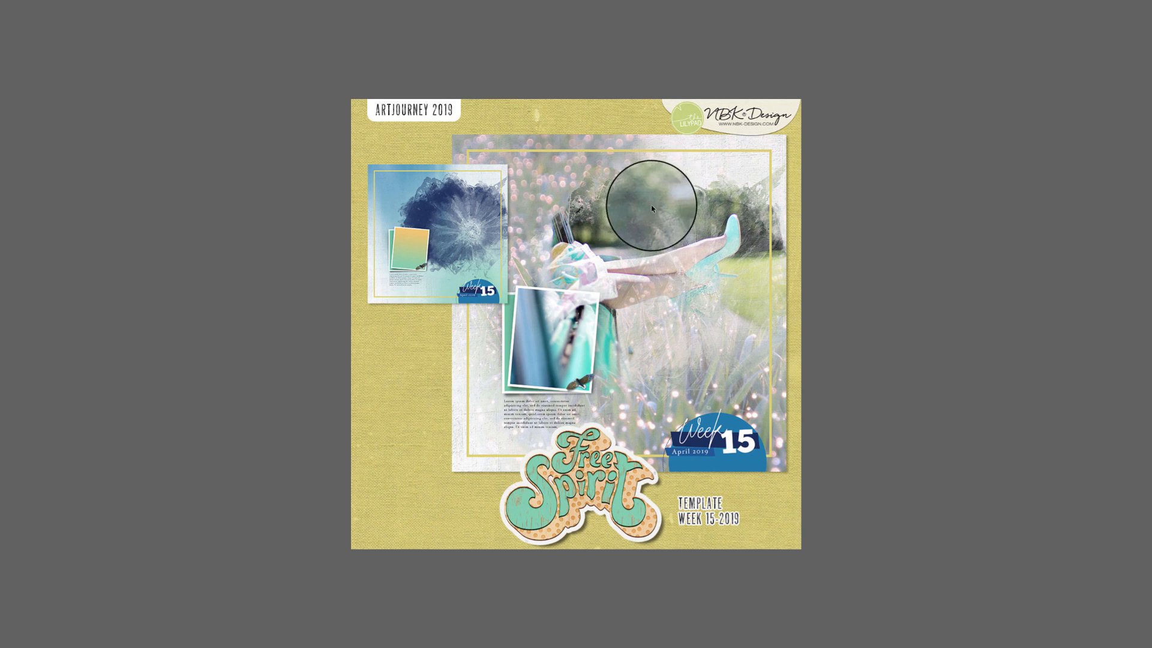
{"action": "left_click_drag", "start_coordinate": [651, 208], "coordinate": [859, 230]}
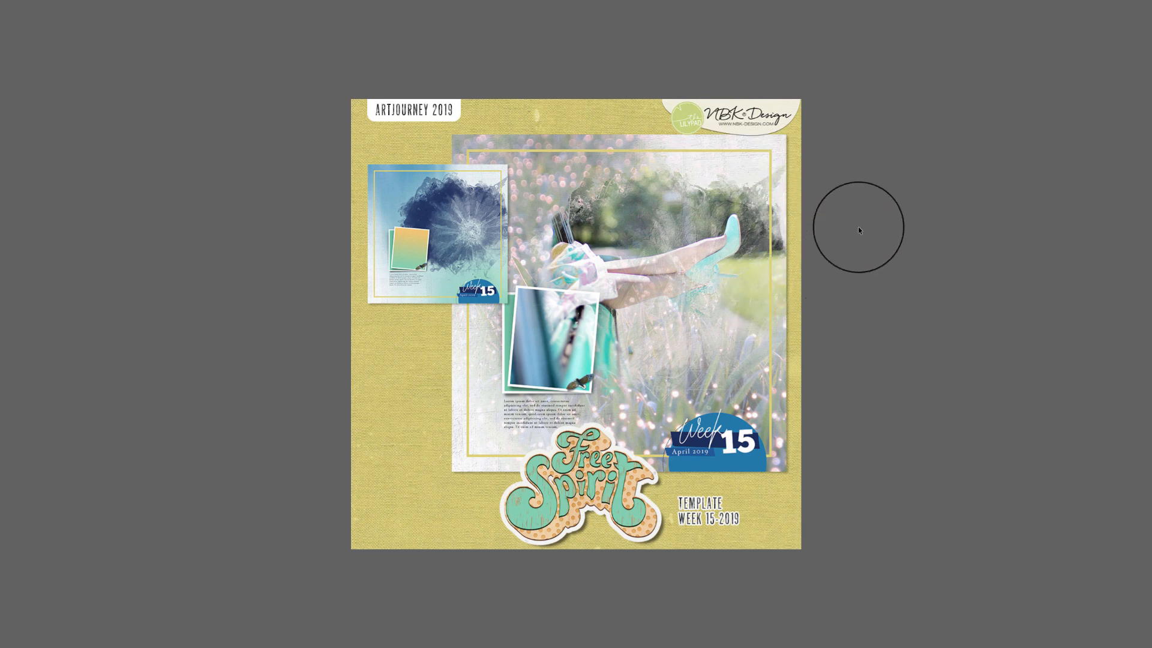
{"action": "key", "text": "space"}
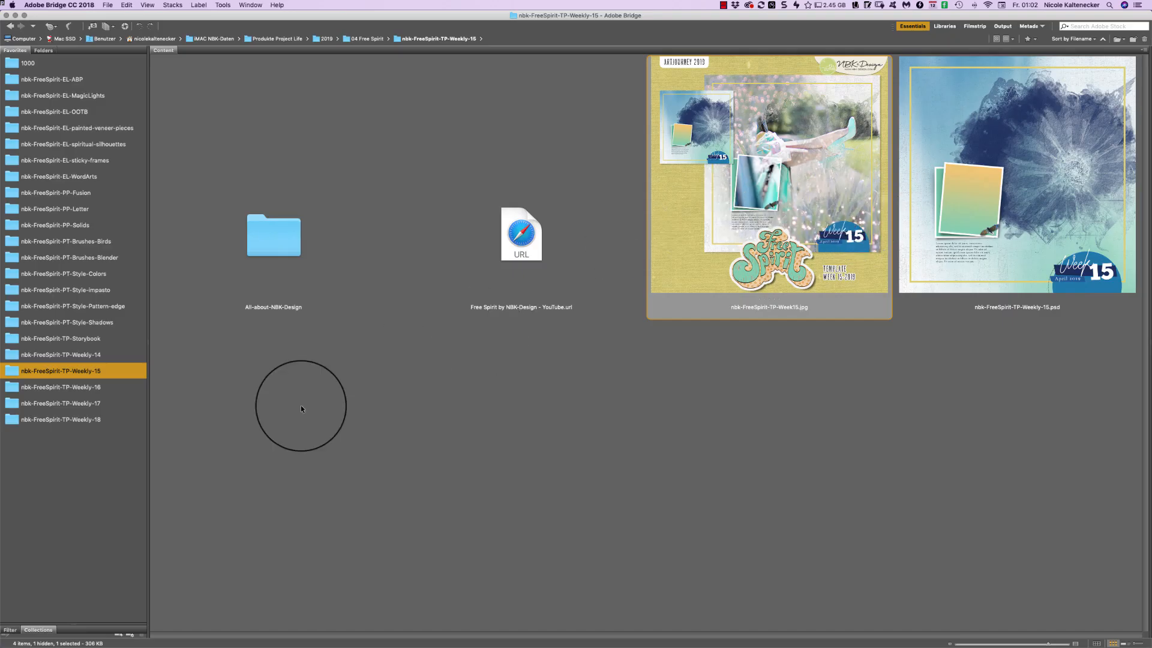
Open the nbk-FreeSpirit-TP-Weekly-16 folder and view its JPG preview full screen
{"action": "left_click", "coordinate": [114, 387]}
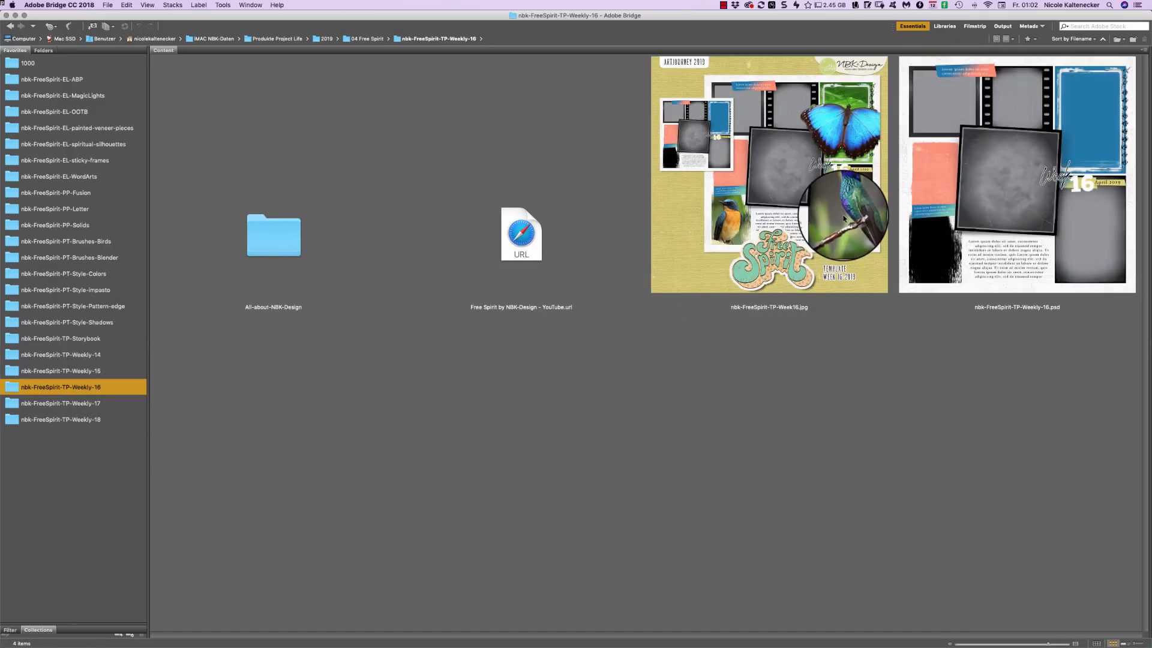
{"action": "left_click", "coordinate": [859, 149]}
{"action": "key", "text": "space"}
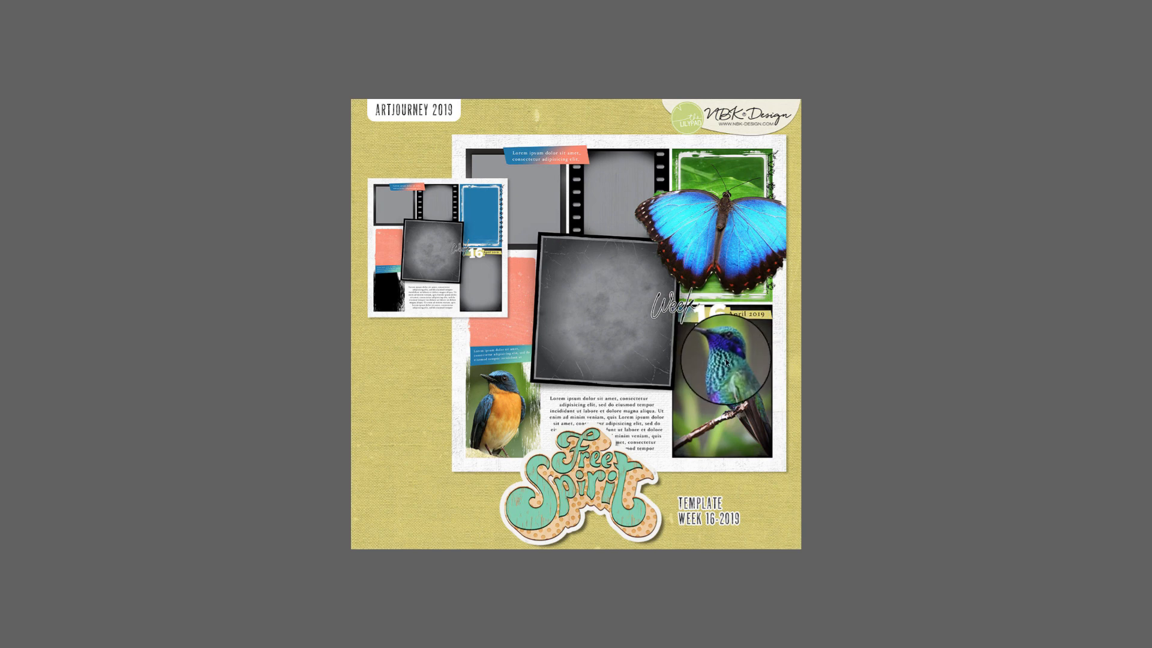
{"action": "key", "text": "space"}
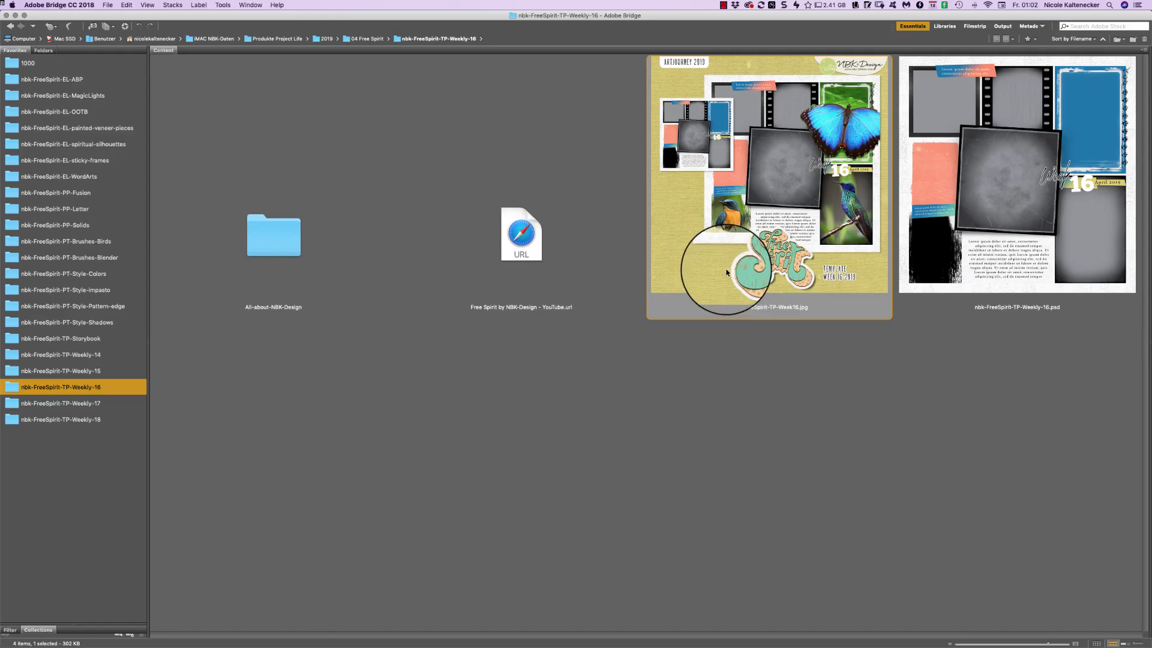
Open the nbk-FreeSpirit-TP-Weekly-17 folder and examine its PSD template full screen
{"action": "left_click", "coordinate": [113, 403]}
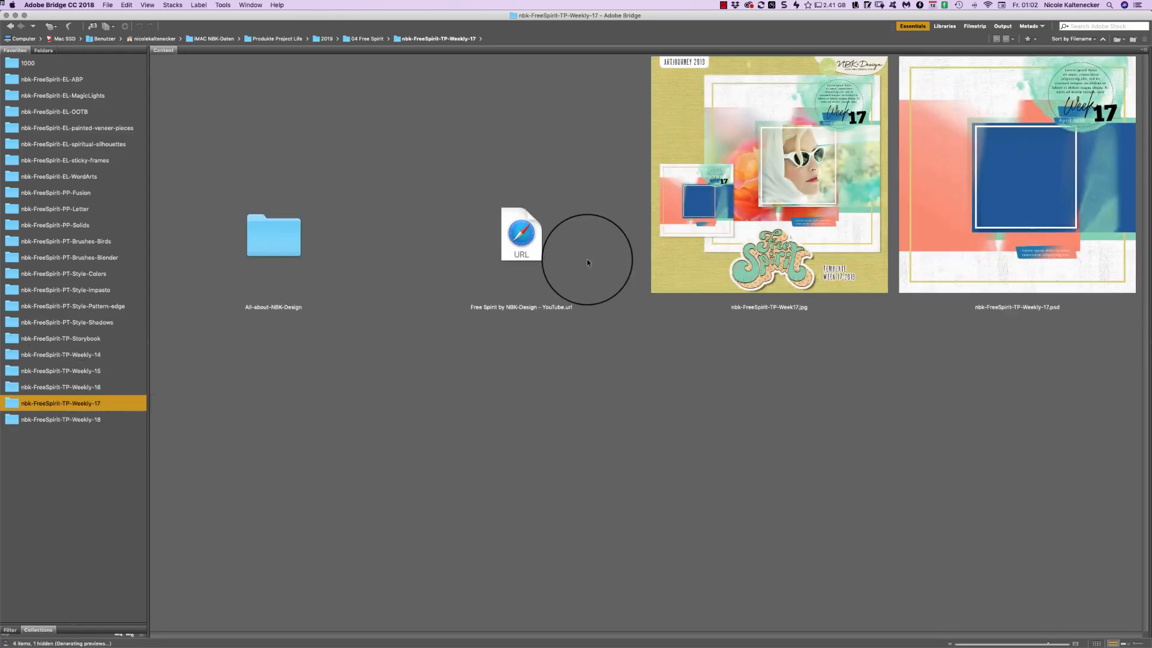
{"action": "left_click", "coordinate": [984, 138]}
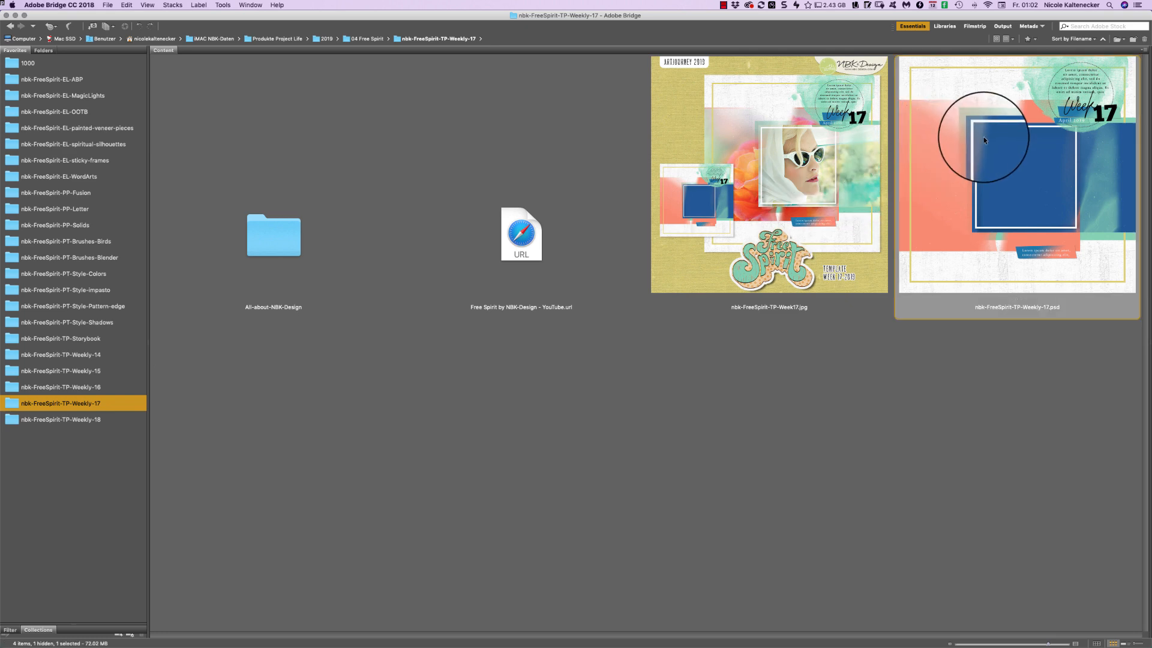
{"action": "key", "text": "space"}
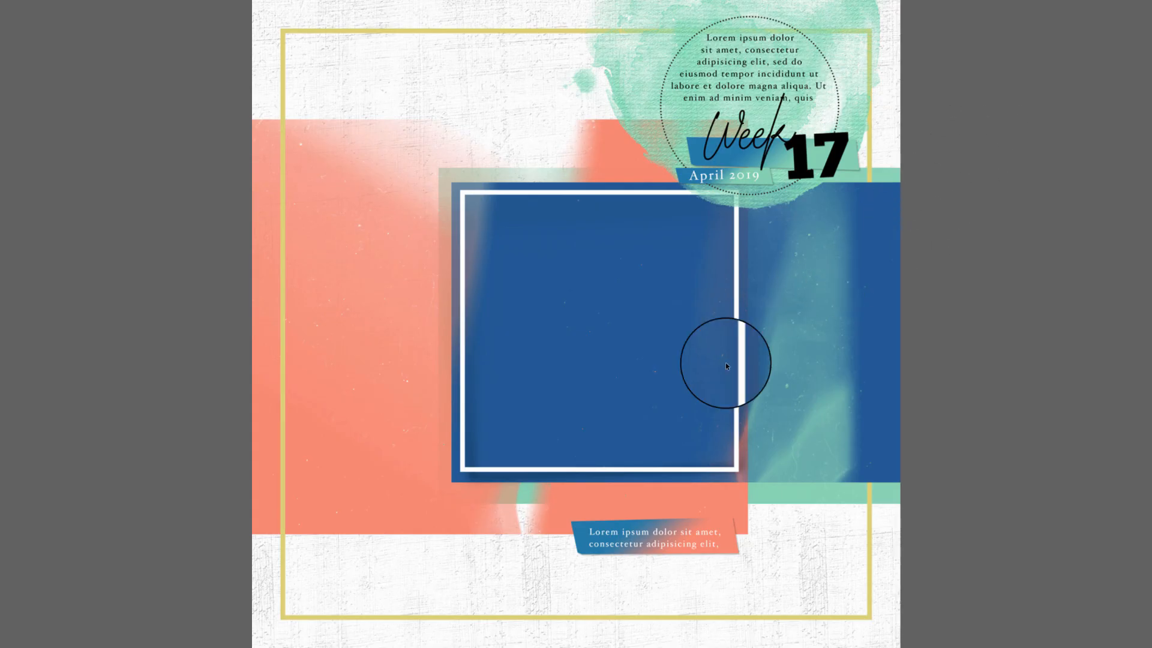
{"action": "mouse_move", "coordinate": [726, 362]}
{"action": "left_mouse_down"}
{"action": "mouse_move", "coordinate": [549, 65]}
{"action": "mouse_move", "coordinate": [684, 78]}
{"action": "mouse_move", "coordinate": [758, 250]}
{"action": "mouse_move", "coordinate": [484, 427]}
{"action": "mouse_move", "coordinate": [578, 224]}
{"action": "mouse_move", "coordinate": [840, 267]}
{"action": "mouse_move", "coordinate": [549, 434]}
{"action": "mouse_move", "coordinate": [632, 186]}
{"action": "left_mouse_up"}
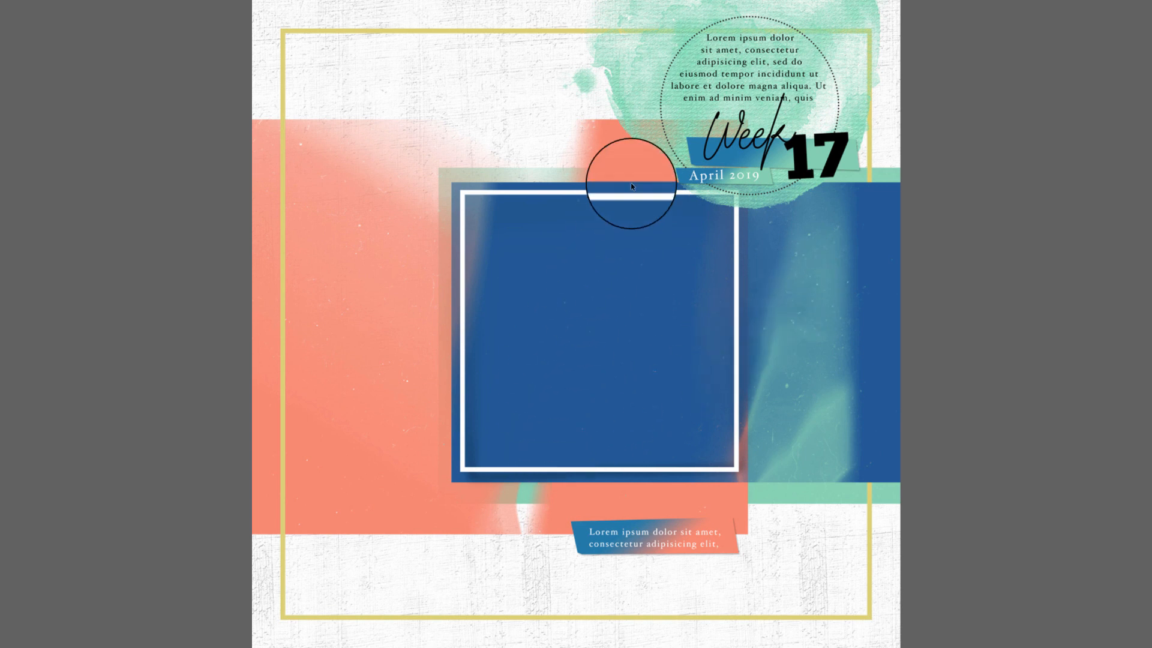
{"action": "left_click_drag", "start_coordinate": [684, 127], "coordinate": [735, 390]}
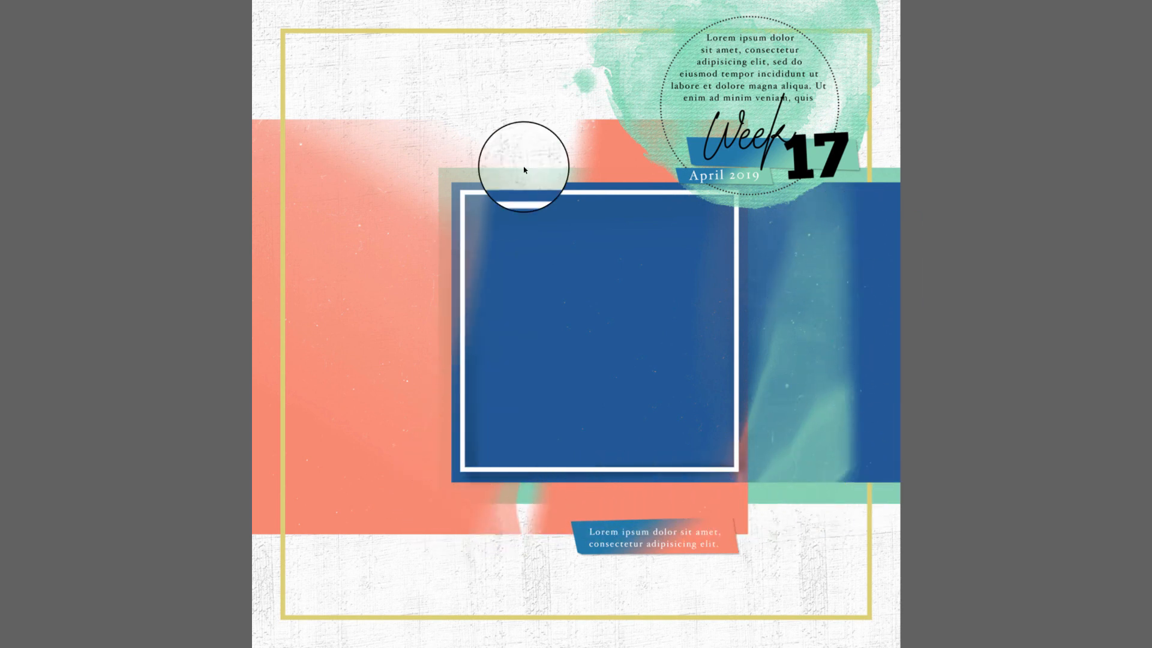
{"action": "key", "text": "space"}
View the Week 17 JPG full screen to see the template filled with photos
{"action": "left_click", "coordinate": [798, 186]}
{"action": "key", "text": "space"}
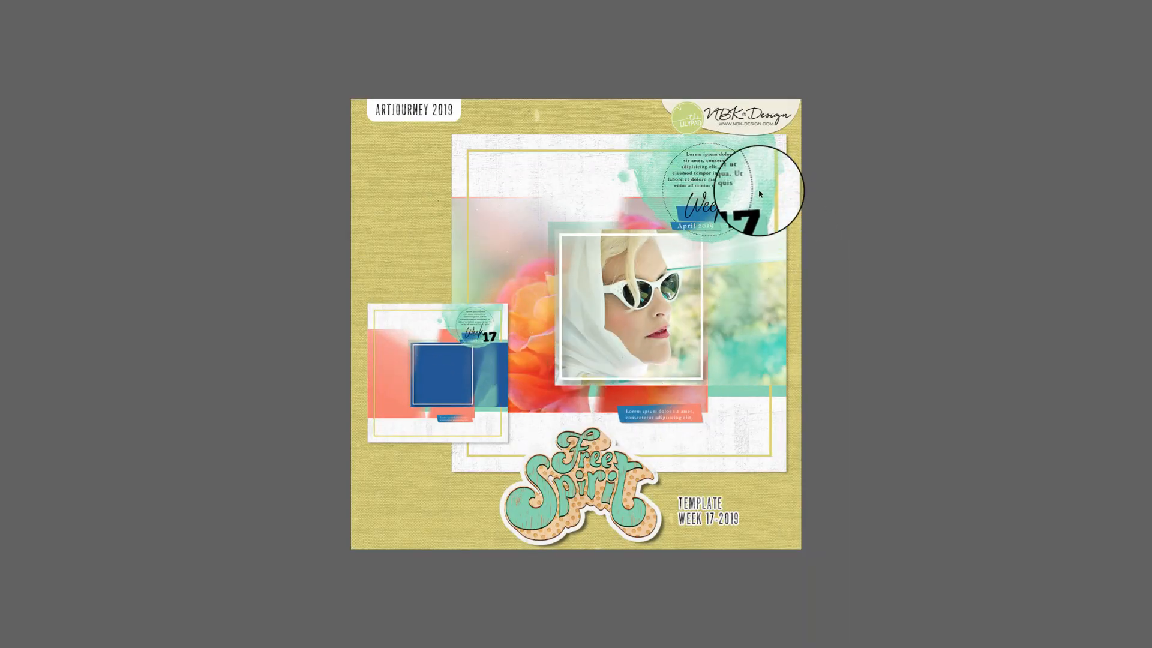
{"action": "key", "text": "space"}
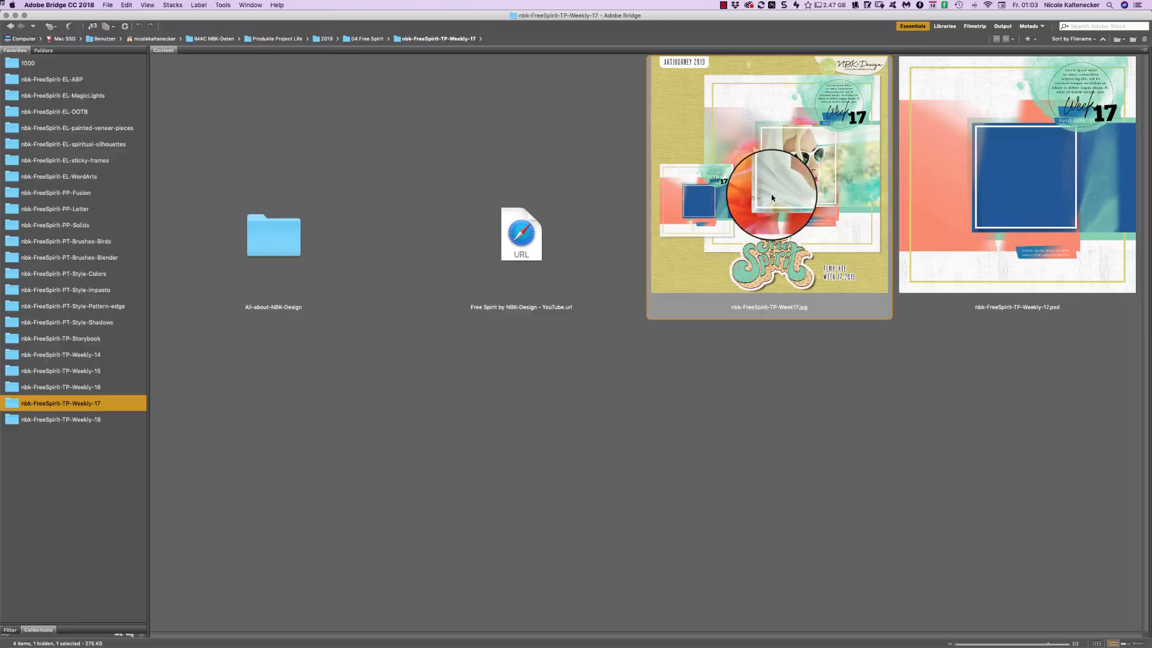
Open the nbk-FreeSpirit-TP-Weekly-18 folder and view its PSD template and JPG preview full screen
{"action": "left_click", "coordinate": [322, 342]}
{"action": "left_click", "coordinate": [125, 423]}
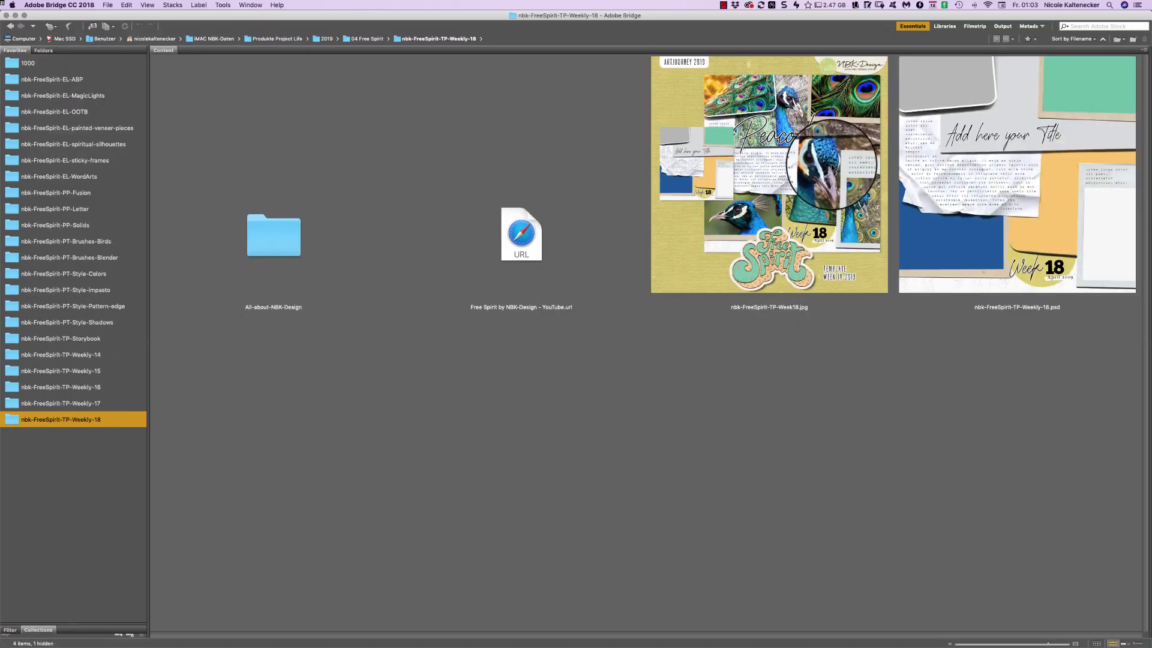
{"action": "left_click", "coordinate": [851, 190]}
{"action": "left_click", "coordinate": [955, 126]}
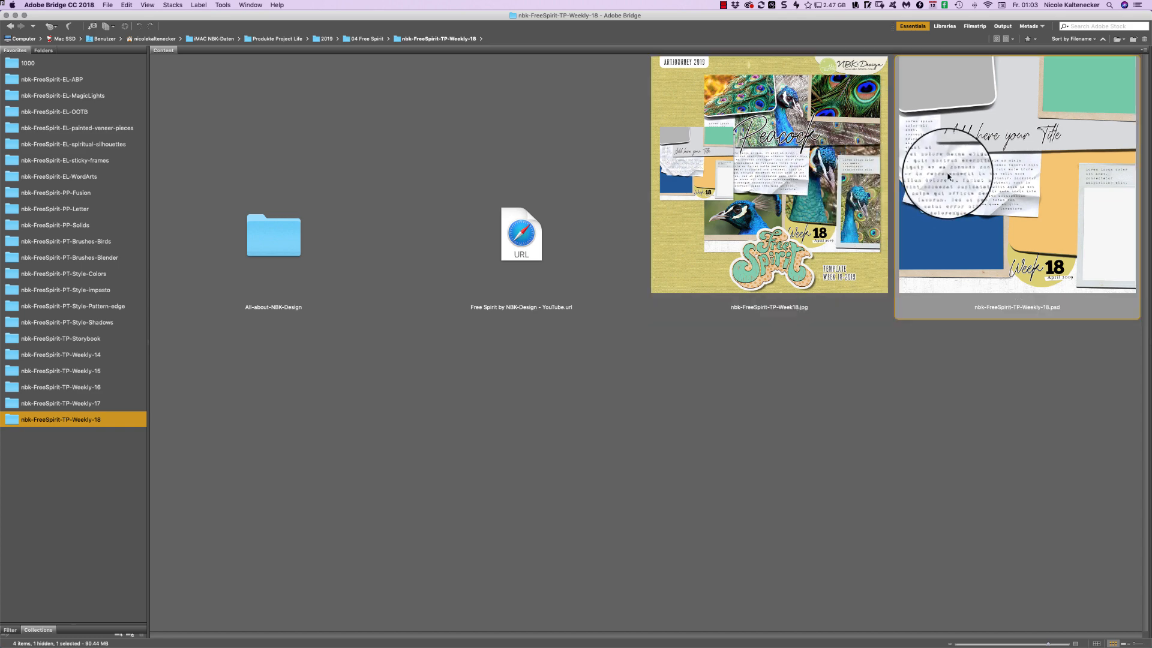
{"action": "key", "text": "space"}
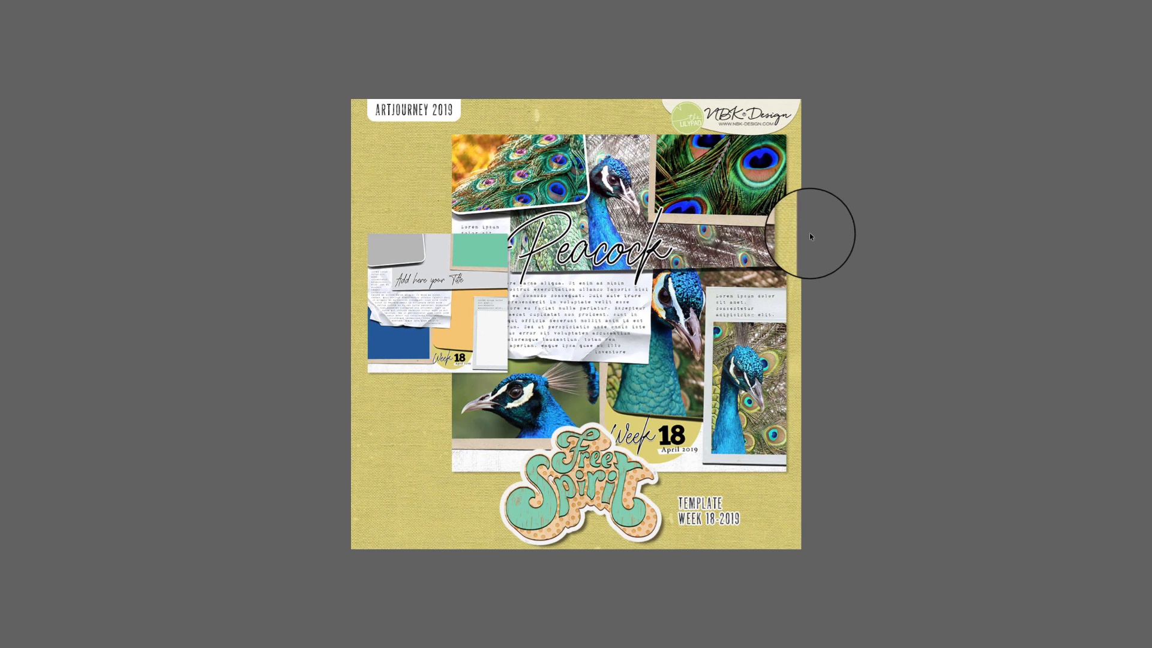
{"action": "key", "text": "space"}
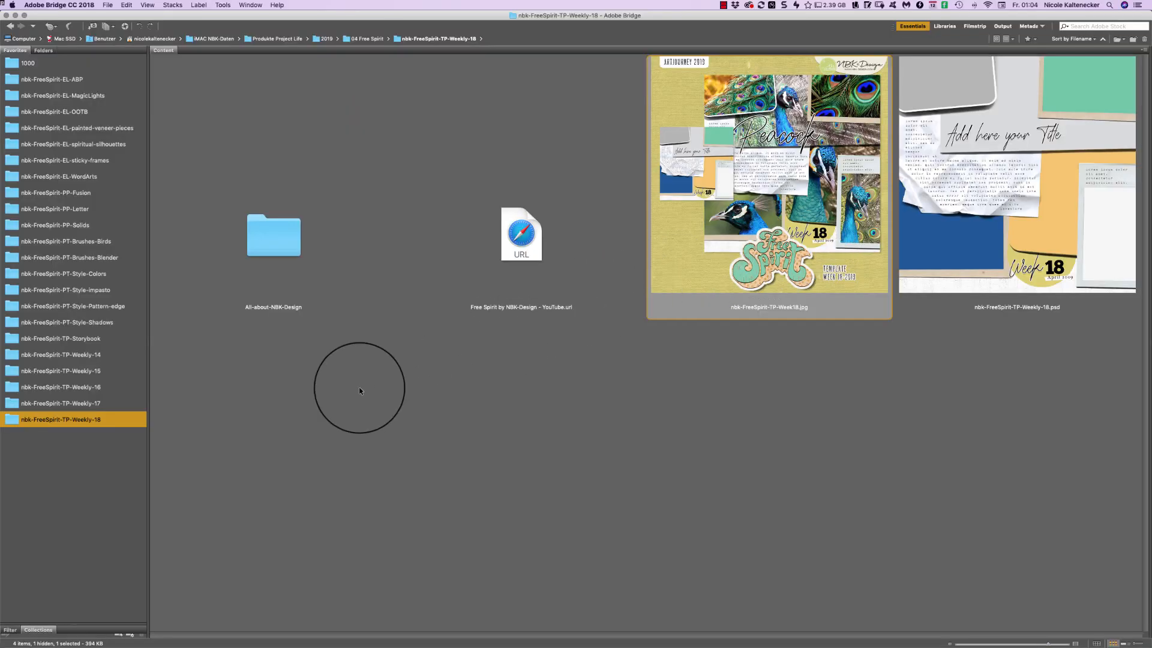
Open the 1000 folder of product previews and view nbk-FreeSpirit-PT-Brushes-Birds.jpg full screen
{"action": "left_click", "coordinate": [112, 242]}
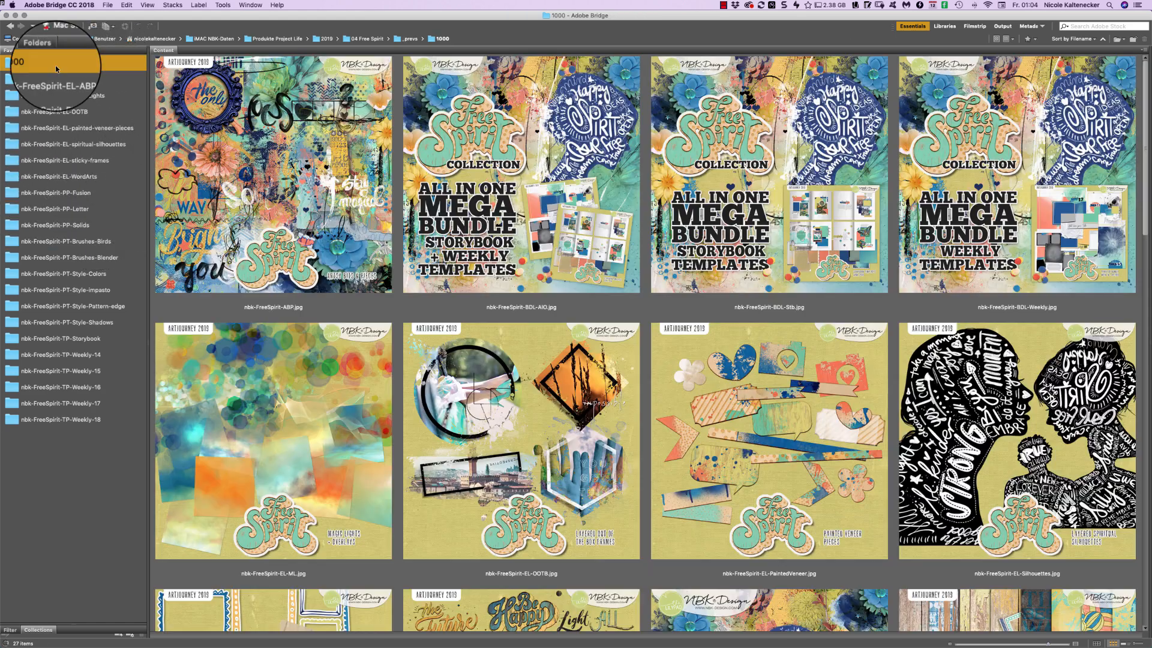
{"action": "left_click", "coordinate": [55, 66]}
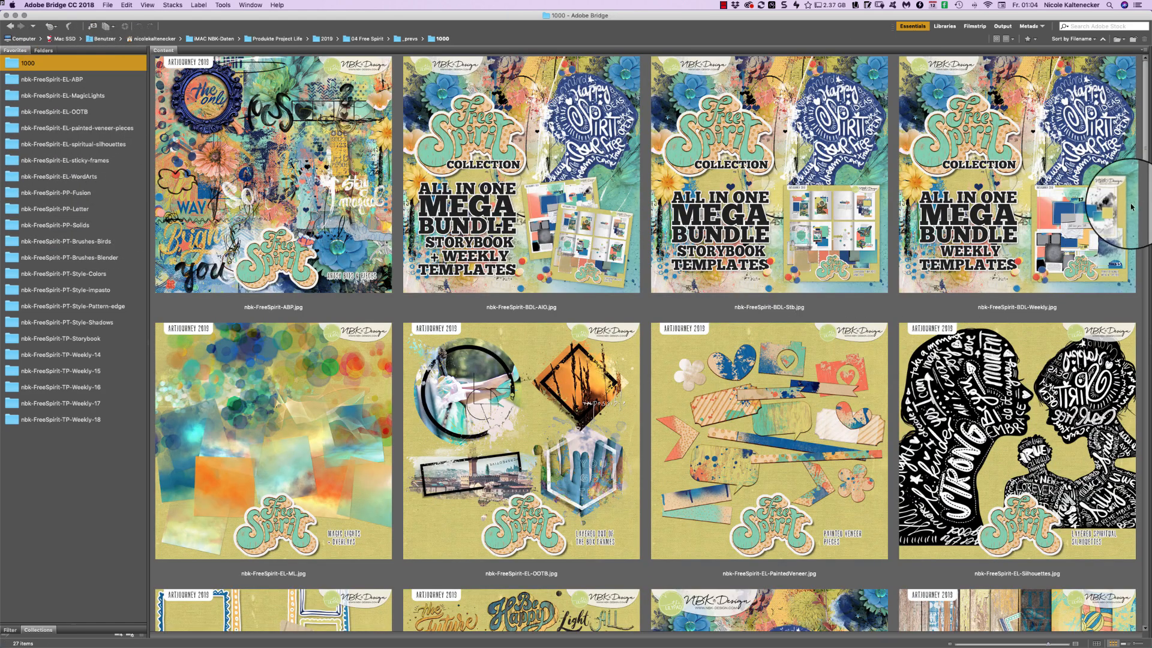
{"action": "scroll", "coordinate": [1097, 324], "scroll_direction": "down", "scroll_amount": 6}
{"action": "scroll", "coordinate": [1098, 324], "scroll_direction": "down", "scroll_amount": 4}
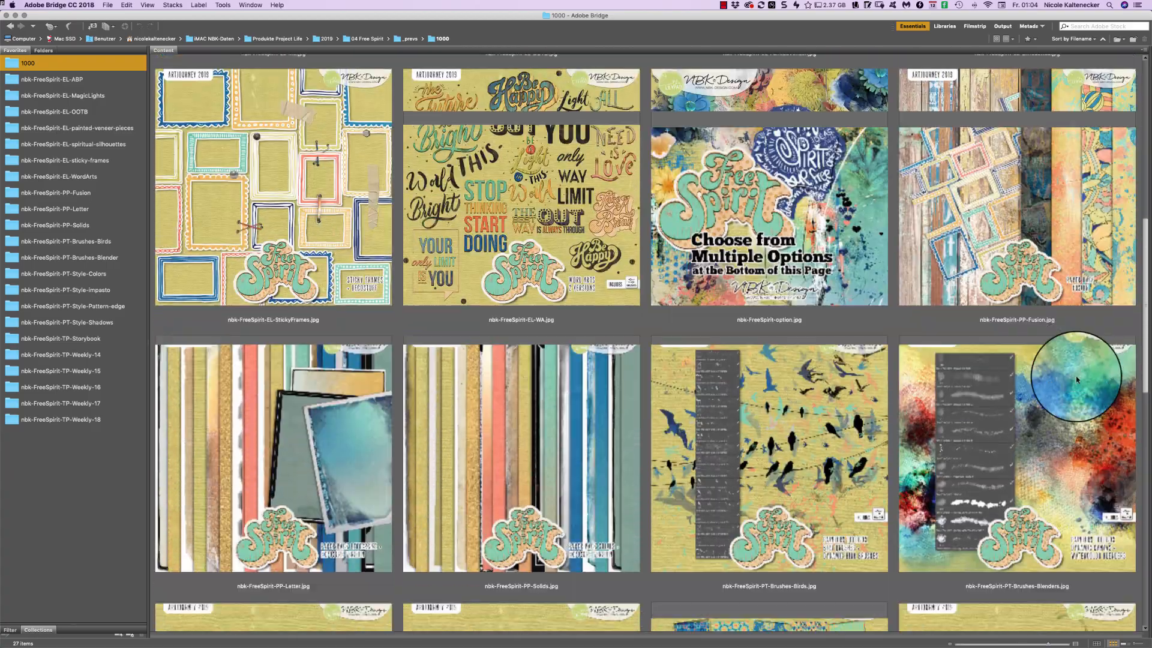
{"action": "left_click", "coordinate": [844, 348]}
{"action": "key", "text": "space"}
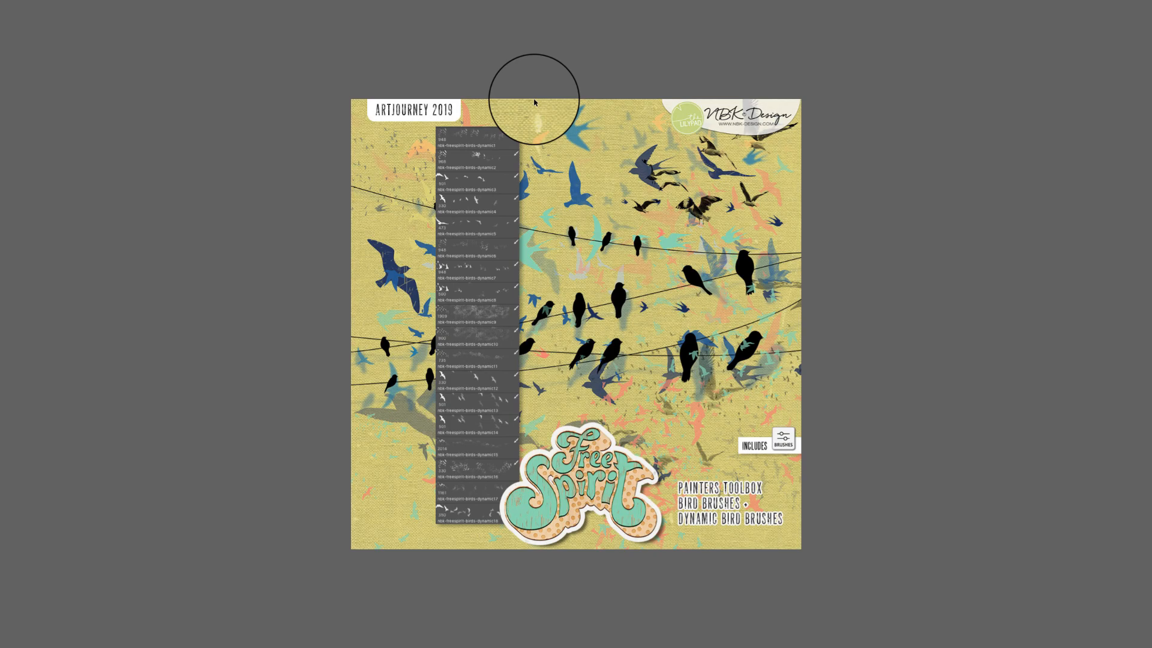
{"action": "key", "text": "space"}
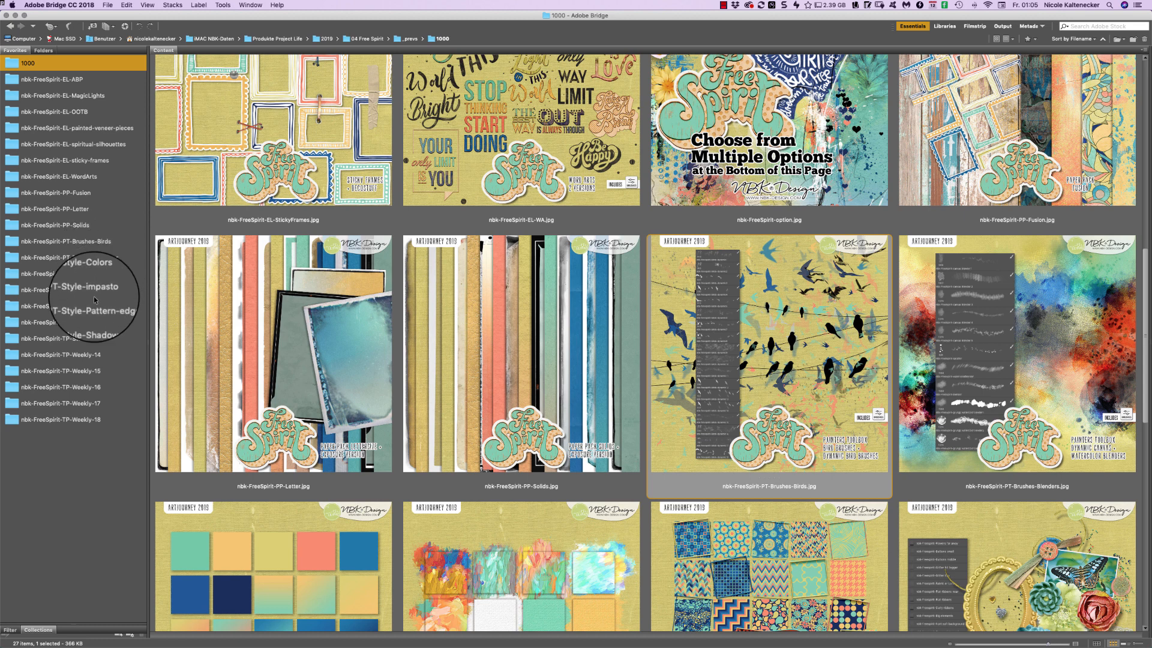
Open nbk-FreeSpirit-pp-solid8-exposure.jpg from the PP-Solids folder in Photoshop and move its window clear of the toolbox
{"action": "left_click", "coordinate": [94, 228]}
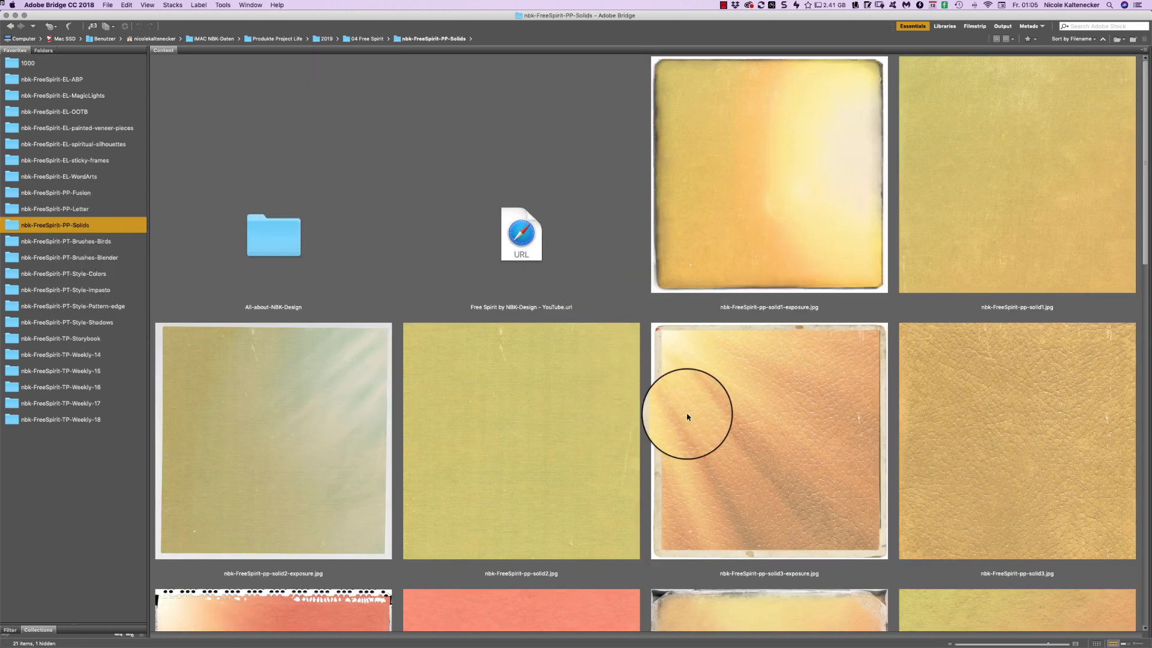
{"action": "left_click_drag", "start_coordinate": [1144, 232], "coordinate": [1011, 549]}
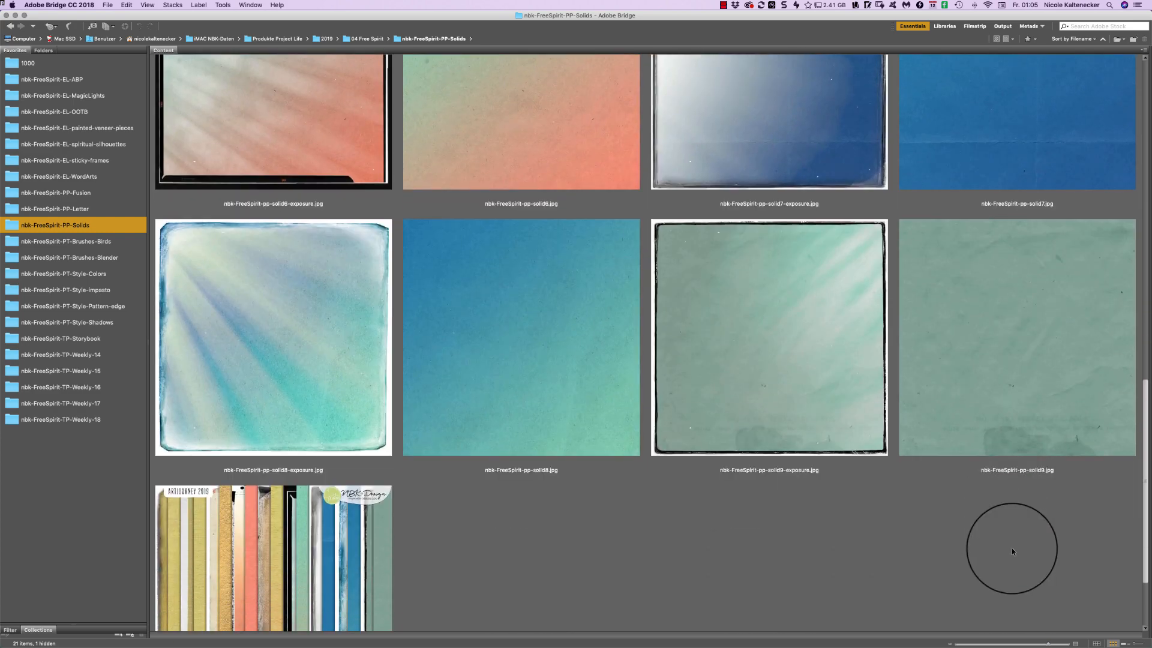
{"action": "left_click", "coordinate": [256, 336]}
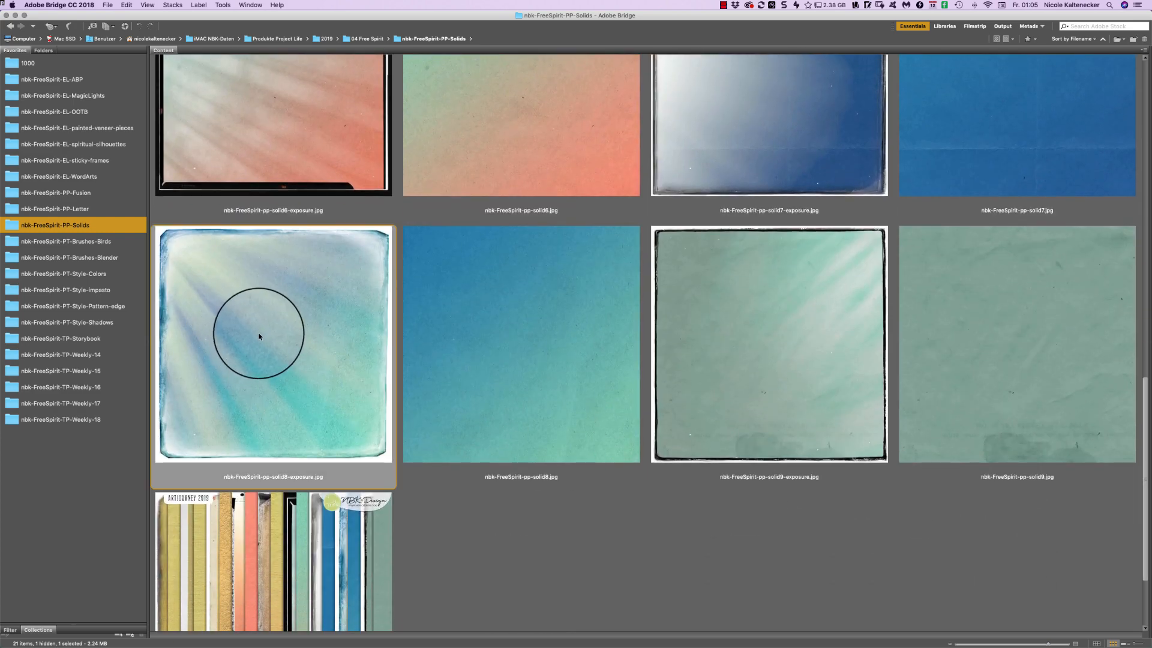
{"action": "double_click", "coordinate": [259, 336]}
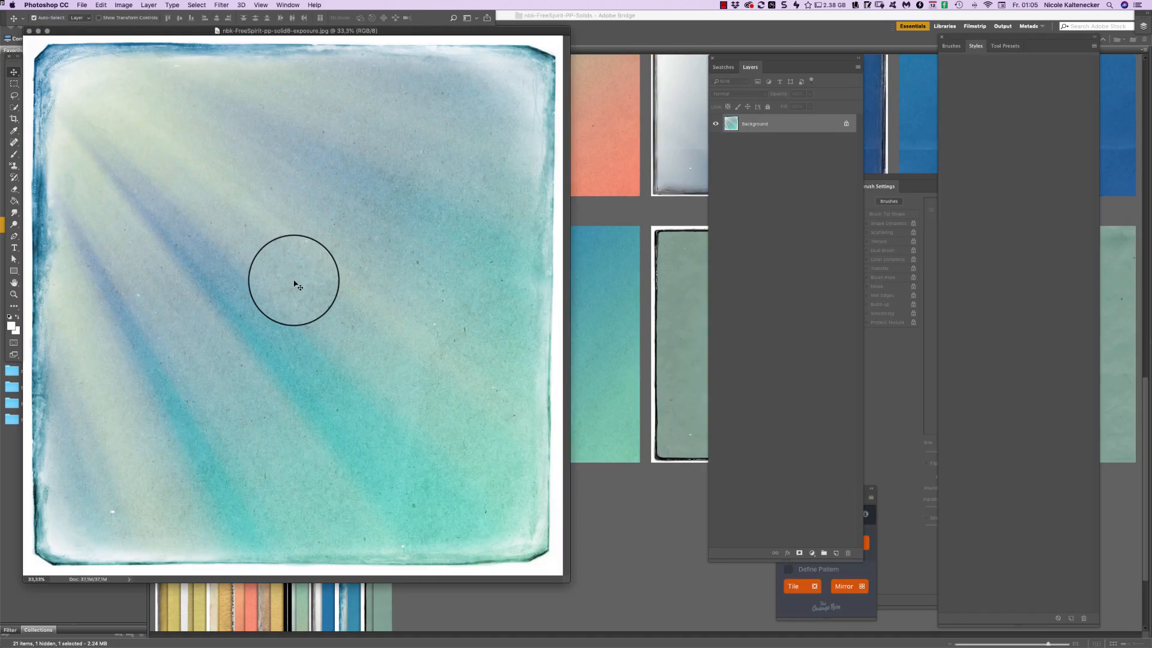
{"action": "left_click_drag", "start_coordinate": [437, 29], "coordinate": [678, 88]}
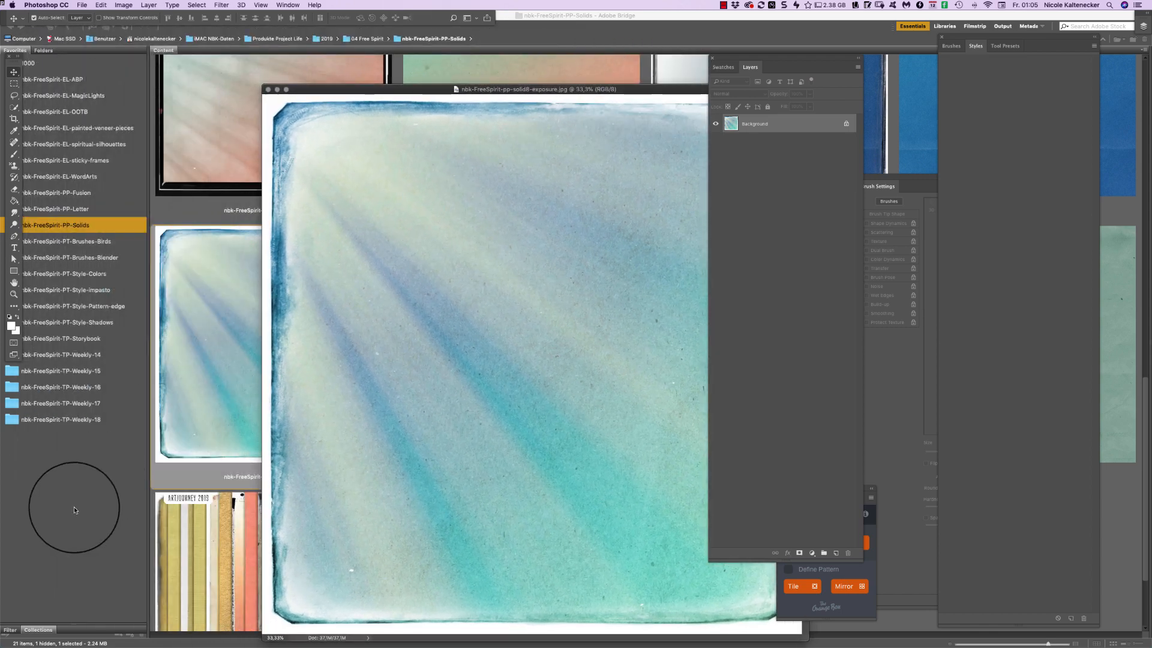
Return to Bridge and load both brush files from the nbk-FreeSpirit-PT-Brushes-Birds folder, regular and dynamic, into Photoshop
{"action": "left_click", "coordinate": [74, 506]}
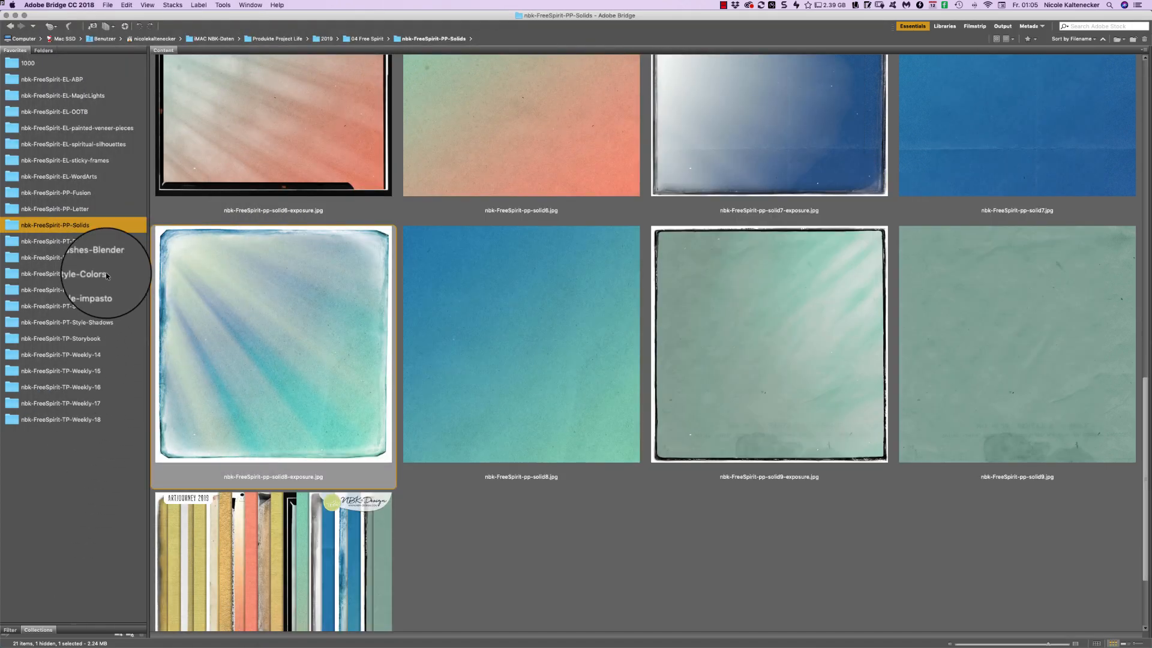
{"action": "left_click", "coordinate": [109, 243]}
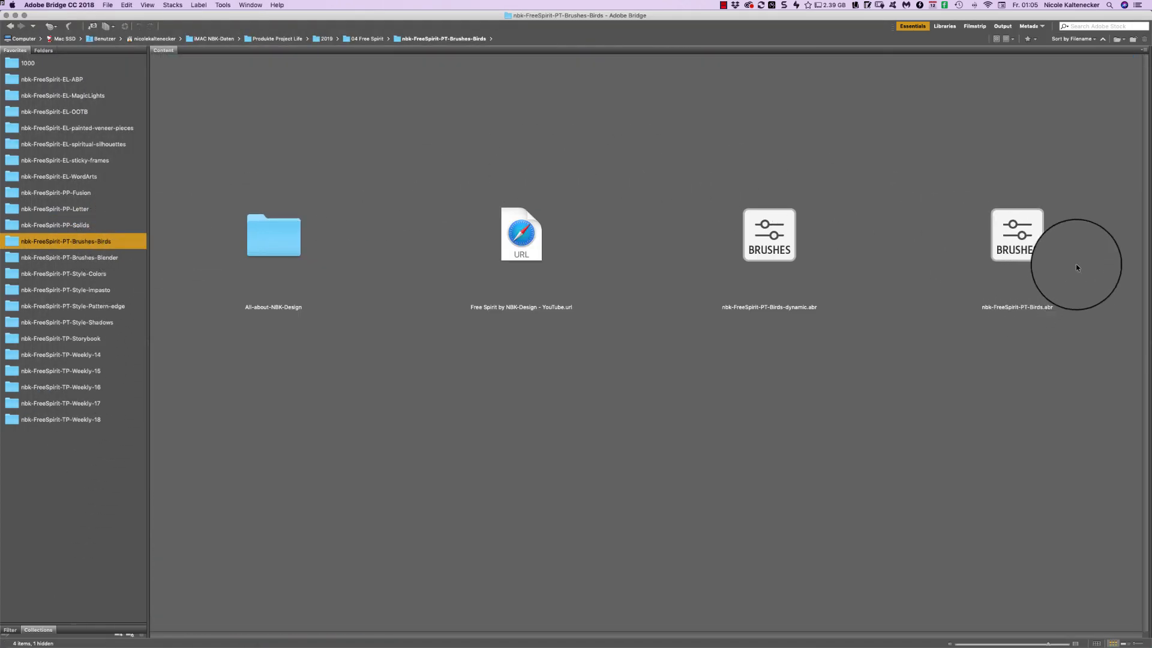
{"action": "left_click", "coordinate": [1077, 267]}
{"action": "left_click", "coordinate": [855, 246], "text": "shift"}
{"action": "double_click", "coordinate": [779, 238]}
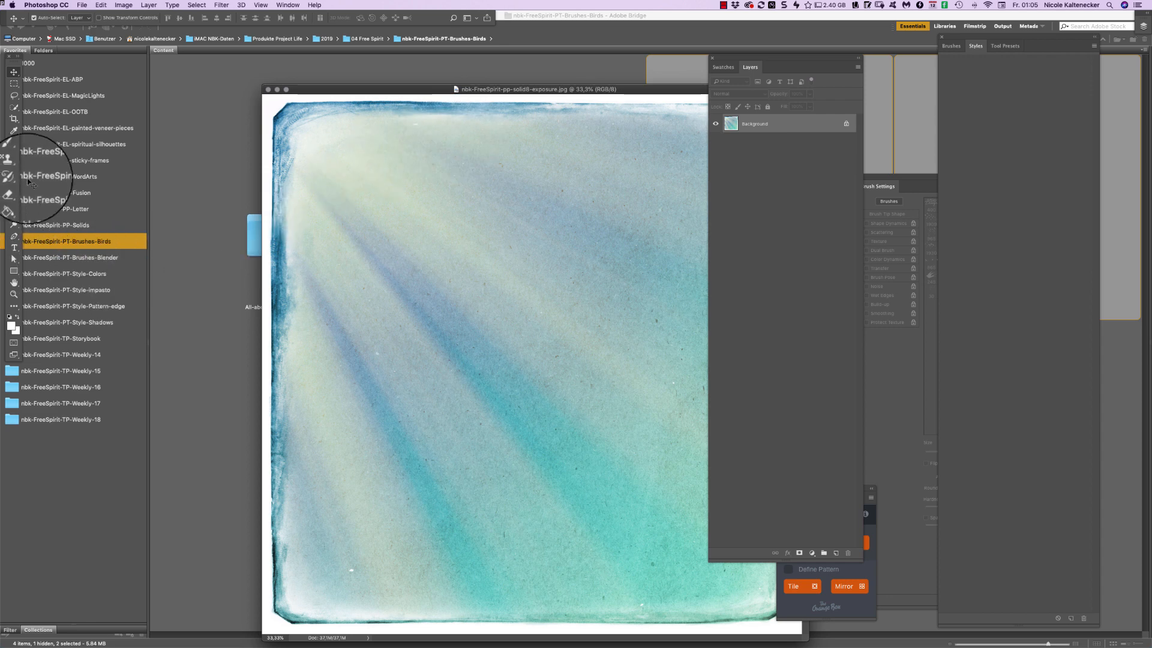
Activate the Brush tool, add a new layer above the background, and move the Layers panel and the paper window apart
{"action": "left_click", "coordinate": [13, 155]}
{"action": "left_click", "coordinate": [836, 553]}
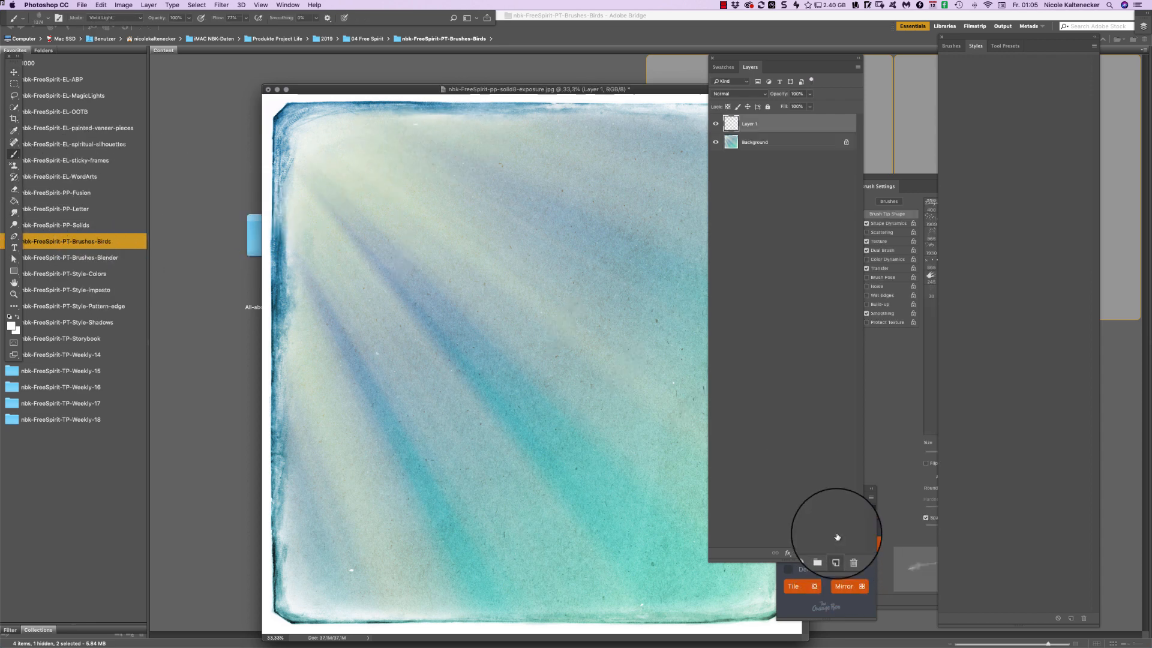
{"action": "left_click_drag", "start_coordinate": [814, 62], "coordinate": [1028, 71]}
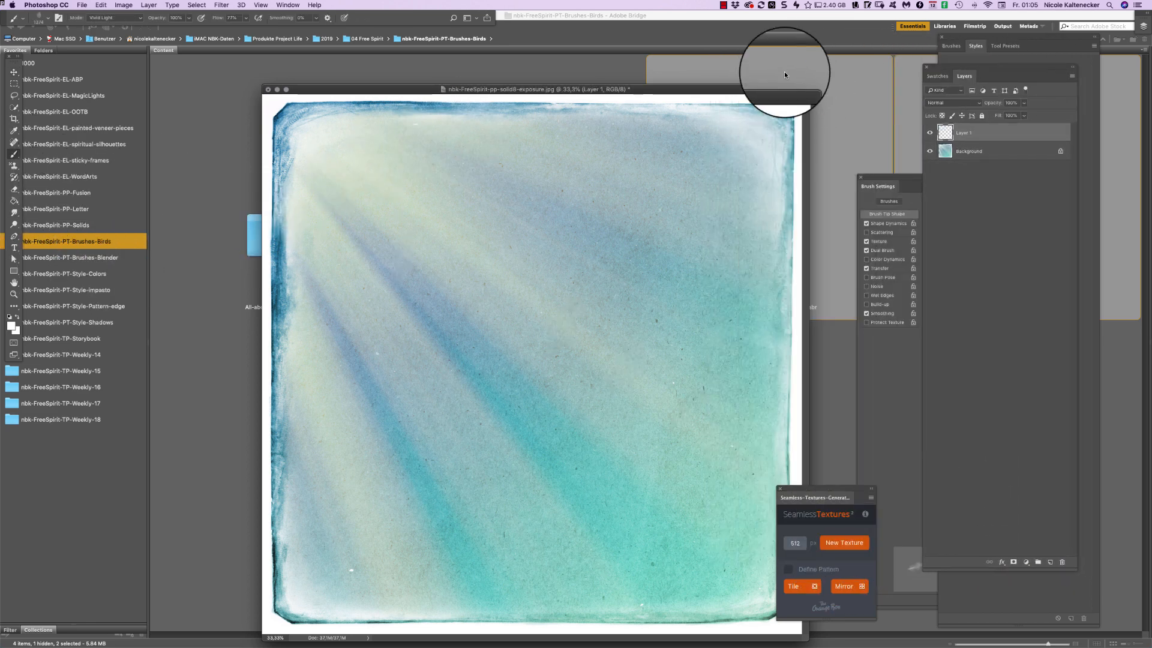
{"action": "mouse_move", "coordinate": [772, 87]}
{"action": "left_mouse_down"}
{"action": "mouse_move", "coordinate": [773, 65]}
{"action": "mouse_move", "coordinate": [734, 63]}
{"action": "left_mouse_up"}
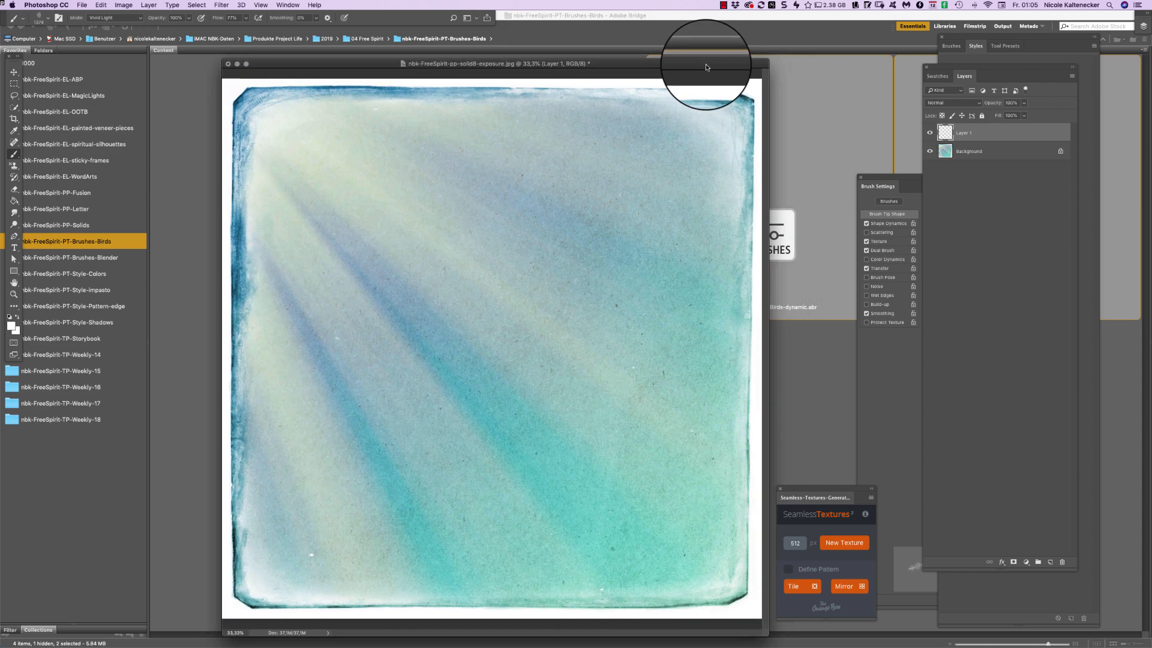
Paint white birds across the upper part of the paper with the nbk-freespirit-birds-dynamic1 brush from the dynamic birds set
{"action": "right_click", "coordinate": [528, 288]}
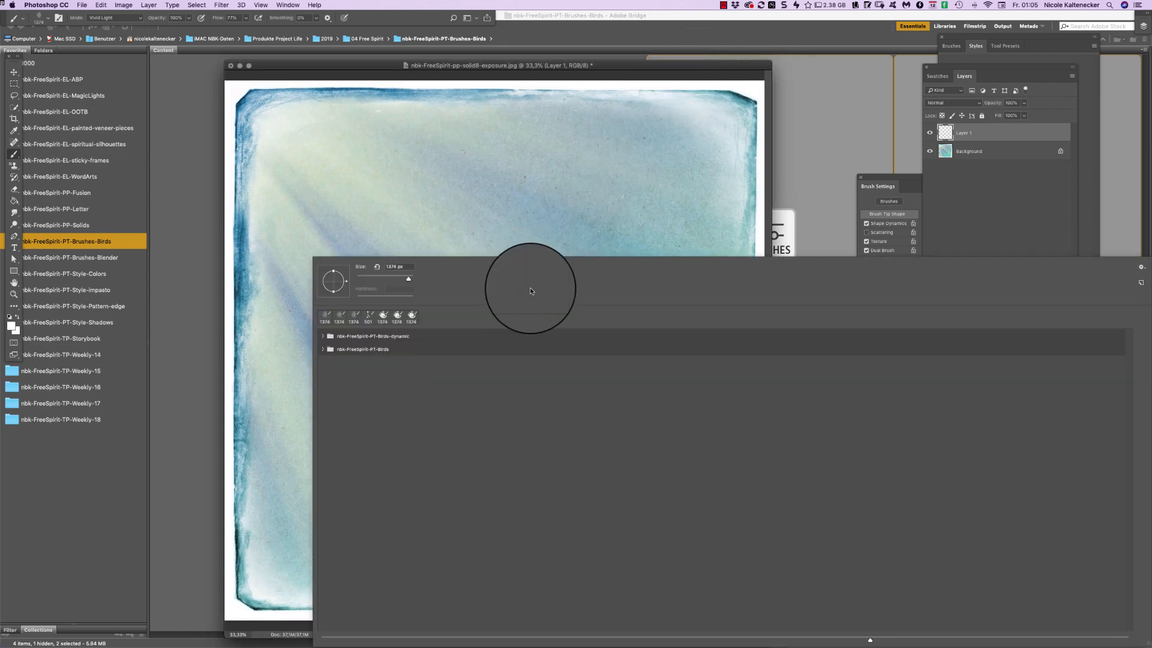
{"action": "left_click", "coordinate": [323, 349]}
{"action": "left_click", "coordinate": [323, 331]}
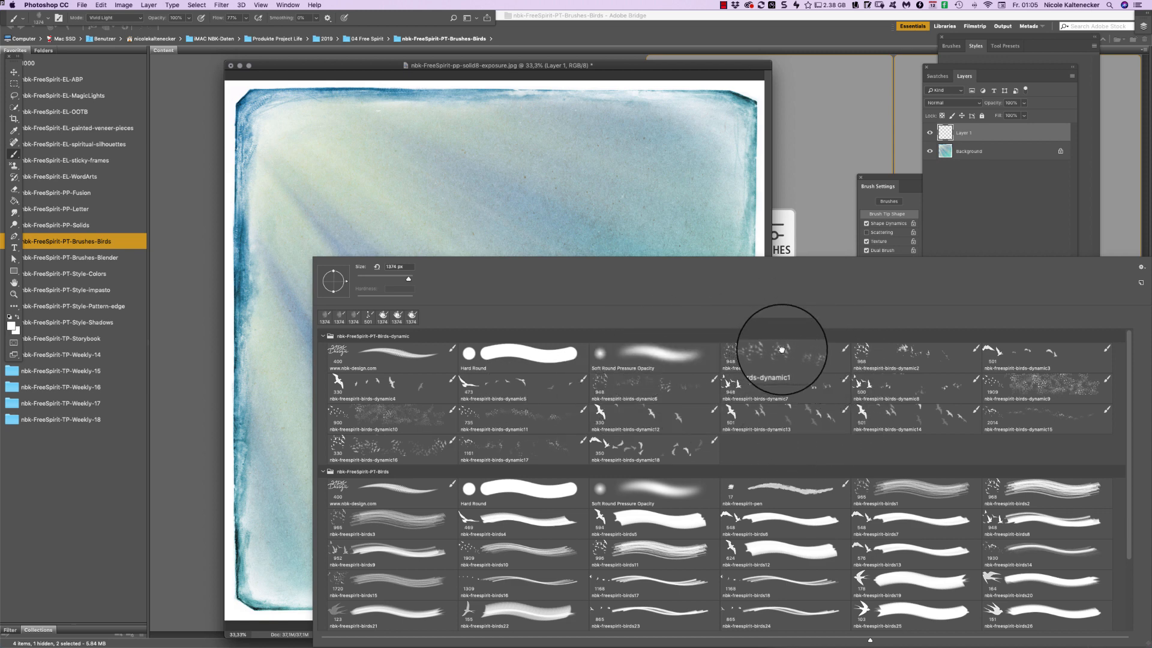
{"action": "left_click", "coordinate": [376, 192]}
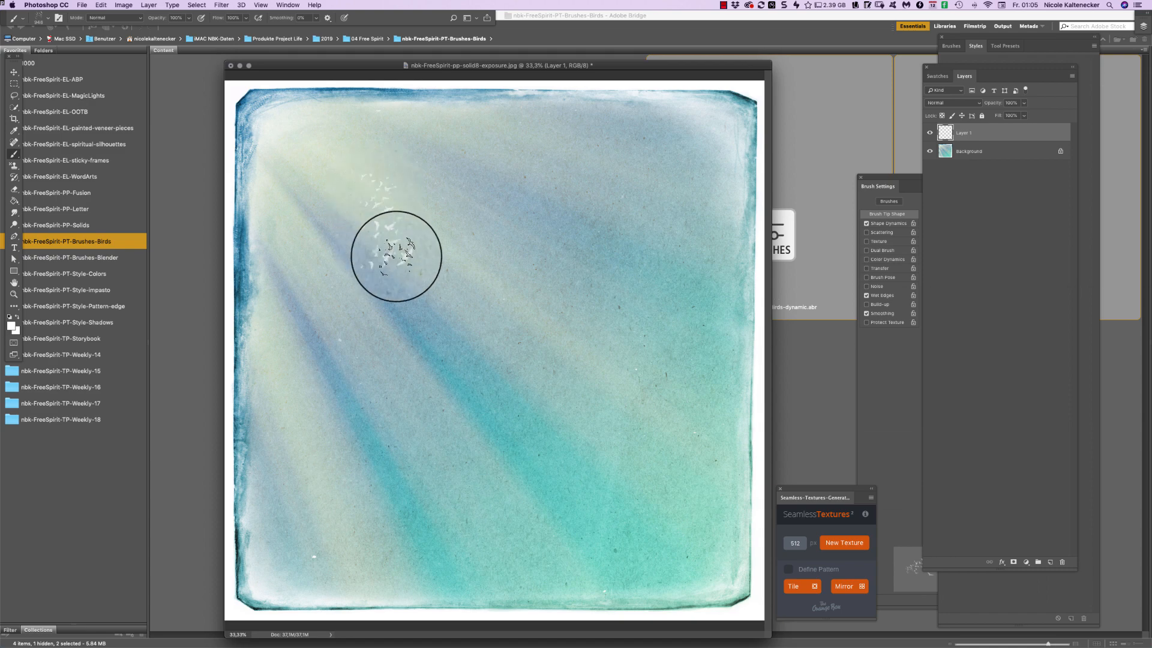
{"action": "mouse_move", "coordinate": [396, 257]}
{"action": "left_mouse_down"}
{"action": "mouse_move", "coordinate": [563, 214]}
{"action": "mouse_move", "coordinate": [708, 198]}
{"action": "left_mouse_up"}
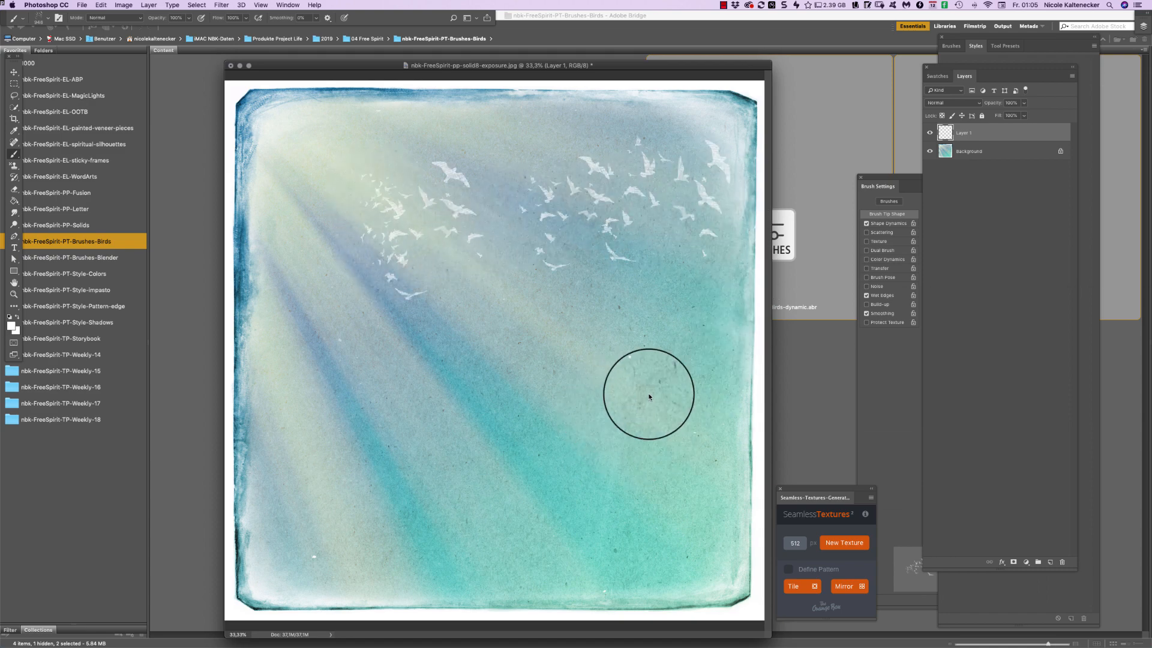
Choose the nbk-freespirit-birds-dynamic9 brush from the dynamic birds set
{"action": "right_click", "coordinate": [944, 351]}
{"action": "left_click", "coordinate": [908, 357]}
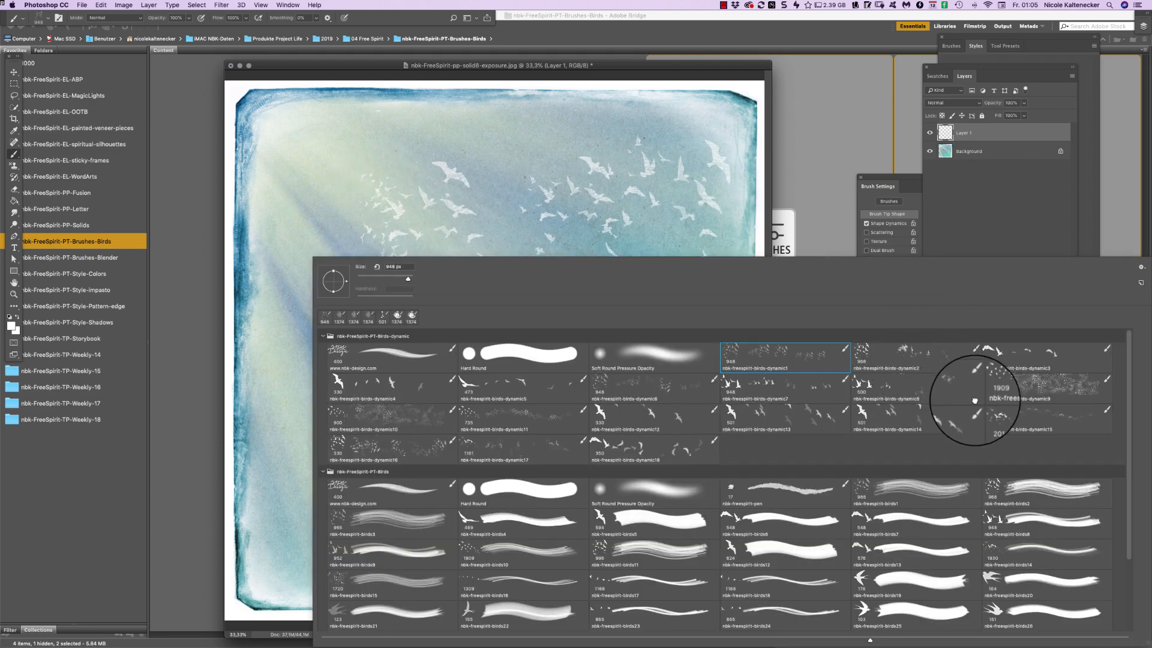
{"action": "double_click", "coordinate": [1010, 384]}
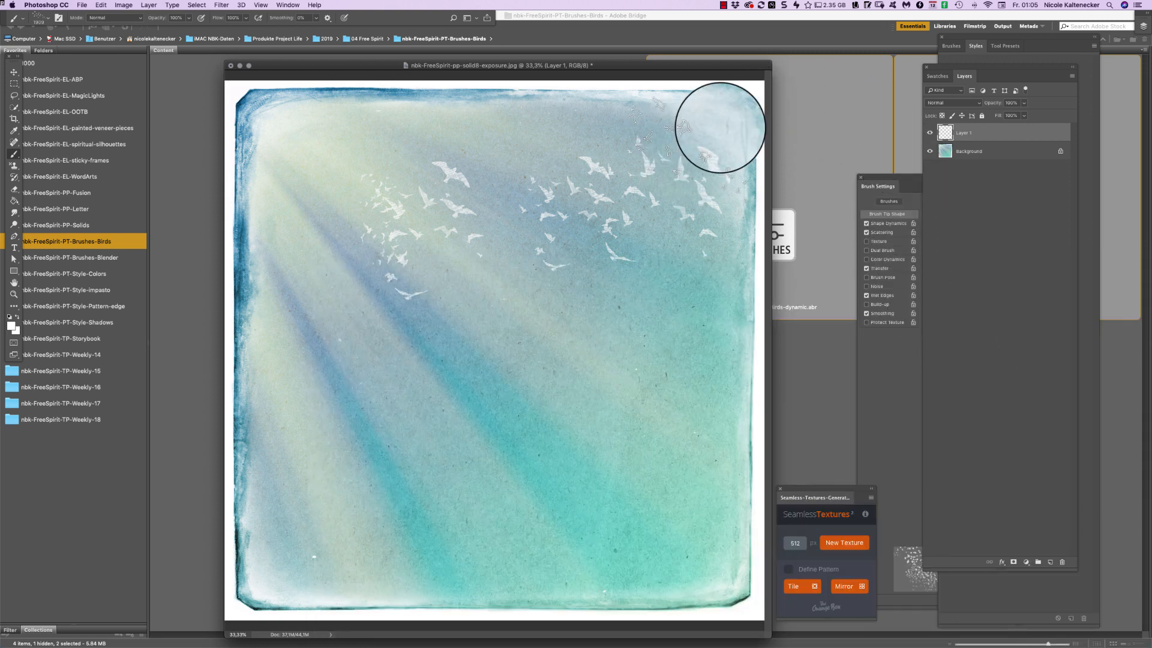
Switch to Bridge and load the nbk-freespirit-color.aco swatches from the nbk-FreeSpirit-PT-Style-Colors folder into Photoshop
{"action": "left_click", "coordinate": [833, 125]}
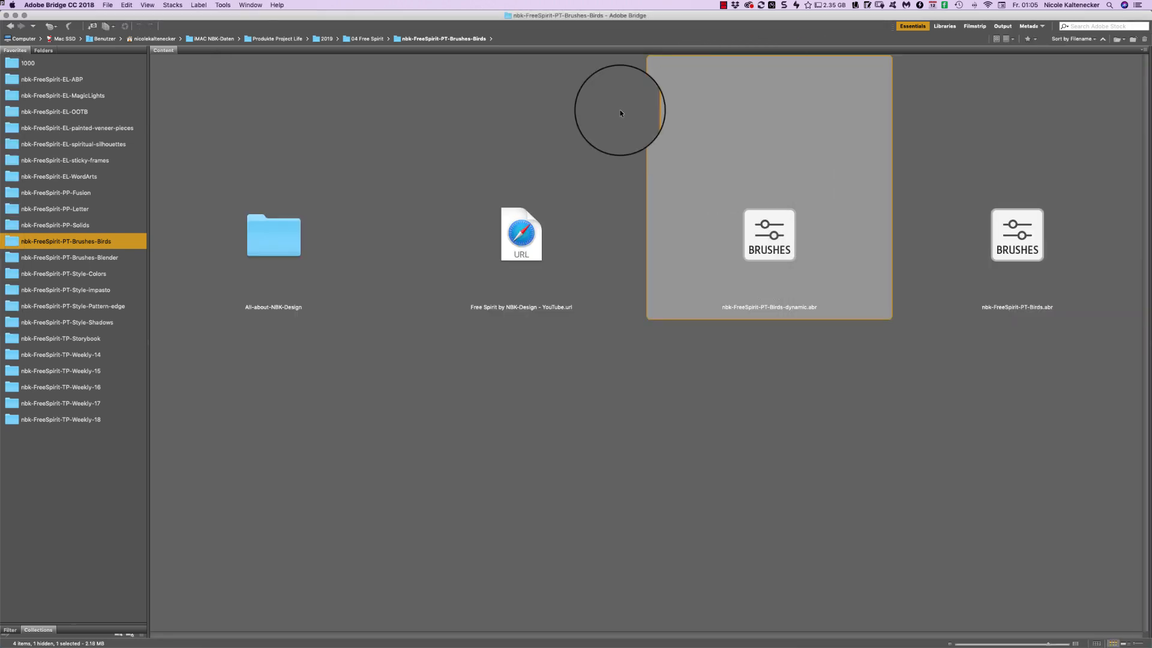
{"action": "left_click", "coordinate": [100, 274]}
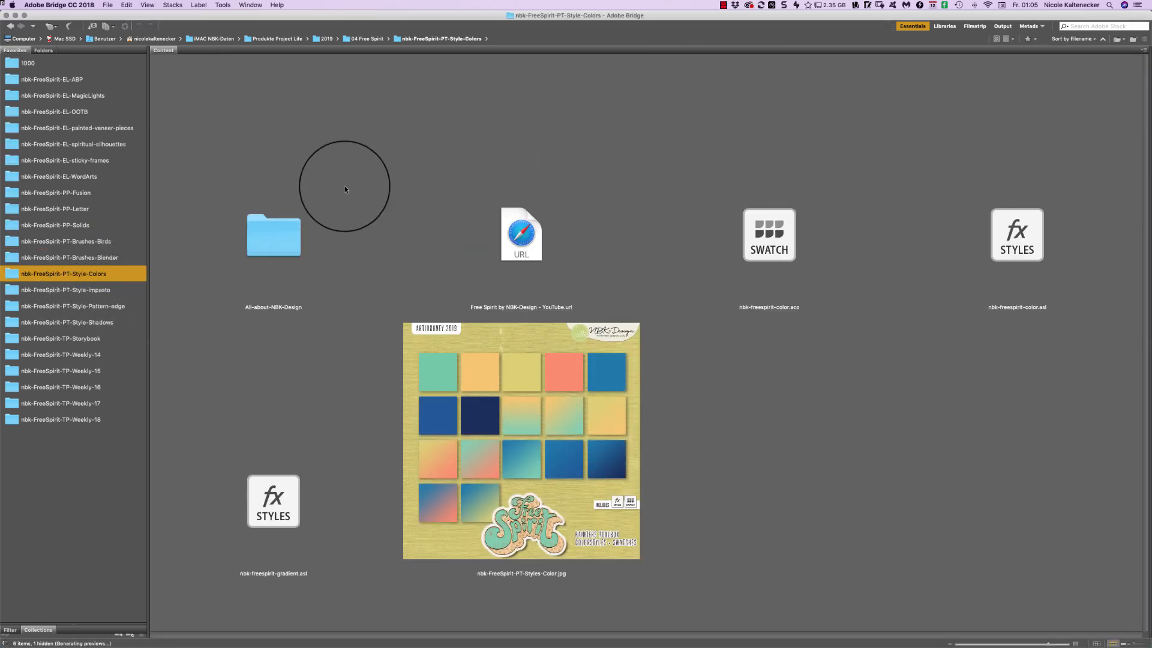
{"action": "left_click", "coordinate": [761, 219]}
{"action": "left_click", "coordinate": [1046, 220], "text": "shift"}
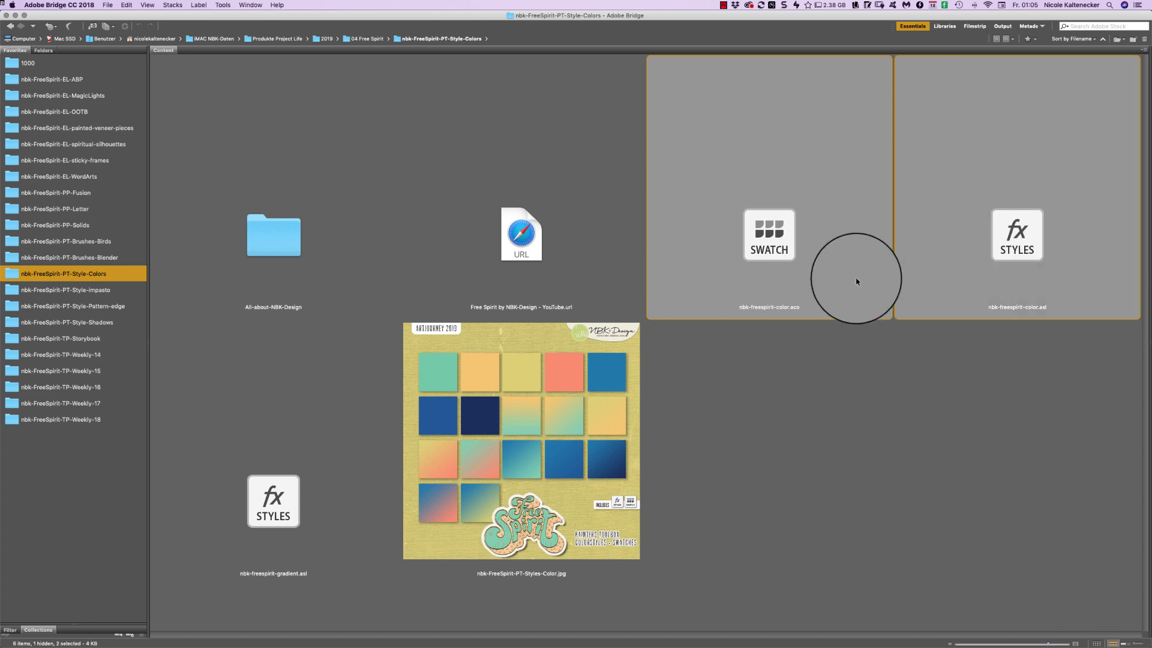
{"action": "left_click", "coordinate": [260, 499]}
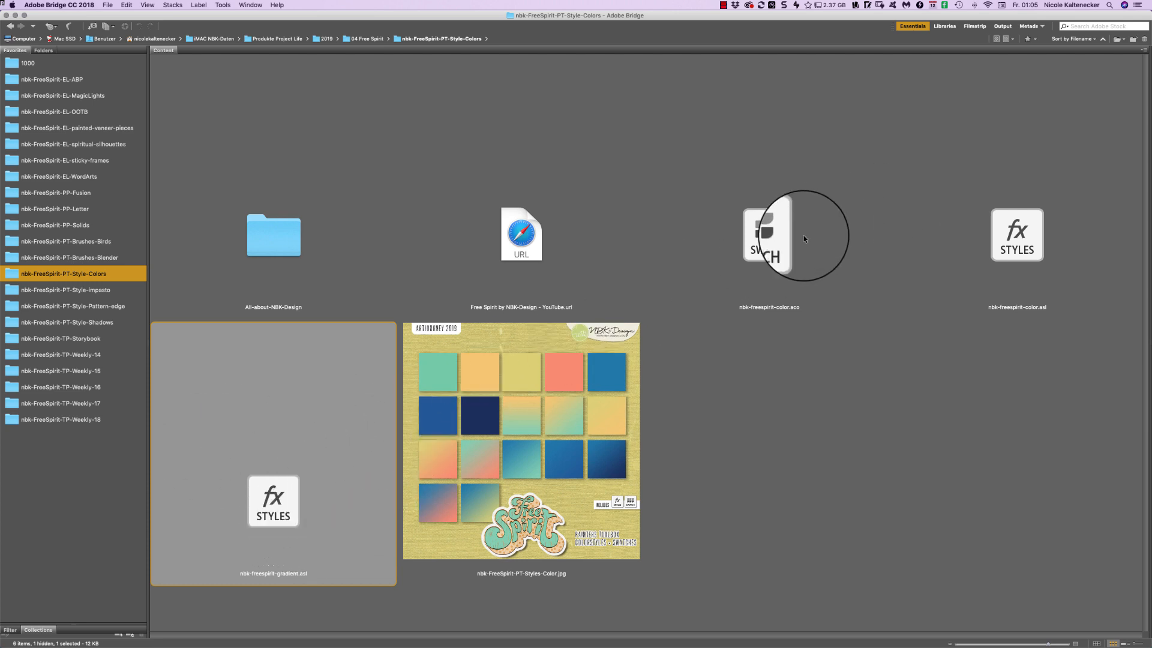
{"action": "left_click", "coordinate": [783, 235]}
{"action": "double_click", "coordinate": [788, 232]}
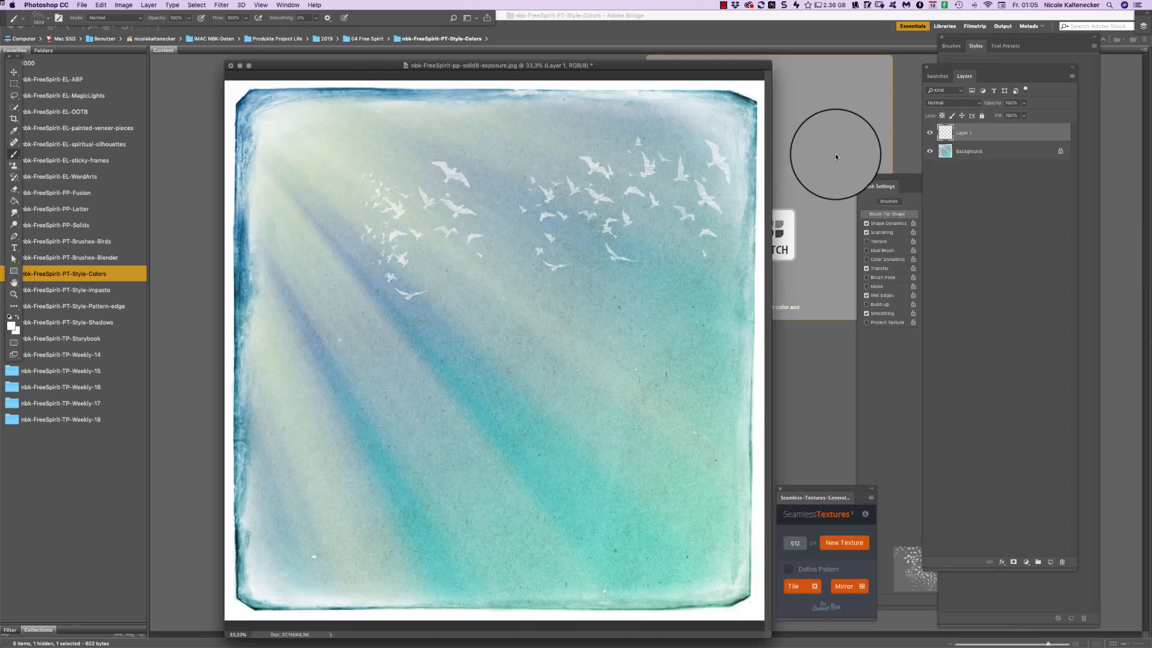
Load the style files nbk-freespirit-color.asl and nbk-freespirit-gradient.asl from Bridge into Photoshop
{"action": "left_click", "coordinate": [824, 353]}
{"action": "left_click", "coordinate": [1028, 235]}
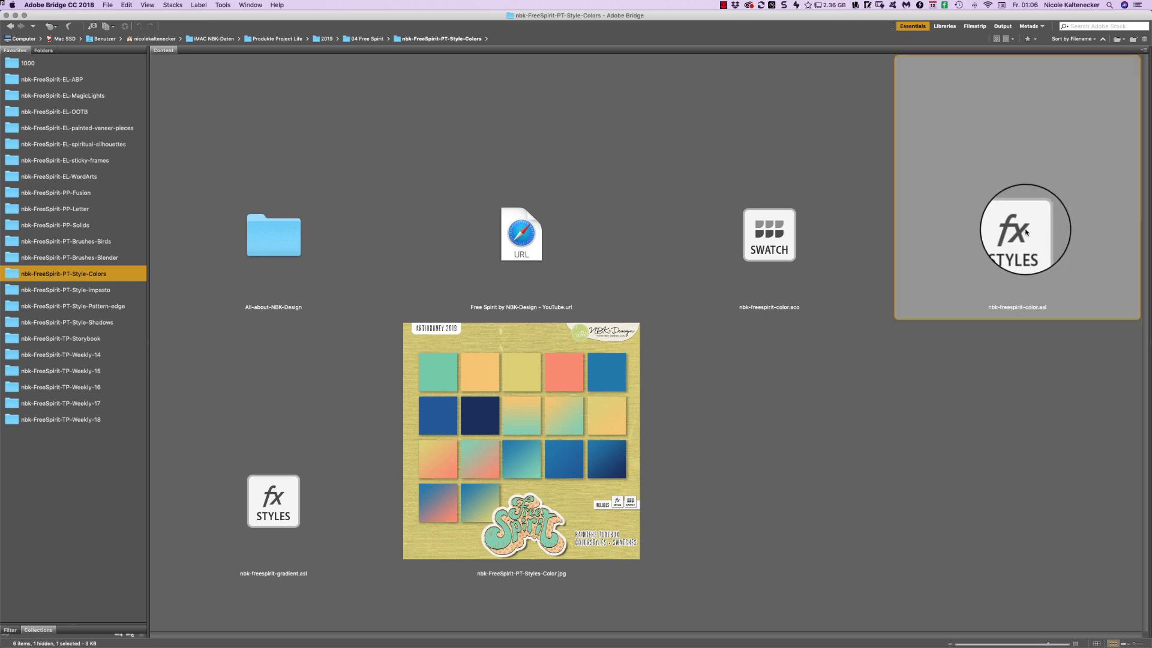
{"action": "double_click", "coordinate": [1026, 233]}
{"action": "left_click", "coordinate": [182, 543]}
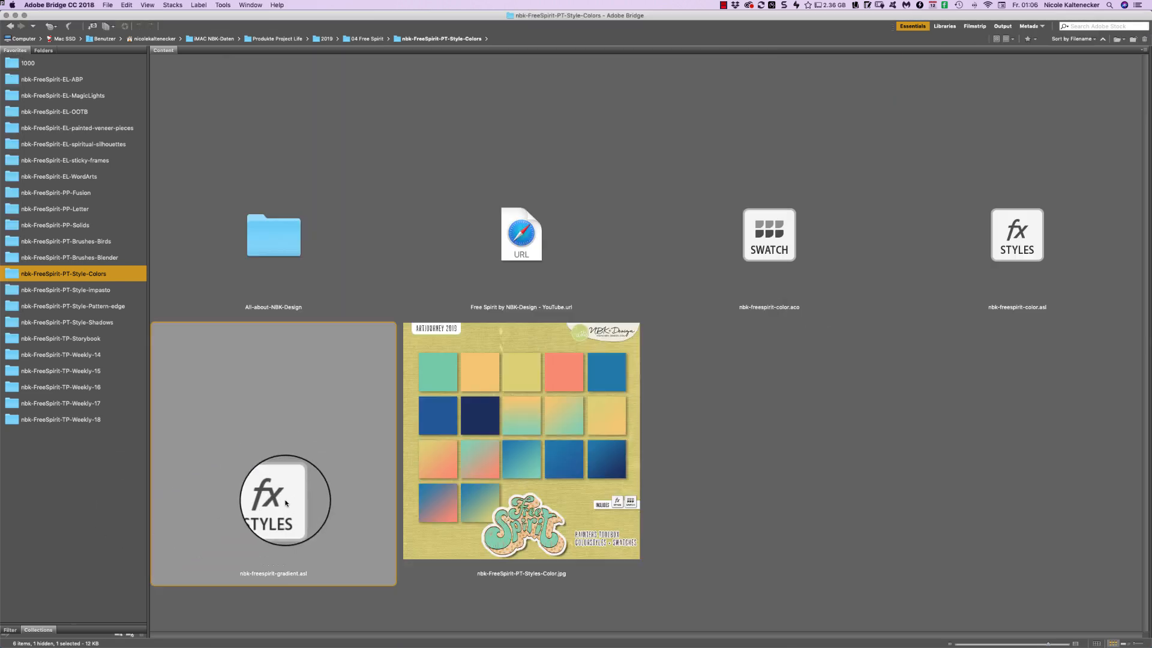
{"action": "double_click", "coordinate": [286, 503]}
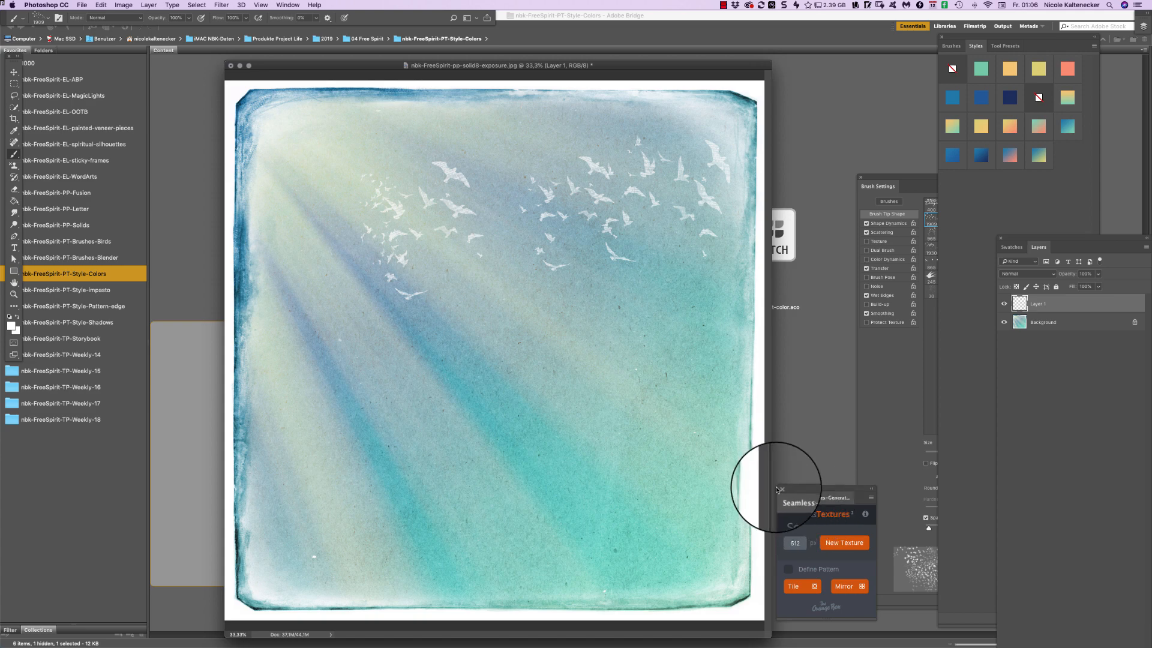
Show the Swatches panel, group it together with Layers and Brush Settings, and place the group beside the paper
{"action": "left_click", "coordinate": [288, 5]}
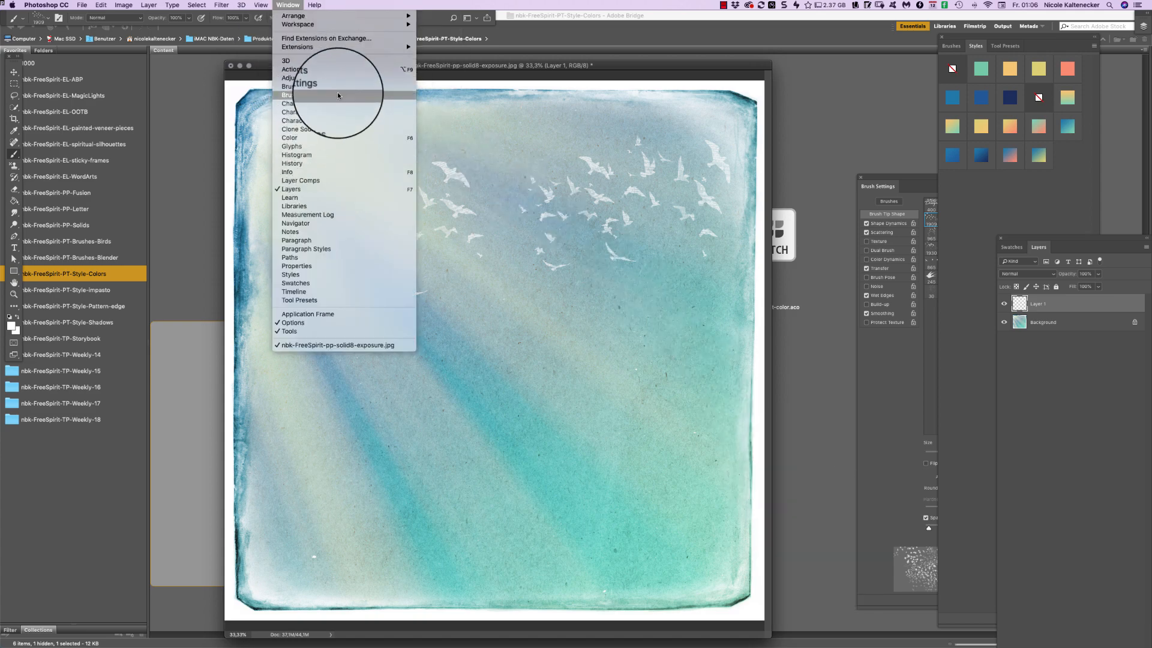
{"action": "left_click", "coordinate": [338, 283]}
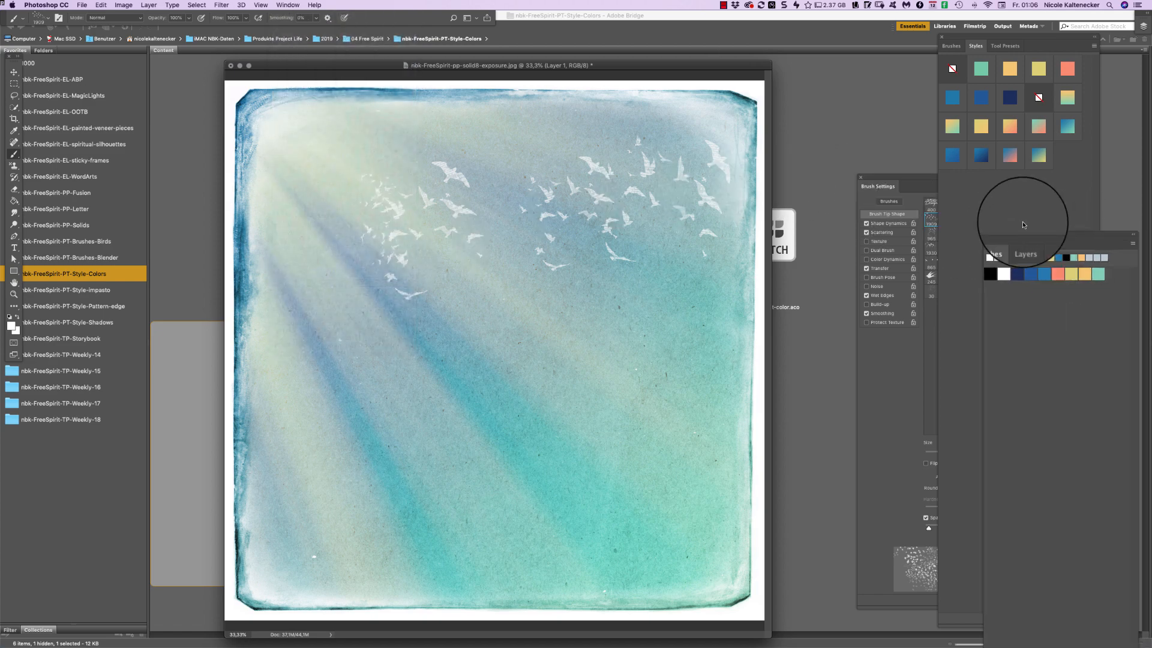
{"action": "mouse_move", "coordinate": [1024, 225]}
{"action": "left_mouse_down"}
{"action": "mouse_move", "coordinate": [894, 193]}
{"action": "mouse_move", "coordinate": [892, 238]}
{"action": "left_mouse_up"}
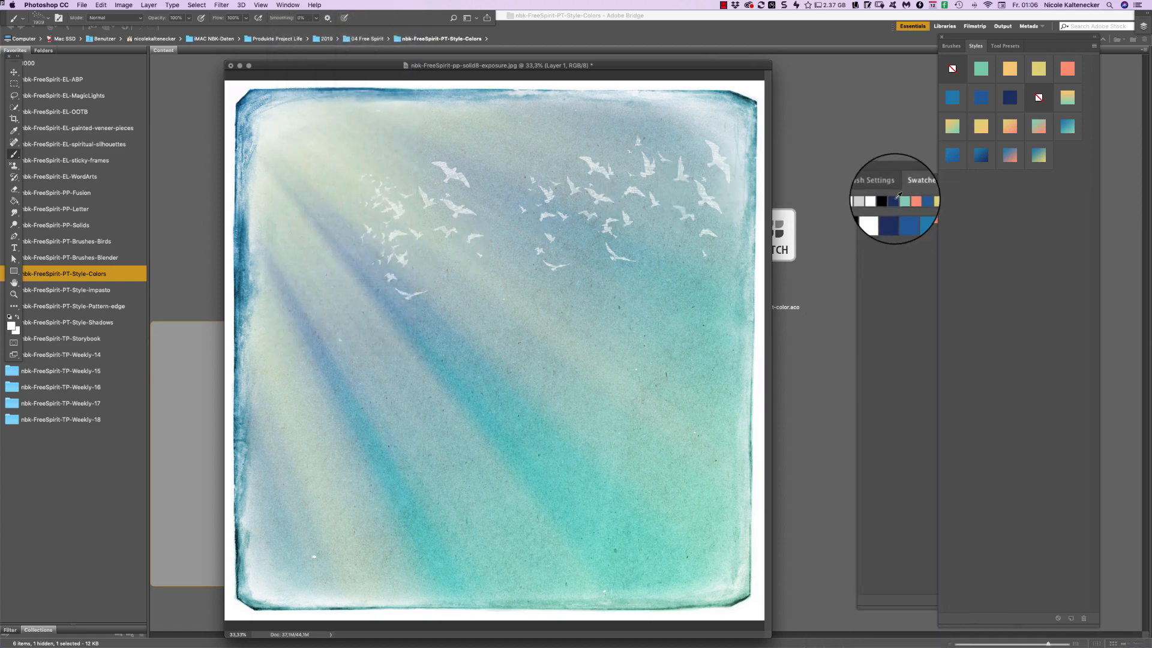
{"action": "left_click_drag", "start_coordinate": [890, 176], "coordinate": [834, 194]}
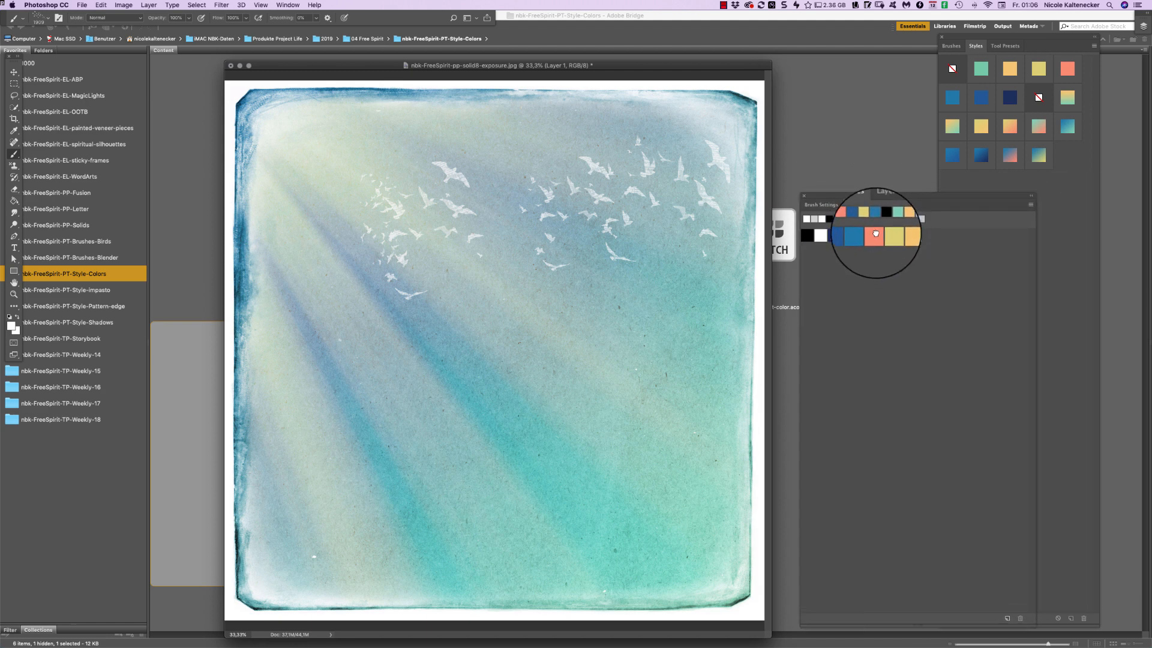
Paint birds in the coral swatch color across the upper paper and into its lower right area with the dynamic9 brush
{"action": "left_click", "coordinate": [875, 234]}
{"action": "mouse_move", "coordinate": [301, 206]}
{"action": "left_mouse_down"}
{"action": "mouse_move", "coordinate": [334, 239]}
{"action": "mouse_move", "coordinate": [390, 201]}
{"action": "left_mouse_up"}
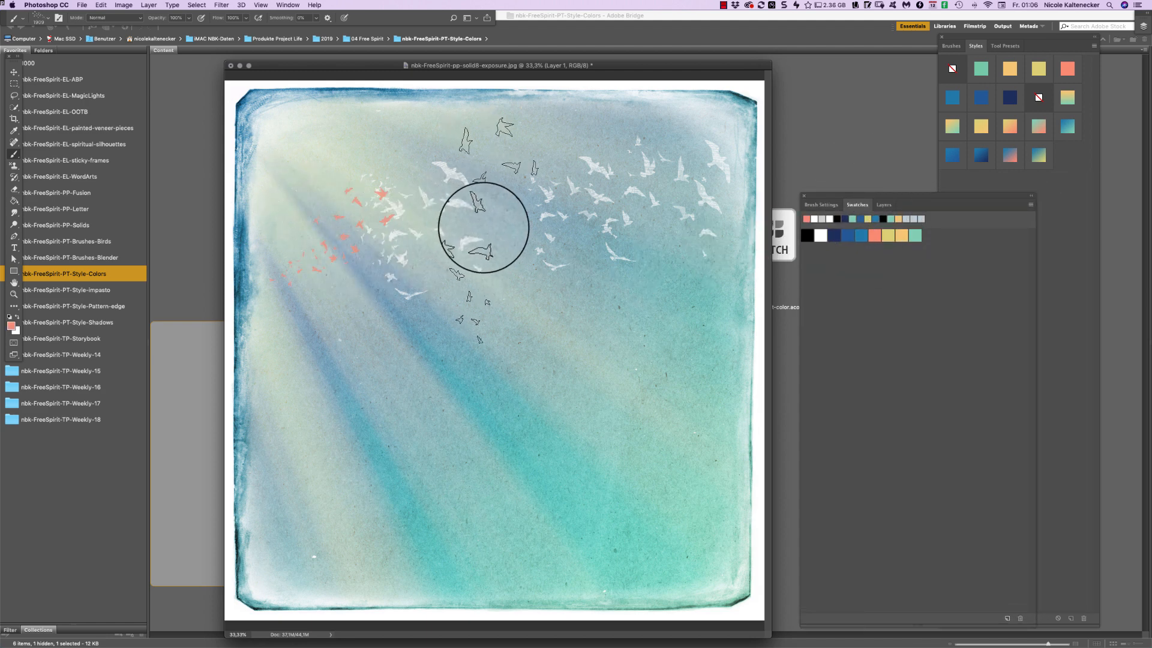
{"action": "mouse_move", "coordinate": [483, 228]}
{"action": "left_mouse_down"}
{"action": "mouse_move", "coordinate": [637, 216]}
{"action": "mouse_move", "coordinate": [611, 242]}
{"action": "mouse_move", "coordinate": [721, 303]}
{"action": "mouse_move", "coordinate": [647, 368]}
{"action": "mouse_move", "coordinate": [676, 287]}
{"action": "mouse_move", "coordinate": [700, 283]}
{"action": "mouse_move", "coordinate": [765, 207]}
{"action": "left_mouse_up"}
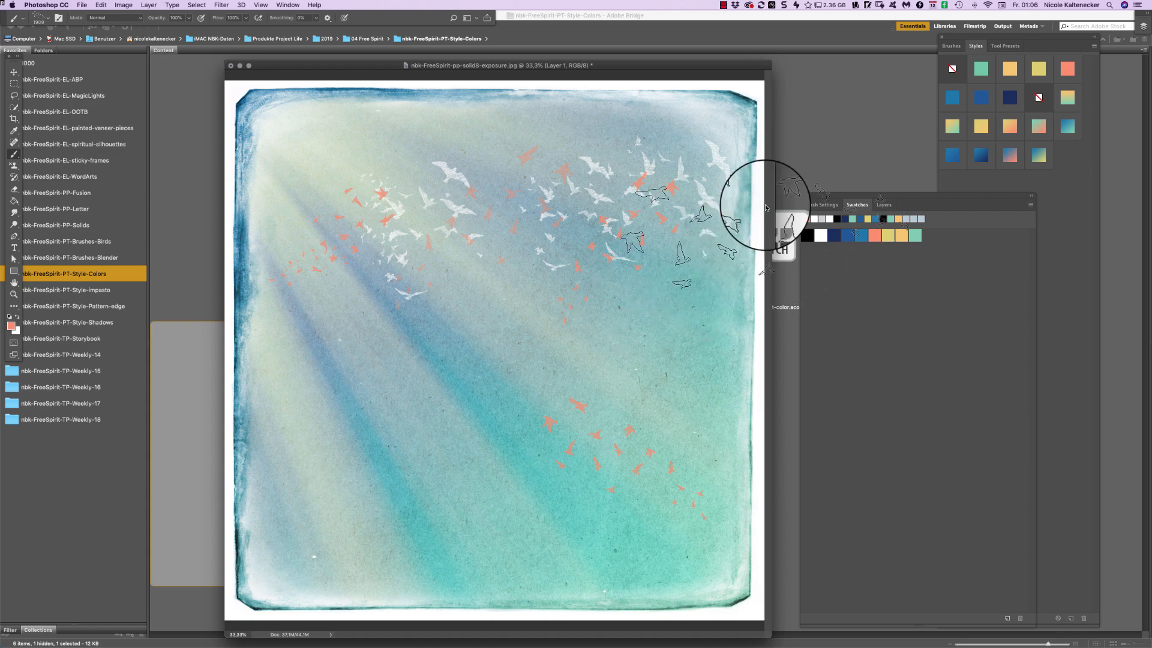
Stamp birds with the nbk-freespirit-birds-dynamic14 brush, adding single birds in the medium blue swatch color right of the paper's center
{"action": "right_click", "coordinate": [897, 335]}
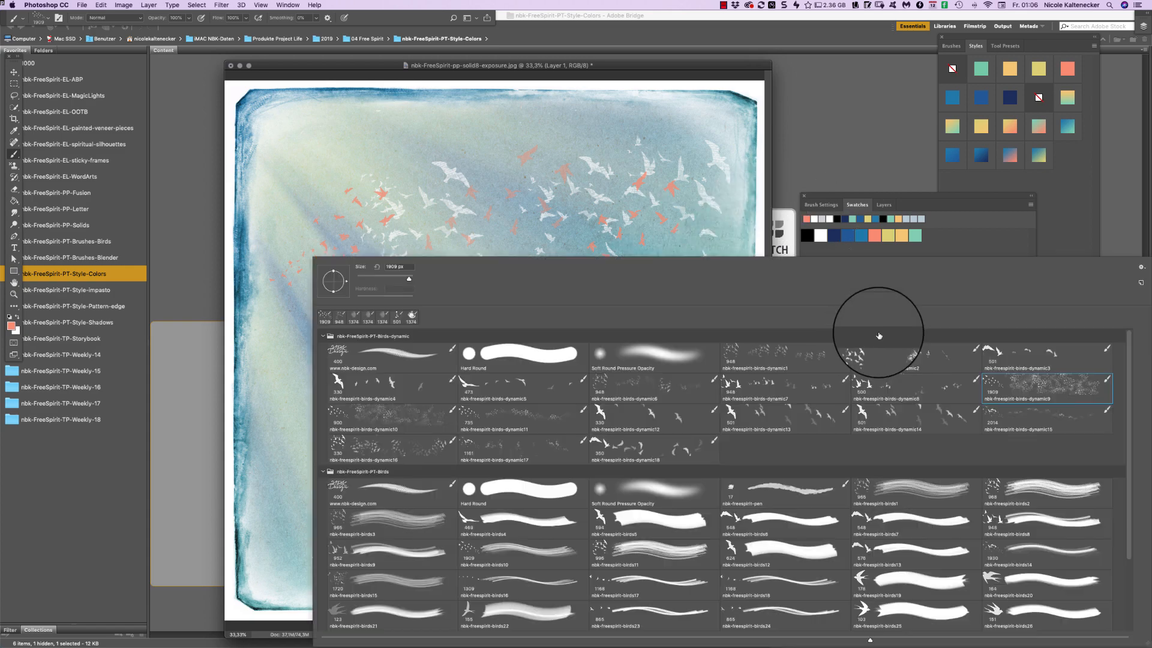
{"action": "left_click", "coordinate": [893, 420]}
{"action": "left_click", "coordinate": [385, 204]}
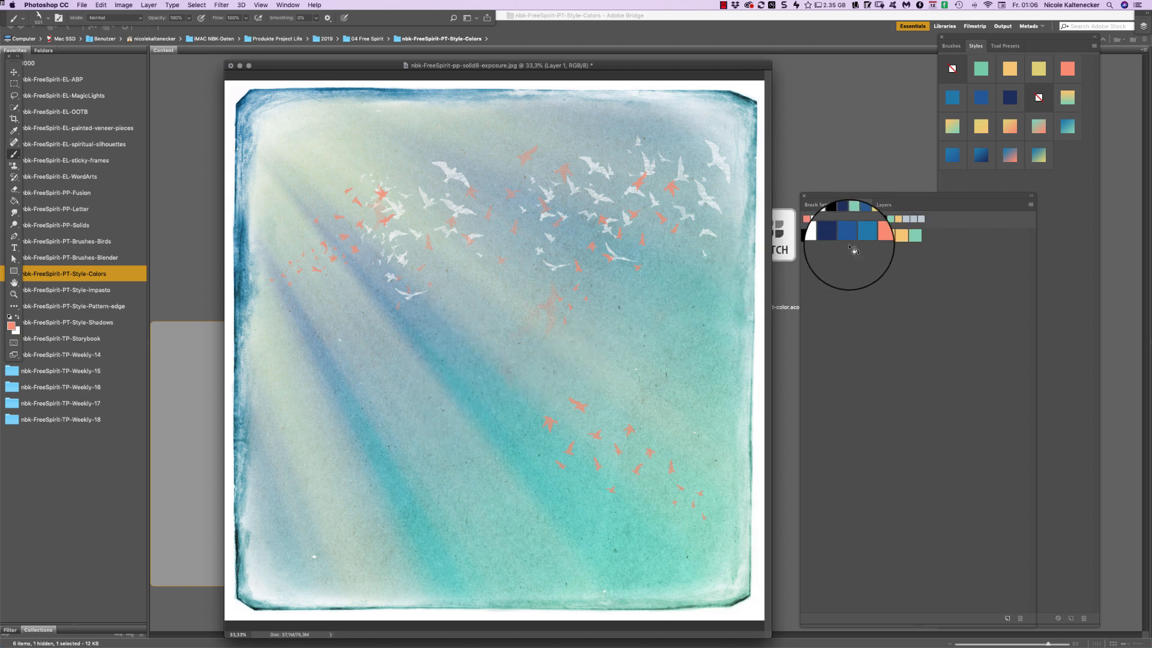
{"action": "left_click", "coordinate": [660, 342]}
{"action": "left_click", "coordinate": [542, 363]}
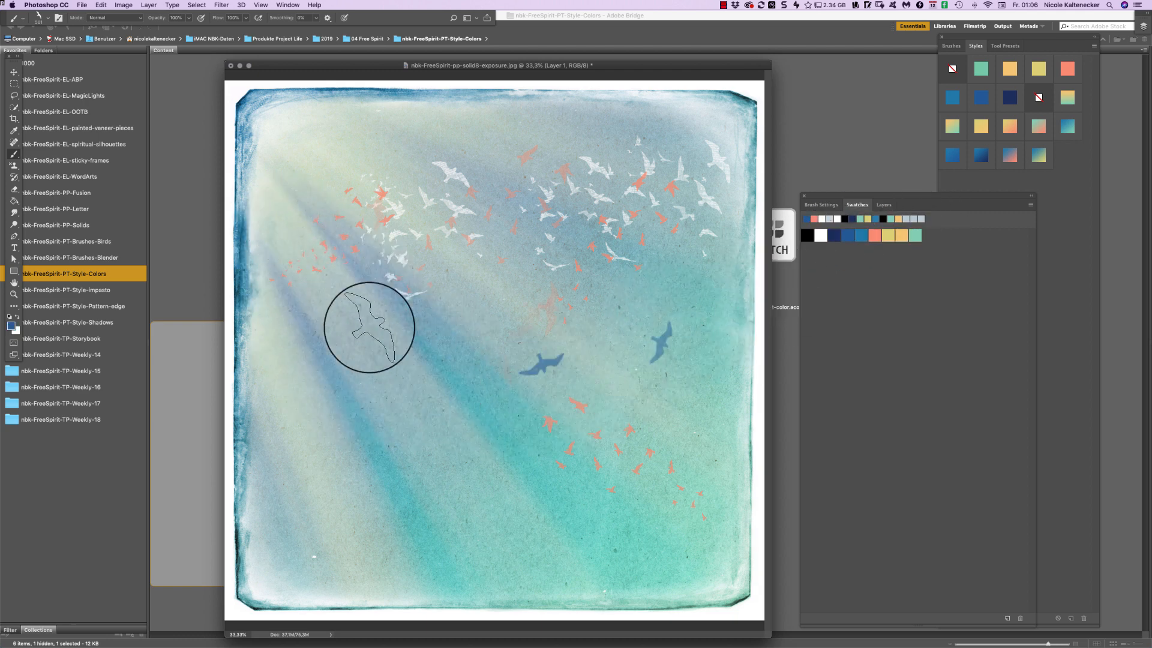
Set the brush blending mode to Color Burn and stamp four single blue birds around the left and middle of the paper
{"action": "left_click", "coordinate": [124, 20]}
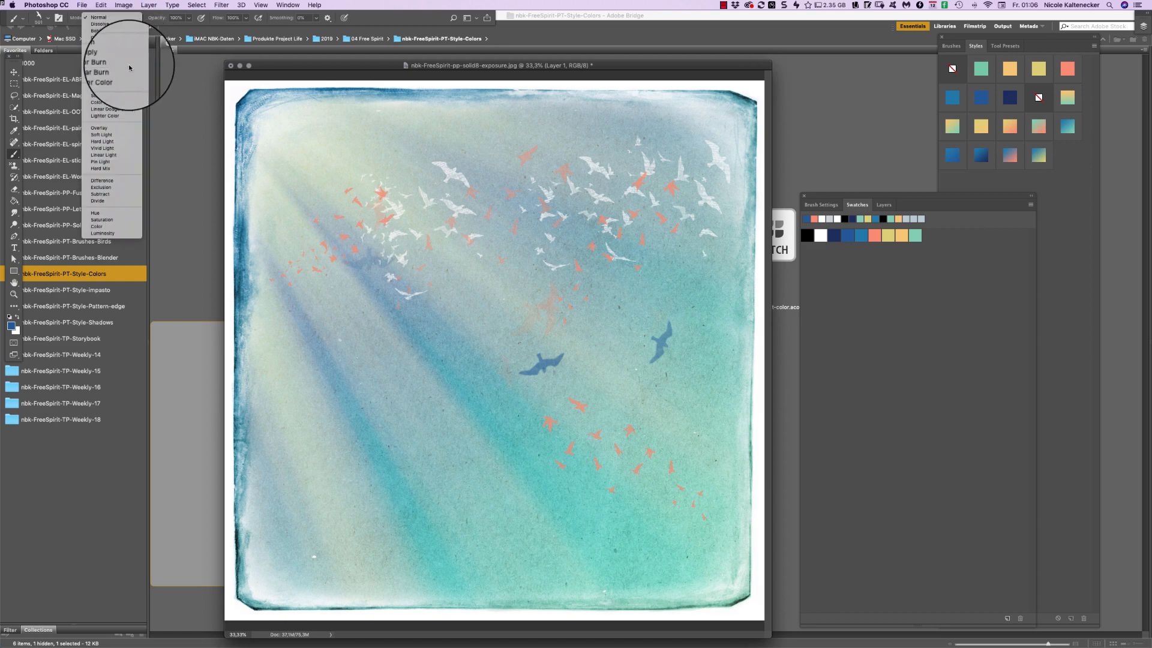
{"action": "left_click", "coordinate": [129, 65]}
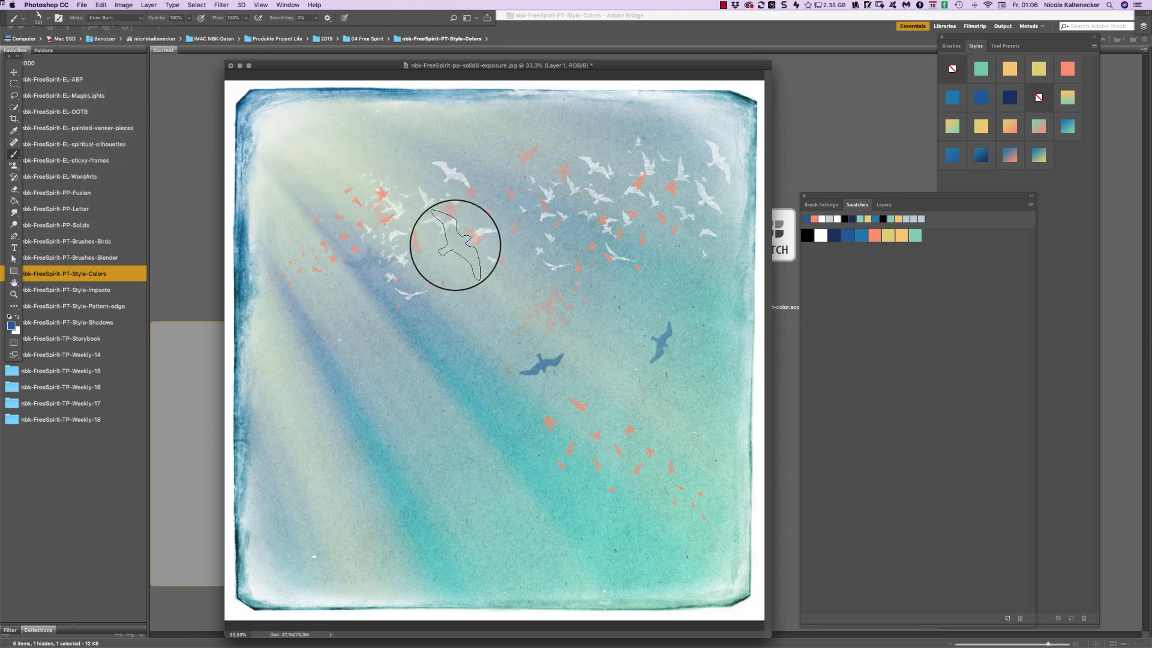
{"action": "left_click", "coordinate": [441, 225]}
{"action": "left_click", "coordinate": [506, 169]}
{"action": "left_click", "coordinate": [311, 339]}
{"action": "left_click", "coordinate": [461, 325]}
Stamp groups of blue birds over the upper and right areas of the paper with the nbk-freespirit-birds-dynamic15 brush
{"action": "right_click", "coordinate": [595, 345]}
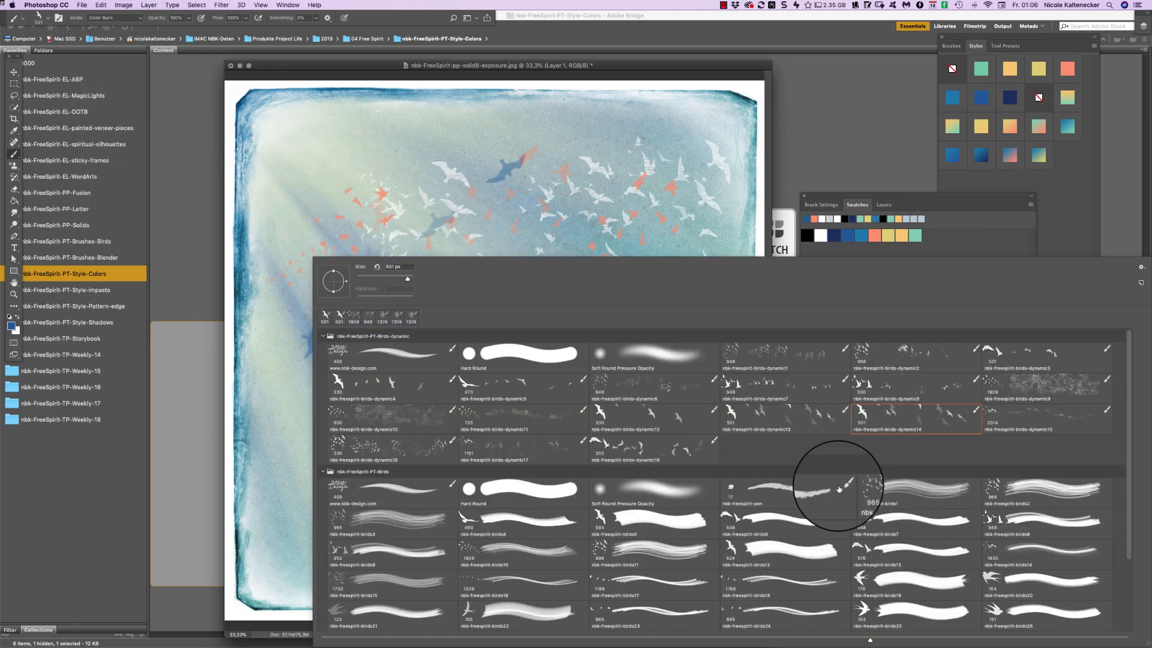
{"action": "left_click", "coordinate": [1018, 424]}
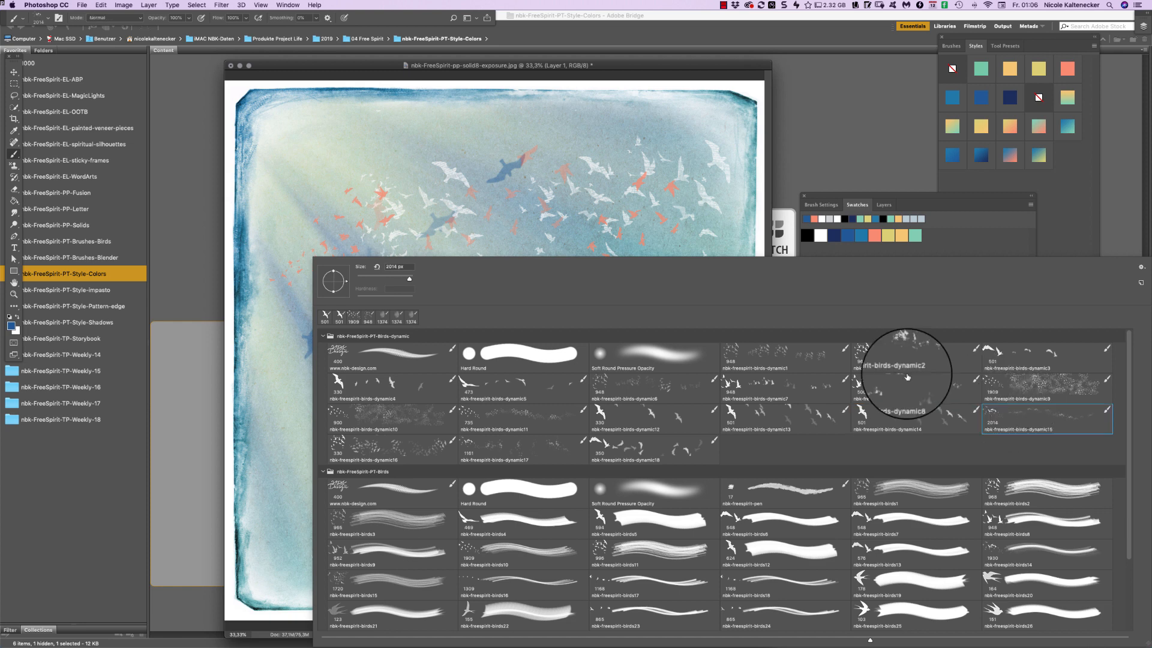
{"action": "left_click", "coordinate": [375, 204]}
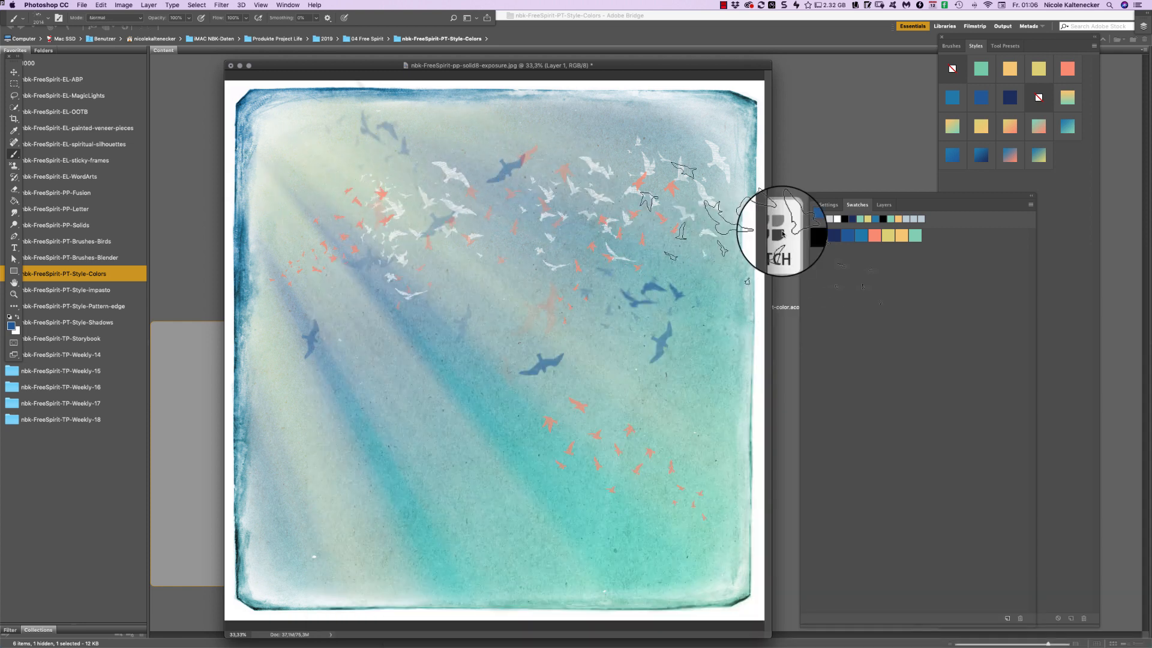
{"action": "left_click", "coordinate": [647, 279]}
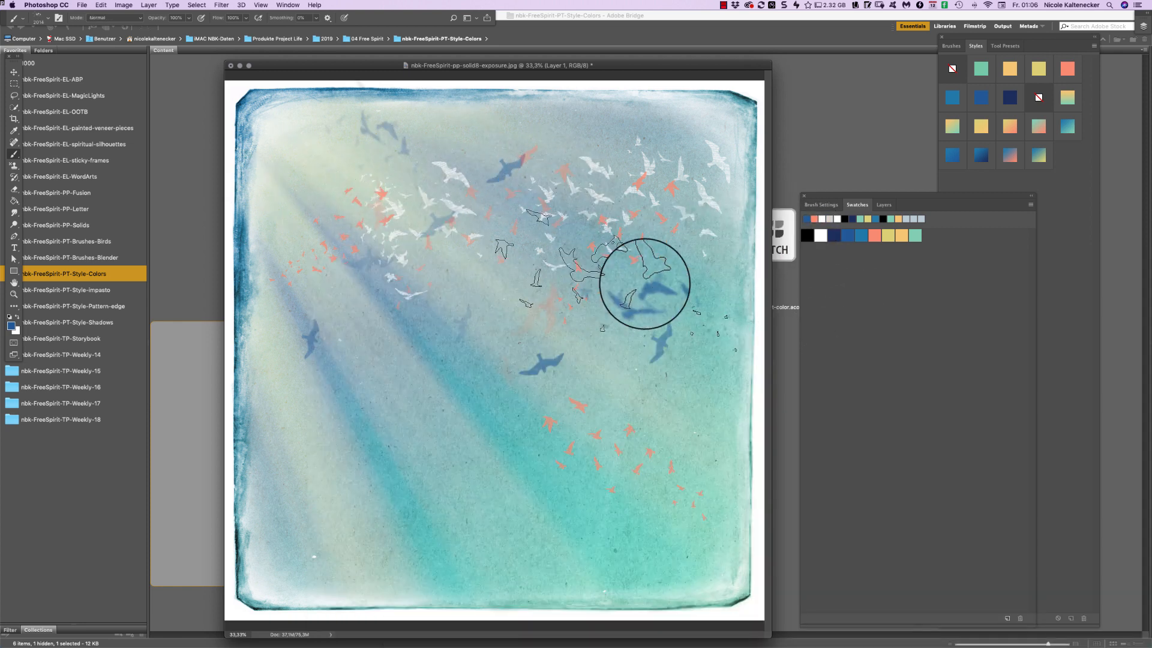
{"action": "left_click", "coordinate": [438, 185]}
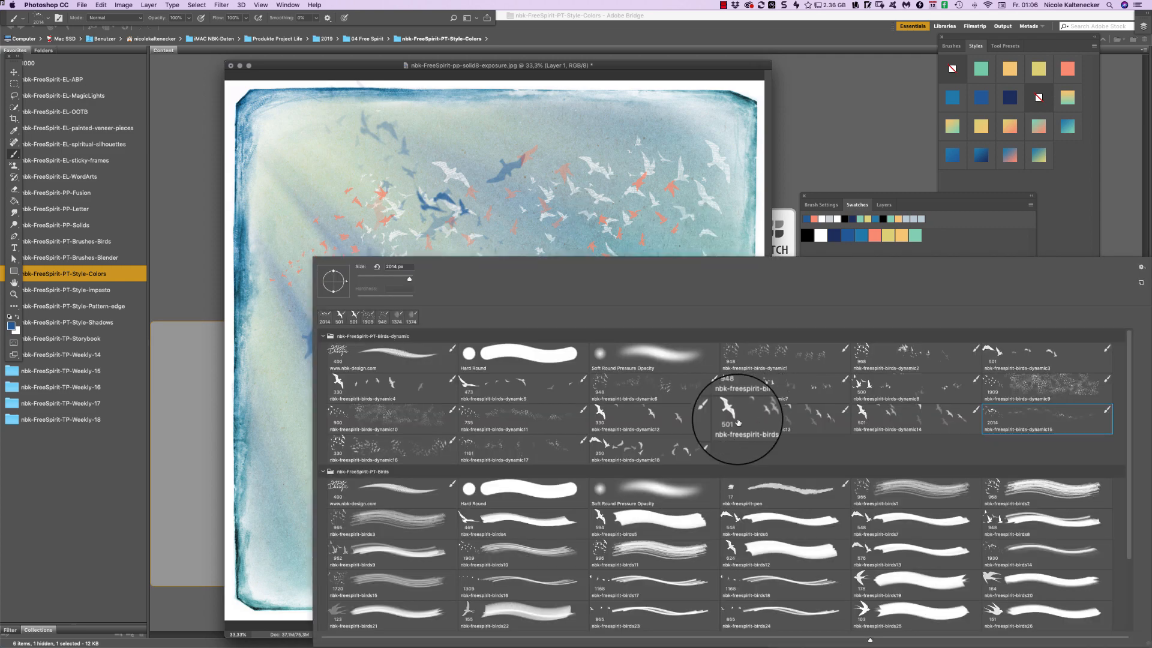
Stamp blue birds near the paper's right edge with the dynamic17 brush and a row of black swallows across the upper right with birds16
{"action": "right_click", "coordinate": [746, 412]}
{"action": "double_click", "coordinate": [495, 447]}
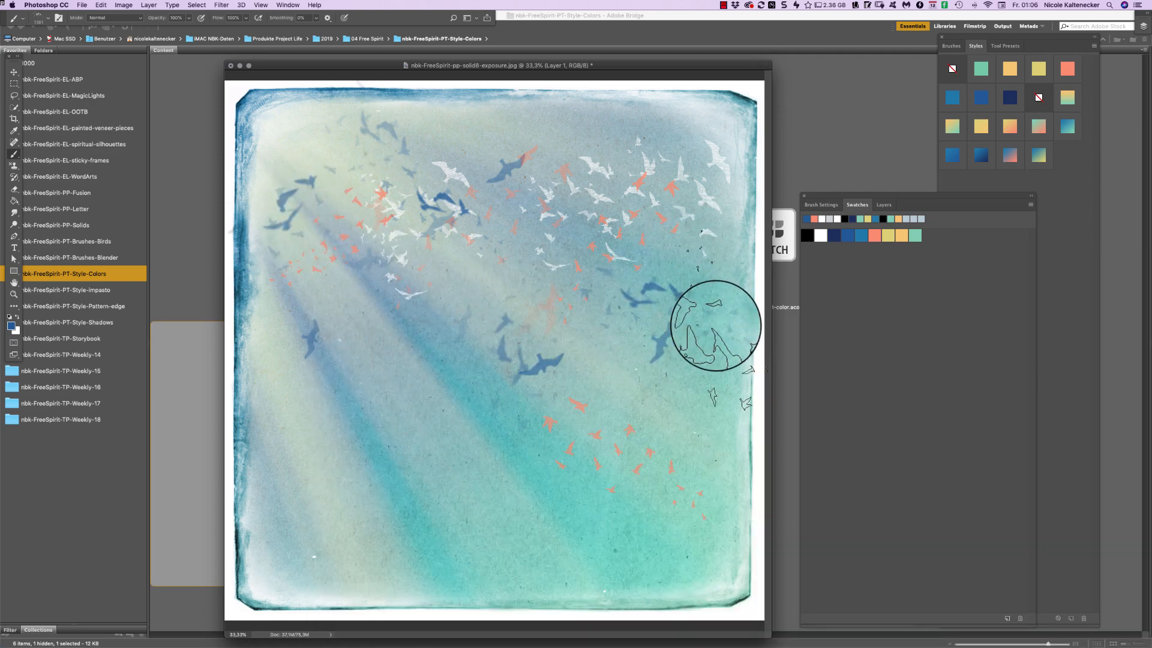
{"action": "right_click", "coordinate": [734, 360]}
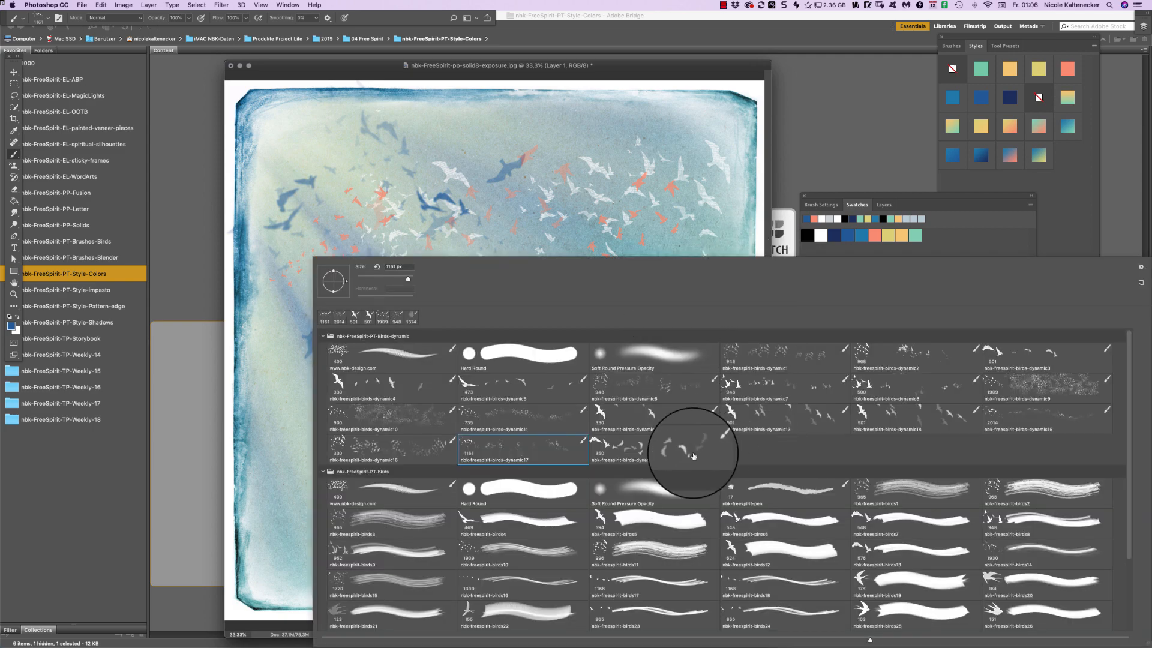
{"action": "double_click", "coordinate": [477, 578]}
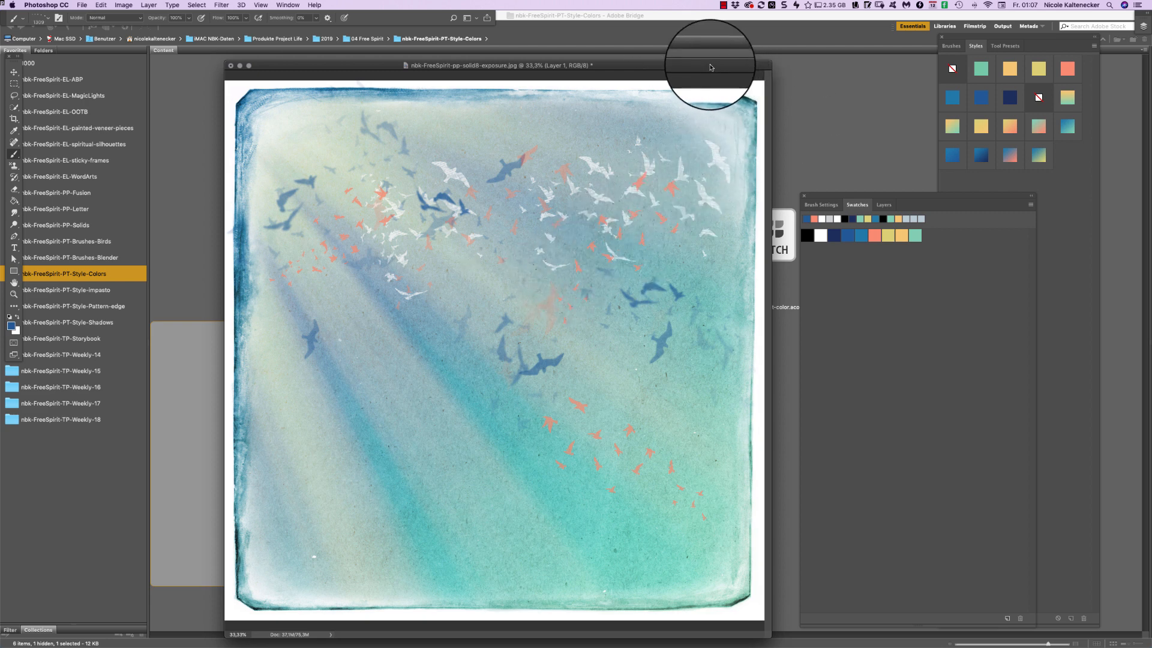
{"action": "left_click_drag", "start_coordinate": [712, 70], "coordinate": [708, 57]}
{"action": "left_click", "coordinate": [807, 235]}
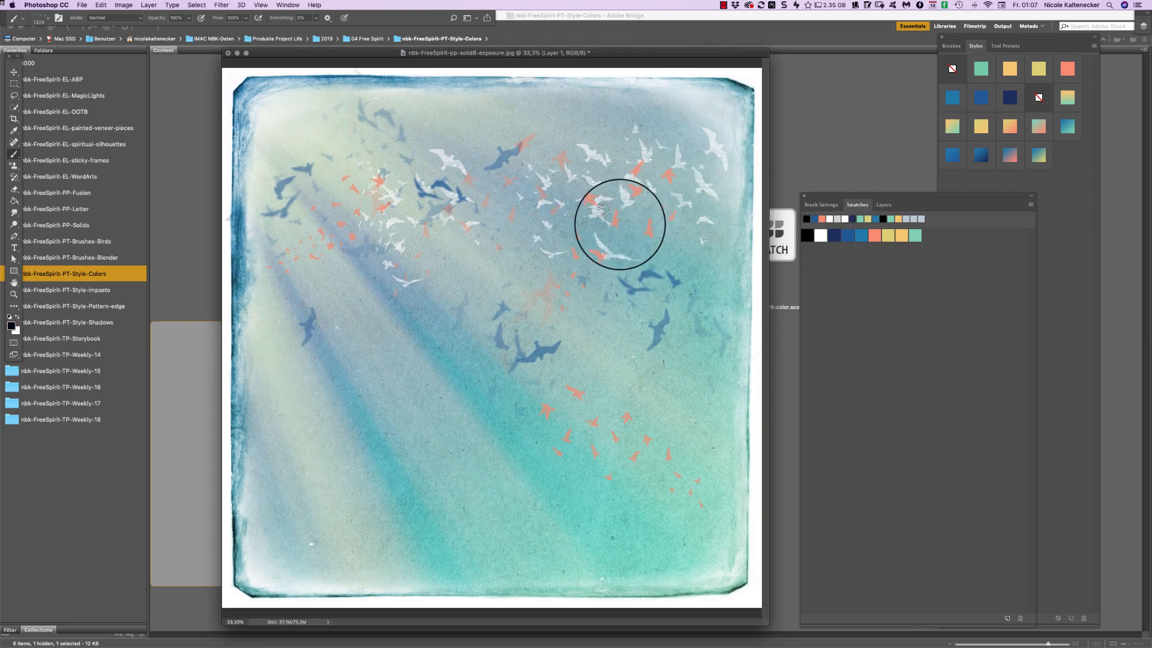
Stamp three black birds at the paper's upper left with the birds24 brush and detailed black birds left of center with birds9
{"action": "right_click", "coordinate": [488, 381]}
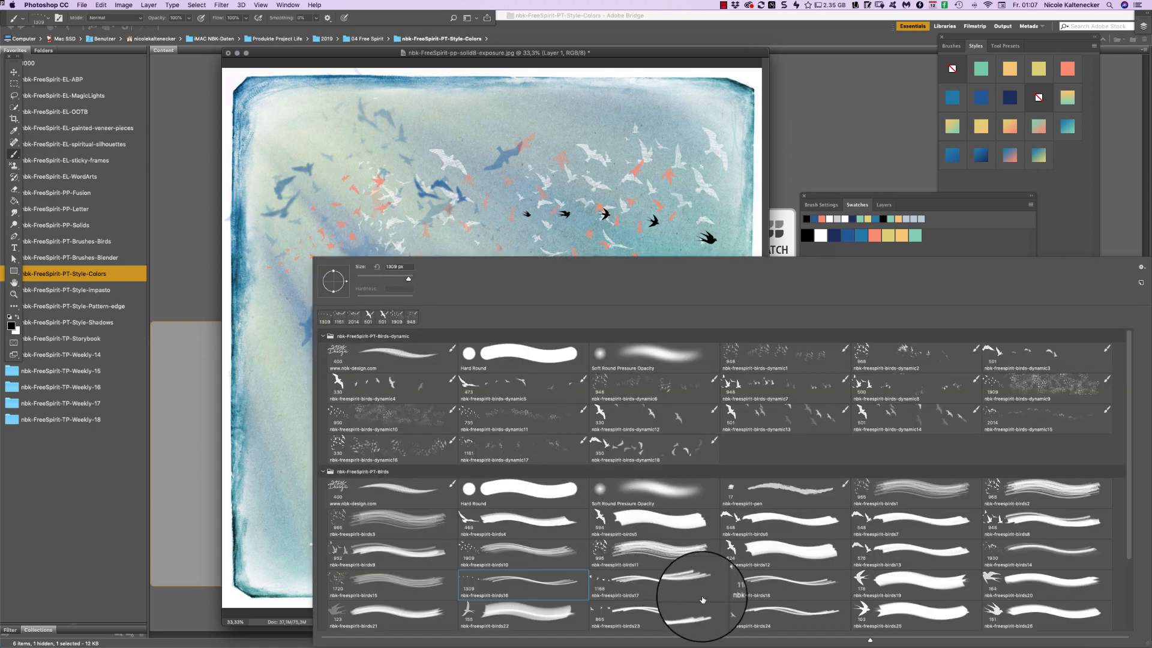
{"action": "left_click", "coordinate": [736, 610]}
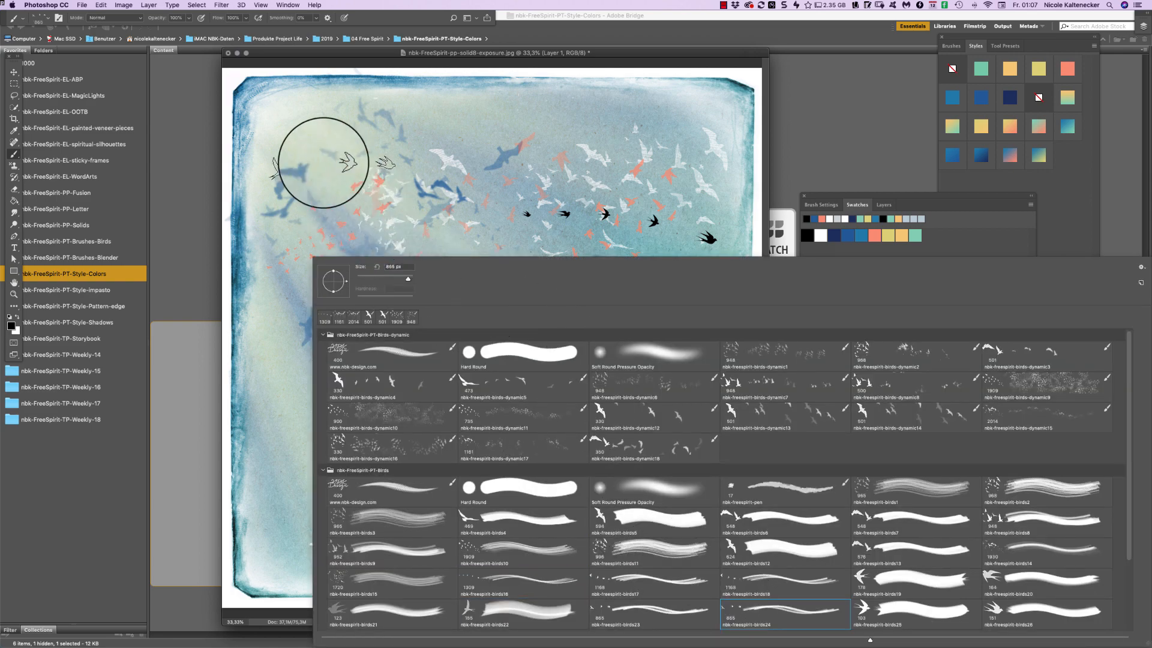
{"action": "left_click", "coordinate": [320, 146]}
{"action": "right_click", "coordinate": [517, 371]}
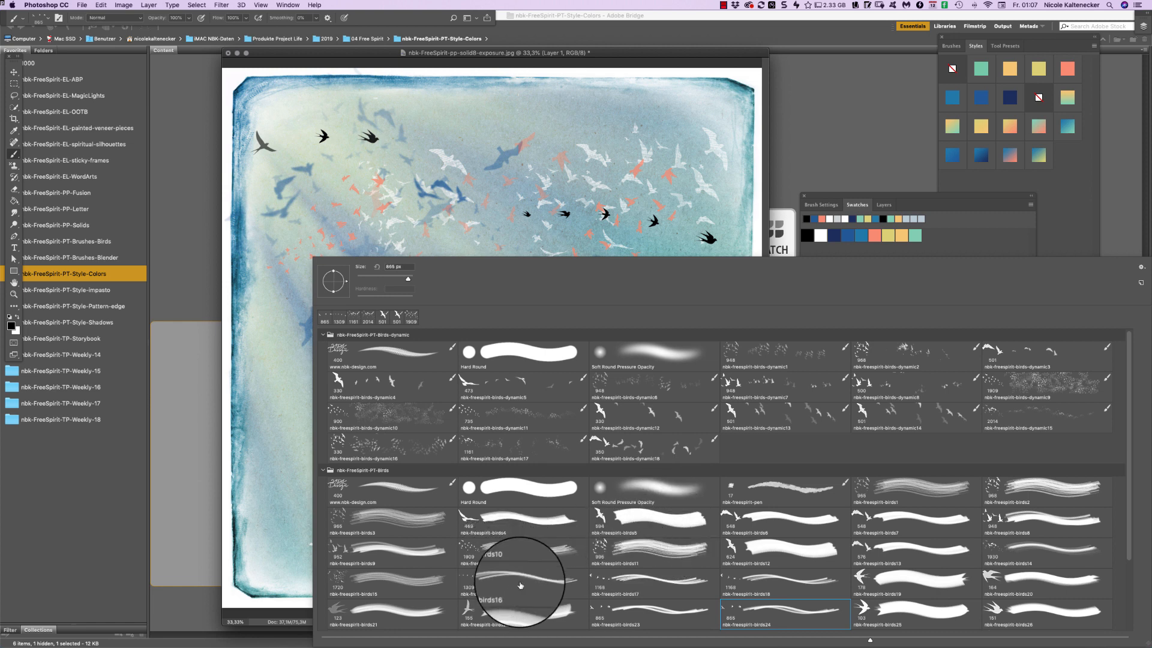
{"action": "left_click", "coordinate": [337, 548]}
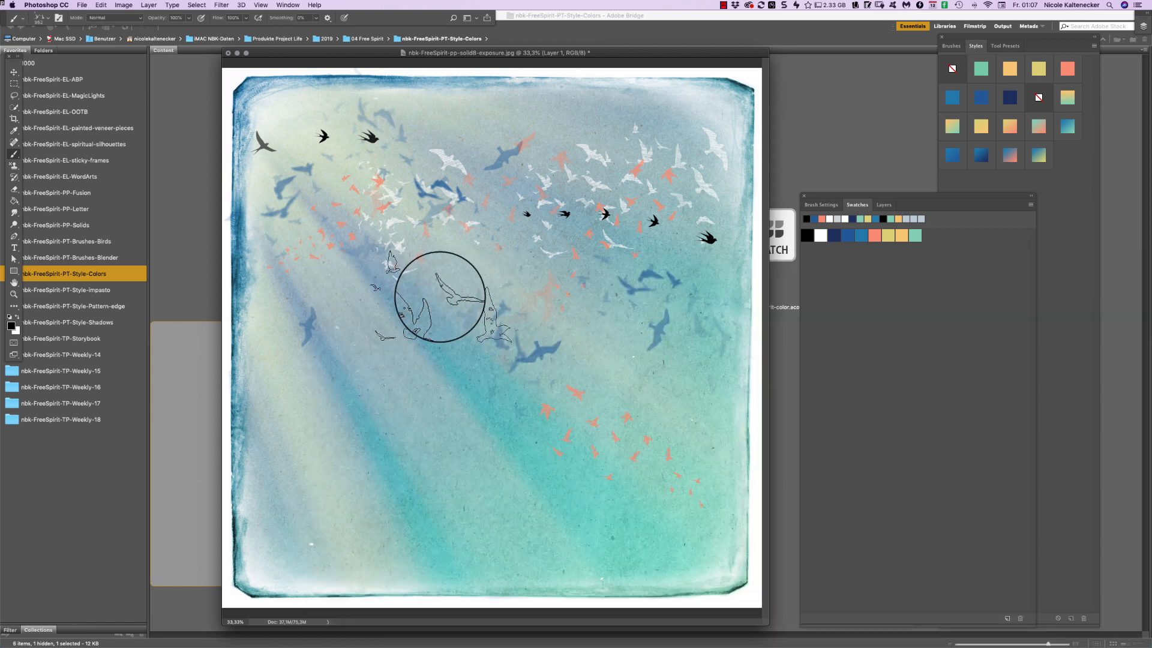
Stamp a group of blurred black birds right of the paper's center with the nbk-freespirit-birds14 brush
{"action": "right_click", "coordinate": [622, 378]}
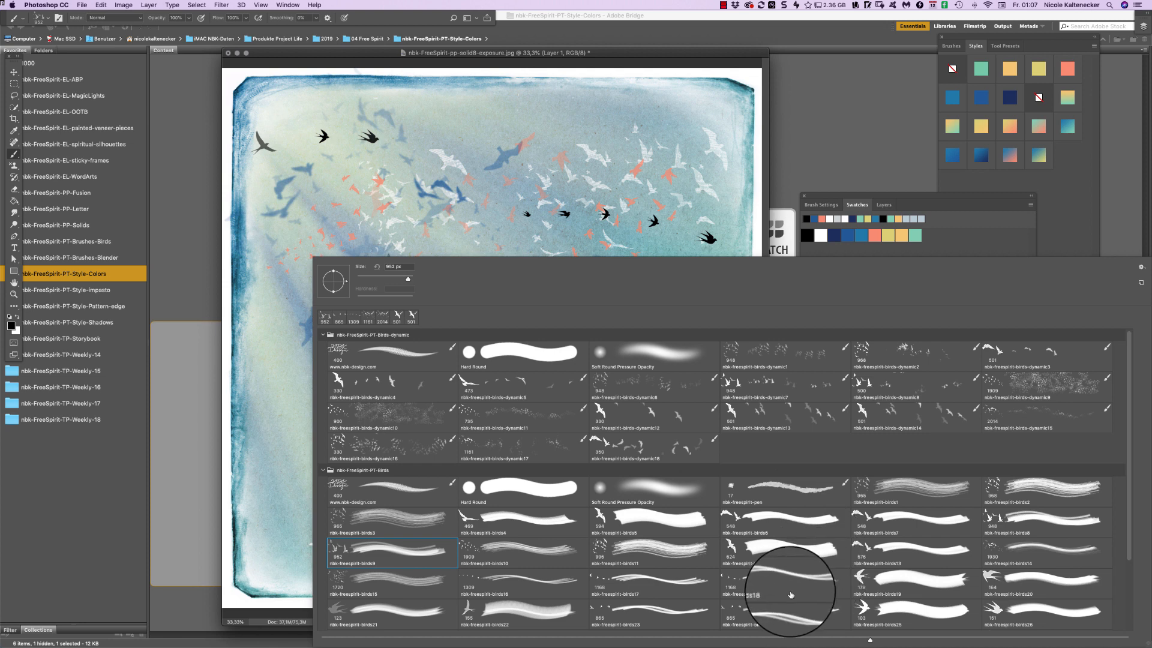
{"action": "left_click", "coordinate": [989, 546]}
{"action": "mouse_move", "coordinate": [534, 258]}
{"action": "left_mouse_down"}
{"action": "mouse_move", "coordinate": [609, 278]}
{"action": "mouse_move", "coordinate": [651, 267]}
{"action": "left_mouse_up"}
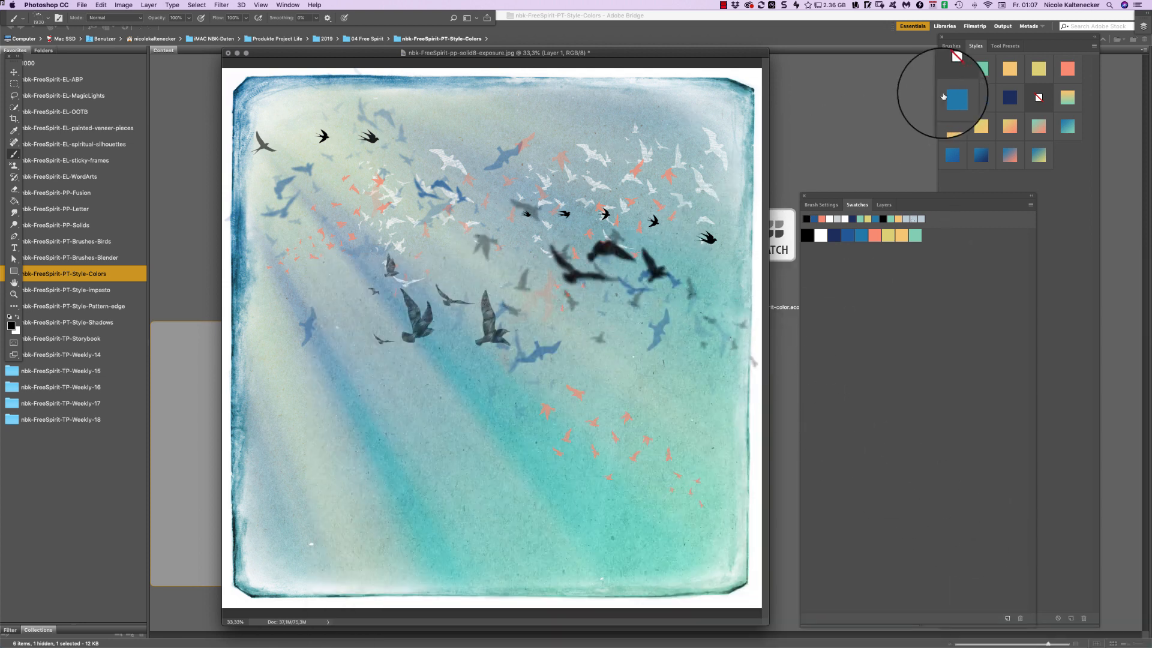
Stamp a single black swallow above the detailed birds with the birds26 brush and one black bird at the upper right with birds22
{"action": "right_click", "coordinate": [631, 536]}
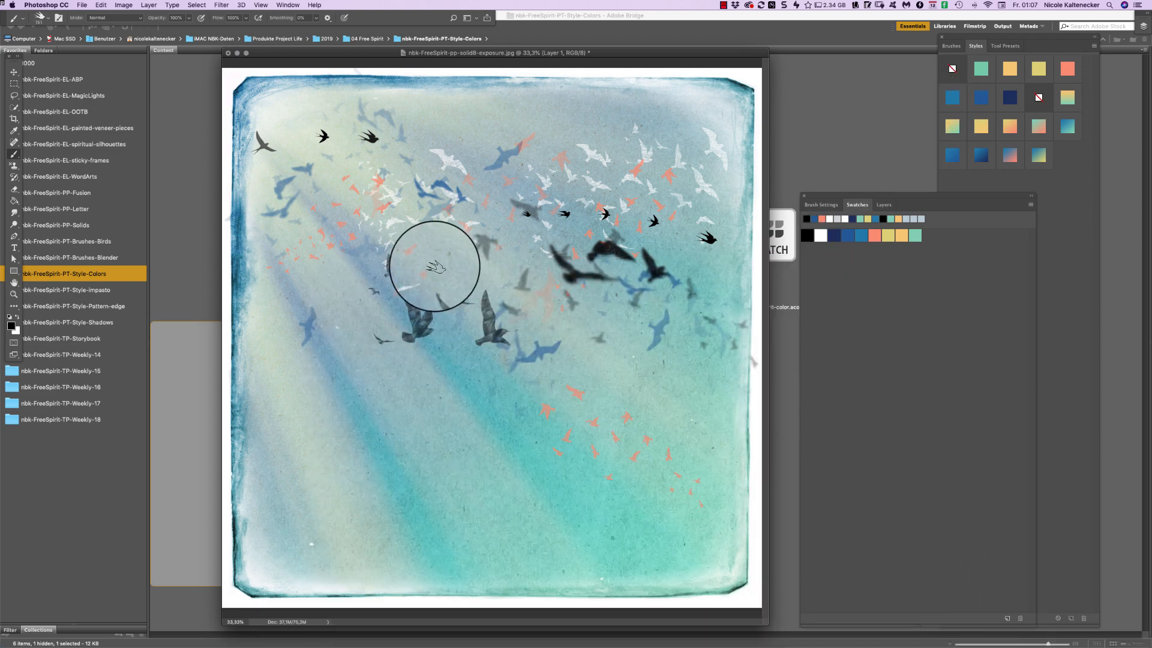
{"action": "right_click", "coordinate": [507, 429]}
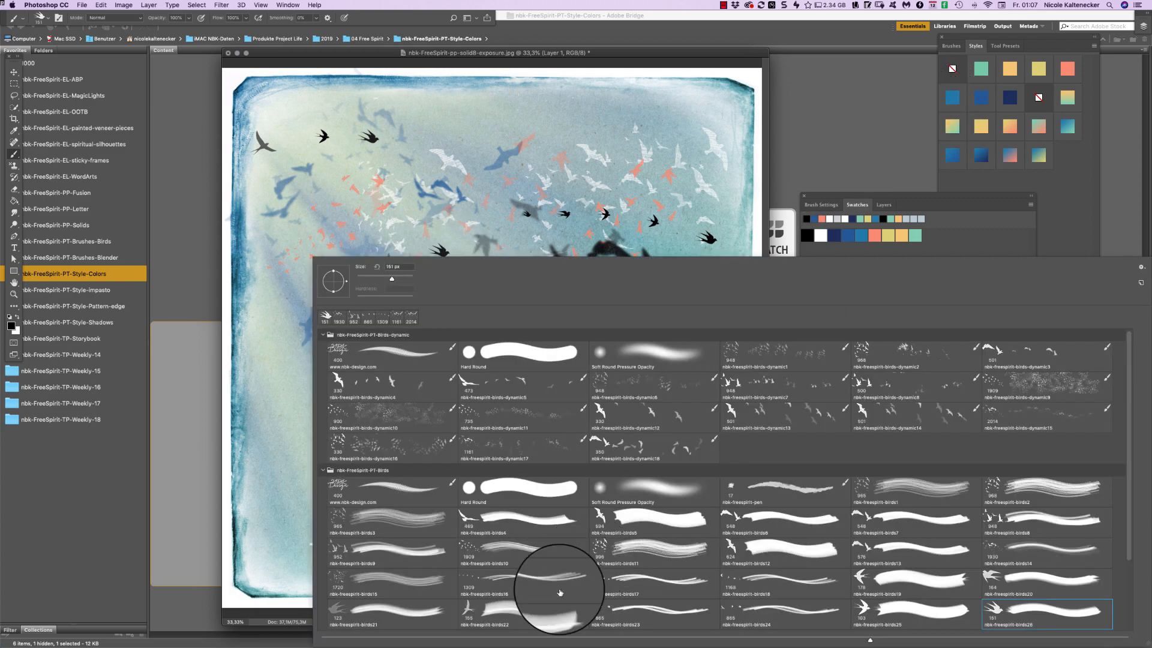
{"action": "left_click", "coordinate": [489, 617]}
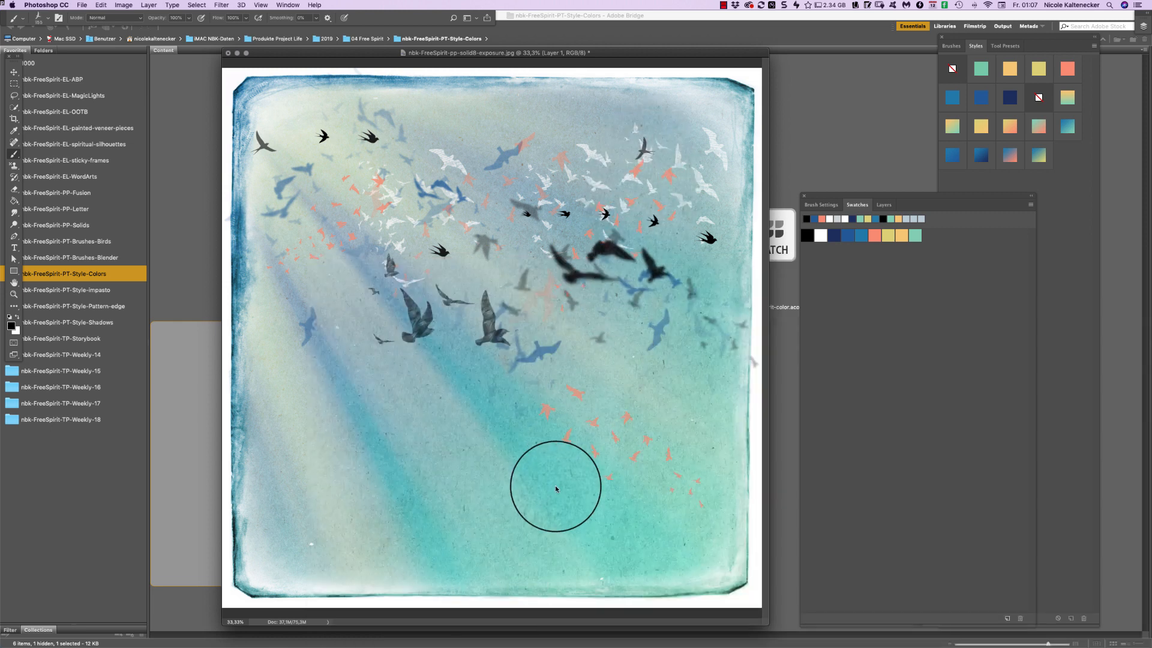
Stamp a large flock of black birds over the paper's upper right area with the nbk-freespirit-birds15 brush
{"action": "right_click", "coordinate": [573, 497]}
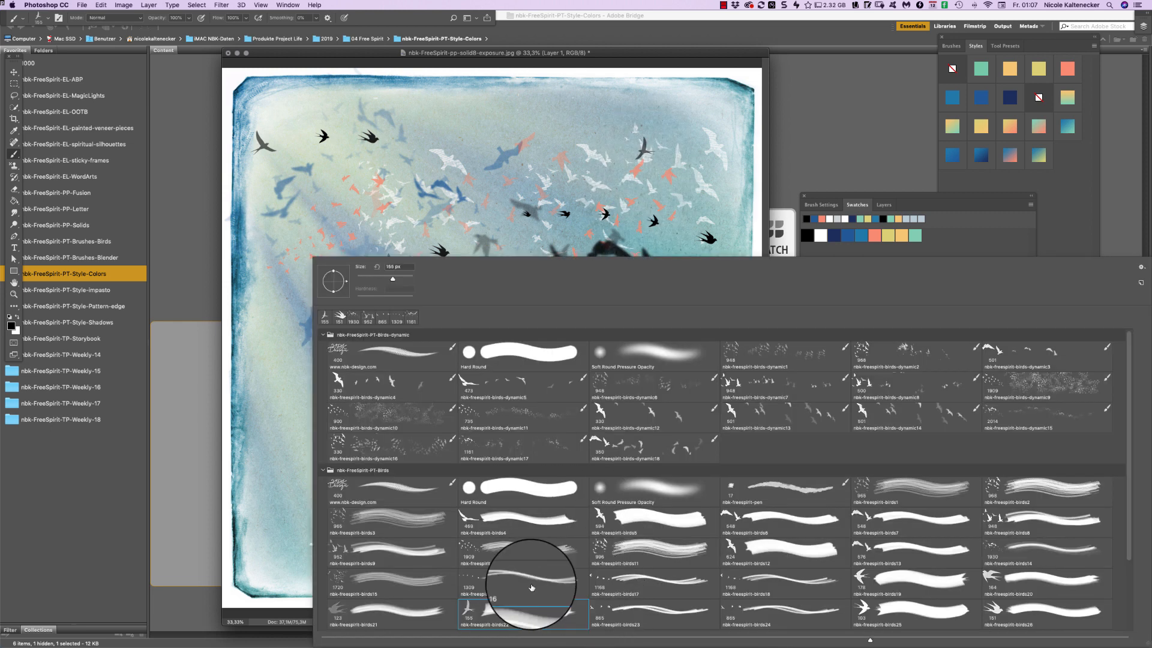
{"action": "double_click", "coordinate": [338, 576]}
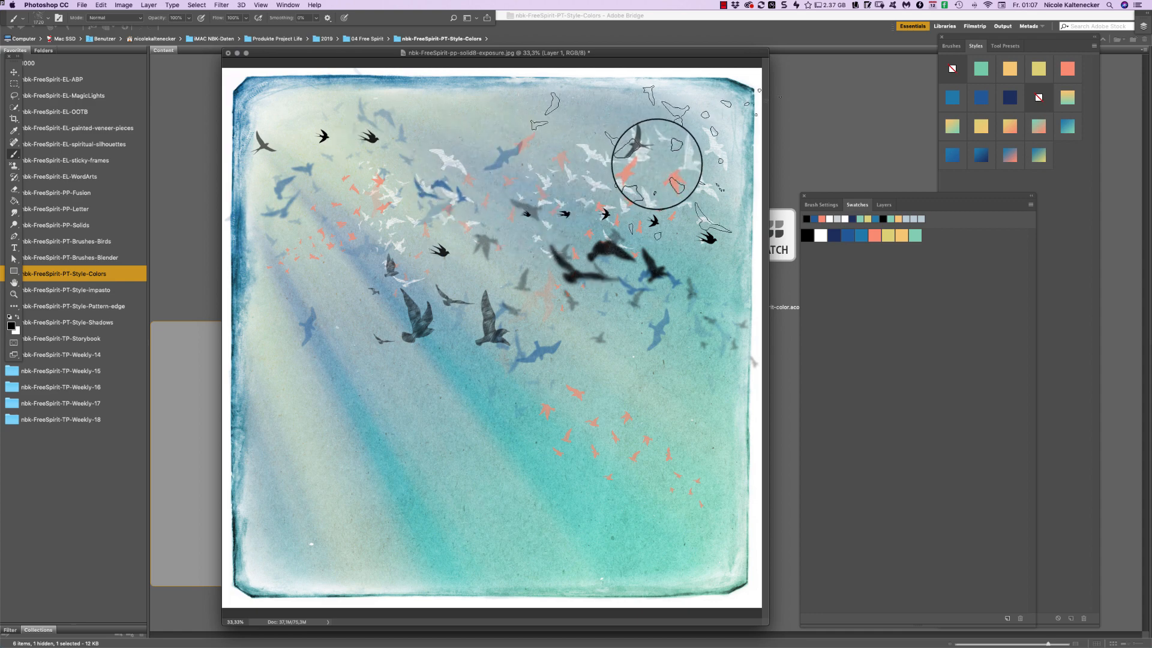
{"action": "left_click", "coordinate": [648, 168]}
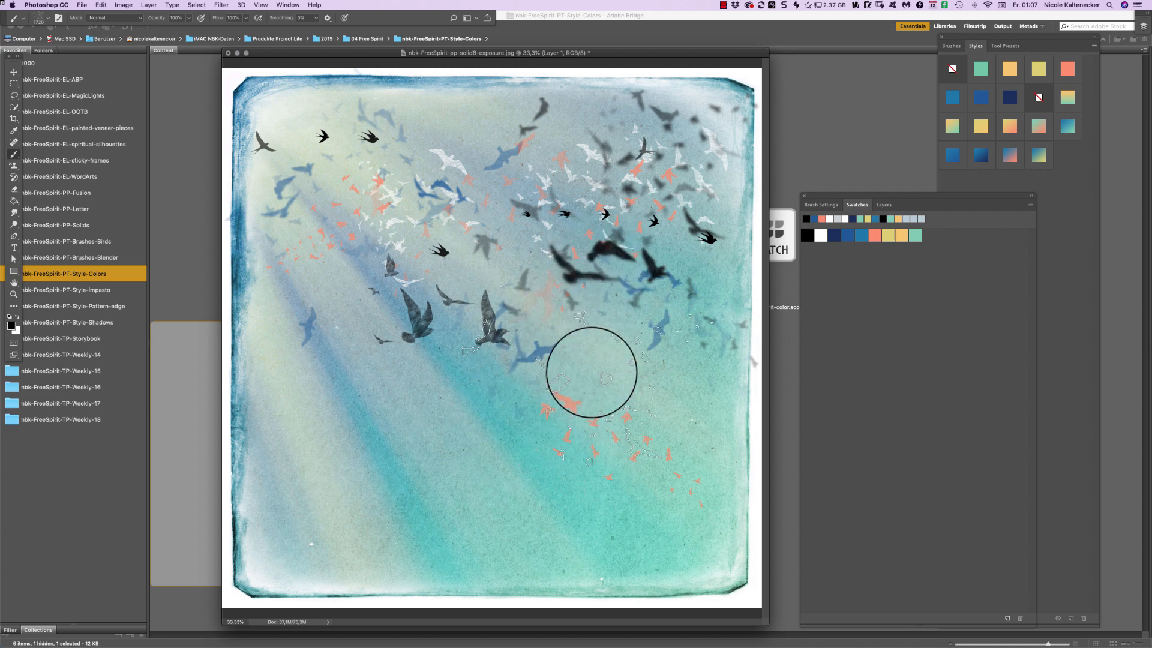
Choose the nbk-freespirit-birds38 brush and try stamping a flock of tiny black birds across the lower left of Layer 1
{"action": "right_click", "coordinate": [618, 288]}
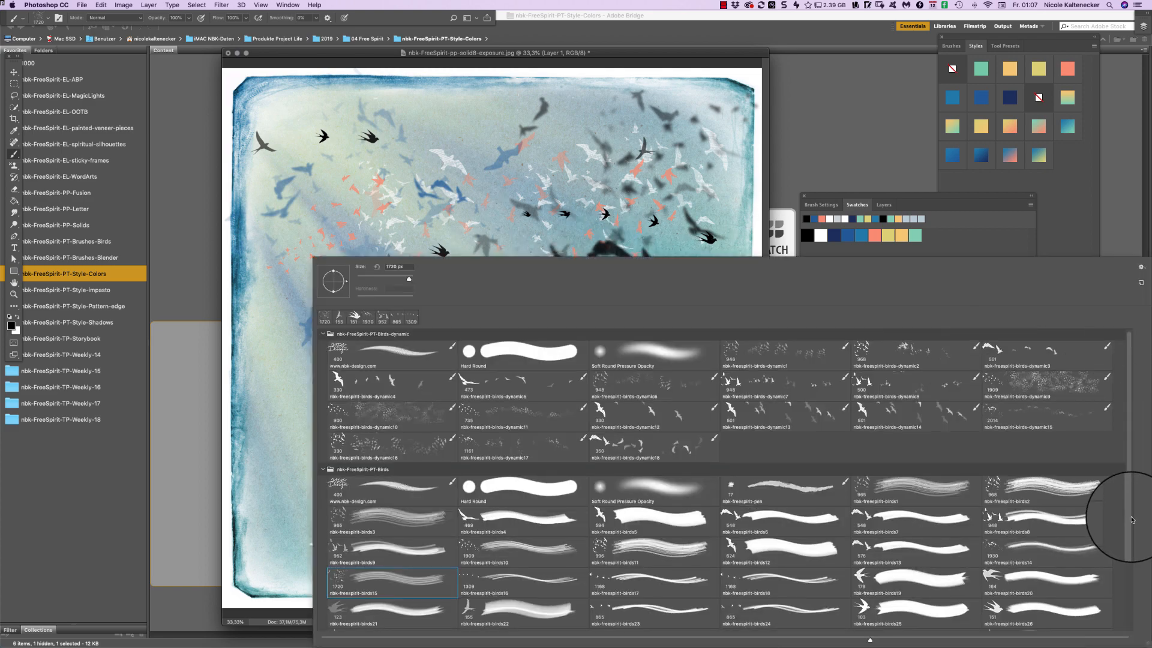
{"action": "scroll", "coordinate": [1128, 519], "scroll_direction": "down", "scroll_amount": 3}
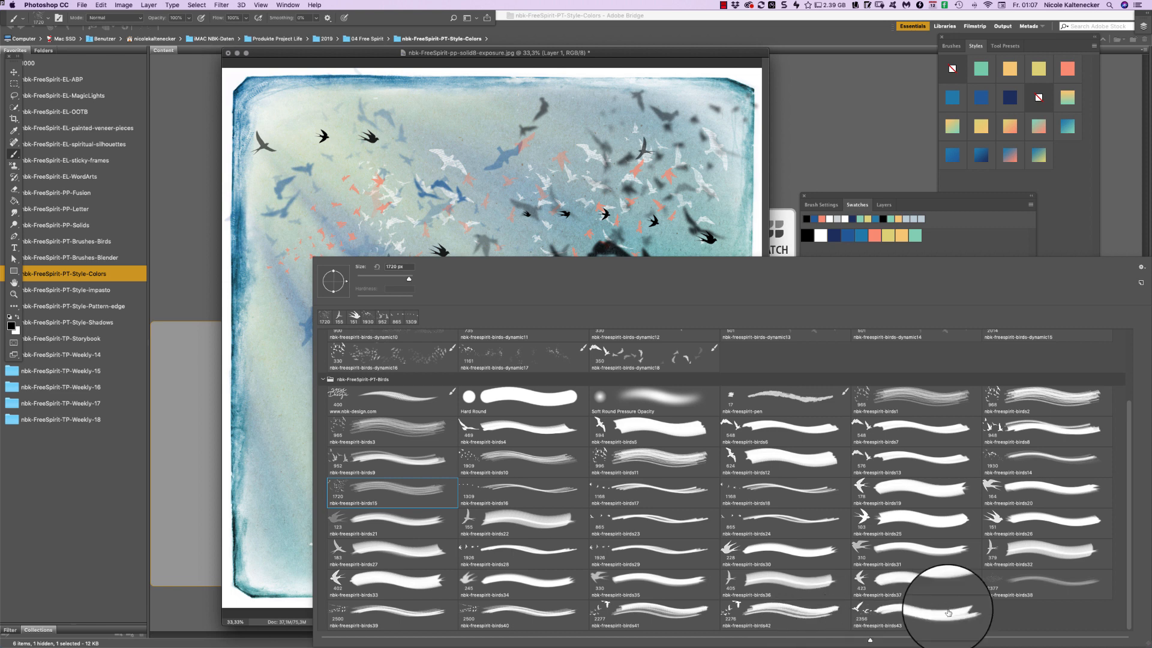
{"action": "double_click", "coordinate": [996, 583]}
{"action": "left_click", "coordinate": [360, 354]}
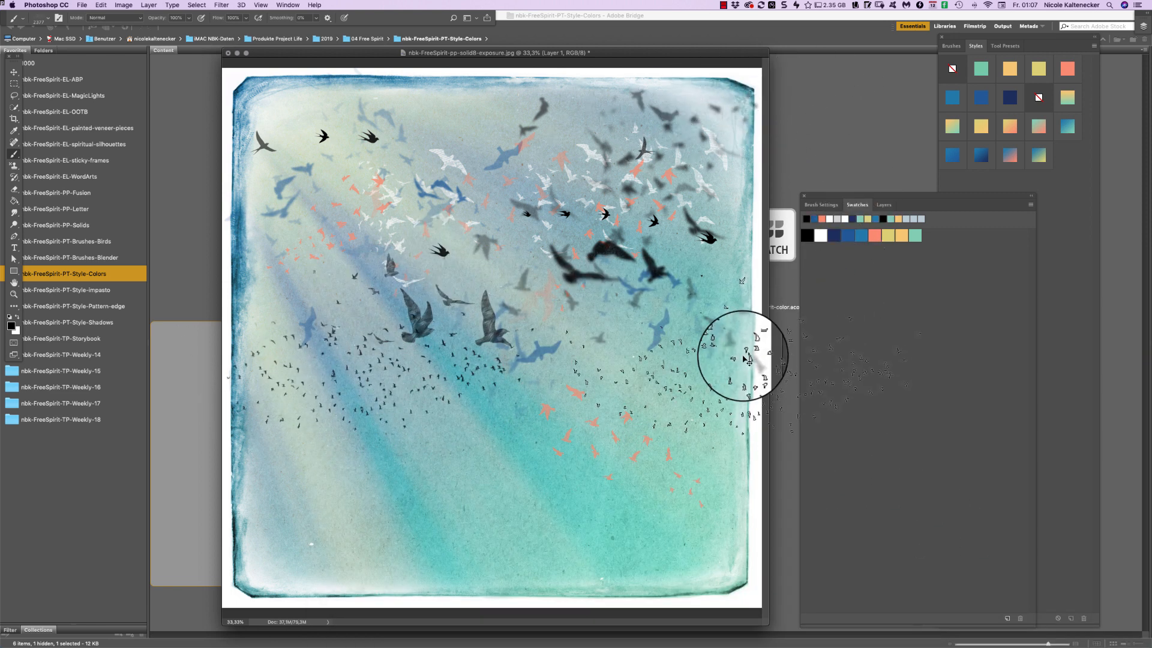
{"action": "mouse_move", "coordinate": [337, 366]}
{"action": "left_mouse_down"}
{"action": "mouse_move", "coordinate": [368, 404]}
{"action": "mouse_move", "coordinate": [391, 346]}
{"action": "mouse_move", "coordinate": [429, 425]}
{"action": "left_mouse_up"}
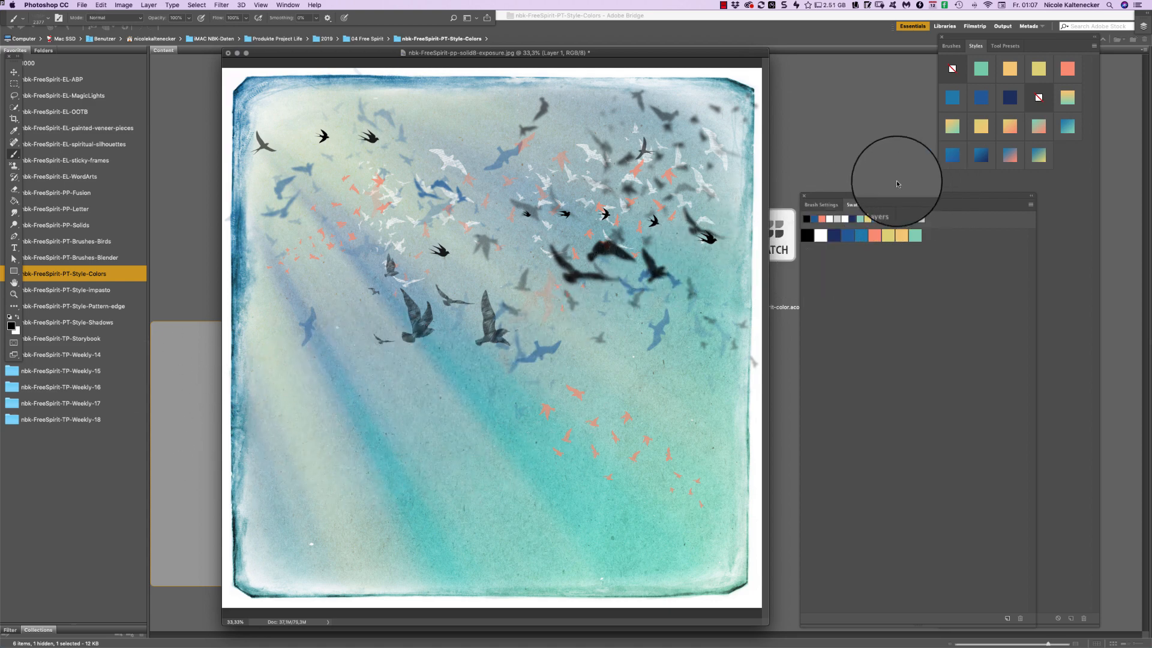
Create a new layer directly above the Background layer, beneath Layer 1
{"action": "left_click", "coordinate": [884, 204]}
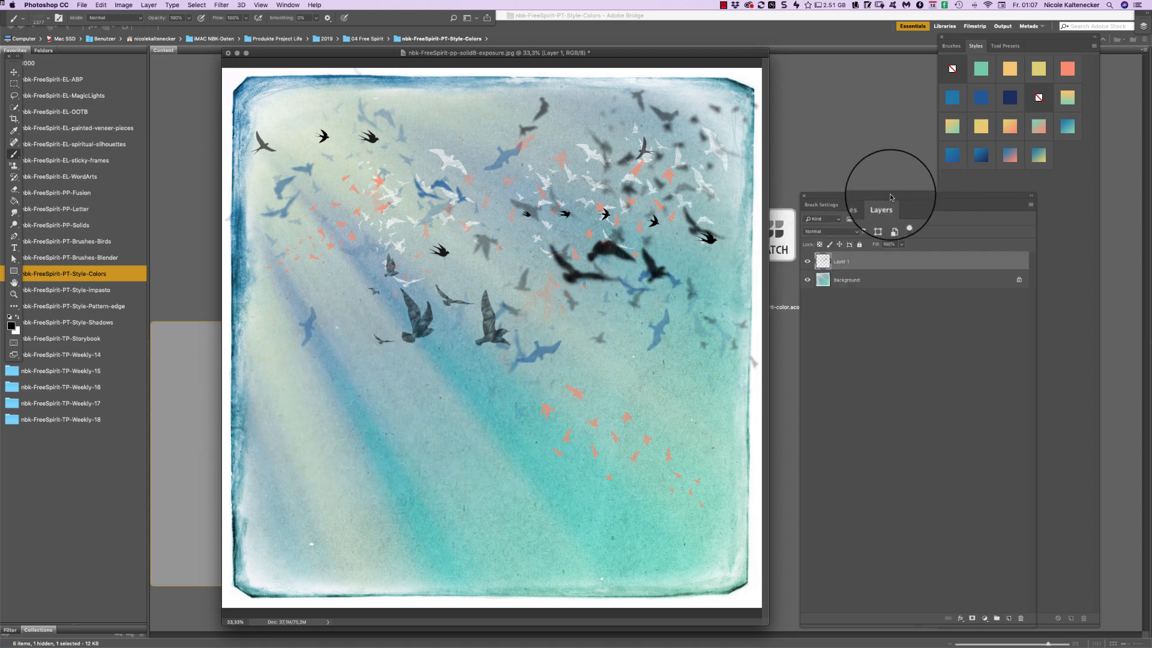
{"action": "left_click_drag", "start_coordinate": [891, 196], "coordinate": [906, 100]}
{"action": "left_click", "coordinate": [914, 180]}
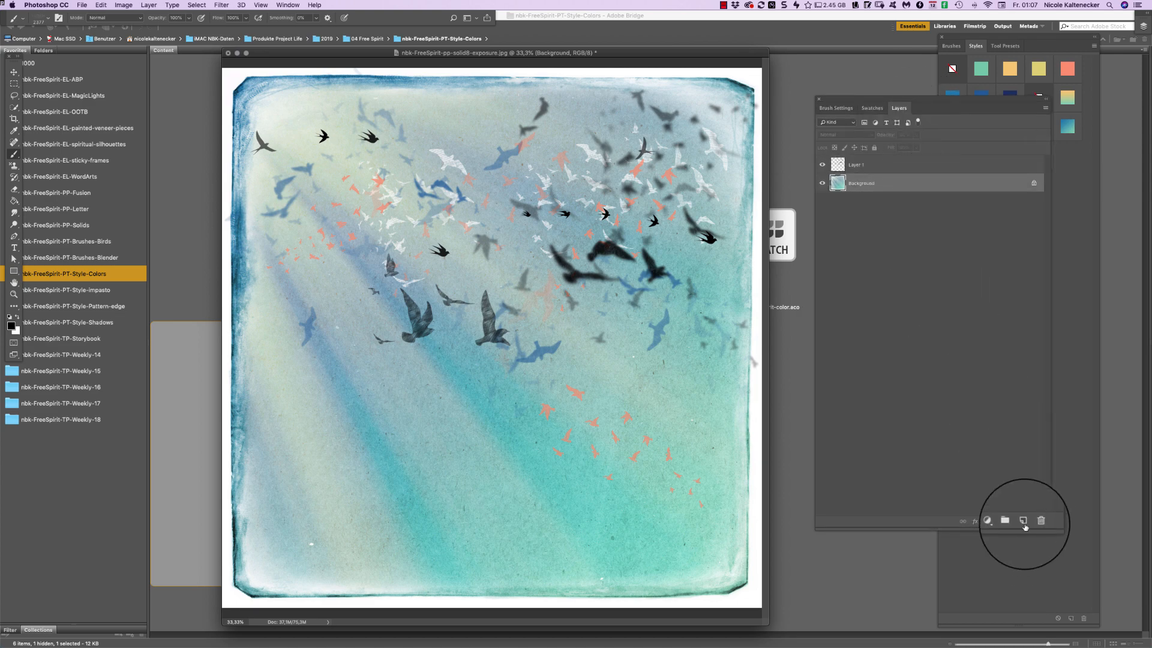
Stamp a flock of tiny black birds across the lower left on Layer 2 and lower the layer's opacity to 66%
{"action": "mouse_move", "coordinate": [352, 264]}
{"action": "left_mouse_down"}
{"action": "mouse_move", "coordinate": [424, 306]}
{"action": "mouse_move", "coordinate": [375, 350]}
{"action": "left_mouse_up"}
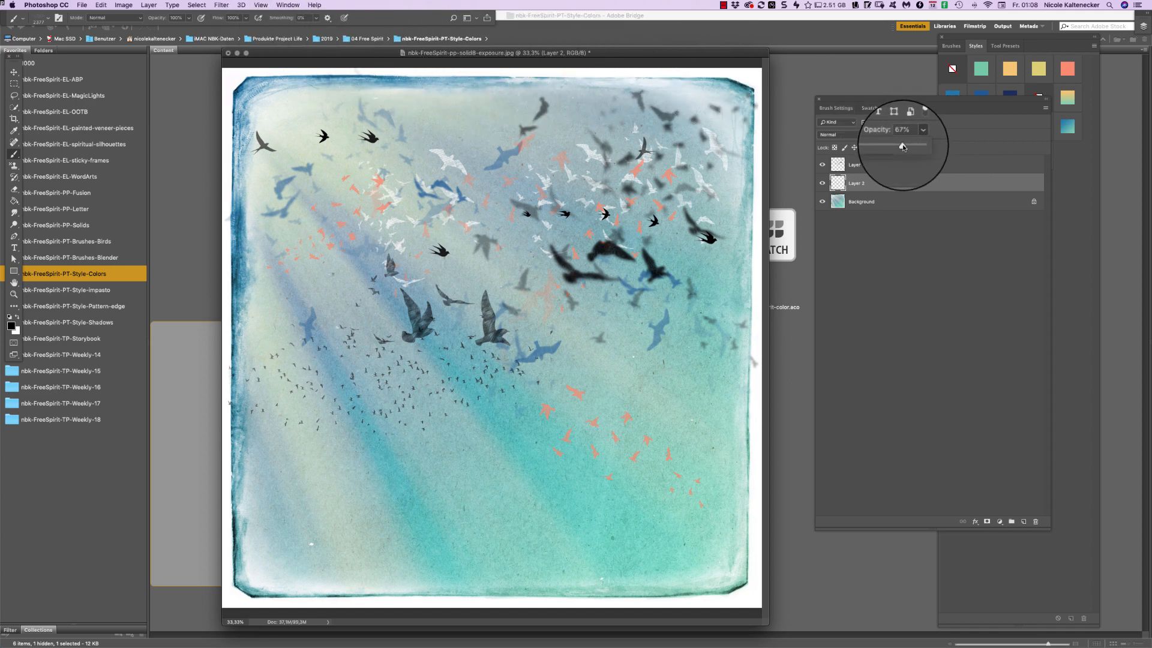
{"action": "left_click_drag", "start_coordinate": [903, 147], "coordinate": [903, 147]}
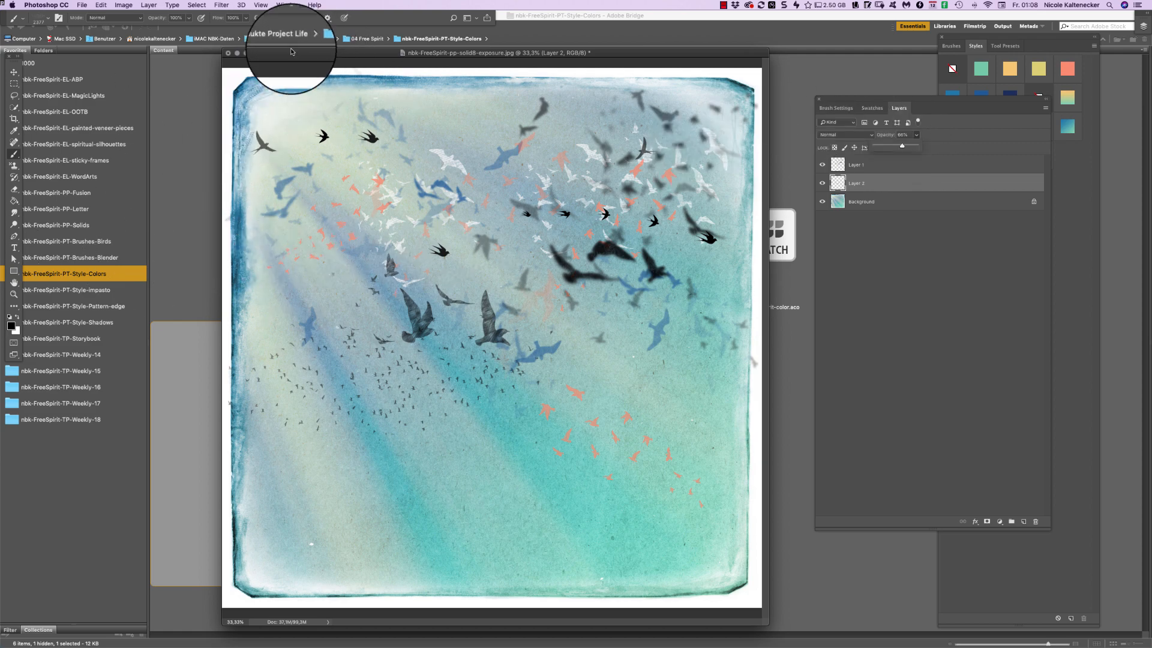
Try a Motion Blur with a distance of 23 pixels on Layer 2's flock of tiny birds
{"action": "left_click", "coordinate": [221, 5]}
{"action": "mouse_move", "coordinate": [310, 174]}
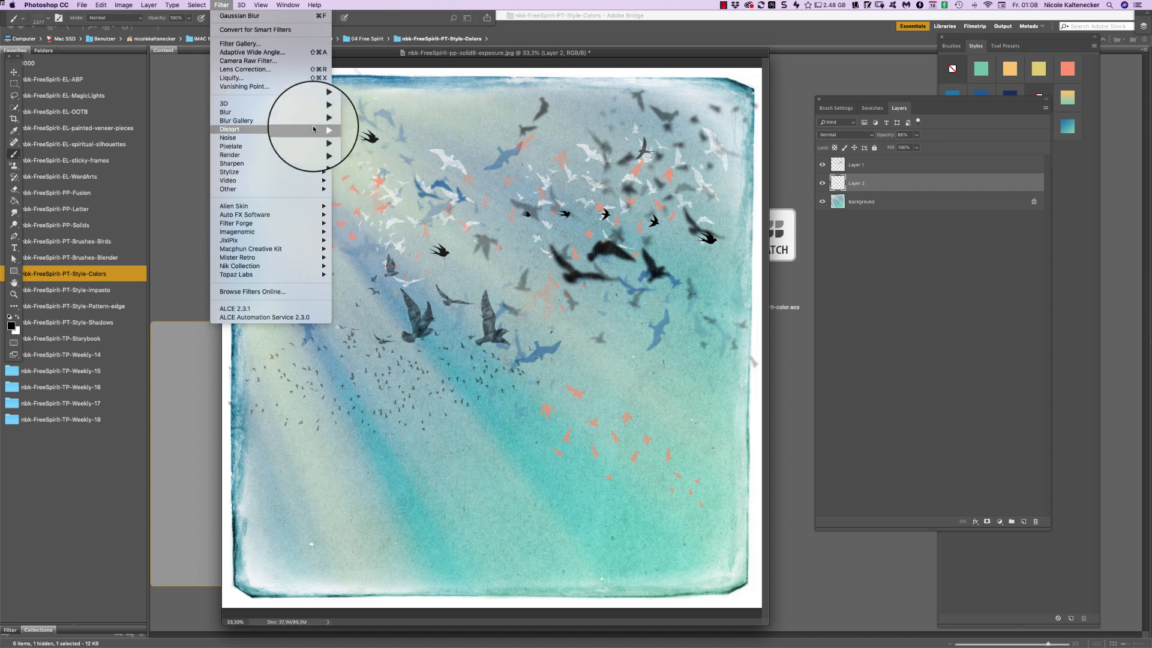
{"action": "mouse_move", "coordinate": [318, 113]}
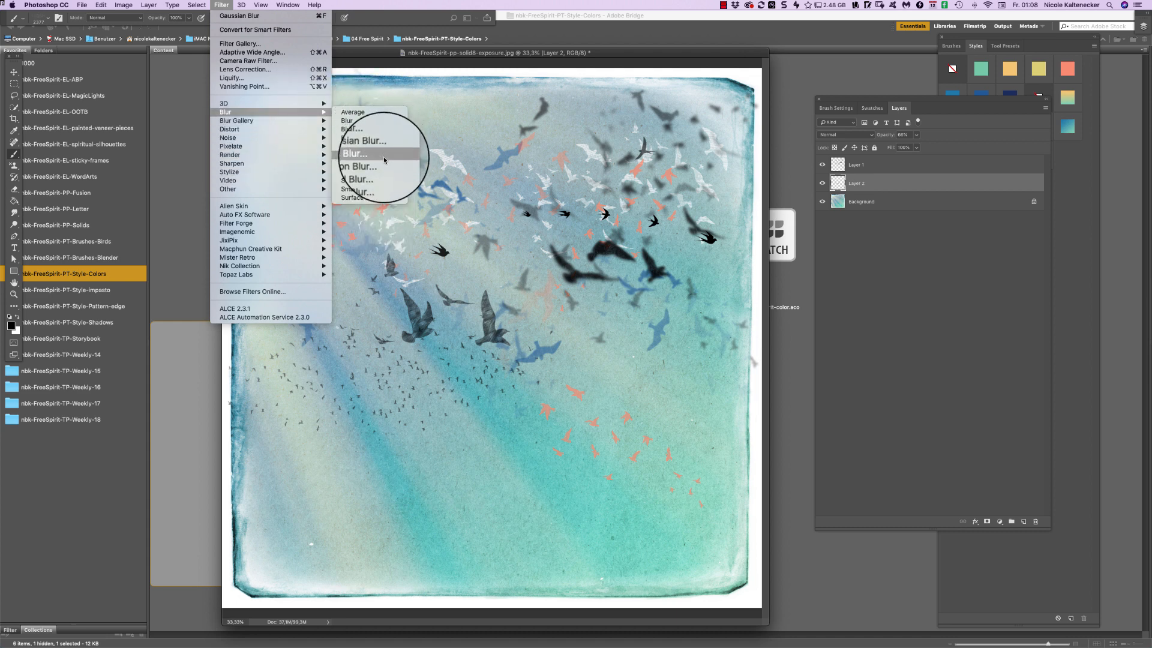
{"action": "left_click", "coordinate": [387, 164]}
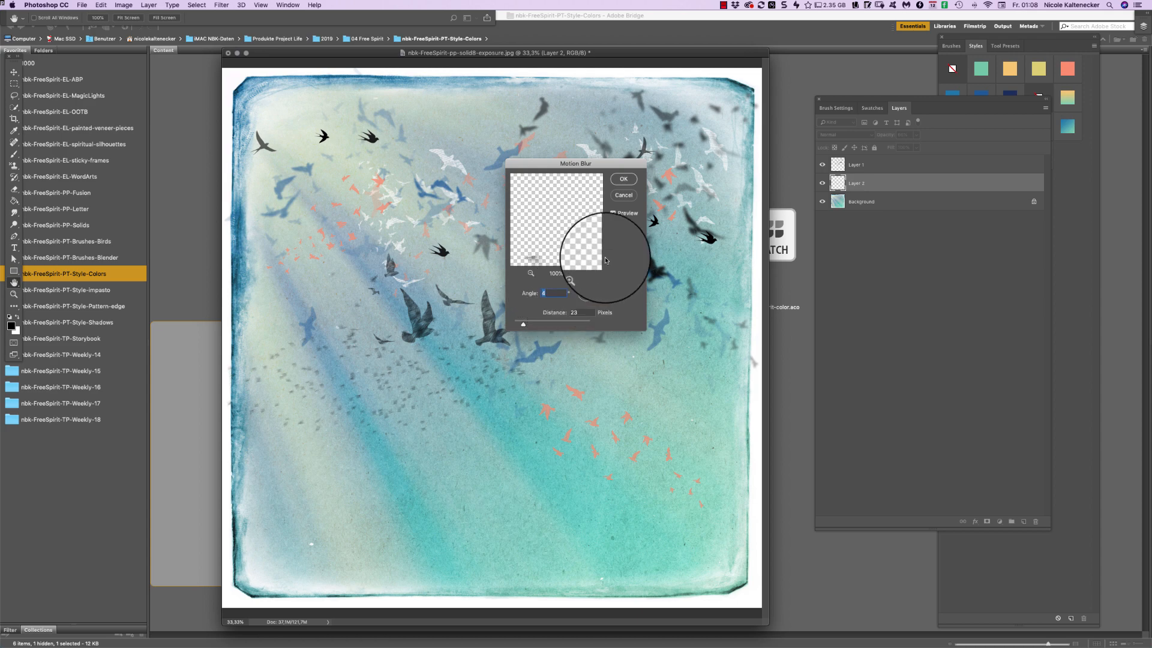
{"action": "left_click", "coordinate": [623, 179]}
{"action": "key", "text": "b"}
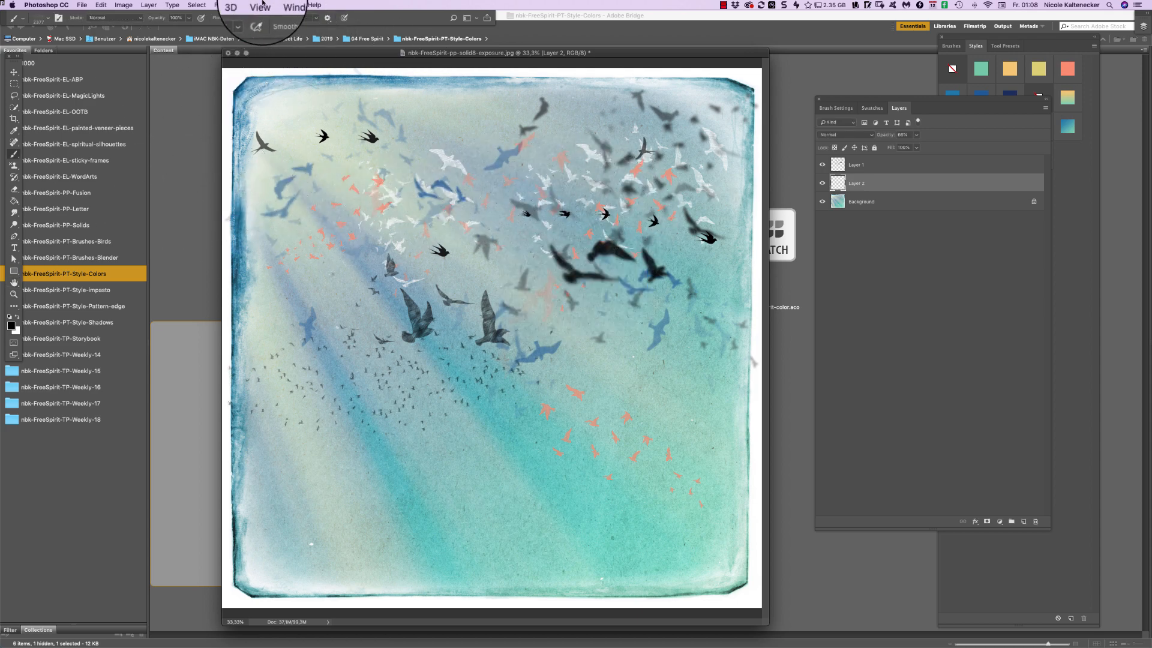
Apply a Gaussian Blur with a radius of 2.2 pixels to Layer 2's flock of tiny birds
{"action": "left_click", "coordinate": [221, 5]}
{"action": "mouse_move", "coordinate": [277, 114]}
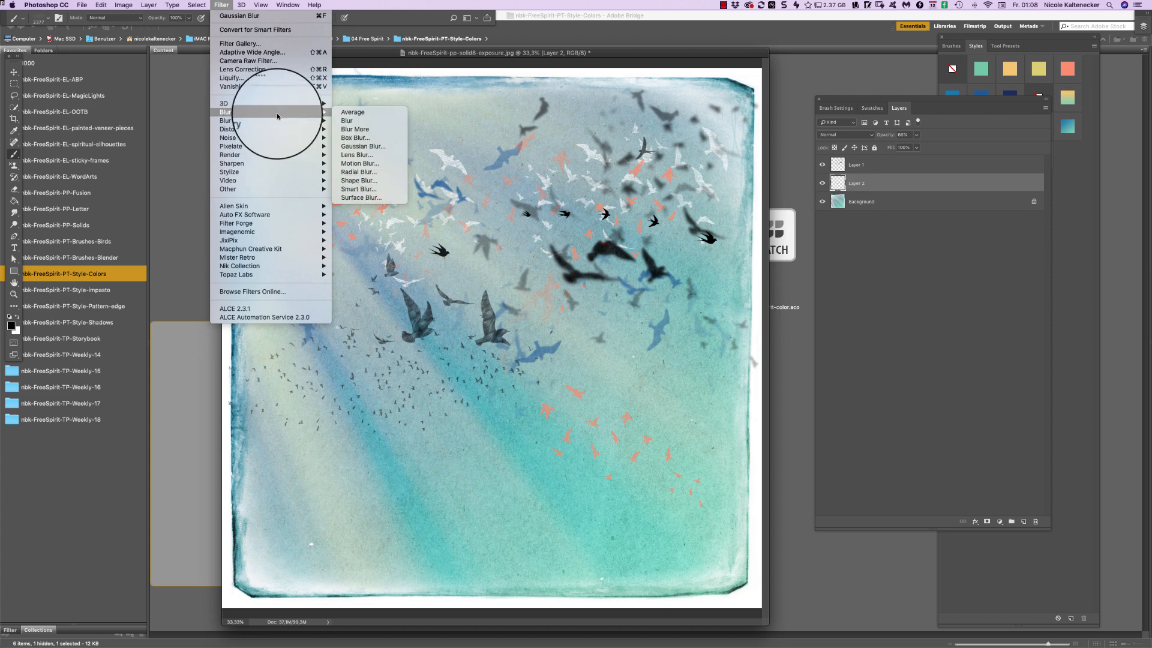
{"action": "left_click", "coordinate": [378, 148]}
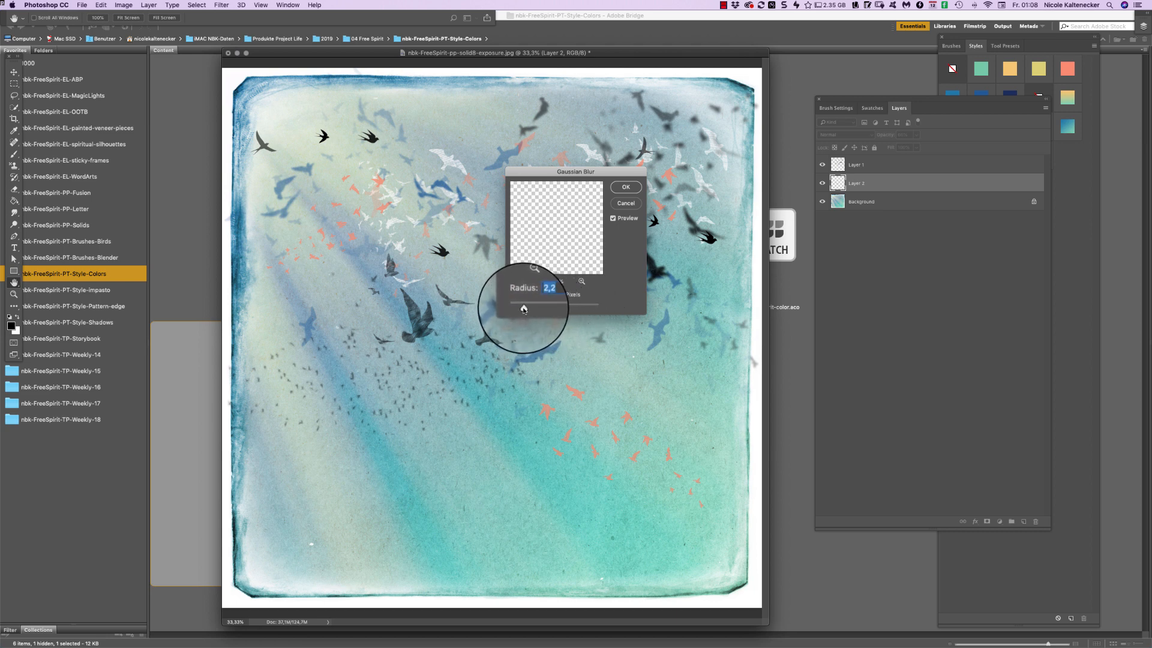
{"action": "left_click", "coordinate": [626, 186]}
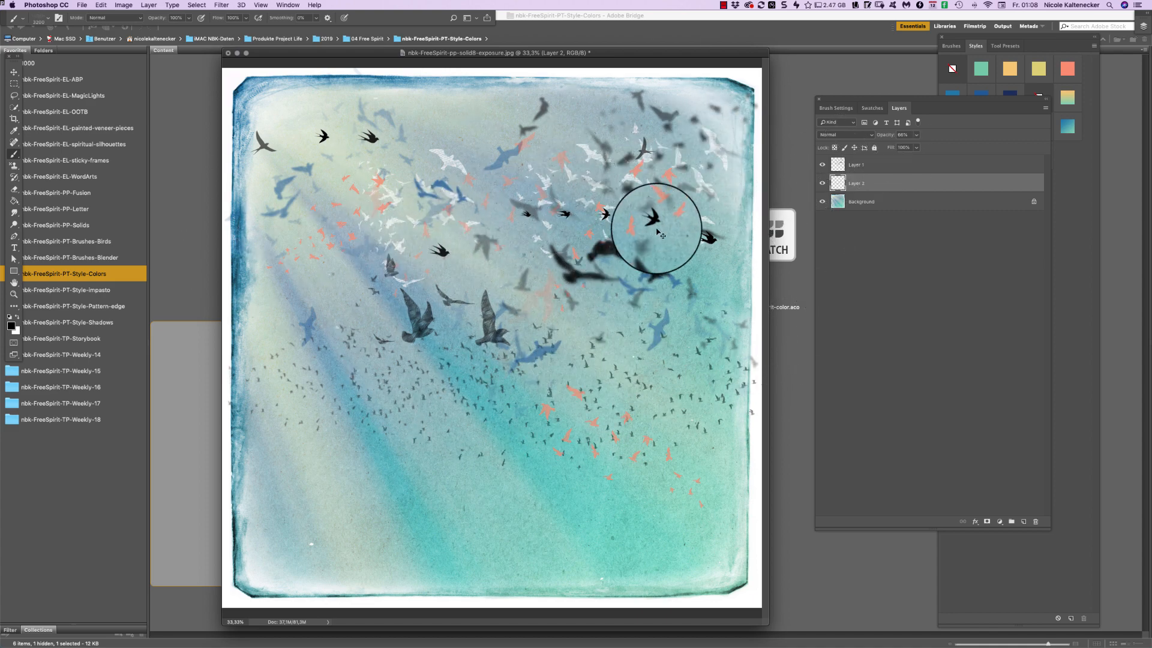
Add Layer 3 above Layer 2 and stamp a flock of small black birds over the paper's lower right area
{"action": "key", "text": "super+shift+n"}
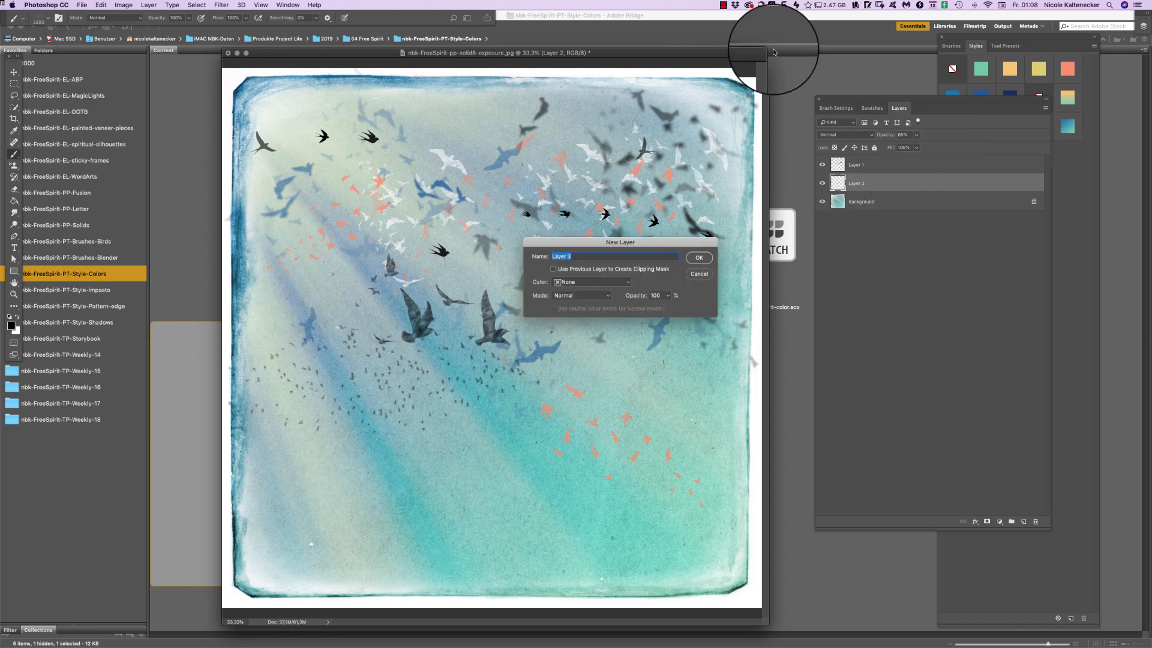
{"action": "key", "text": "Return"}
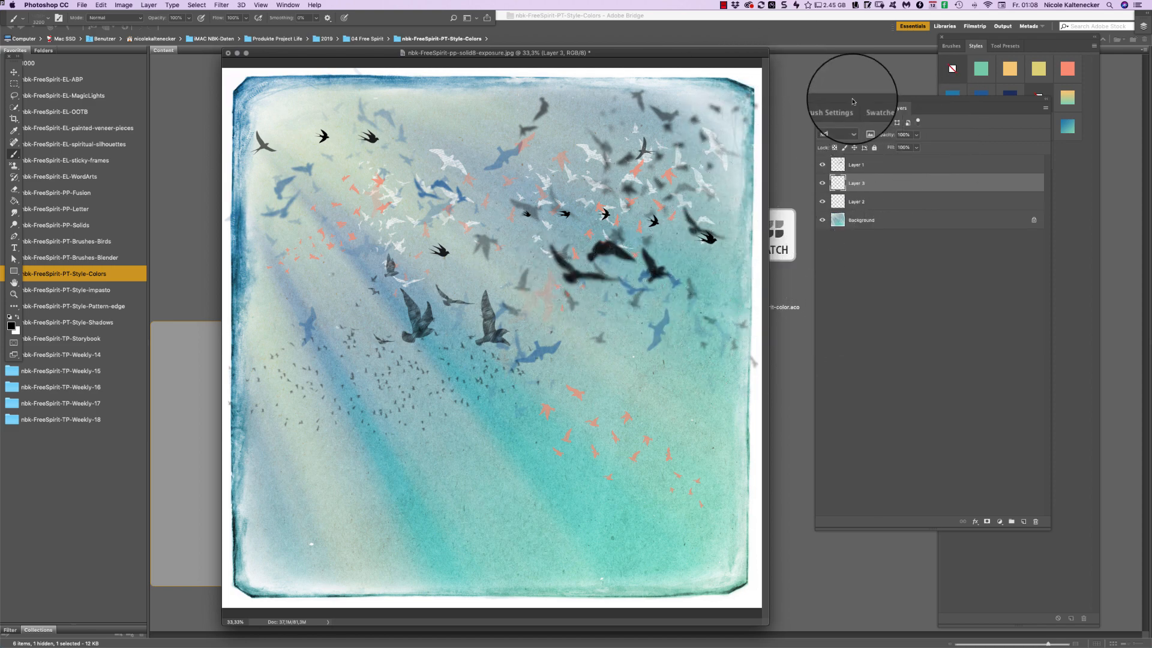
{"action": "mouse_move", "coordinate": [851, 105]}
{"action": "left_mouse_down"}
{"action": "mouse_move", "coordinate": [749, 205]}
{"action": "mouse_move", "coordinate": [885, 100]}
{"action": "mouse_move", "coordinate": [887, 121]}
{"action": "left_mouse_up"}
{"action": "left_click", "coordinate": [888, 123]}
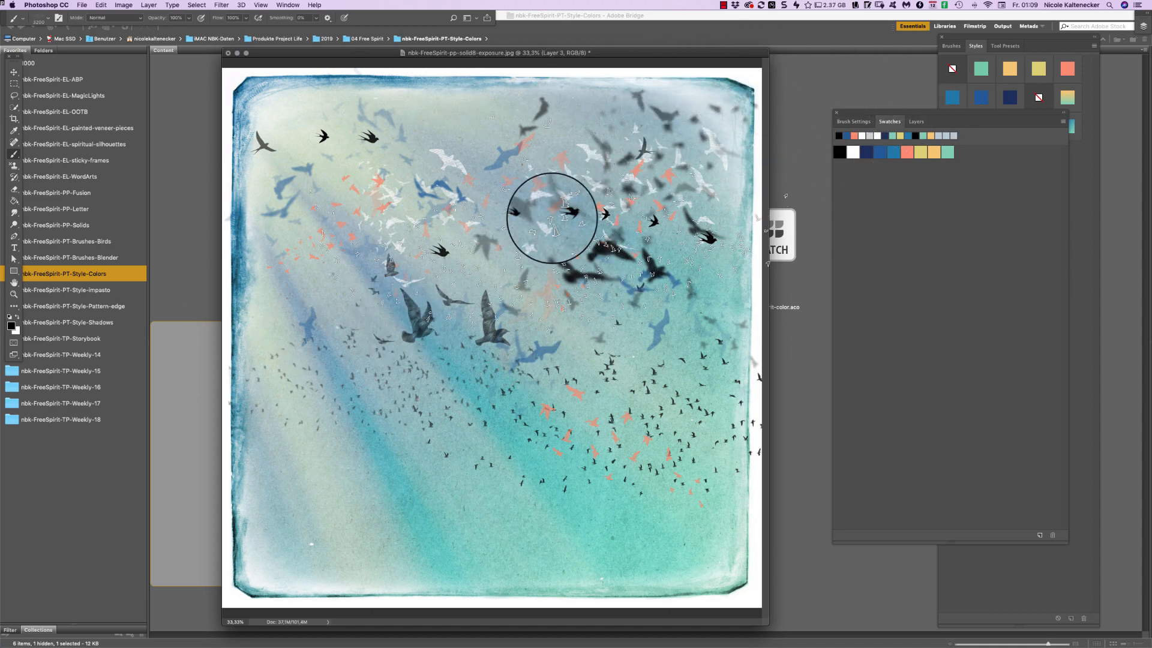
Switch to Adobe Bridge and load nbk-FreeSpirit-PT-Brushes-Blender.abr from the nbk-FreeSpirit-PT-Brushes-Blender folder into Photoshop
{"action": "right_click", "coordinate": [676, 248]}
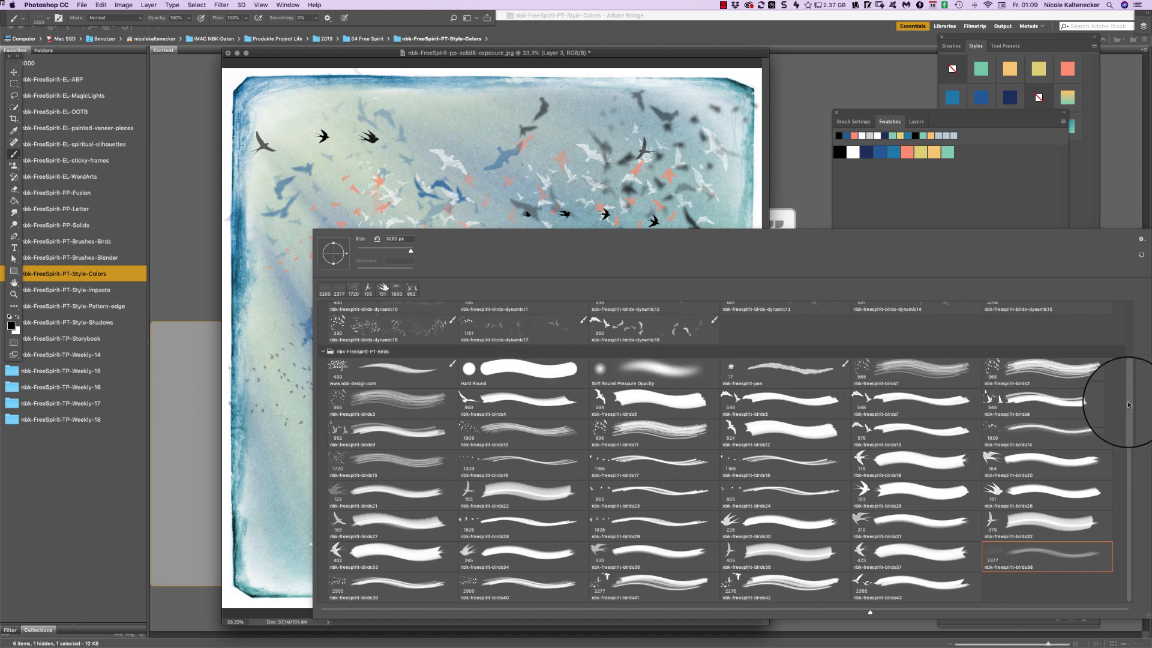
{"action": "left_click_drag", "start_coordinate": [1127, 373], "coordinate": [1126, 289]}
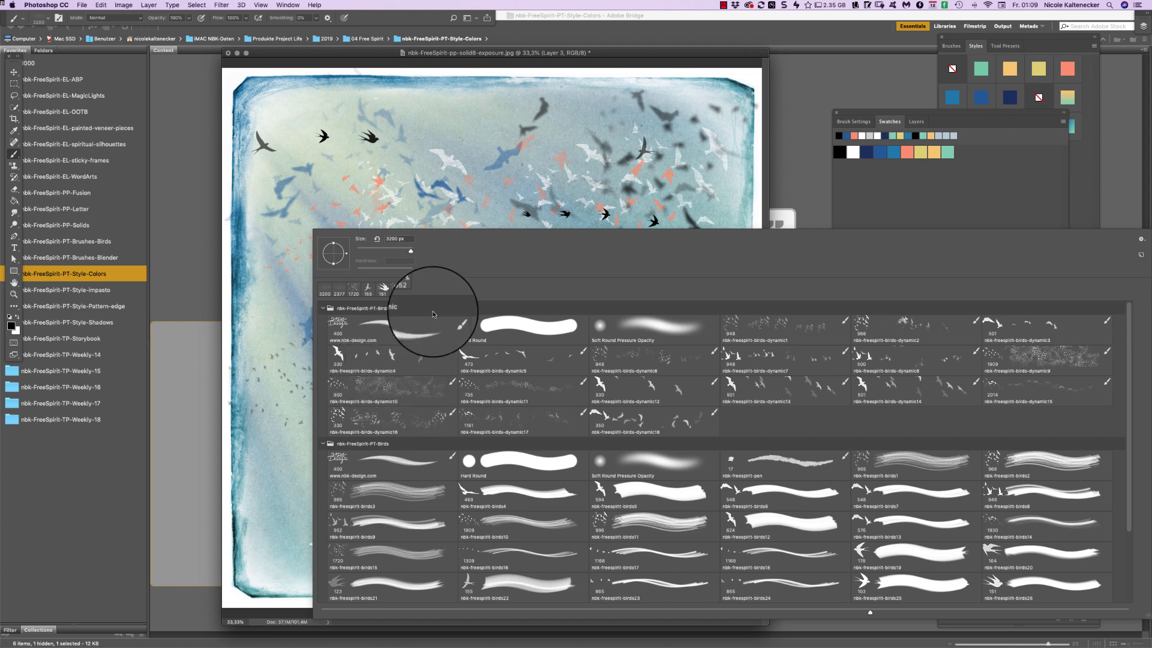
{"action": "left_click", "coordinate": [798, 107]}
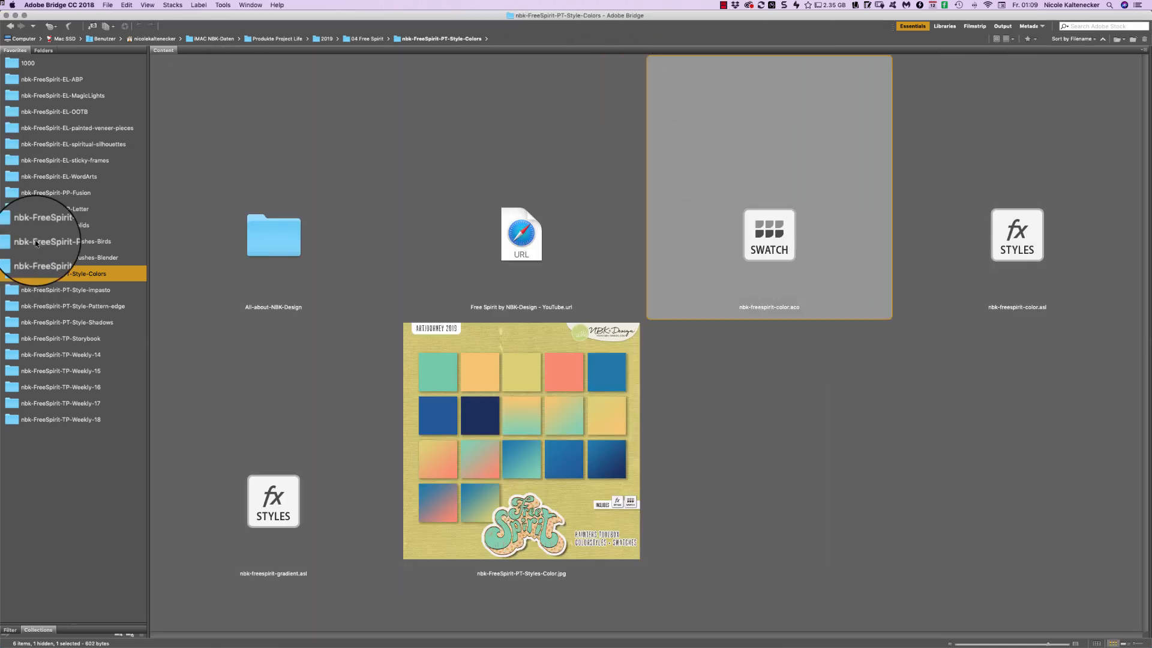
{"action": "left_click", "coordinate": [110, 242]}
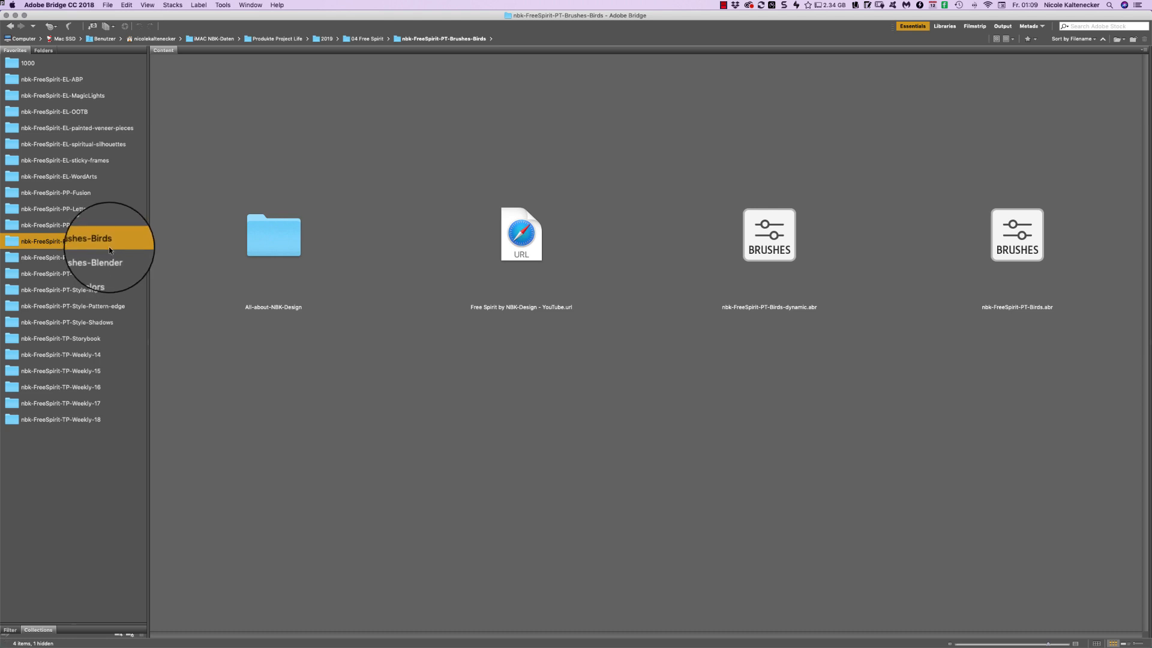
{"action": "left_click", "coordinate": [109, 264]}
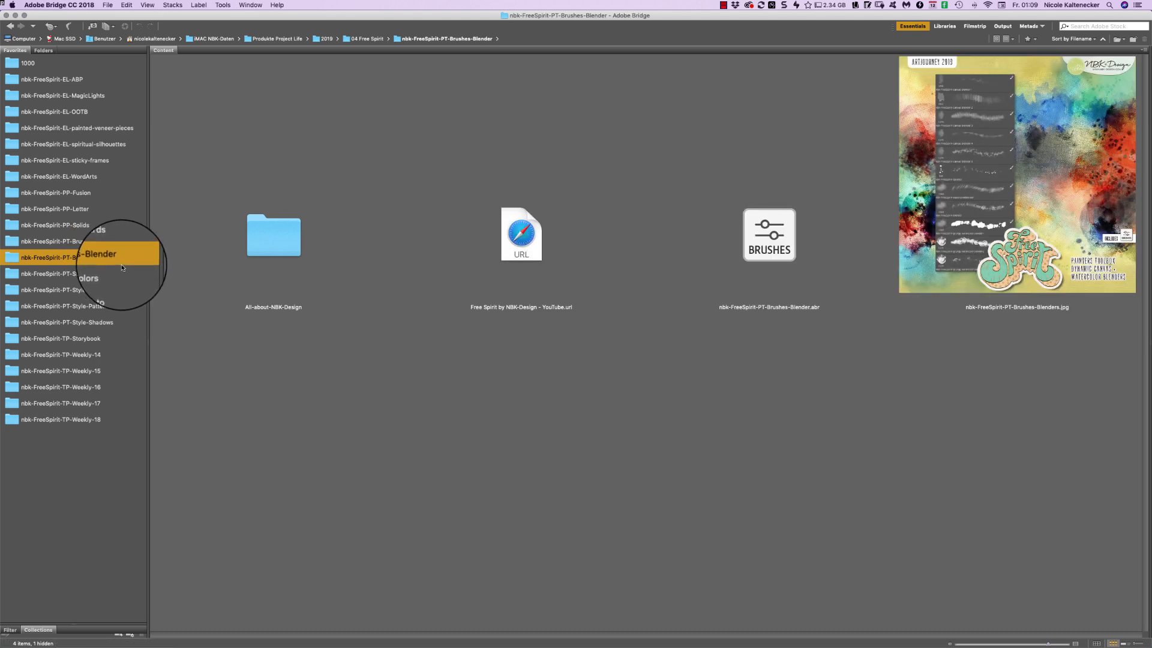
{"action": "double_click", "coordinate": [765, 219]}
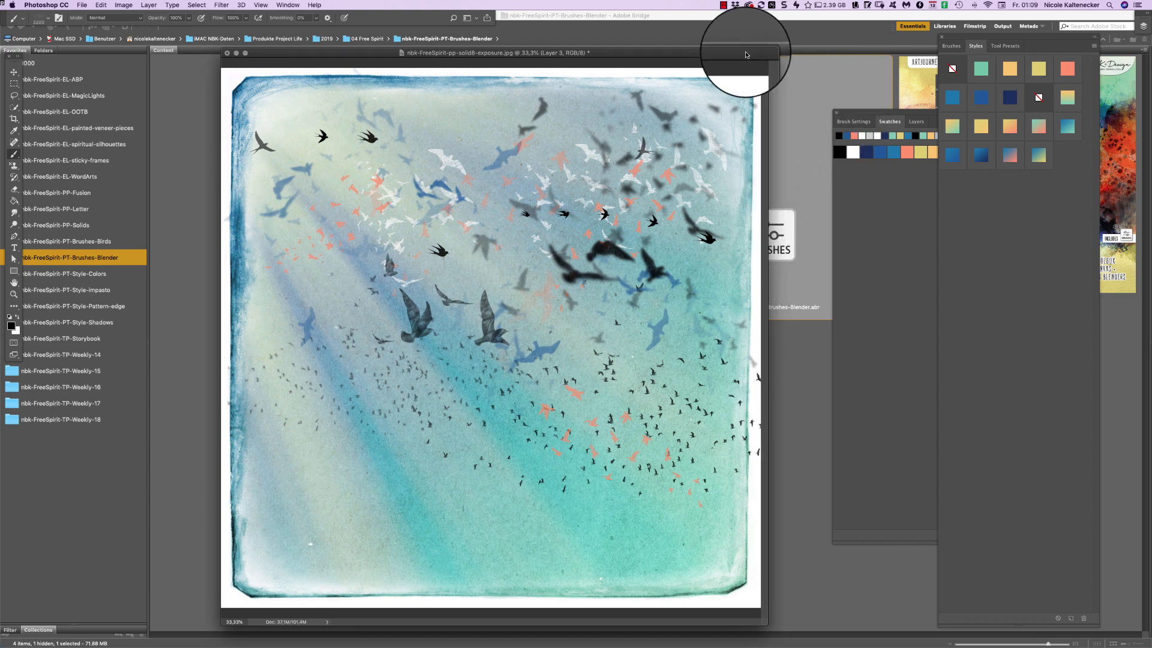
Hide the bird layers, add Layer 4 and paint a large black textured patch with the nbk-FreeSpirit-canvas blender1 brush
{"action": "left_click_drag", "start_coordinate": [742, 49], "coordinate": [764, 53]}
{"action": "left_click", "coordinate": [918, 122]}
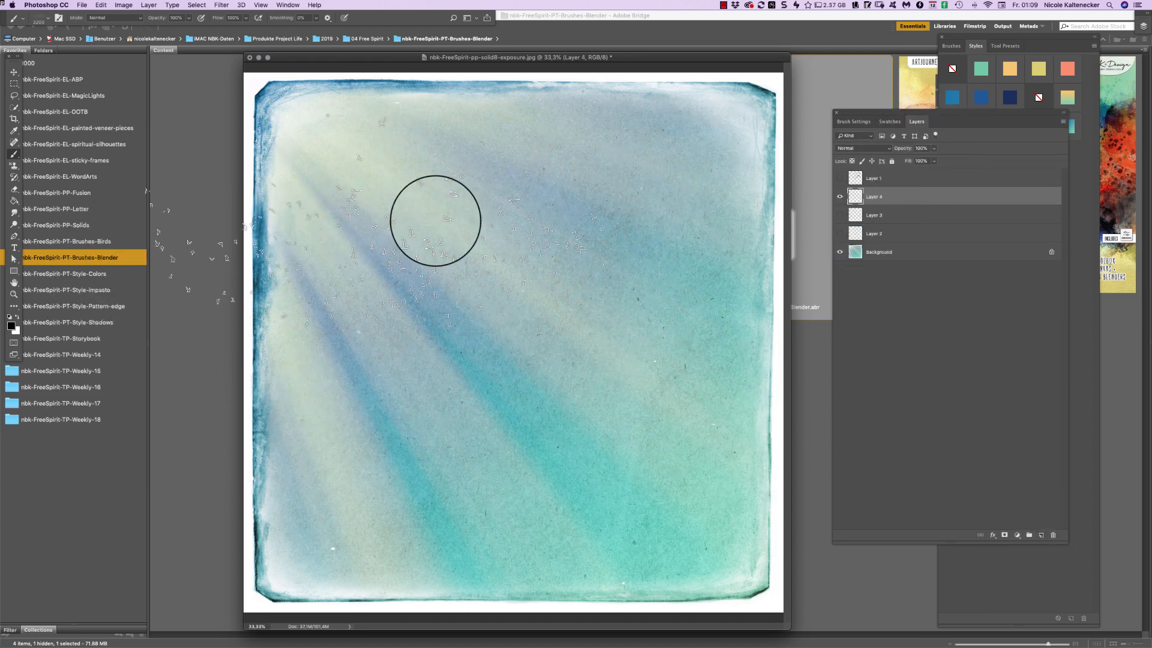
{"action": "right_click", "coordinate": [566, 203]}
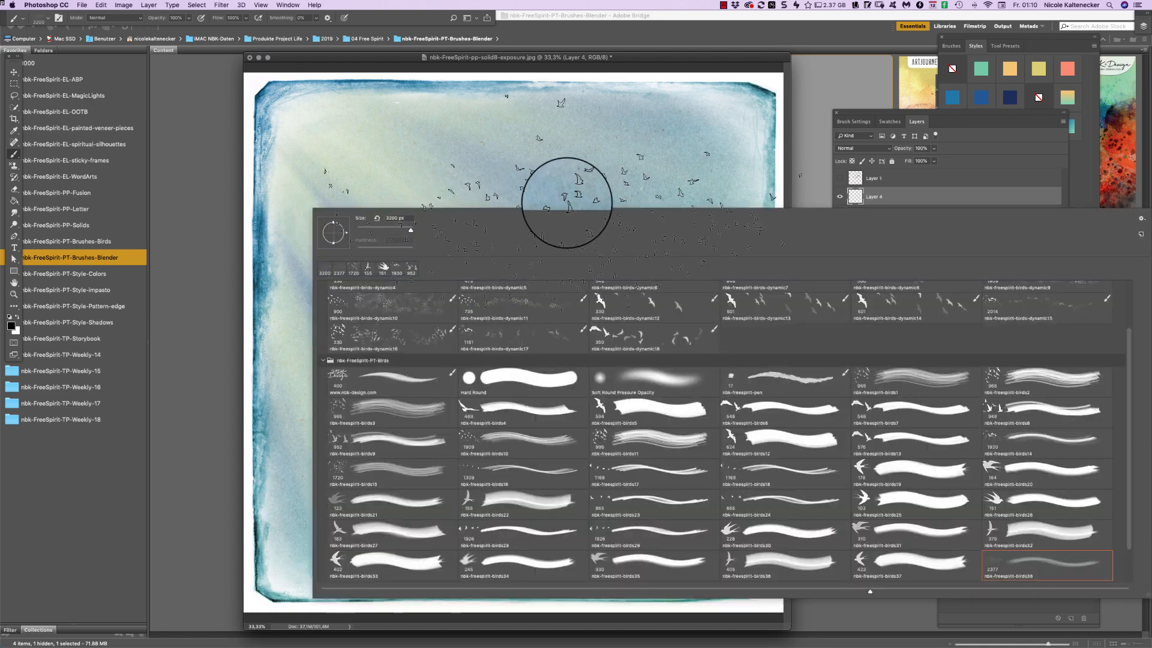
{"action": "left_click", "coordinate": [323, 360]}
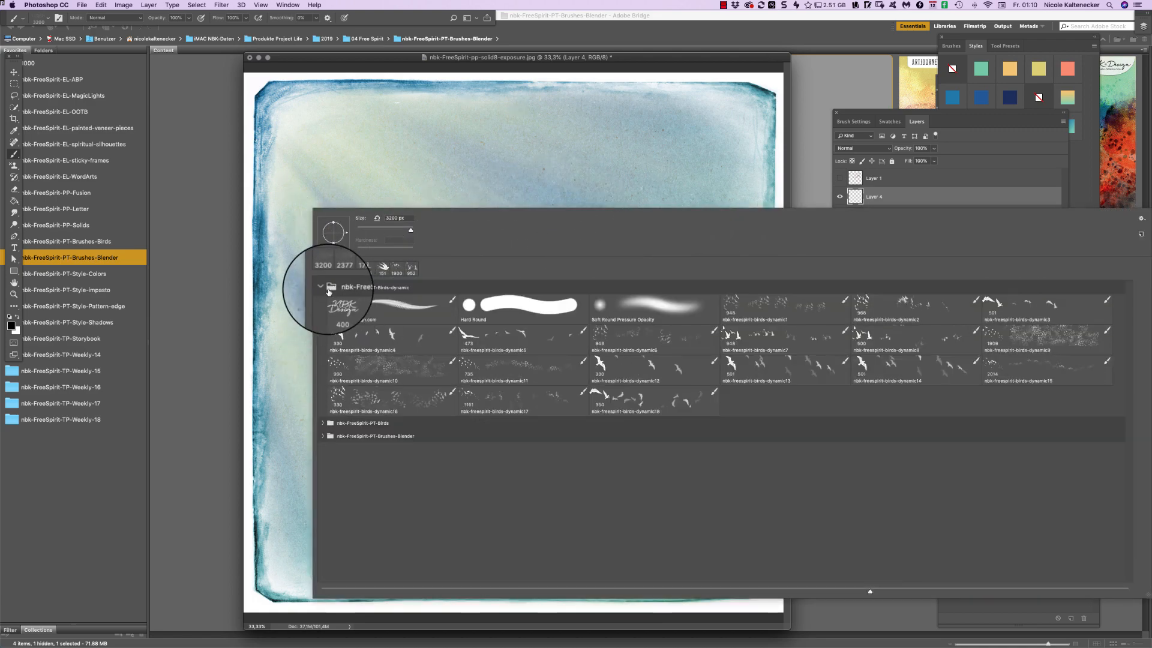
{"action": "left_click", "coordinate": [323, 288]}
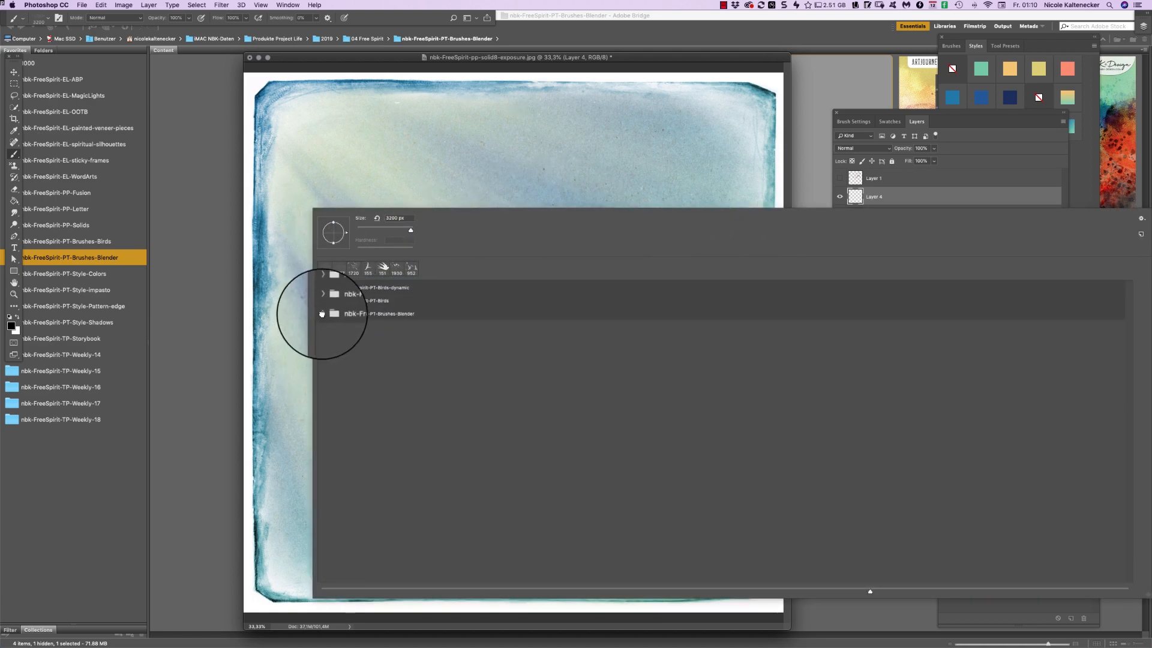
{"action": "left_click", "coordinate": [322, 313]}
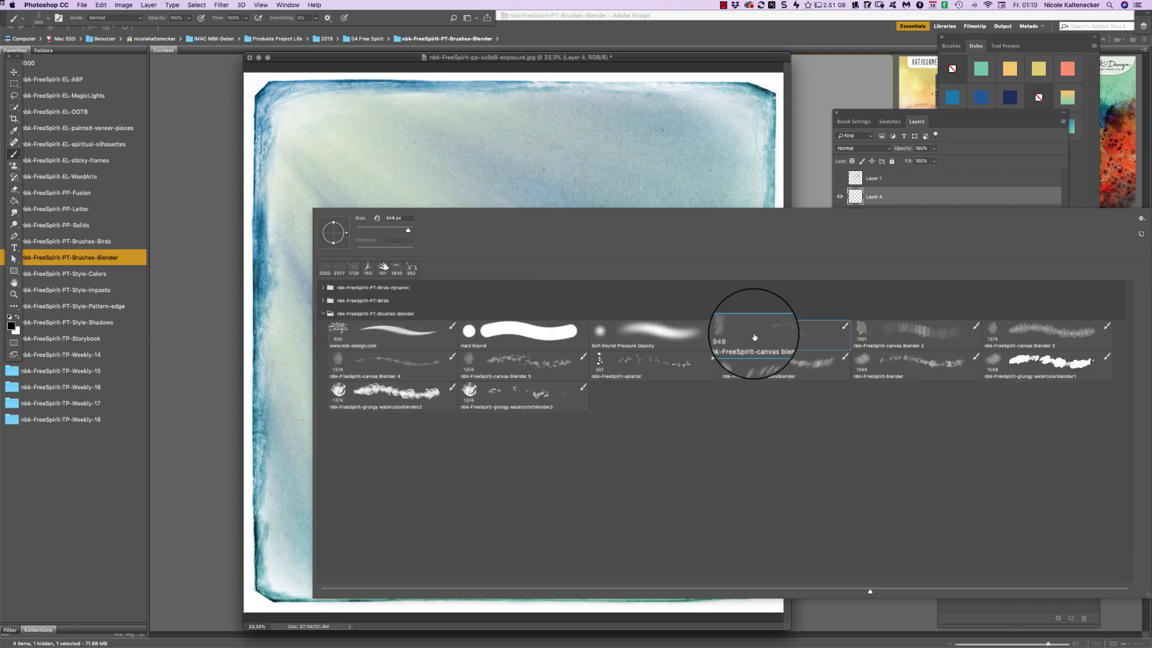
{"action": "double_click", "coordinate": [754, 338]}
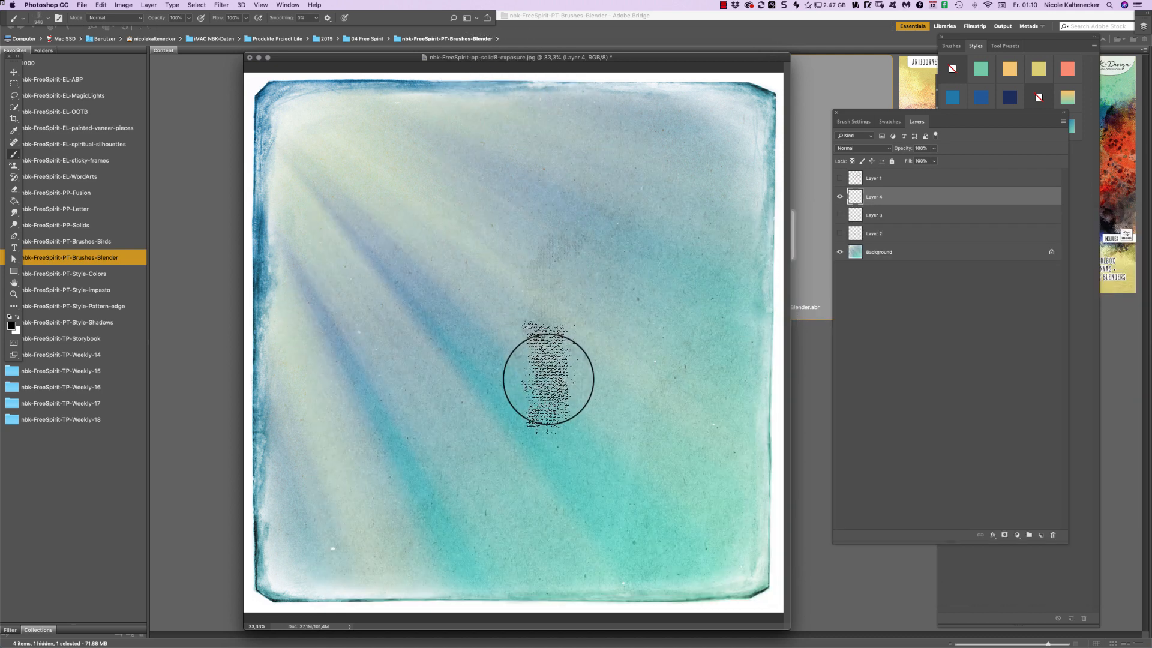
{"action": "mouse_move", "coordinate": [548, 380]}
{"action": "left_mouse_down"}
{"action": "mouse_move", "coordinate": [558, 342]}
{"action": "mouse_move", "coordinate": [624, 352]}
{"action": "mouse_move", "coordinate": [663, 245]}
{"action": "mouse_move", "coordinate": [579, 292]}
{"action": "mouse_move", "coordinate": [470, 322]}
{"action": "mouse_move", "coordinate": [552, 270]}
{"action": "mouse_move", "coordinate": [519, 296]}
{"action": "mouse_move", "coordinate": [502, 376]}
{"action": "mouse_move", "coordinate": [568, 401]}
{"action": "mouse_move", "coordinate": [620, 394]}
{"action": "mouse_move", "coordinate": [704, 278]}
{"action": "mouse_move", "coordinate": [601, 336]}
{"action": "mouse_move", "coordinate": [542, 208]}
{"action": "mouse_move", "coordinate": [386, 272]}
{"action": "mouse_move", "coordinate": [397, 334]}
{"action": "mouse_move", "coordinate": [506, 376]}
{"action": "mouse_move", "coordinate": [592, 462]}
{"action": "mouse_move", "coordinate": [521, 388]}
{"action": "mouse_move", "coordinate": [681, 406]}
{"action": "mouse_move", "coordinate": [707, 298]}
{"action": "mouse_move", "coordinate": [648, 147]}
{"action": "mouse_move", "coordinate": [528, 200]}
{"action": "mouse_move", "coordinate": [499, 226]}
{"action": "mouse_move", "coordinate": [556, 290]}
{"action": "mouse_move", "coordinate": [580, 300]}
{"action": "mouse_move", "coordinate": [398, 304]}
{"action": "mouse_move", "coordinate": [463, 295]}
{"action": "mouse_move", "coordinate": [399, 334]}
{"action": "mouse_move", "coordinate": [632, 484]}
{"action": "mouse_move", "coordinate": [545, 411]}
{"action": "mouse_move", "coordinate": [686, 424]}
{"action": "mouse_move", "coordinate": [774, 282]}
{"action": "left_mouse_up"}
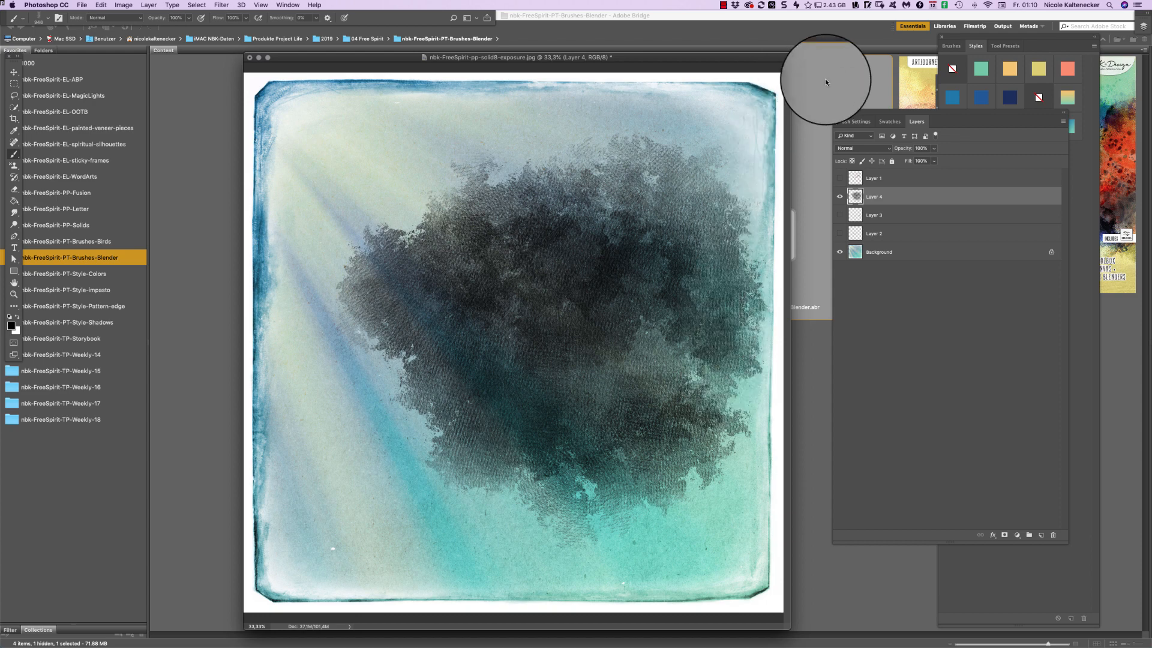
Download the black-and-white steering wheel photo through the Pixabay extension as a clipping mask on Layer 4
{"action": "left_click_drag", "start_coordinate": [765, 62], "coordinate": [688, 74]}
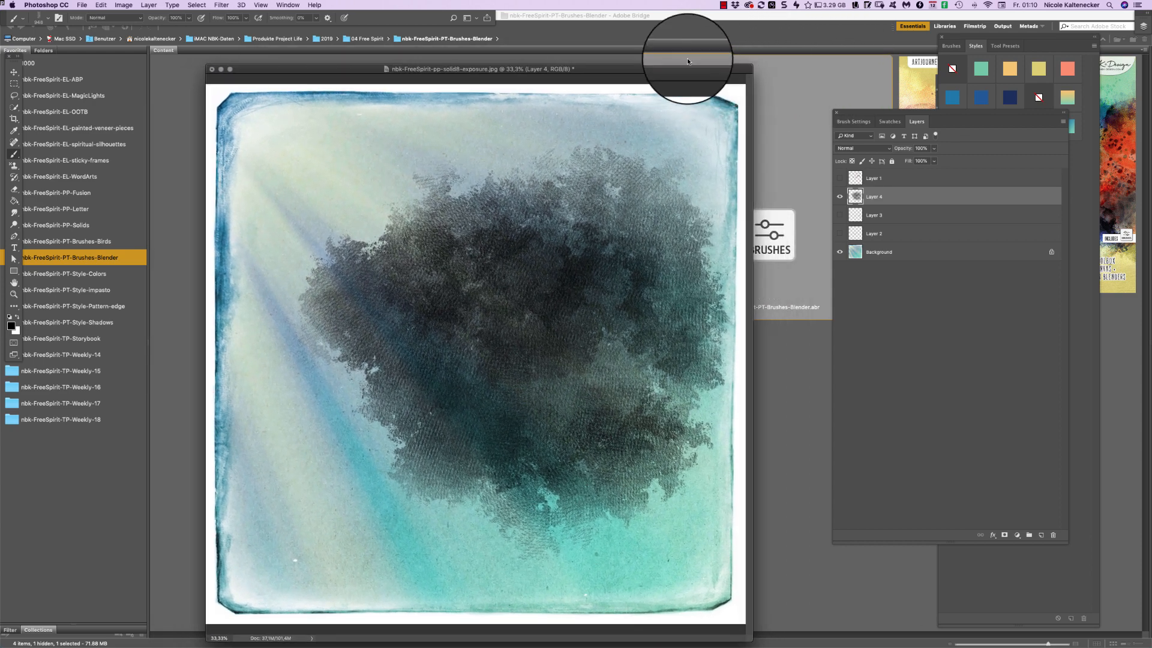
{"action": "left_click", "coordinate": [288, 5]}
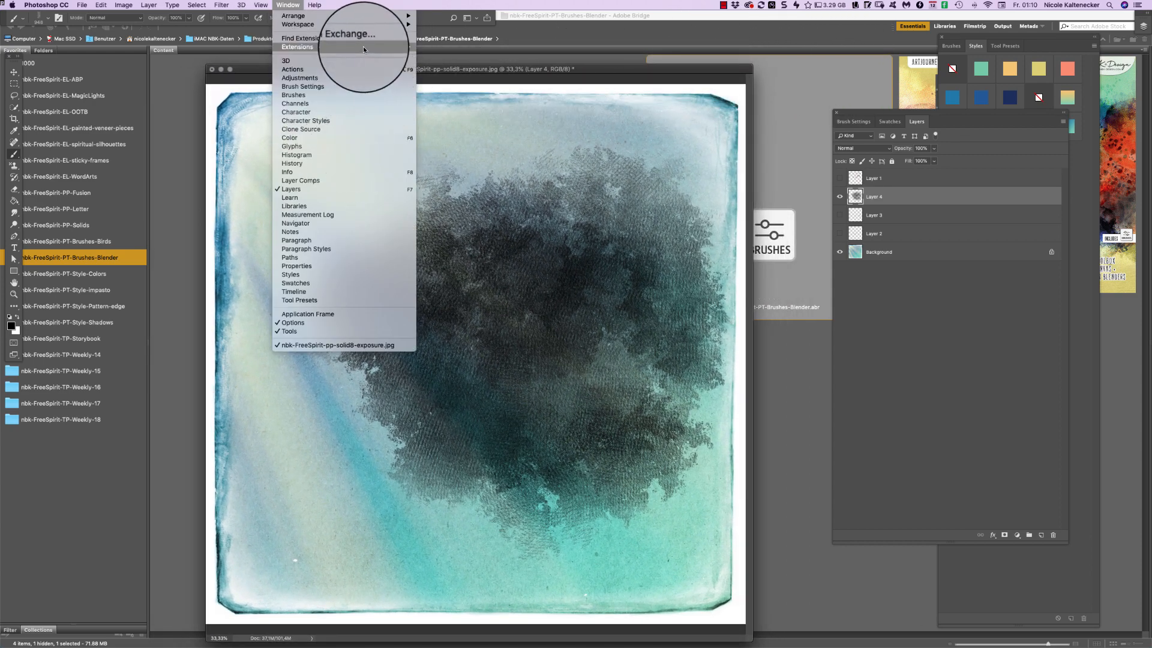
{"action": "mouse_move", "coordinate": [364, 48]}
{"action": "left_click", "coordinate": [524, 114]}
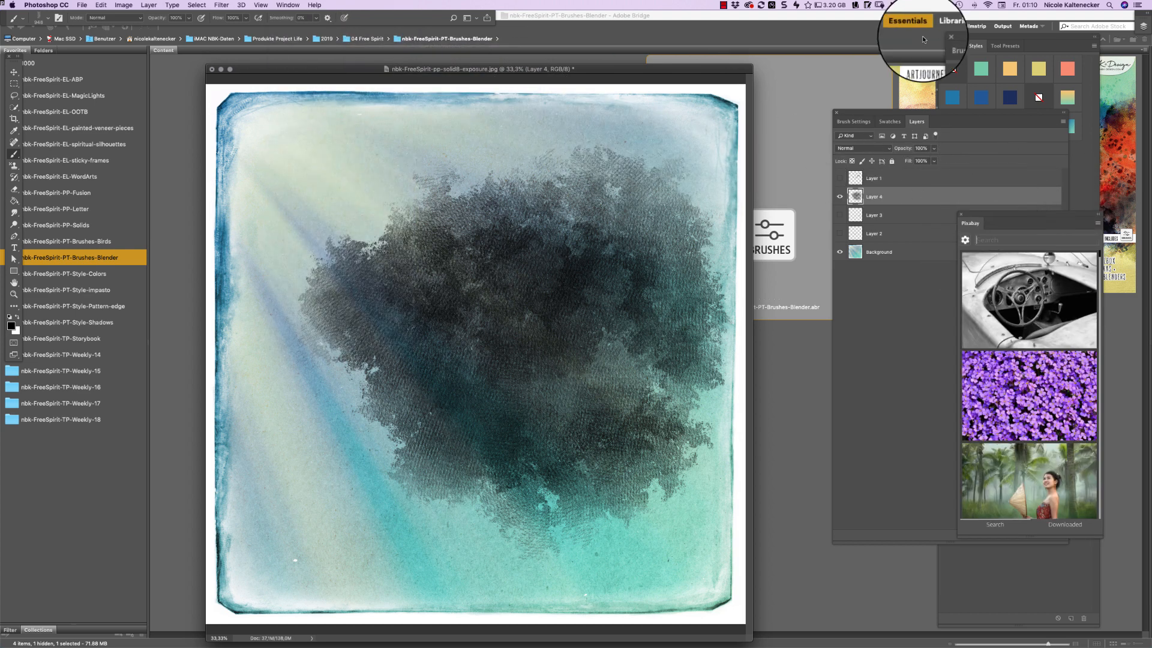
{"action": "left_click", "coordinate": [1029, 393]}
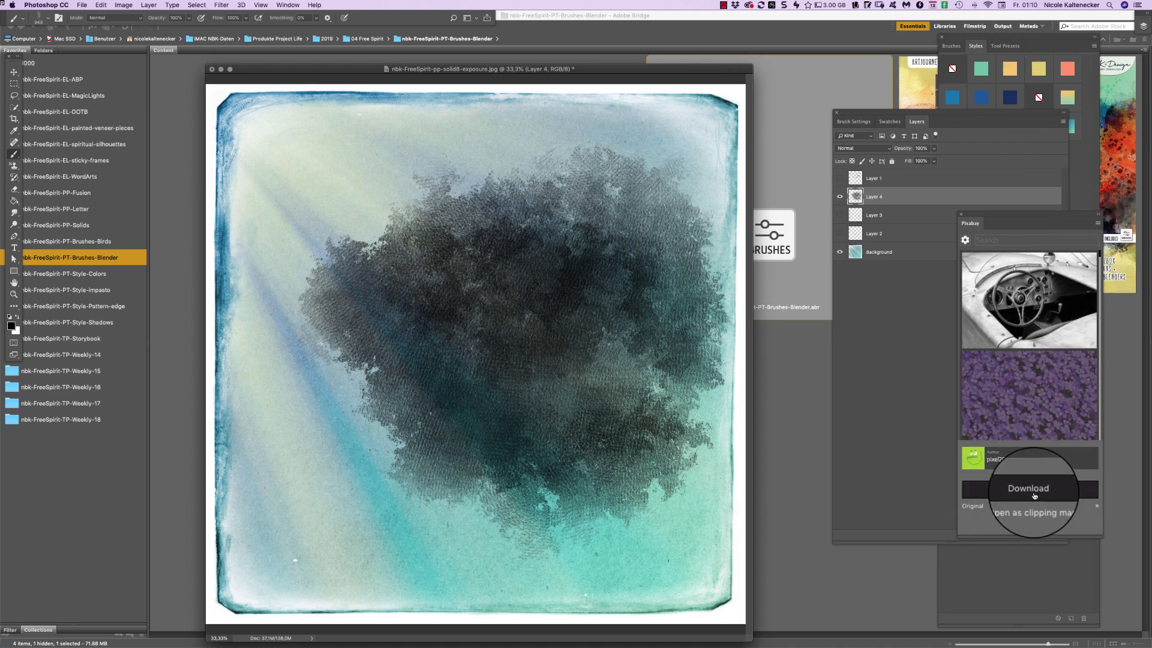
{"action": "left_click", "coordinate": [1034, 495]}
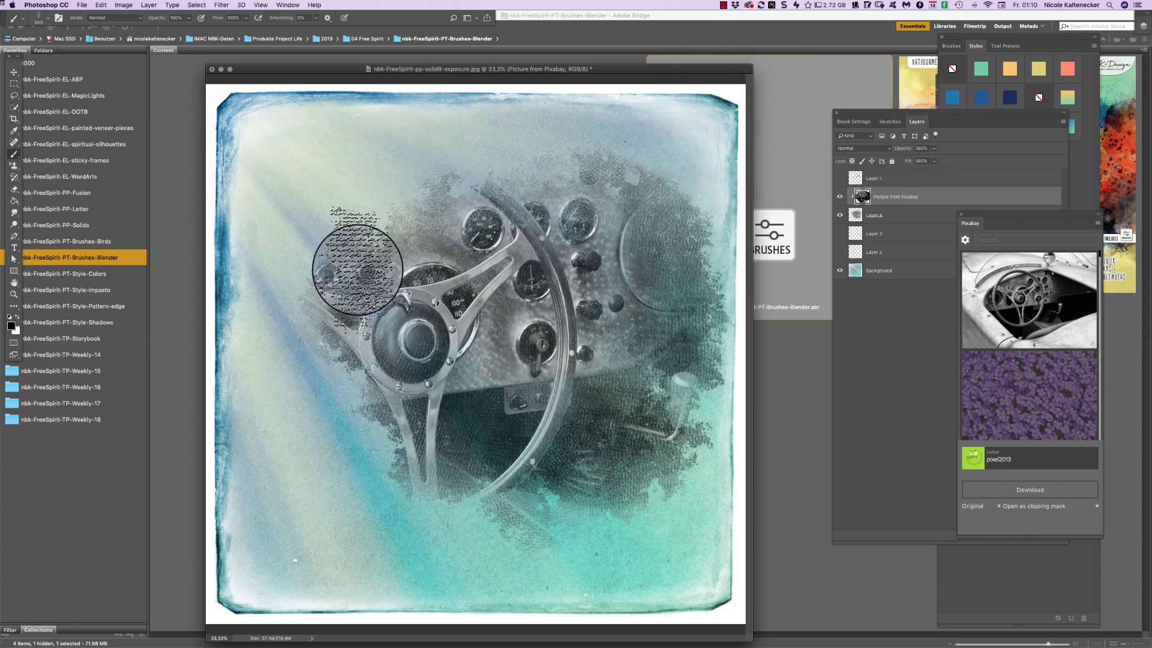
Clear all of Layer 4 and paint a wide area beneath the clipped photo with the nbk-FreeSpirit-canvas Blender 2 brush
{"action": "left_click", "coordinate": [917, 218]}
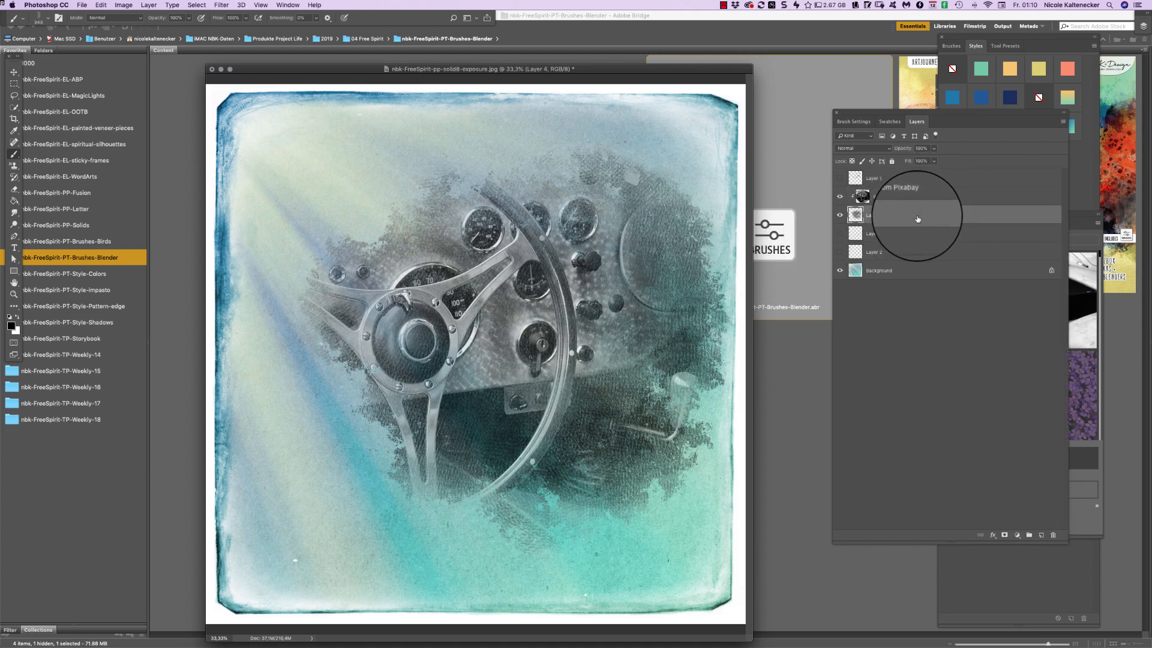
{"action": "key", "text": "super+a"}
{"action": "key", "text": "BackSpace"}
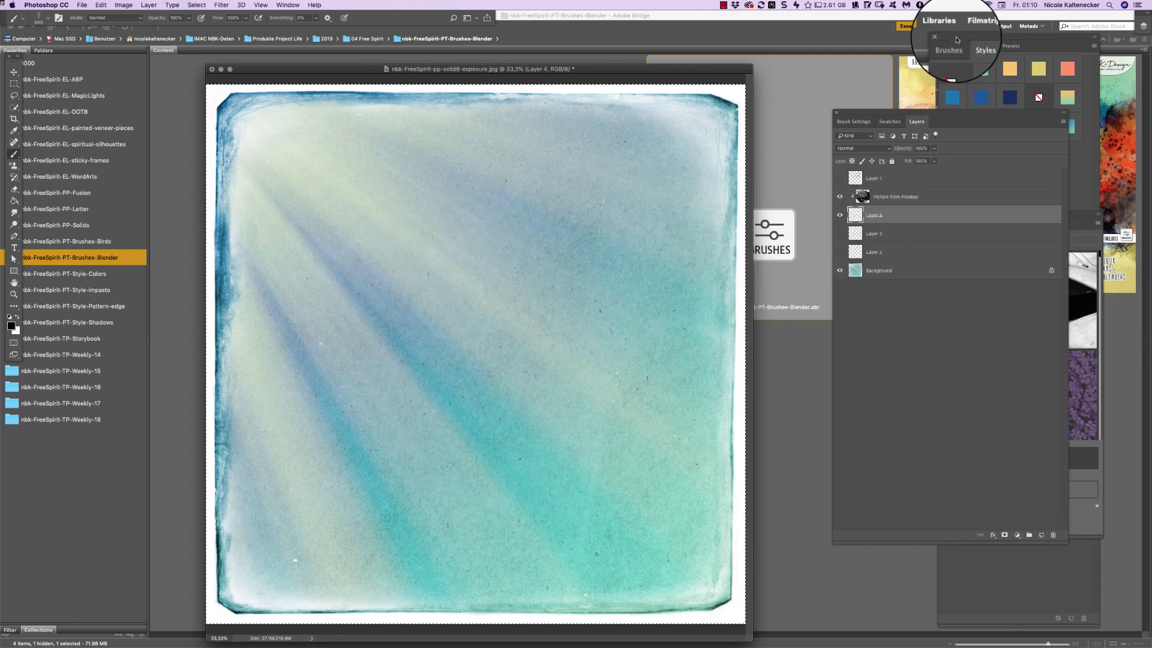
{"action": "right_click", "coordinate": [635, 285]}
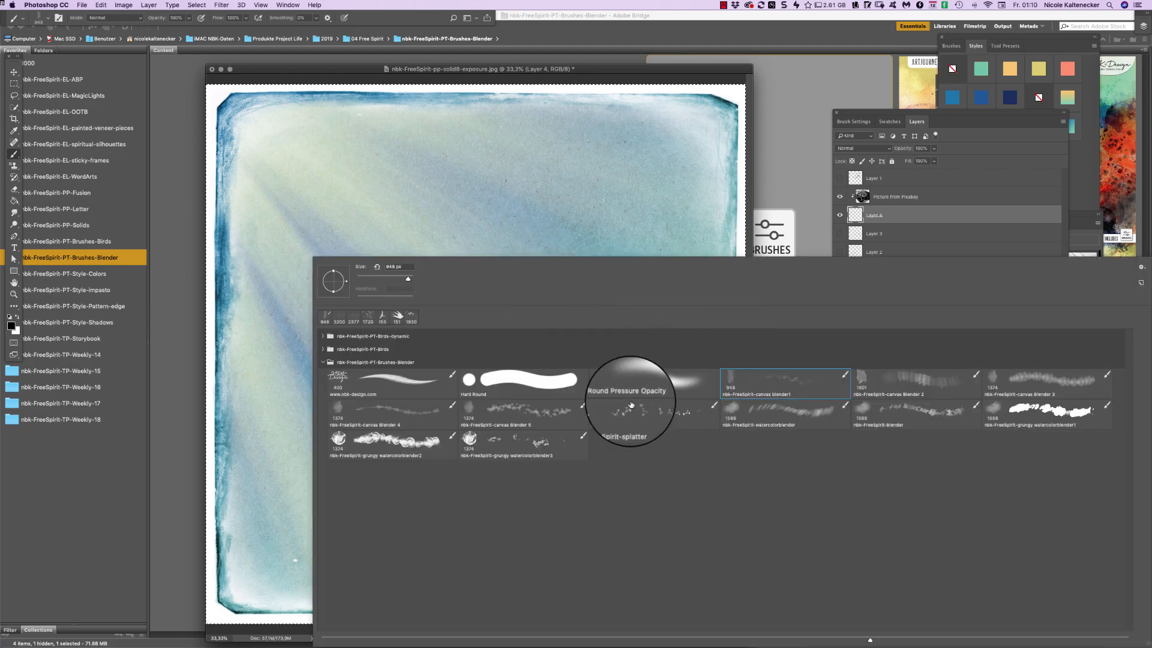
{"action": "double_click", "coordinate": [913, 383]}
{"action": "mouse_move", "coordinate": [558, 252]}
{"action": "left_mouse_down"}
{"action": "mouse_move", "coordinate": [588, 346]}
{"action": "mouse_move", "coordinate": [673, 320]}
{"action": "mouse_move", "coordinate": [694, 337]}
{"action": "mouse_move", "coordinate": [540, 281]}
{"action": "mouse_move", "coordinate": [390, 280]}
{"action": "mouse_move", "coordinate": [506, 312]}
{"action": "mouse_move", "coordinate": [551, 338]}
{"action": "mouse_move", "coordinate": [591, 313]}
{"action": "mouse_move", "coordinate": [627, 341]}
{"action": "mouse_move", "coordinate": [536, 336]}
{"action": "mouse_move", "coordinate": [662, 281]}
{"action": "mouse_move", "coordinate": [622, 284]}
{"action": "mouse_move", "coordinate": [542, 447]}
{"action": "mouse_move", "coordinate": [550, 419]}
{"action": "mouse_move", "coordinate": [461, 362]}
{"action": "mouse_move", "coordinate": [418, 381]}
{"action": "mouse_move", "coordinate": [456, 366]}
{"action": "mouse_move", "coordinate": [587, 357]}
{"action": "mouse_move", "coordinate": [573, 326]}
{"action": "mouse_move", "coordinate": [771, 226]}
{"action": "left_mouse_up"}
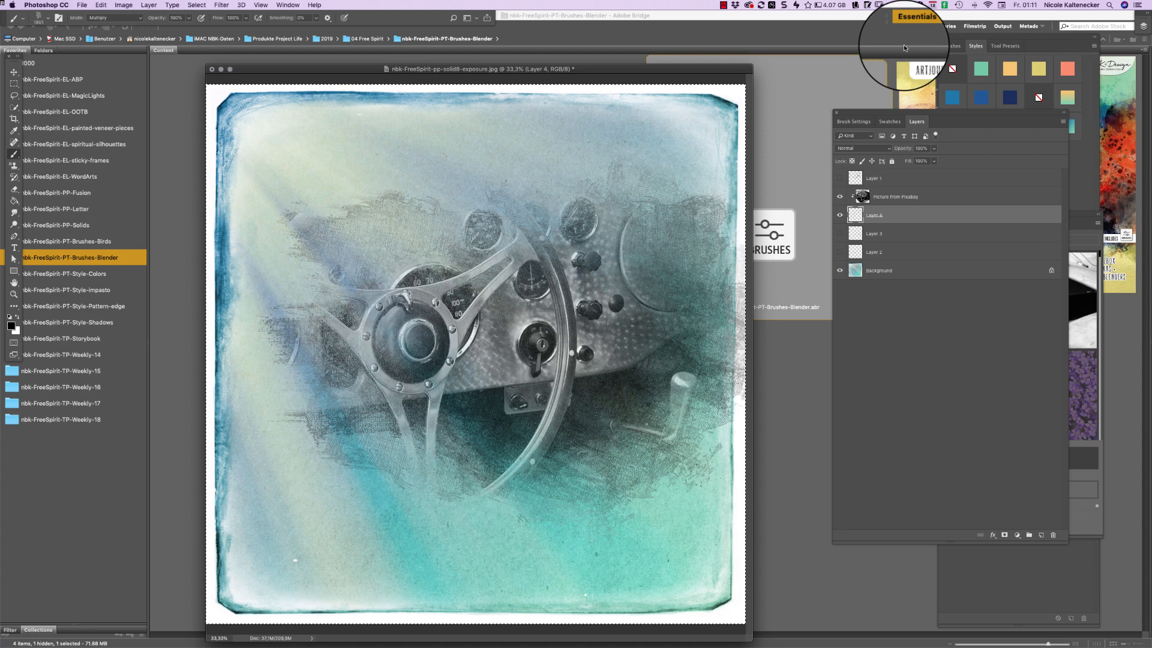
Clear Layer 4 and brush the photo back in with the nbk-FreeSpirit-canvas Blender 3 brush
{"action": "key", "text": "Delete"}
{"action": "right_click", "coordinate": [543, 337]}
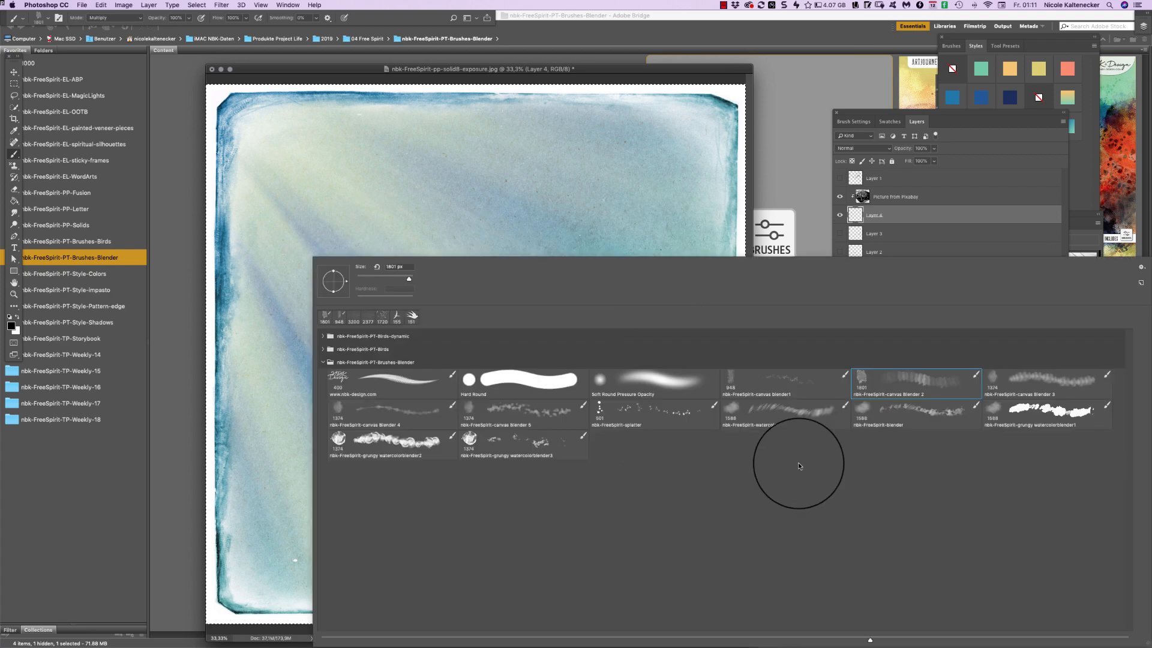
{"action": "double_click", "coordinate": [1041, 382]}
{"action": "mouse_move", "coordinate": [507, 300]}
{"action": "left_mouse_down"}
{"action": "mouse_move", "coordinate": [517, 352]}
{"action": "mouse_move", "coordinate": [563, 334]}
{"action": "mouse_move", "coordinate": [642, 235]}
{"action": "mouse_move", "coordinate": [703, 274]}
{"action": "mouse_move", "coordinate": [356, 271]}
{"action": "mouse_move", "coordinate": [530, 324]}
{"action": "mouse_move", "coordinate": [379, 324]}
{"action": "mouse_move", "coordinate": [374, 356]}
{"action": "mouse_move", "coordinate": [425, 382]}
{"action": "mouse_move", "coordinate": [482, 447]}
{"action": "mouse_move", "coordinate": [556, 442]}
{"action": "mouse_move", "coordinate": [597, 408]}
{"action": "mouse_move", "coordinate": [616, 426]}
{"action": "mouse_move", "coordinate": [672, 365]}
{"action": "mouse_move", "coordinate": [707, 294]}
{"action": "mouse_move", "coordinate": [678, 212]}
{"action": "mouse_move", "coordinate": [658, 205]}
{"action": "mouse_move", "coordinate": [553, 274]}
{"action": "mouse_move", "coordinate": [531, 220]}
{"action": "mouse_move", "coordinate": [526, 237]}
{"action": "mouse_move", "coordinate": [457, 245]}
{"action": "mouse_move", "coordinate": [319, 403]}
{"action": "mouse_move", "coordinate": [352, 426]}
{"action": "mouse_move", "coordinate": [453, 437]}
{"action": "mouse_move", "coordinate": [429, 423]}
{"action": "mouse_move", "coordinate": [493, 455]}
{"action": "mouse_move", "coordinate": [533, 444]}
{"action": "mouse_move", "coordinate": [696, 334]}
{"action": "mouse_move", "coordinate": [682, 367]}
{"action": "mouse_move", "coordinate": [707, 211]}
{"action": "mouse_move", "coordinate": [700, 334]}
{"action": "left_mouse_up"}
Empty Layer 4, try the nbk-FreeSpirit-canvas Blender 4 brush across the steering wheel area and clear those strokes
{"action": "right_click", "coordinate": [700, 334]}
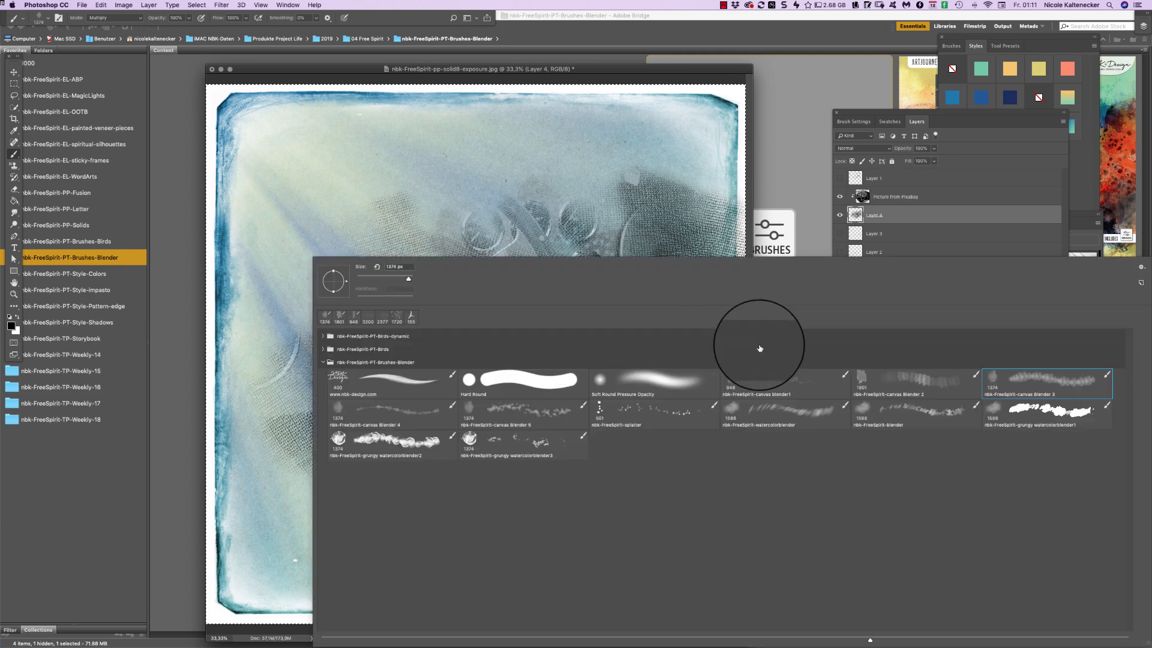
{"action": "double_click", "coordinate": [410, 420]}
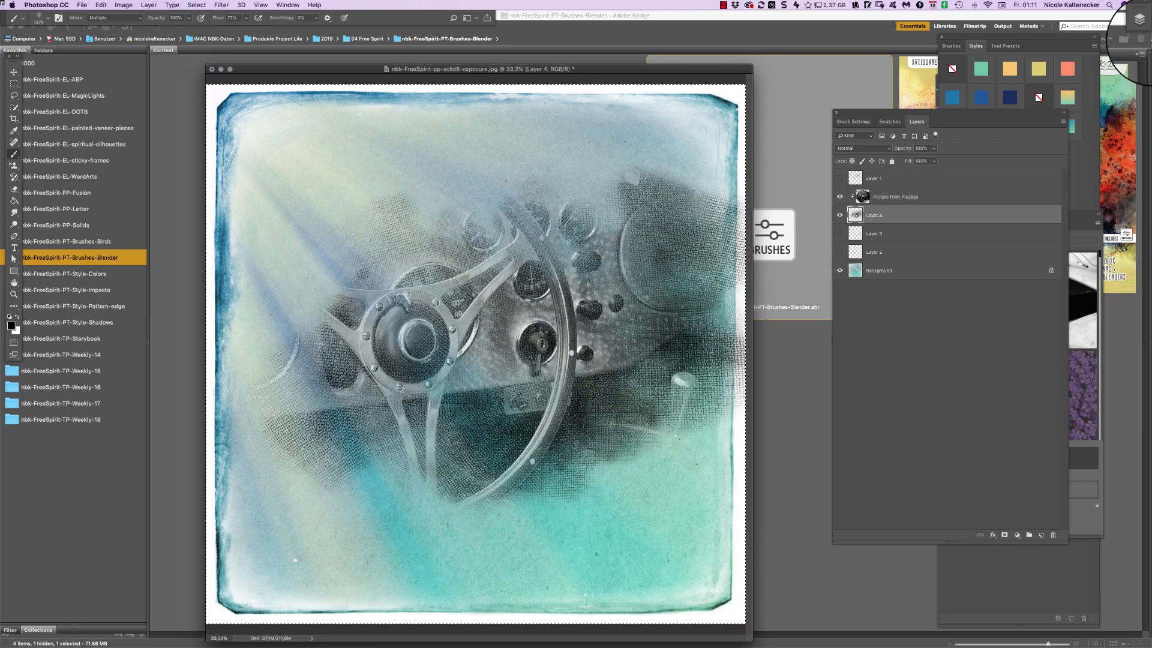
{"action": "key", "text": "Delete"}
{"action": "mouse_move", "coordinate": [463, 359]}
{"action": "left_mouse_down"}
{"action": "mouse_move", "coordinate": [563, 269]}
{"action": "mouse_move", "coordinate": [665, 234]}
{"action": "mouse_move", "coordinate": [716, 239]}
{"action": "mouse_move", "coordinate": [468, 269]}
{"action": "mouse_move", "coordinate": [390, 294]}
{"action": "mouse_move", "coordinate": [504, 321]}
{"action": "mouse_move", "coordinate": [434, 329]}
{"action": "mouse_move", "coordinate": [393, 270]}
{"action": "mouse_move", "coordinate": [364, 263]}
{"action": "mouse_move", "coordinate": [378, 410]}
{"action": "mouse_move", "coordinate": [432, 448]}
{"action": "mouse_move", "coordinate": [432, 391]}
{"action": "mouse_move", "coordinate": [461, 417]}
{"action": "mouse_move", "coordinate": [535, 424]}
{"action": "mouse_move", "coordinate": [467, 447]}
{"action": "mouse_move", "coordinate": [536, 454]}
{"action": "mouse_move", "coordinate": [585, 422]}
{"action": "mouse_move", "coordinate": [638, 414]}
{"action": "mouse_move", "coordinate": [604, 437]}
{"action": "mouse_move", "coordinate": [646, 422]}
{"action": "mouse_move", "coordinate": [647, 374]}
{"action": "mouse_move", "coordinate": [639, 439]}
{"action": "mouse_move", "coordinate": [713, 412]}
{"action": "mouse_move", "coordinate": [668, 352]}
{"action": "left_mouse_up"}
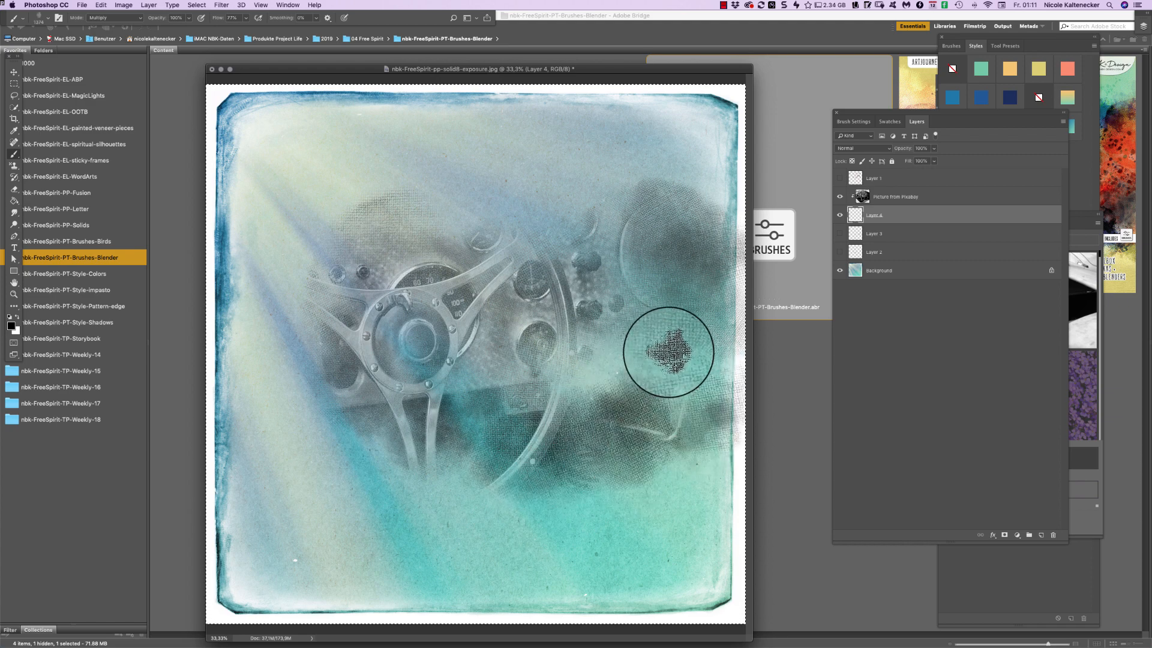
{"action": "key", "text": "super+z"}
{"action": "key", "text": "Delete"}
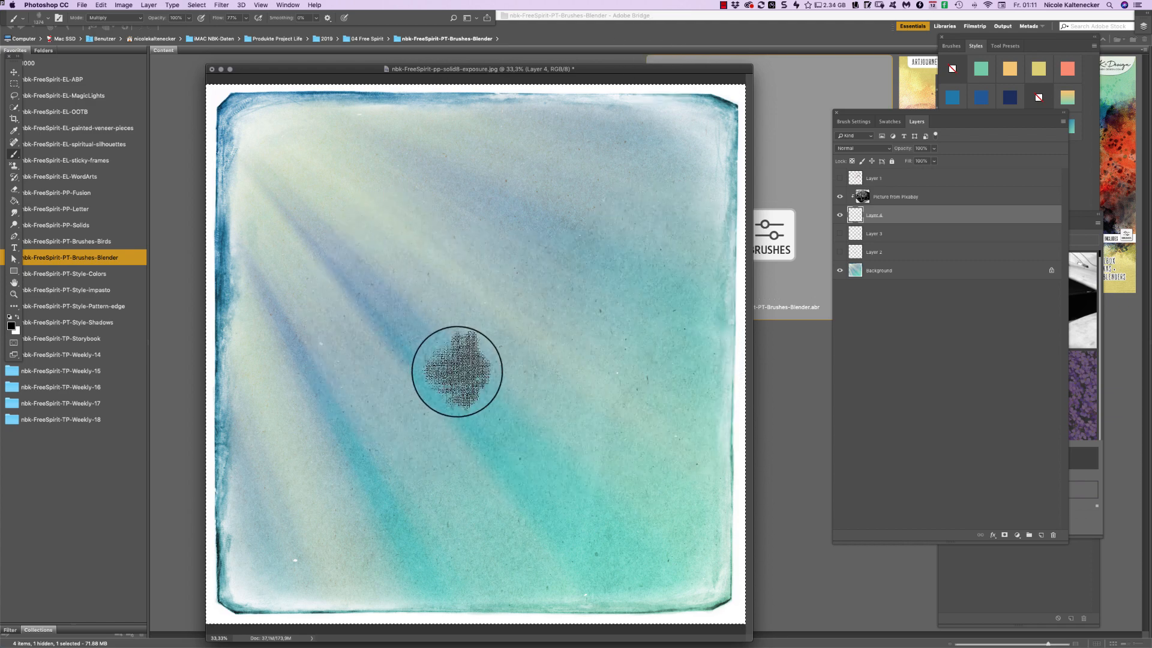
Reveal the steering wheel photo by painting across the middle of Layer 4 with the nbk-FreeSpirit-canvas Blender 5 brush
{"action": "right_click", "coordinate": [458, 368]}
{"action": "double_click", "coordinate": [506, 415]}
{"action": "mouse_move", "coordinate": [412, 342]}
{"action": "left_mouse_down"}
{"action": "mouse_move", "coordinate": [479, 366]}
{"action": "mouse_move", "coordinate": [514, 352]}
{"action": "mouse_move", "coordinate": [588, 266]}
{"action": "mouse_move", "coordinate": [587, 247]}
{"action": "mouse_move", "coordinate": [631, 242]}
{"action": "mouse_move", "coordinate": [513, 266]}
{"action": "mouse_move", "coordinate": [559, 265]}
{"action": "mouse_move", "coordinate": [656, 225]}
{"action": "mouse_move", "coordinate": [679, 195]}
{"action": "mouse_move", "coordinate": [702, 332]}
{"action": "mouse_move", "coordinate": [671, 386]}
{"action": "mouse_move", "coordinate": [642, 370]}
{"action": "mouse_move", "coordinate": [576, 412]}
{"action": "mouse_move", "coordinate": [514, 363]}
{"action": "mouse_move", "coordinate": [464, 474]}
{"action": "mouse_move", "coordinate": [477, 396]}
{"action": "mouse_move", "coordinate": [611, 371]}
{"action": "mouse_move", "coordinate": [538, 482]}
{"action": "mouse_move", "coordinate": [496, 496]}
{"action": "mouse_move", "coordinate": [405, 443]}
{"action": "mouse_move", "coordinate": [457, 327]}
{"action": "mouse_move", "coordinate": [426, 291]}
{"action": "mouse_move", "coordinate": [364, 362]}
{"action": "mouse_move", "coordinate": [382, 320]}
{"action": "mouse_move", "coordinate": [354, 372]}
{"action": "mouse_move", "coordinate": [362, 385]}
{"action": "mouse_move", "coordinate": [541, 402]}
{"action": "mouse_move", "coordinate": [664, 323]}
{"action": "mouse_move", "coordinate": [632, 297]}
{"action": "mouse_move", "coordinate": [680, 298]}
{"action": "mouse_move", "coordinate": [699, 382]}
{"action": "mouse_move", "coordinate": [551, 419]}
{"action": "mouse_move", "coordinate": [669, 299]}
{"action": "mouse_move", "coordinate": [675, 230]}
{"action": "mouse_move", "coordinate": [648, 356]}
{"action": "mouse_move", "coordinate": [563, 430]}
{"action": "mouse_move", "coordinate": [542, 519]}
{"action": "mouse_move", "coordinate": [446, 460]}
{"action": "mouse_move", "coordinate": [272, 409]}
{"action": "mouse_move", "coordinate": [396, 424]}
{"action": "mouse_move", "coordinate": [359, 412]}
{"action": "mouse_move", "coordinate": [364, 383]}
{"action": "mouse_move", "coordinate": [409, 381]}
{"action": "mouse_move", "coordinate": [412, 411]}
{"action": "mouse_move", "coordinate": [487, 411]}
{"action": "mouse_move", "coordinate": [459, 429]}
{"action": "mouse_move", "coordinate": [600, 431]}
{"action": "mouse_move", "coordinate": [641, 415]}
{"action": "mouse_move", "coordinate": [648, 398]}
{"action": "mouse_move", "coordinate": [696, 384]}
{"action": "mouse_move", "coordinate": [687, 351]}
{"action": "mouse_move", "coordinate": [595, 224]}
{"action": "mouse_move", "coordinate": [561, 239]}
{"action": "mouse_move", "coordinate": [481, 230]}
{"action": "mouse_move", "coordinate": [463, 261]}
{"action": "mouse_move", "coordinate": [403, 279]}
{"action": "mouse_move", "coordinate": [325, 342]}
{"action": "mouse_move", "coordinate": [371, 371]}
{"action": "mouse_move", "coordinate": [412, 420]}
{"action": "mouse_move", "coordinate": [480, 381]}
{"action": "left_mouse_up"}
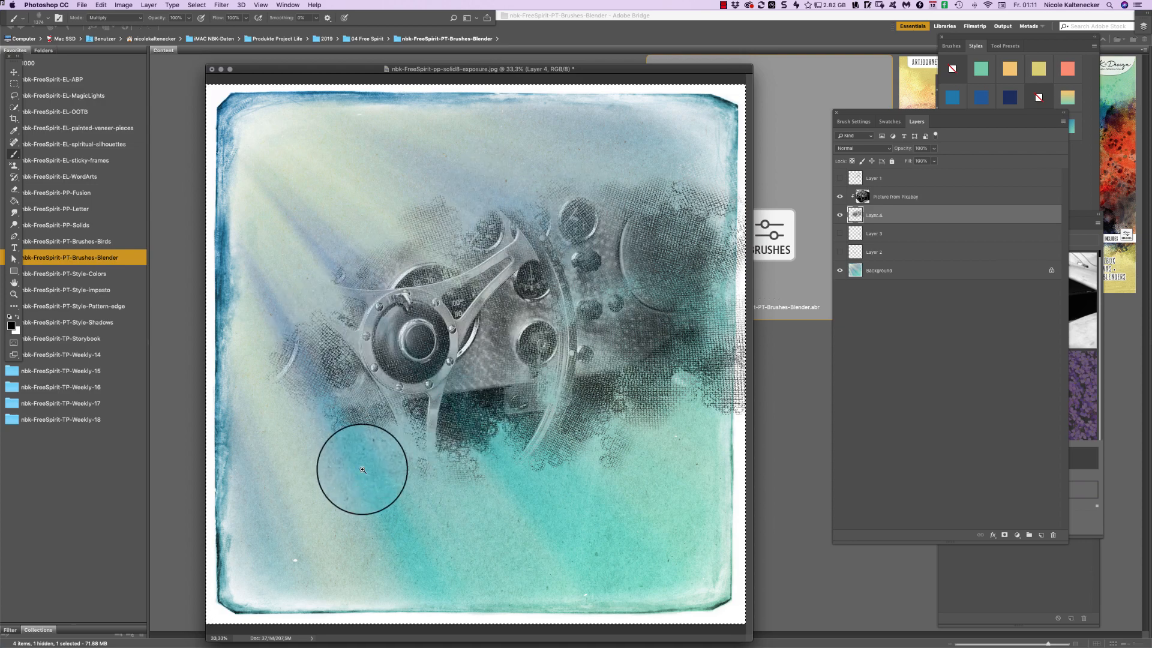
{"action": "left_click_drag", "start_coordinate": [432, 470], "coordinate": [431, 434]}
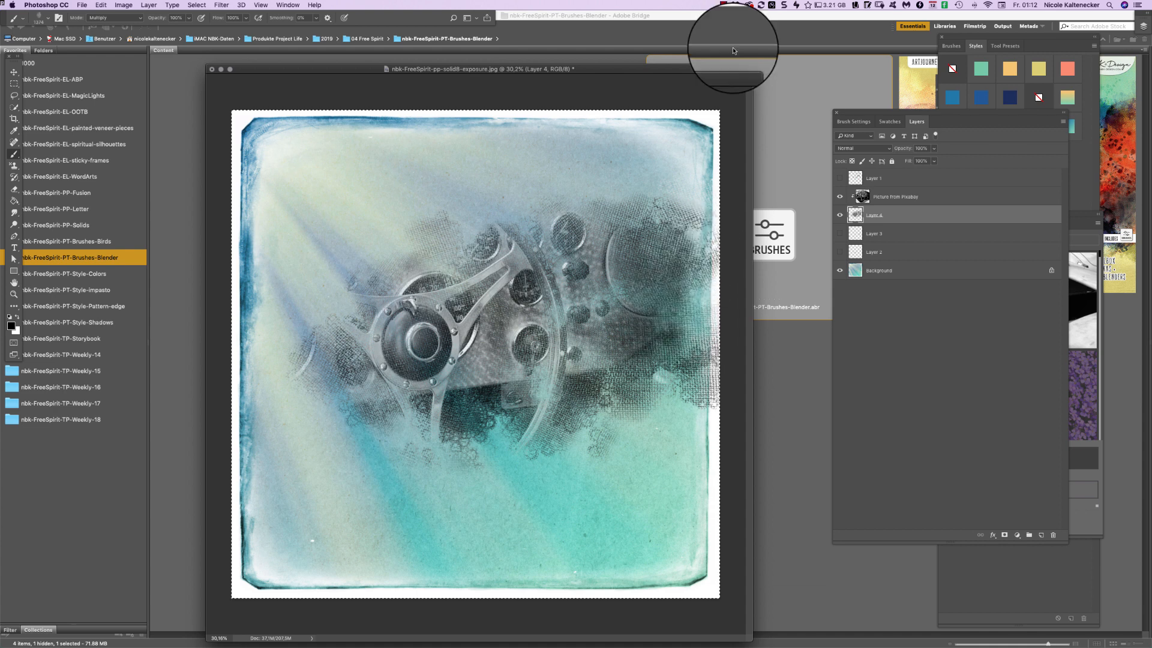
Scatter dots over the middle of the emptied Layer 4 with the nbk-FreeSpirit-splatter brush
{"action": "right_click", "coordinate": [520, 333]}
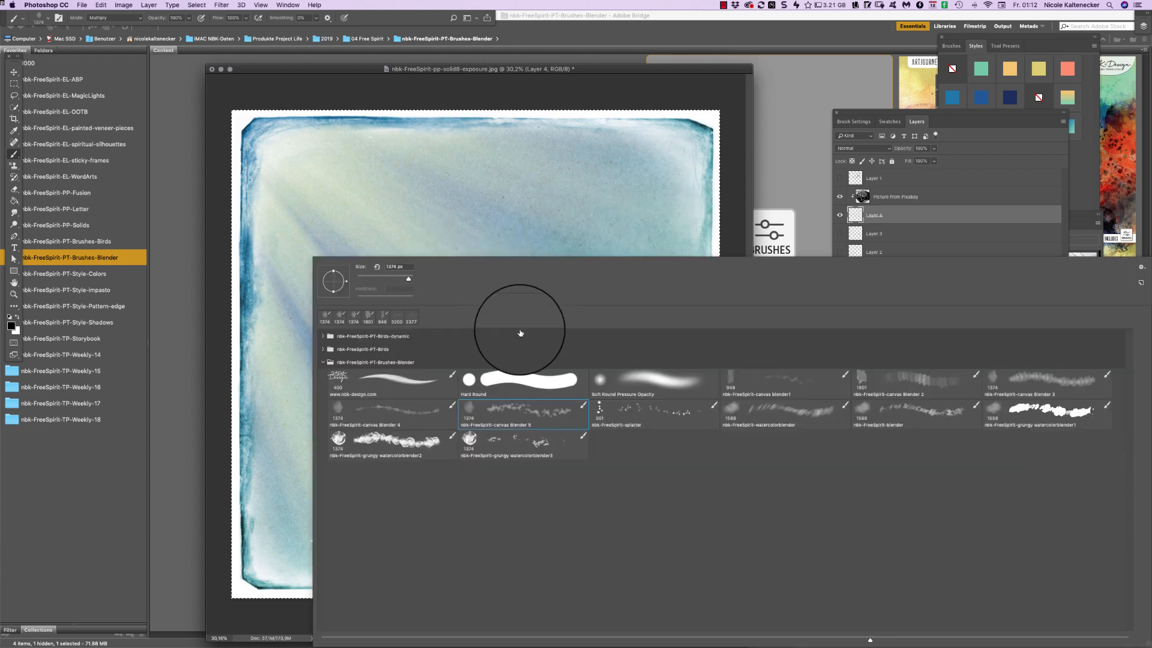
{"action": "double_click", "coordinate": [627, 415]}
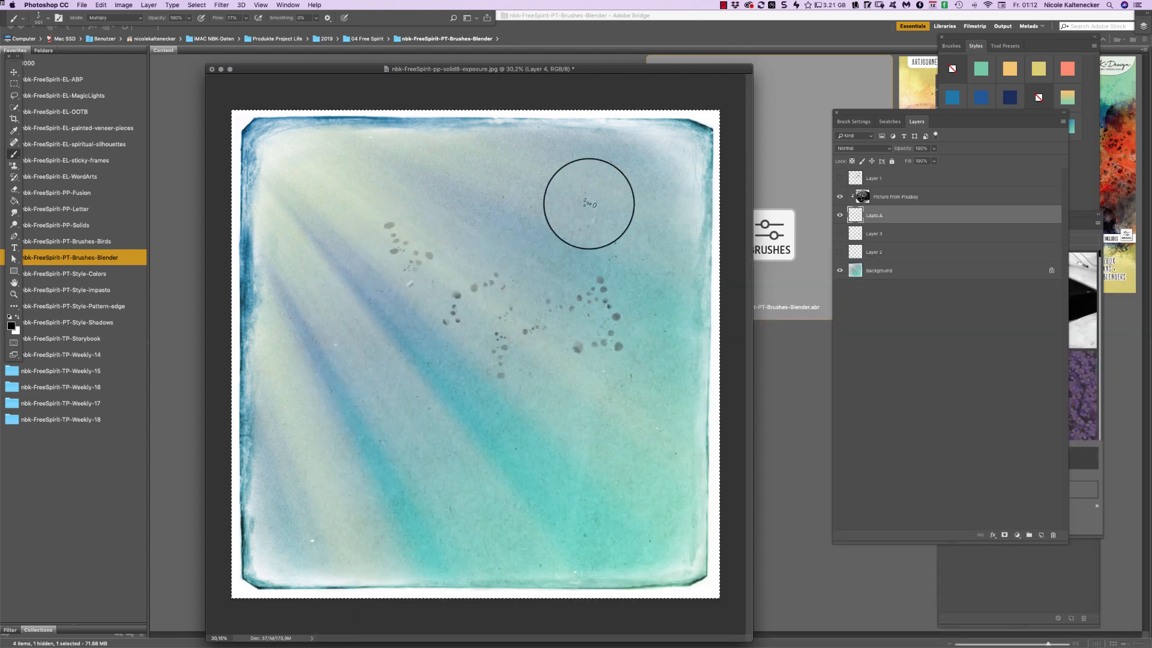
{"action": "mouse_move", "coordinate": [560, 303]}
{"action": "left_mouse_down"}
{"action": "mouse_move", "coordinate": [479, 279]}
{"action": "mouse_move", "coordinate": [401, 365]}
{"action": "left_mouse_up"}
{"action": "mouse_move", "coordinate": [553, 427]}
{"action": "left_mouse_down"}
{"action": "mouse_move", "coordinate": [606, 312]}
{"action": "mouse_move", "coordinate": [648, 452]}
{"action": "mouse_move", "coordinate": [705, 423]}
{"action": "left_mouse_up"}
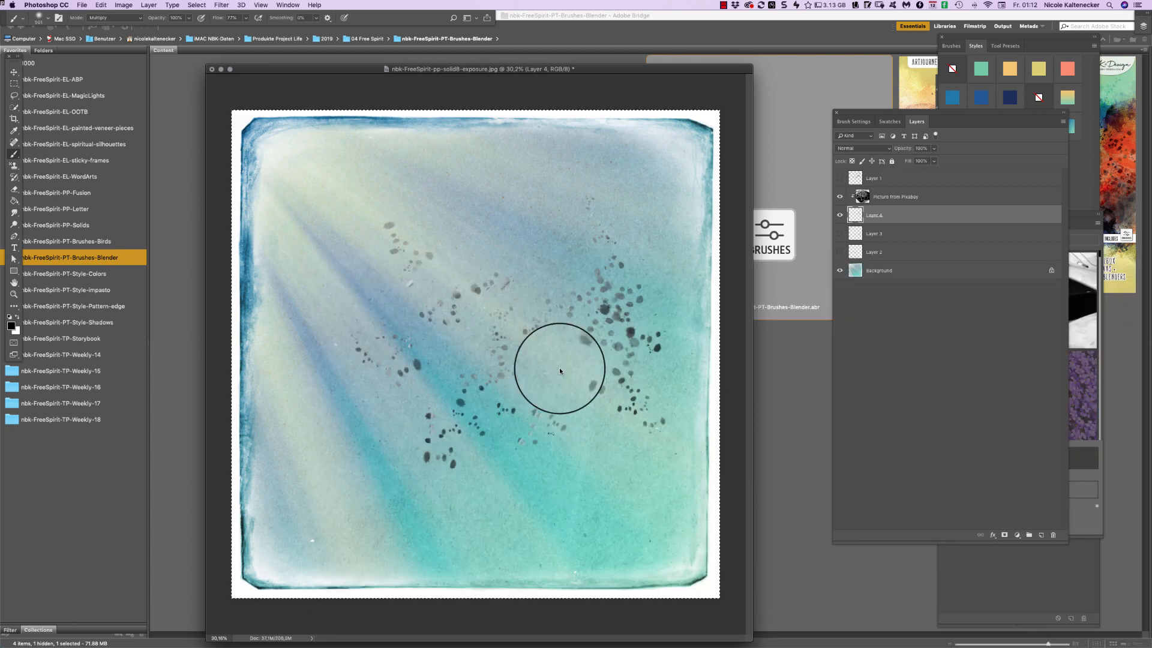
Paint soft watercolor strokes over the splatters on Layer 4 with the nbk-FreeSpirit-watercolorblender brush to reveal the clipped photo
{"action": "right_click", "coordinate": [560, 365]}
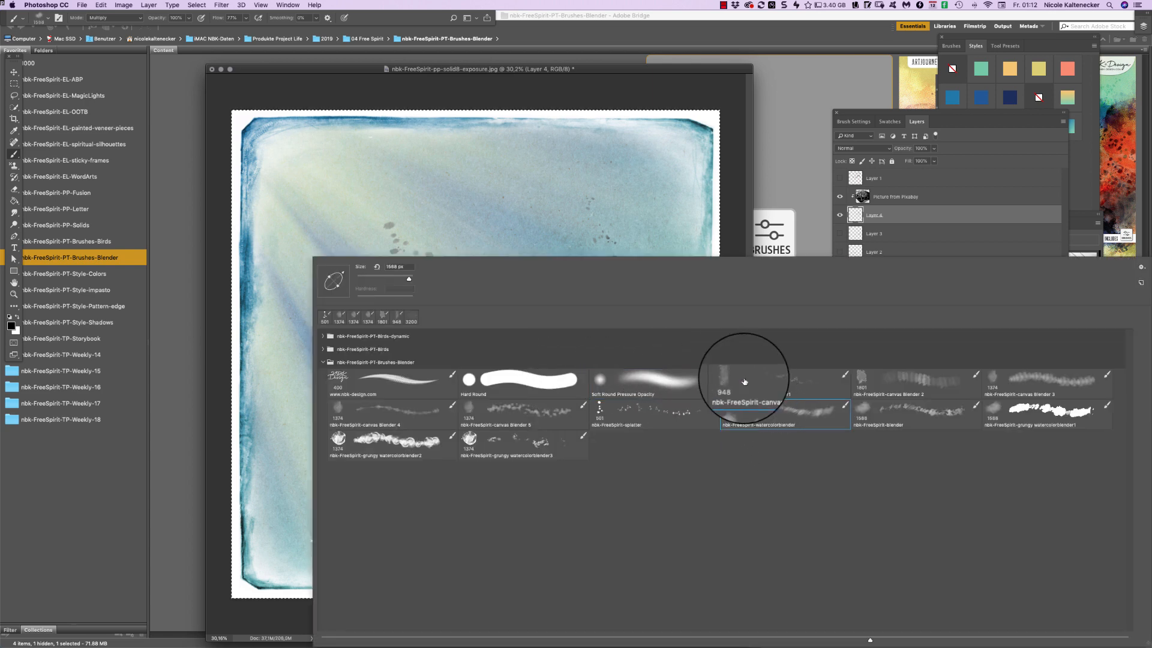
{"action": "double_click", "coordinate": [788, 423]}
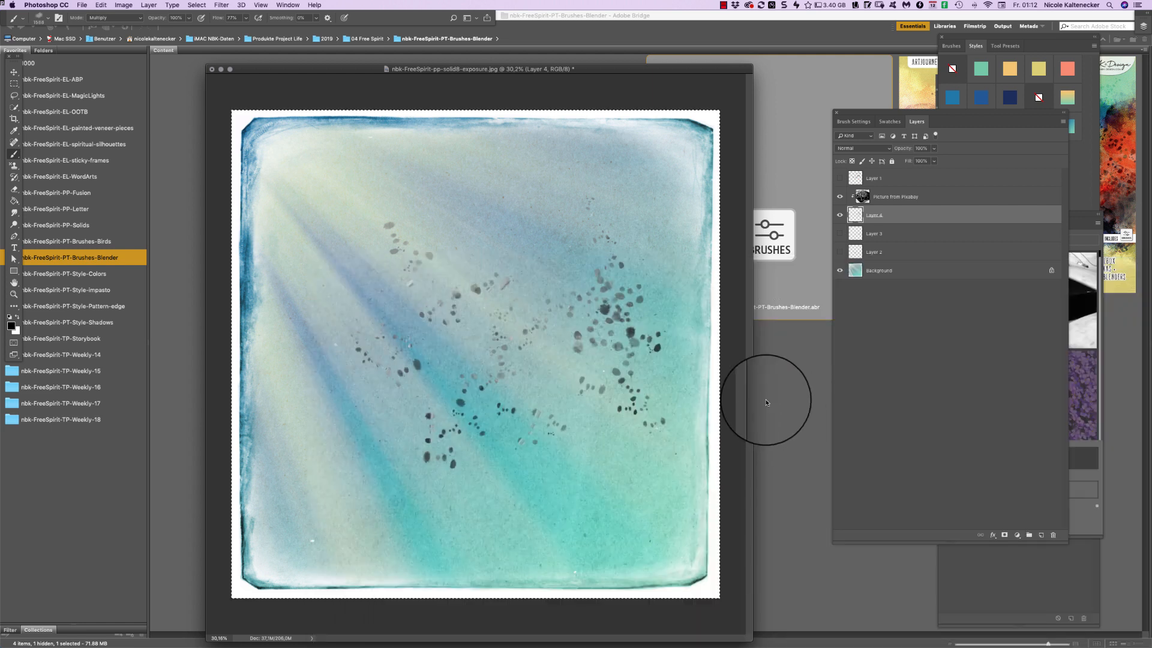
{"action": "mouse_move", "coordinate": [477, 365]}
{"action": "left_mouse_down"}
{"action": "mouse_move", "coordinate": [498, 393]}
{"action": "mouse_move", "coordinate": [549, 382]}
{"action": "mouse_move", "coordinate": [594, 270]}
{"action": "mouse_move", "coordinate": [603, 348]}
{"action": "mouse_move", "coordinate": [673, 269]}
{"action": "left_mouse_up"}
{"action": "mouse_move", "coordinate": [607, 372]}
{"action": "left_mouse_down"}
{"action": "mouse_move", "coordinate": [366, 380]}
{"action": "mouse_move", "coordinate": [386, 303]}
{"action": "mouse_move", "coordinate": [461, 388]}
{"action": "mouse_move", "coordinate": [617, 333]}
{"action": "left_mouse_up"}
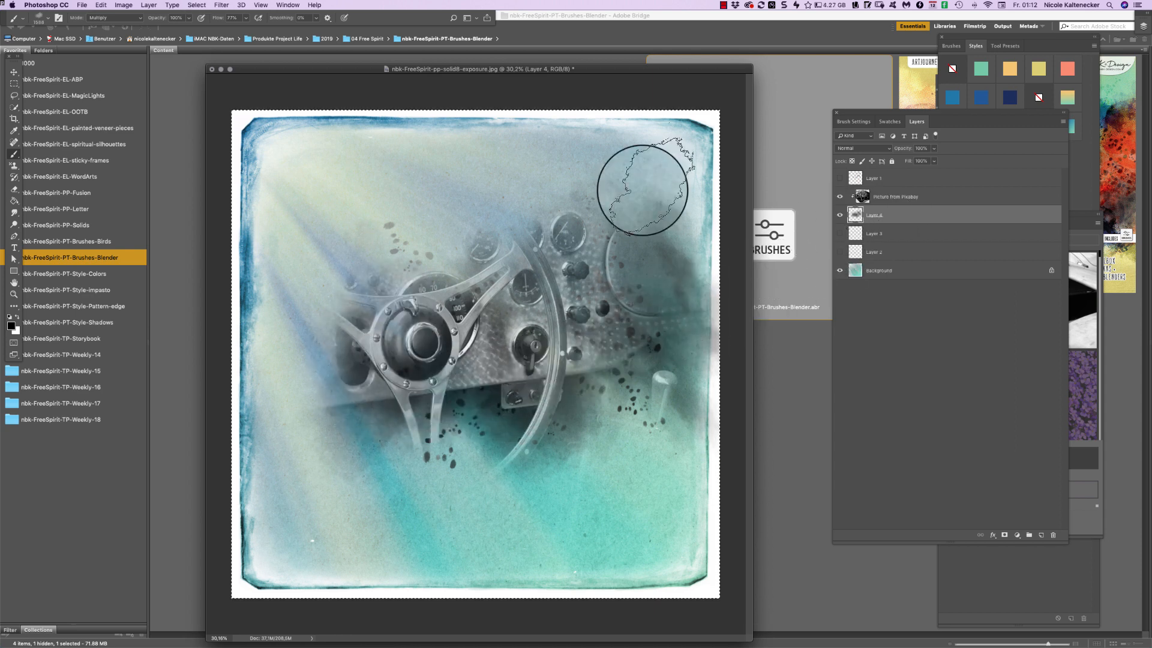
Extend the revealed photo on Layer 4 with textured strokes around its edges using the nbk-FreeSpirit-canvas blender1 brush
{"action": "right_click", "coordinate": [520, 354]}
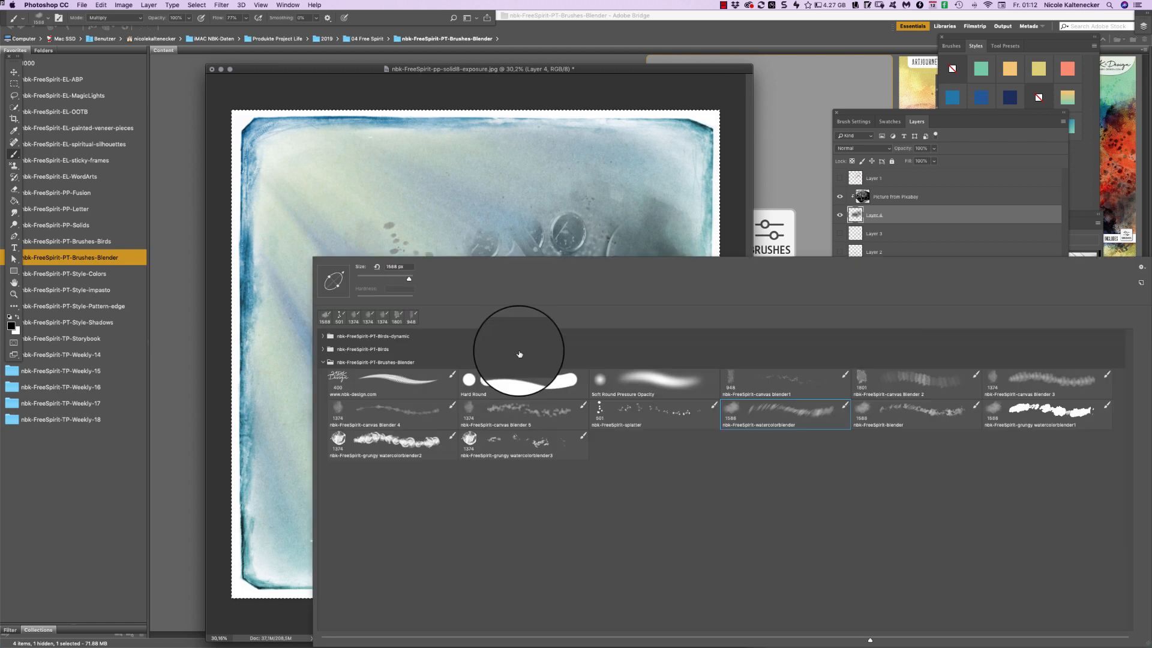
{"action": "double_click", "coordinate": [760, 380]}
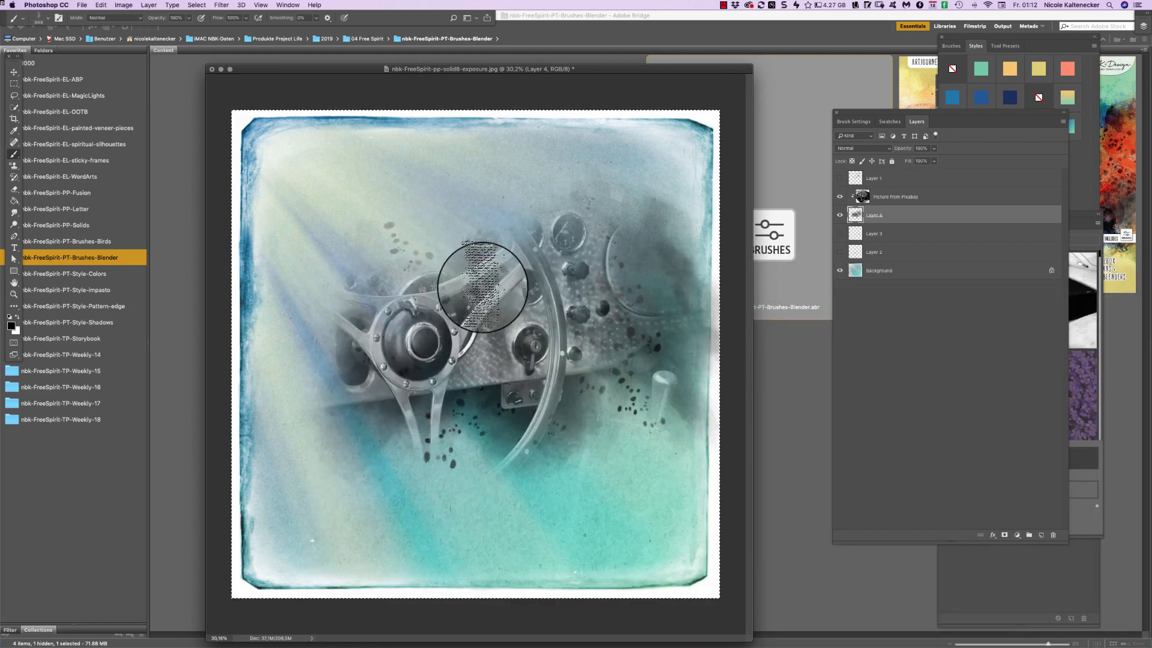
{"action": "mouse_move", "coordinate": [555, 230]}
{"action": "left_mouse_down"}
{"action": "mouse_move", "coordinate": [448, 292]}
{"action": "mouse_move", "coordinate": [348, 277]}
{"action": "mouse_move", "coordinate": [400, 277]}
{"action": "mouse_move", "coordinate": [385, 312]}
{"action": "mouse_move", "coordinate": [336, 324]}
{"action": "mouse_move", "coordinate": [358, 389]}
{"action": "mouse_move", "coordinate": [335, 412]}
{"action": "mouse_move", "coordinate": [310, 323]}
{"action": "mouse_move", "coordinate": [466, 396]}
{"action": "mouse_move", "coordinate": [450, 393]}
{"action": "mouse_move", "coordinate": [456, 434]}
{"action": "mouse_move", "coordinate": [532, 423]}
{"action": "mouse_move", "coordinate": [425, 449]}
{"action": "mouse_move", "coordinate": [442, 457]}
{"action": "mouse_move", "coordinate": [495, 435]}
{"action": "mouse_move", "coordinate": [567, 442]}
{"action": "mouse_move", "coordinate": [605, 324]}
{"action": "mouse_move", "coordinate": [583, 366]}
{"action": "mouse_move", "coordinate": [654, 355]}
{"action": "left_mouse_up"}
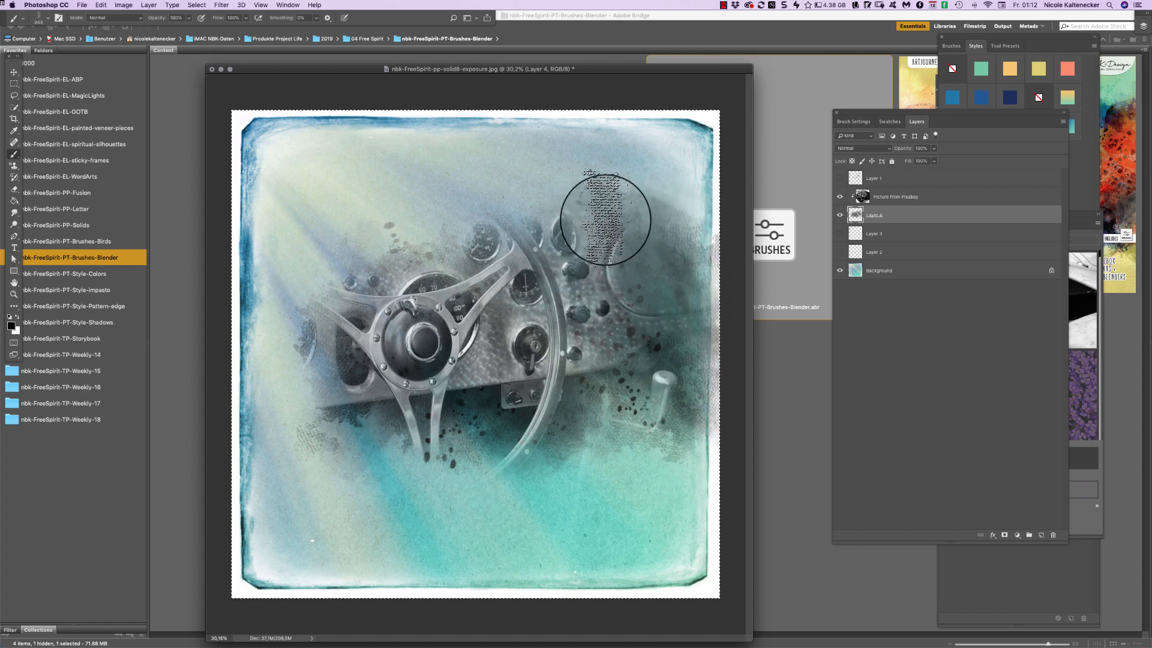
{"action": "mouse_move", "coordinate": [626, 223]}
{"action": "left_mouse_down"}
{"action": "mouse_move", "coordinate": [531, 237]}
{"action": "mouse_move", "coordinate": [406, 288]}
{"action": "mouse_move", "coordinate": [317, 353]}
{"action": "mouse_move", "coordinate": [321, 386]}
{"action": "mouse_move", "coordinate": [410, 415]}
{"action": "mouse_move", "coordinate": [440, 392]}
{"action": "mouse_move", "coordinate": [523, 457]}
{"action": "mouse_move", "coordinate": [564, 429]}
{"action": "mouse_move", "coordinate": [638, 344]}
{"action": "mouse_move", "coordinate": [672, 331]}
{"action": "mouse_move", "coordinate": [613, 344]}
{"action": "mouse_move", "coordinate": [694, 244]}
{"action": "left_mouse_up"}
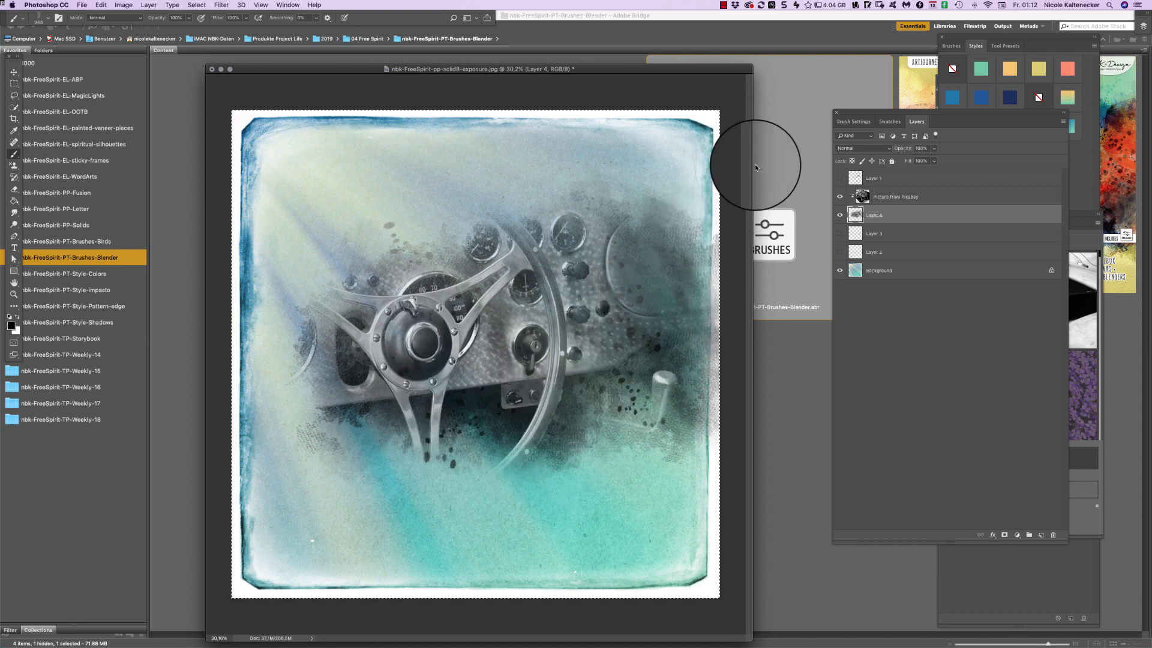
{"action": "mouse_move", "coordinate": [594, 442]}
{"action": "left_mouse_down"}
{"action": "mouse_move", "coordinate": [612, 449]}
{"action": "mouse_move", "coordinate": [661, 386]}
{"action": "mouse_move", "coordinate": [630, 438]}
{"action": "mouse_move", "coordinate": [563, 481]}
{"action": "mouse_move", "coordinate": [604, 455]}
{"action": "left_mouse_up"}
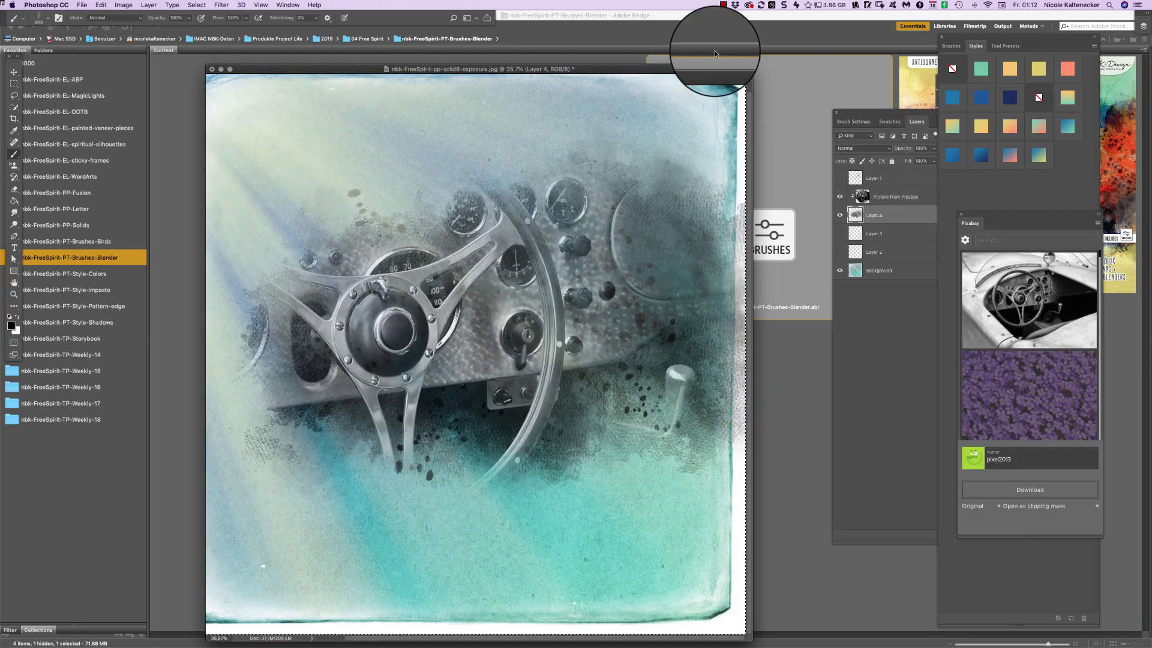
Empty Layer 4 and reveal the steering wheel and surrounding gauges with soft speckled strokes of the nbk-FreeSpirit-Blender brush
{"action": "key", "text": "Delete"}
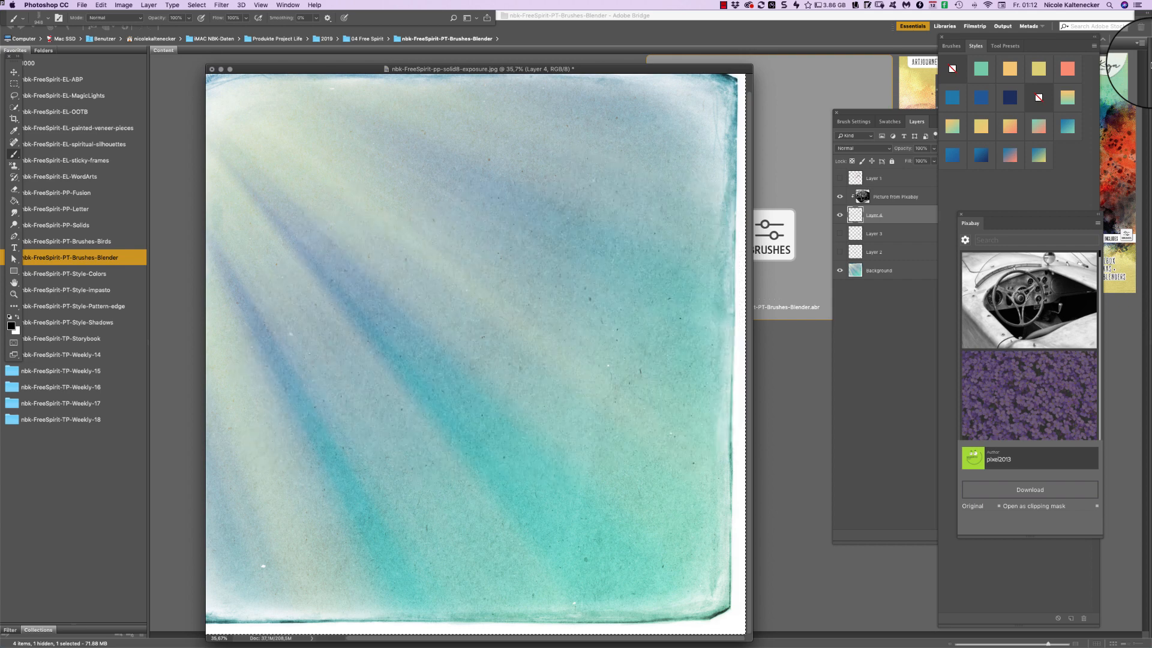
{"action": "right_click", "coordinate": [471, 384]}
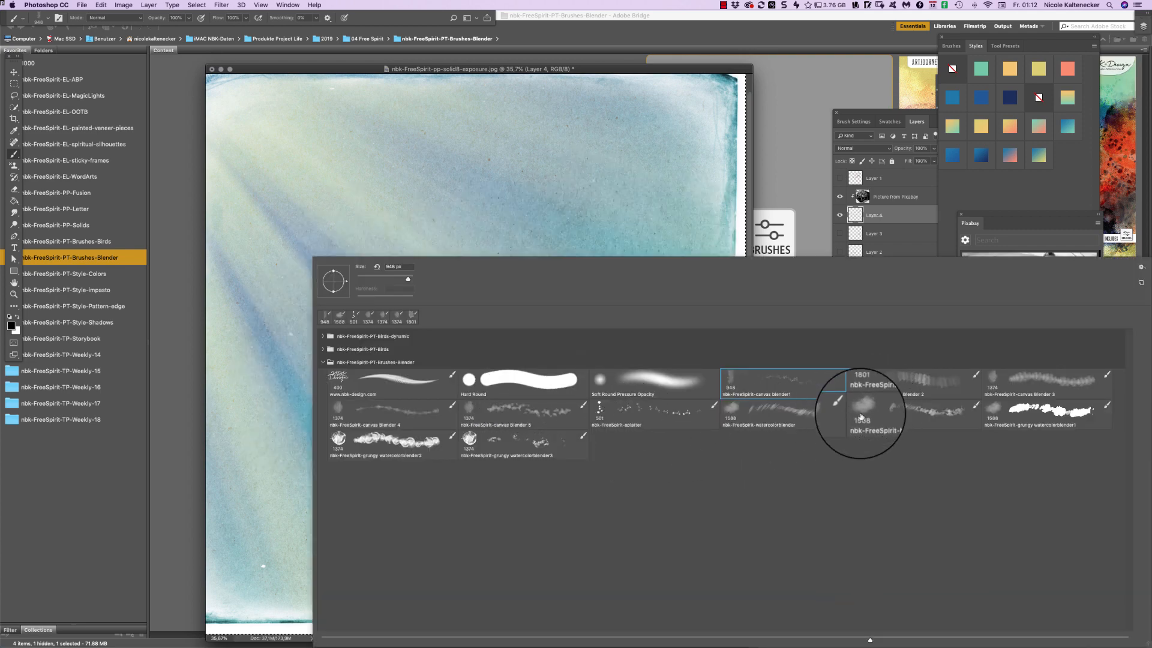
{"action": "double_click", "coordinate": [900, 410]}
{"action": "mouse_move", "coordinate": [440, 310]}
{"action": "left_mouse_down"}
{"action": "mouse_move", "coordinate": [557, 291]}
{"action": "mouse_move", "coordinate": [567, 337]}
{"action": "mouse_move", "coordinate": [348, 334]}
{"action": "left_mouse_up"}
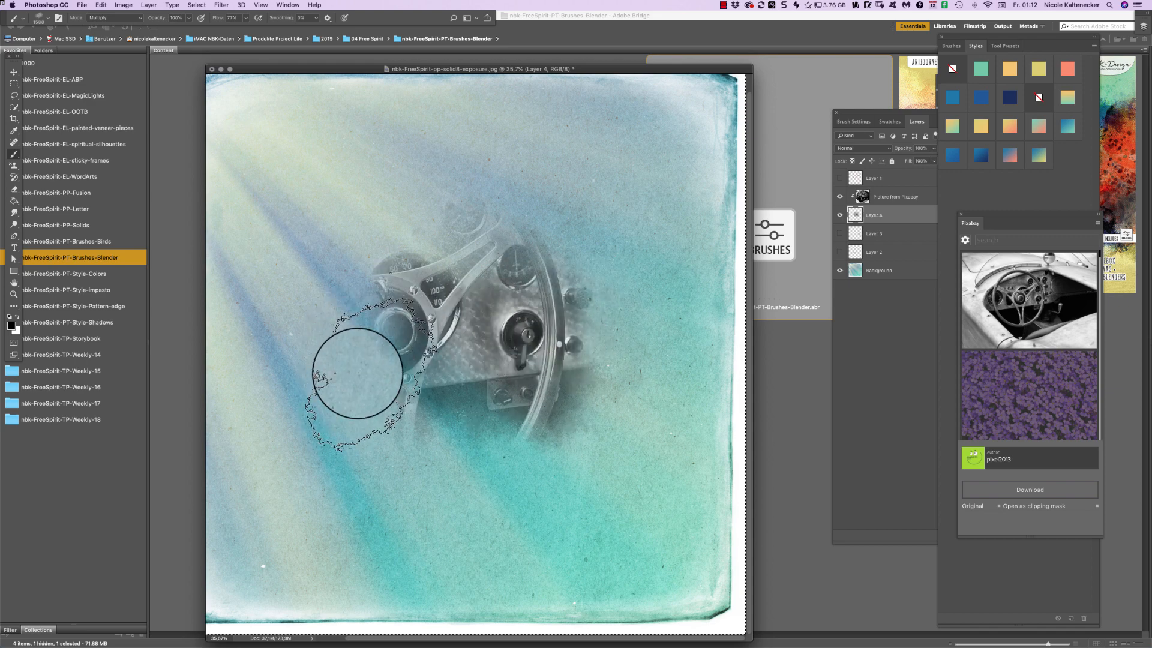
{"action": "mouse_move", "coordinate": [357, 374]}
{"action": "left_mouse_down"}
{"action": "mouse_move", "coordinate": [283, 257]}
{"action": "mouse_move", "coordinate": [460, 430]}
{"action": "left_mouse_up"}
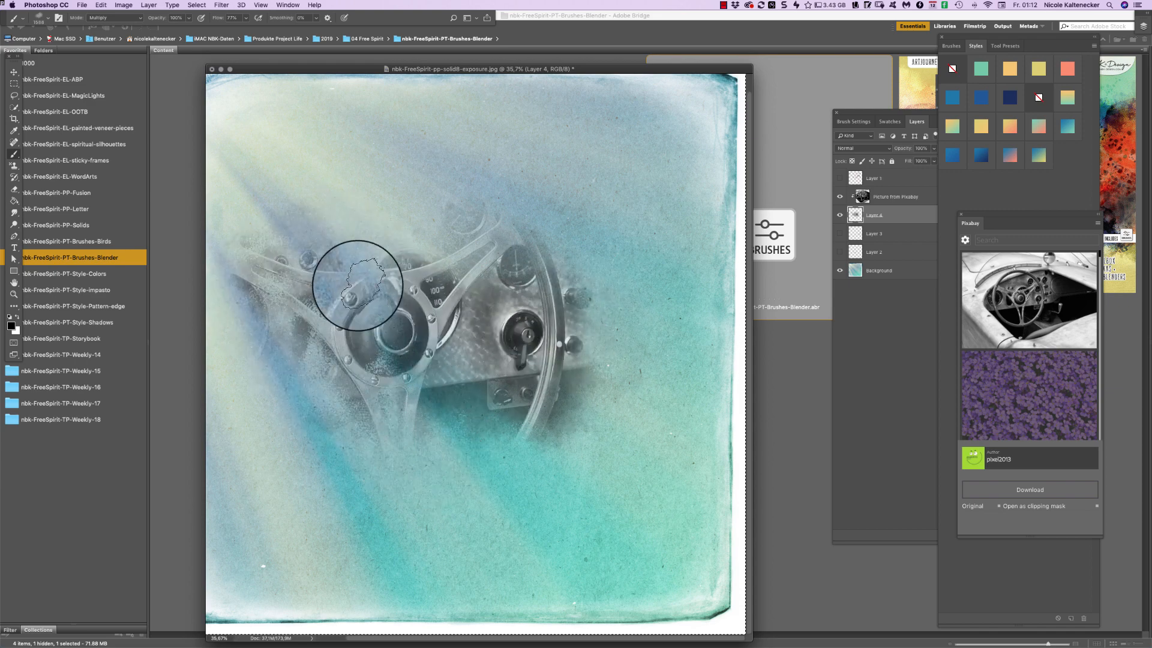
{"action": "mouse_move", "coordinate": [421, 227]}
{"action": "left_mouse_down"}
{"action": "mouse_move", "coordinate": [447, 289]}
{"action": "mouse_move", "coordinate": [503, 244]}
{"action": "mouse_move", "coordinate": [573, 299]}
{"action": "mouse_move", "coordinate": [575, 395]}
{"action": "mouse_move", "coordinate": [523, 439]}
{"action": "mouse_move", "coordinate": [386, 388]}
{"action": "mouse_move", "coordinate": [378, 367]}
{"action": "mouse_move", "coordinate": [328, 393]}
{"action": "left_mouse_up"}
{"action": "left_click_drag", "start_coordinate": [295, 429], "coordinate": [369, 450]}
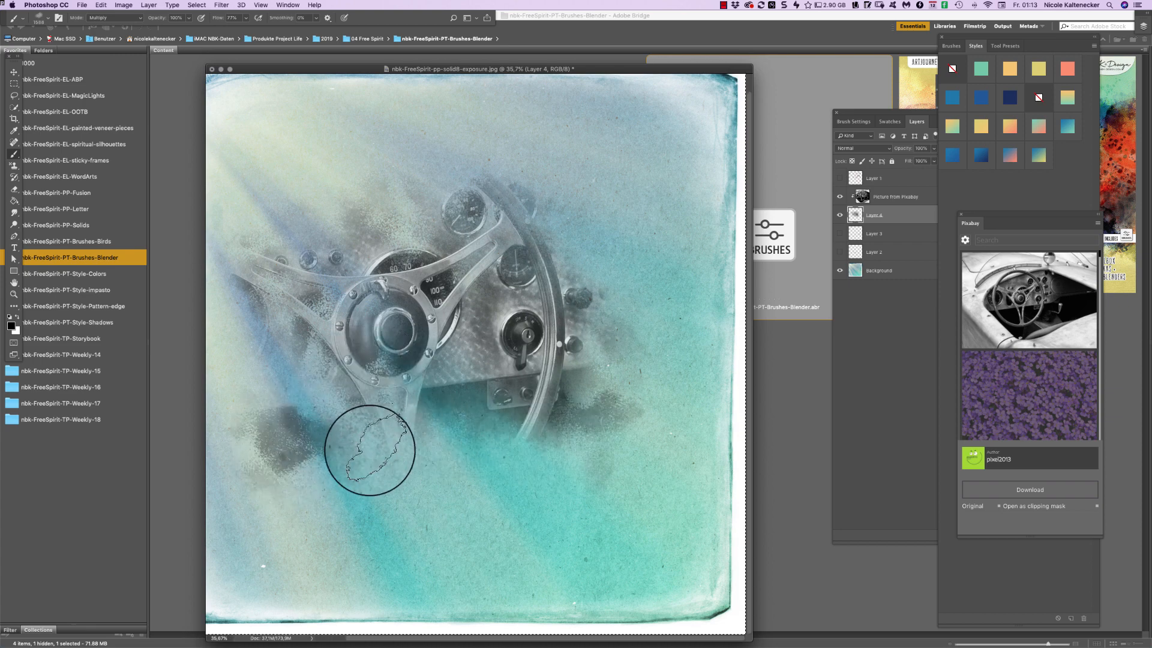
{"action": "mouse_move", "coordinate": [479, 446]}
{"action": "left_mouse_down"}
{"action": "mouse_move", "coordinate": [525, 414]}
{"action": "mouse_move", "coordinate": [587, 290]}
{"action": "mouse_move", "coordinate": [581, 330]}
{"action": "mouse_move", "coordinate": [541, 276]}
{"action": "mouse_move", "coordinate": [546, 203]}
{"action": "mouse_move", "coordinate": [533, 190]}
{"action": "mouse_move", "coordinate": [525, 205]}
{"action": "mouse_move", "coordinate": [458, 210]}
{"action": "mouse_move", "coordinate": [430, 189]}
{"action": "mouse_move", "coordinate": [422, 229]}
{"action": "mouse_move", "coordinate": [551, 270]}
{"action": "left_mouse_up"}
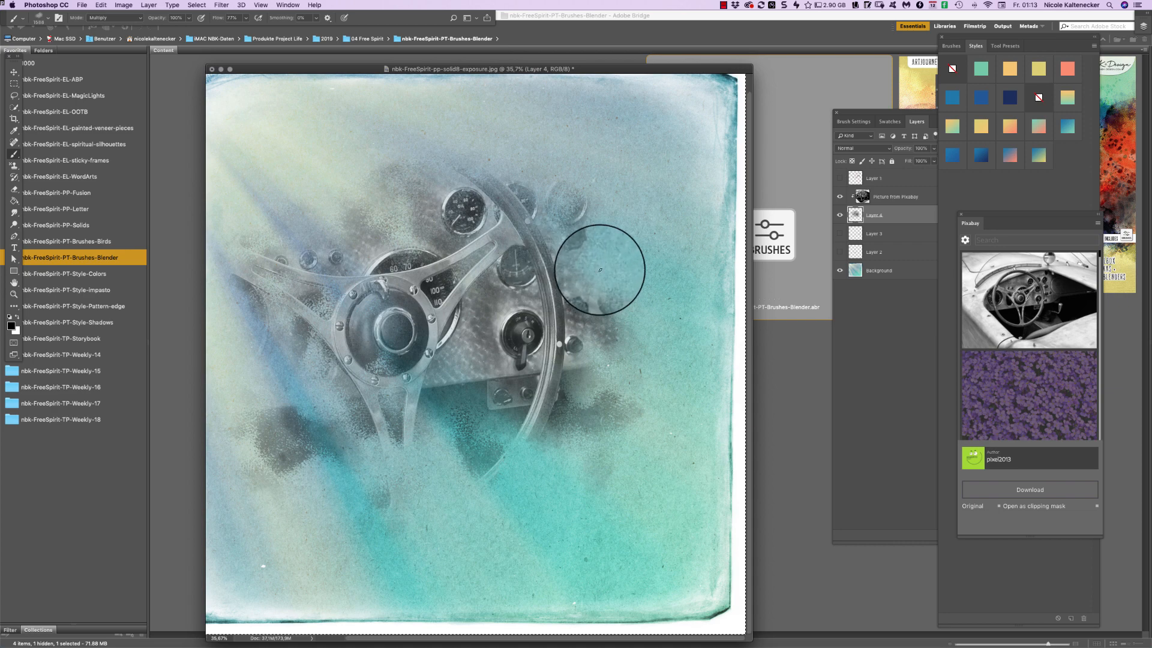
{"action": "mouse_move", "coordinate": [600, 398]}
{"action": "left_mouse_down"}
{"action": "mouse_move", "coordinate": [501, 457]}
{"action": "mouse_move", "coordinate": [433, 448]}
{"action": "mouse_move", "coordinate": [403, 503]}
{"action": "mouse_move", "coordinate": [405, 488]}
{"action": "mouse_move", "coordinate": [641, 254]}
{"action": "mouse_move", "coordinate": [589, 190]}
{"action": "mouse_move", "coordinate": [460, 173]}
{"action": "mouse_move", "coordinate": [520, 238]}
{"action": "mouse_move", "coordinate": [579, 270]}
{"action": "mouse_move", "coordinate": [540, 214]}
{"action": "mouse_move", "coordinate": [591, 252]}
{"action": "left_mouse_up"}
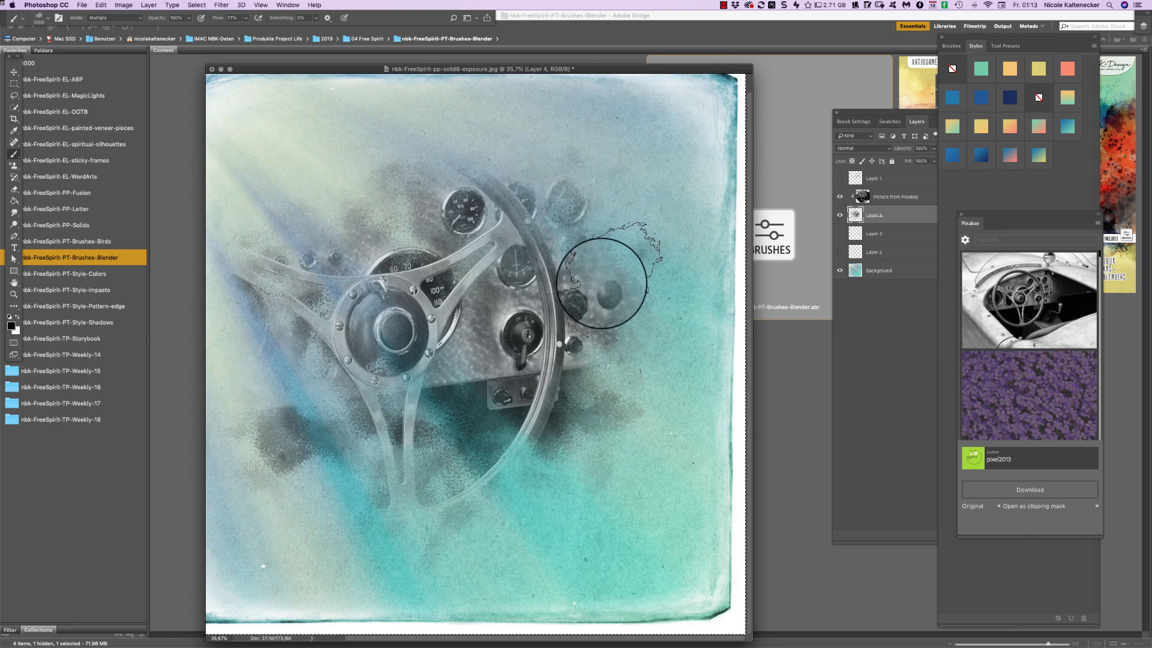
{"action": "mouse_move", "coordinate": [300, 233]}
{"action": "left_mouse_down"}
{"action": "mouse_move", "coordinate": [372, 268]}
{"action": "mouse_move", "coordinate": [442, 279]}
{"action": "mouse_move", "coordinate": [487, 170]}
{"action": "left_mouse_up"}
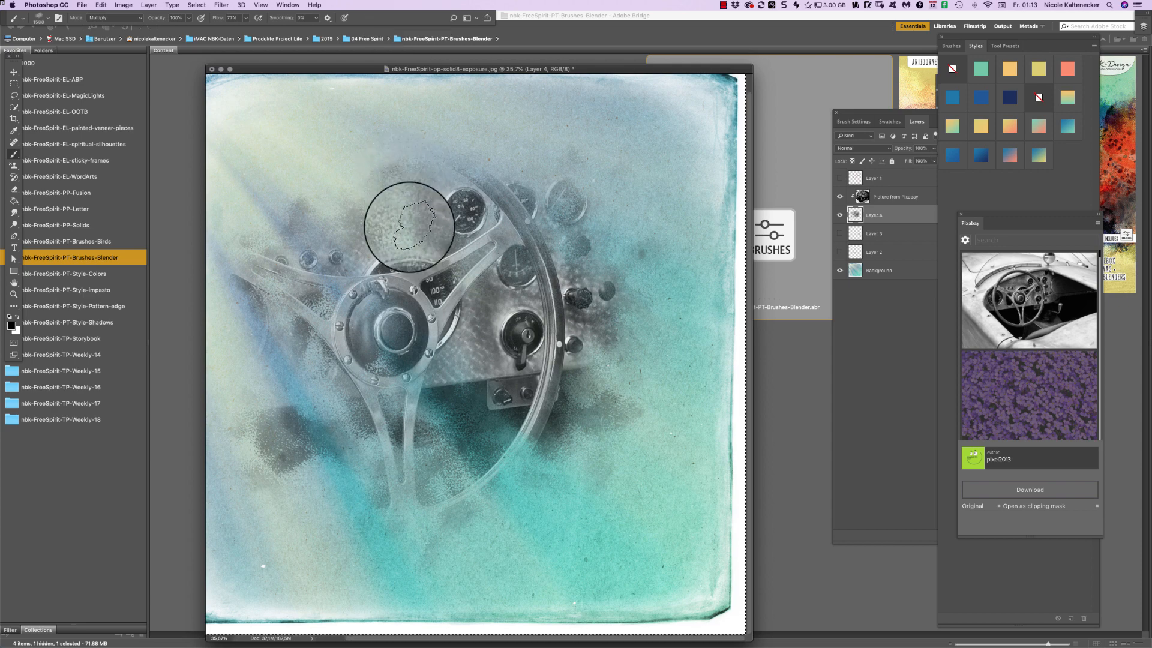
{"action": "mouse_move", "coordinate": [409, 227]}
{"action": "left_mouse_down"}
{"action": "mouse_move", "coordinate": [507, 286]}
{"action": "mouse_move", "coordinate": [570, 295]}
{"action": "left_mouse_up"}
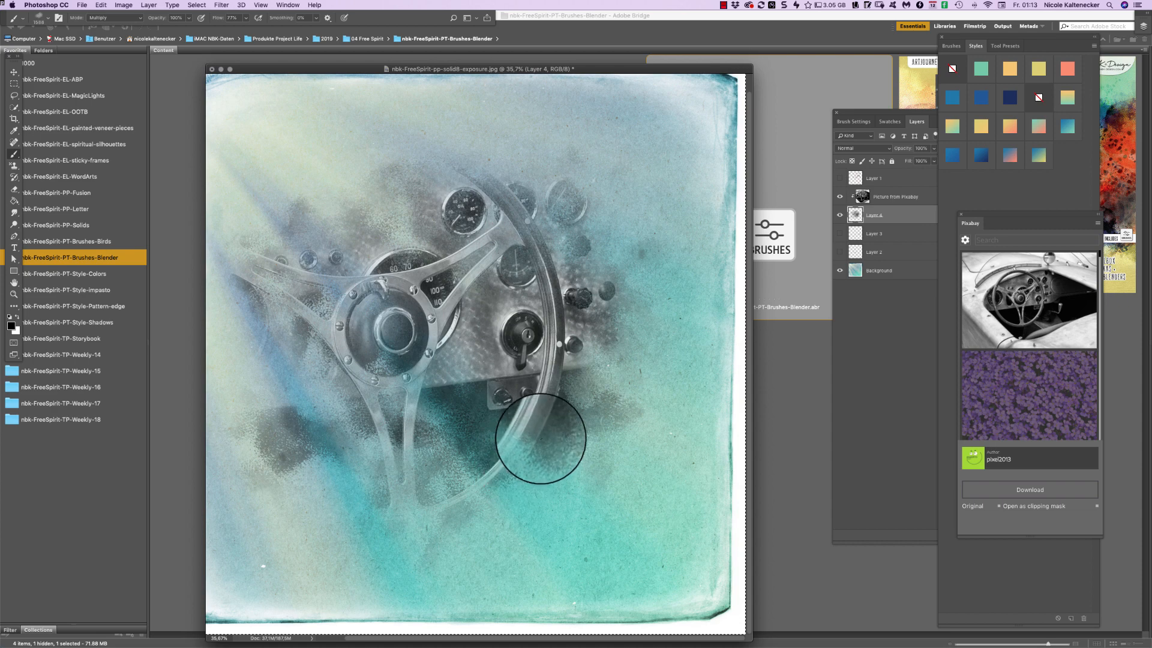
Empty Layer 4 and paint the dashboard area with the nbk-FreeSpirit-grungy watercolorblender1 brush to reveal the photo with rough edges
{"action": "right_click", "coordinate": [588, 352]}
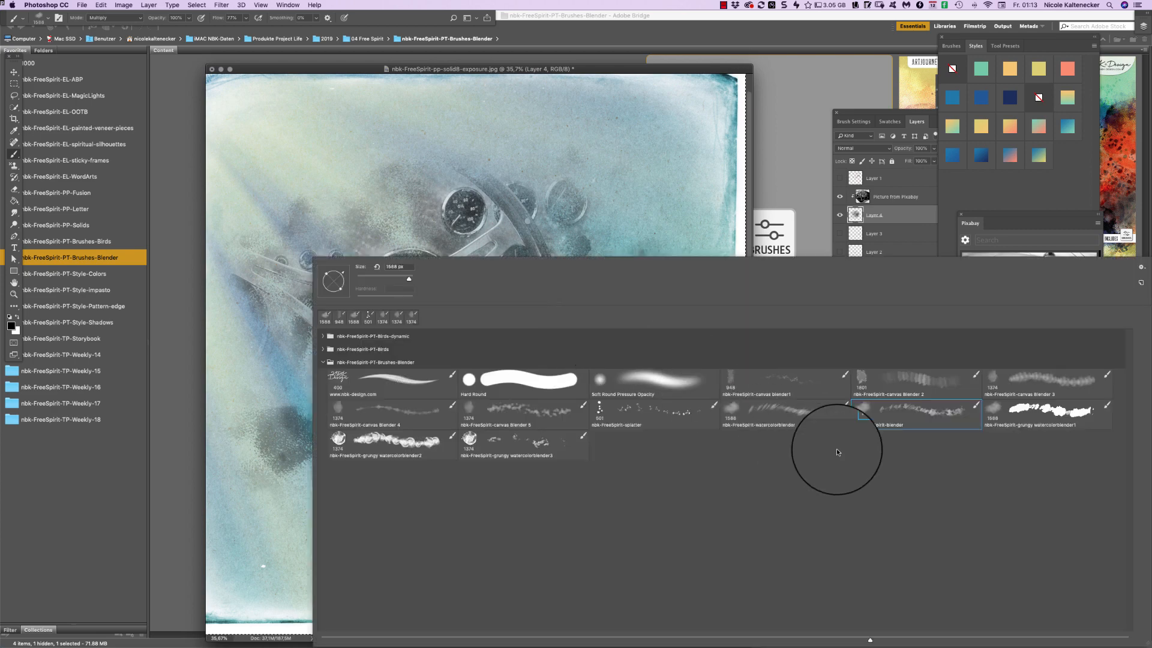
{"action": "double_click", "coordinate": [1045, 411]}
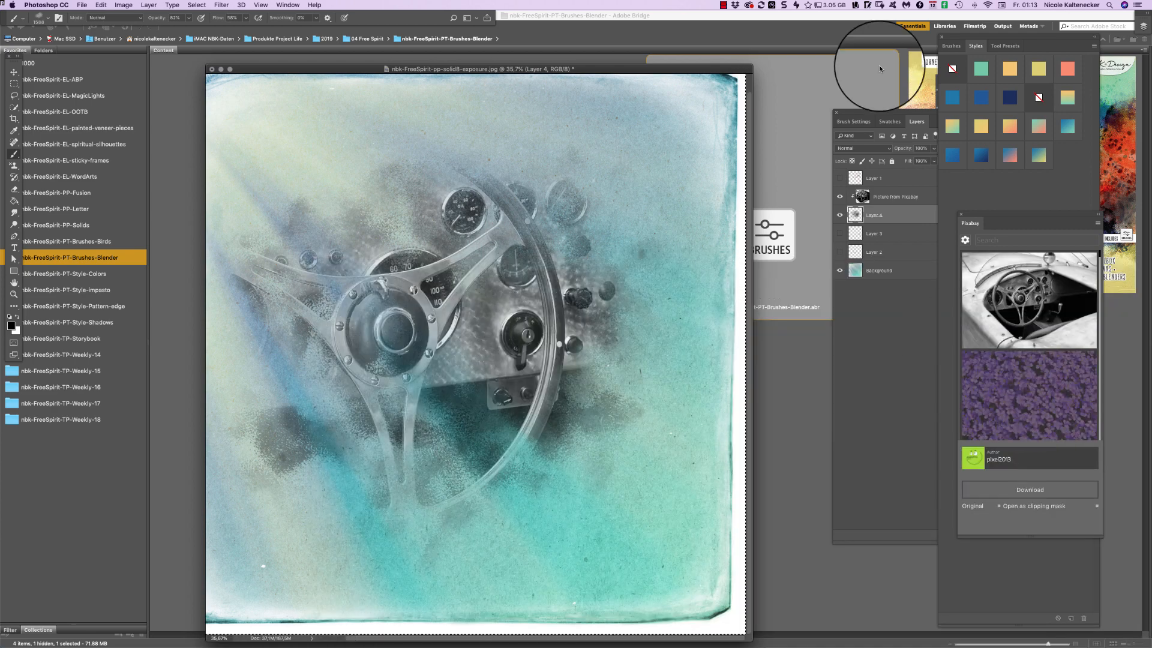
{"action": "key", "text": "Delete"}
{"action": "mouse_move", "coordinate": [462, 320]}
{"action": "left_mouse_down"}
{"action": "mouse_move", "coordinate": [444, 352]}
{"action": "mouse_move", "coordinate": [502, 311]}
{"action": "mouse_move", "coordinate": [568, 193]}
{"action": "mouse_move", "coordinate": [604, 294]}
{"action": "mouse_move", "coordinate": [579, 341]}
{"action": "mouse_move", "coordinate": [507, 357]}
{"action": "mouse_move", "coordinate": [410, 321]}
{"action": "mouse_move", "coordinate": [360, 269]}
{"action": "mouse_move", "coordinate": [387, 286]}
{"action": "mouse_move", "coordinate": [394, 330]}
{"action": "mouse_move", "coordinate": [363, 398]}
{"action": "mouse_move", "coordinate": [377, 368]}
{"action": "mouse_move", "coordinate": [410, 376]}
{"action": "mouse_move", "coordinate": [518, 287]}
{"action": "mouse_move", "coordinate": [402, 270]}
{"action": "mouse_move", "coordinate": [390, 291]}
{"action": "mouse_move", "coordinate": [435, 281]}
{"action": "mouse_move", "coordinate": [366, 382]}
{"action": "mouse_move", "coordinate": [303, 360]}
{"action": "mouse_move", "coordinate": [296, 369]}
{"action": "mouse_move", "coordinate": [339, 416]}
{"action": "mouse_move", "coordinate": [396, 446]}
{"action": "mouse_move", "coordinate": [430, 459]}
{"action": "mouse_move", "coordinate": [471, 443]}
{"action": "mouse_move", "coordinate": [507, 383]}
{"action": "mouse_move", "coordinate": [501, 357]}
{"action": "mouse_move", "coordinate": [420, 380]}
{"action": "mouse_move", "coordinate": [507, 374]}
{"action": "mouse_move", "coordinate": [577, 323]}
{"action": "mouse_move", "coordinate": [552, 137]}
{"action": "mouse_move", "coordinate": [417, 309]}
{"action": "mouse_move", "coordinate": [553, 304]}
{"action": "mouse_move", "coordinate": [602, 227]}
{"action": "mouse_move", "coordinate": [587, 345]}
{"action": "mouse_move", "coordinate": [568, 355]}
{"action": "mouse_move", "coordinate": [544, 434]}
{"action": "mouse_move", "coordinate": [576, 415]}
{"action": "mouse_move", "coordinate": [591, 258]}
{"action": "left_mouse_up"}
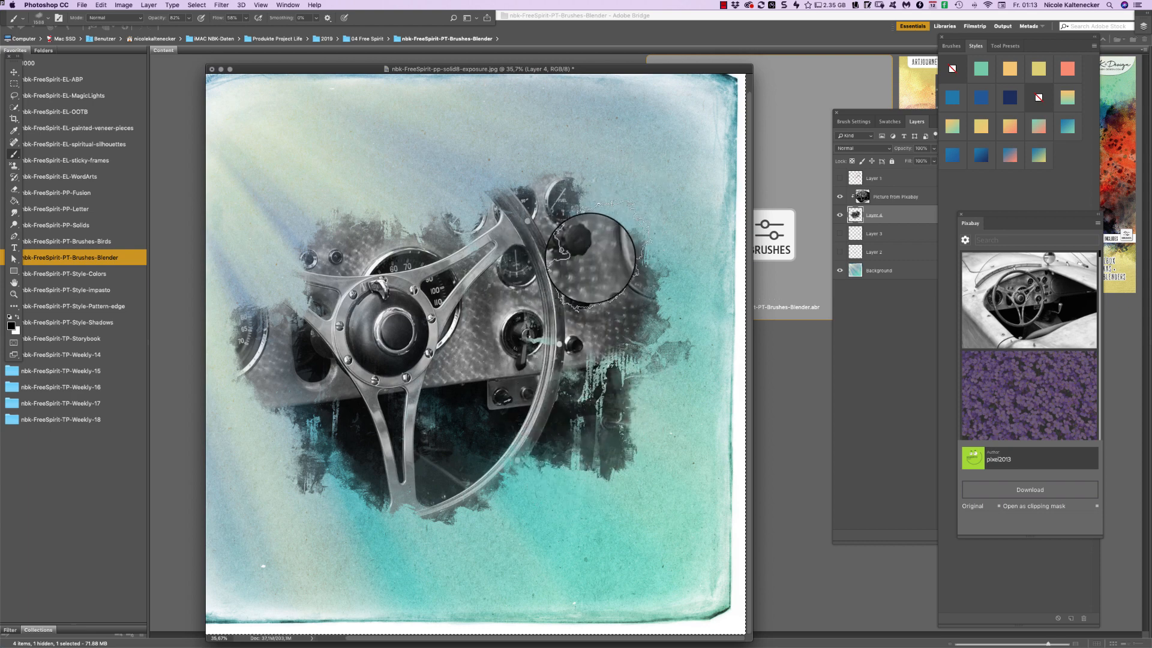
Blend the rough edges of the revealed photo on Layer 4 with the nbk-FreeSpirit-canvas Blender 4 brush
{"action": "right_click", "coordinate": [579, 250]}
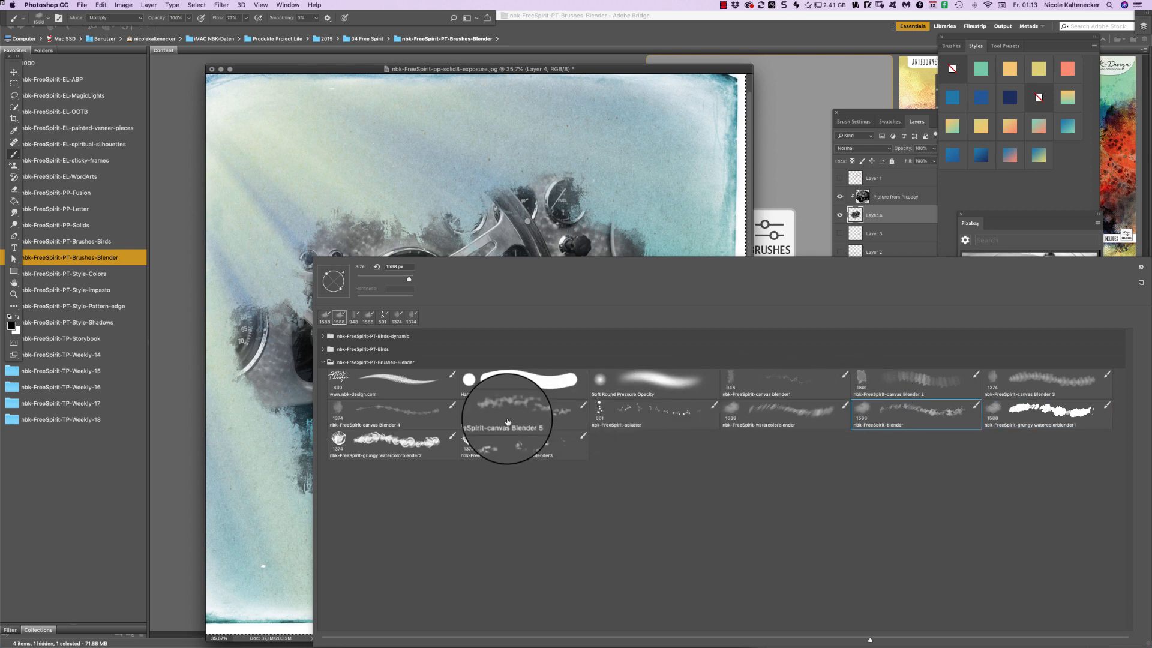
{"action": "double_click", "coordinate": [378, 408]}
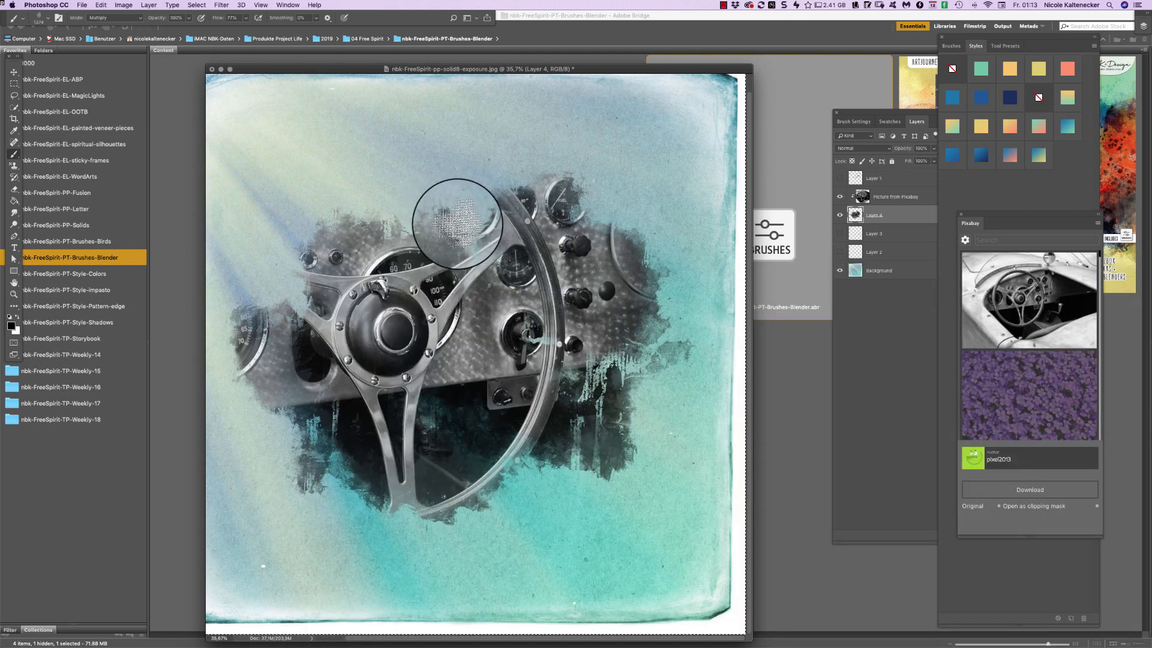
{"action": "mouse_move", "coordinate": [489, 238]}
{"action": "left_mouse_down"}
{"action": "mouse_move", "coordinate": [562, 240]}
{"action": "mouse_move", "coordinate": [593, 217]}
{"action": "mouse_move", "coordinate": [613, 229]}
{"action": "mouse_move", "coordinate": [630, 244]}
{"action": "mouse_move", "coordinate": [558, 215]}
{"action": "mouse_move", "coordinate": [579, 307]}
{"action": "mouse_move", "coordinate": [620, 402]}
{"action": "mouse_move", "coordinate": [645, 375]}
{"action": "mouse_move", "coordinate": [652, 382]}
{"action": "mouse_move", "coordinate": [601, 406]}
{"action": "mouse_move", "coordinate": [506, 422]}
{"action": "mouse_move", "coordinate": [451, 491]}
{"action": "mouse_move", "coordinate": [458, 512]}
{"action": "mouse_move", "coordinate": [502, 476]}
{"action": "mouse_move", "coordinate": [433, 468]}
{"action": "mouse_move", "coordinate": [311, 421]}
{"action": "mouse_move", "coordinate": [387, 446]}
{"action": "mouse_move", "coordinate": [303, 430]}
{"action": "mouse_move", "coordinate": [314, 353]}
{"action": "mouse_move", "coordinate": [589, 206]}
{"action": "mouse_move", "coordinate": [378, 362]}
{"action": "mouse_move", "coordinate": [310, 274]}
{"action": "mouse_move", "coordinate": [309, 345]}
{"action": "mouse_move", "coordinate": [242, 406]}
{"action": "mouse_move", "coordinate": [315, 398]}
{"action": "mouse_move", "coordinate": [475, 339]}
{"action": "mouse_move", "coordinate": [499, 213]}
{"action": "mouse_move", "coordinate": [505, 273]}
{"action": "mouse_move", "coordinate": [482, 287]}
{"action": "mouse_move", "coordinate": [705, 195]}
{"action": "left_mouse_up"}
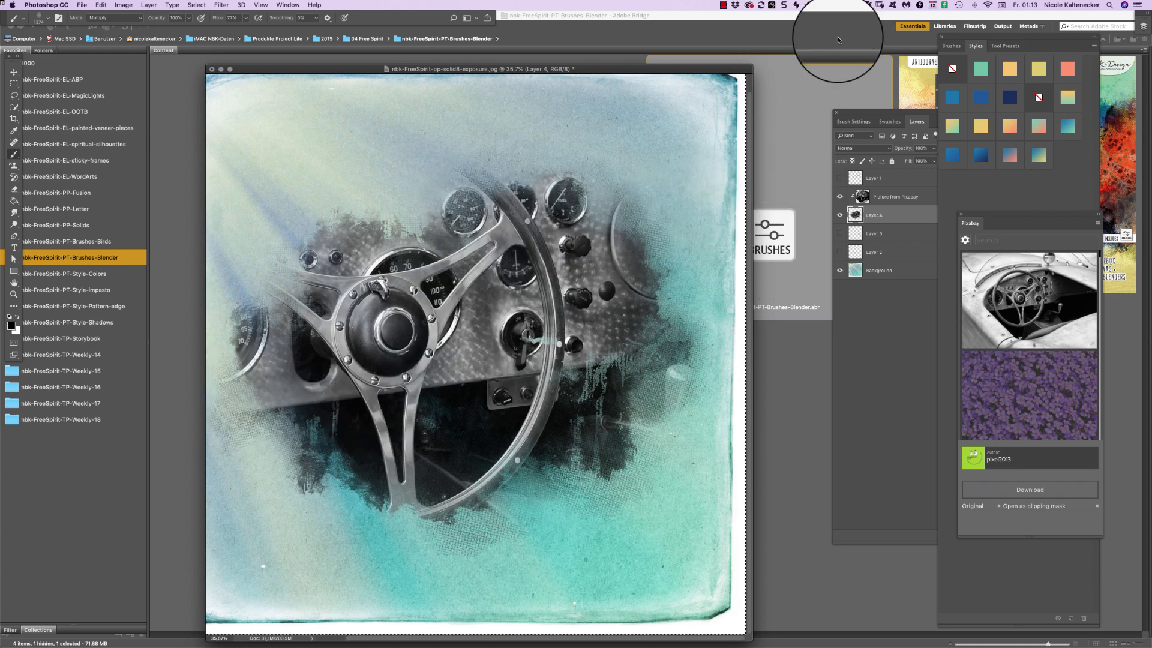
Empty Layer 4 and paint across its middle with the nbk-FreeSpirit-grungy watercolorblender2 brush to reveal the photo
{"action": "key", "text": "ctrl+z"}
{"action": "right_click", "coordinate": [476, 353]}
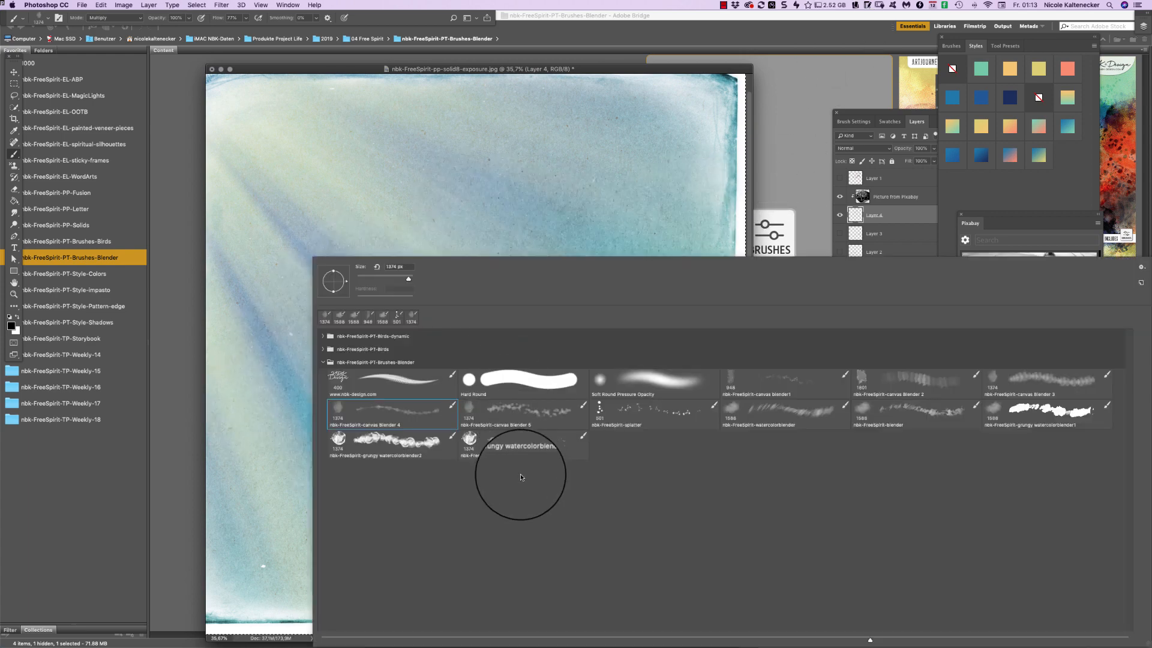
{"action": "double_click", "coordinate": [413, 444]}
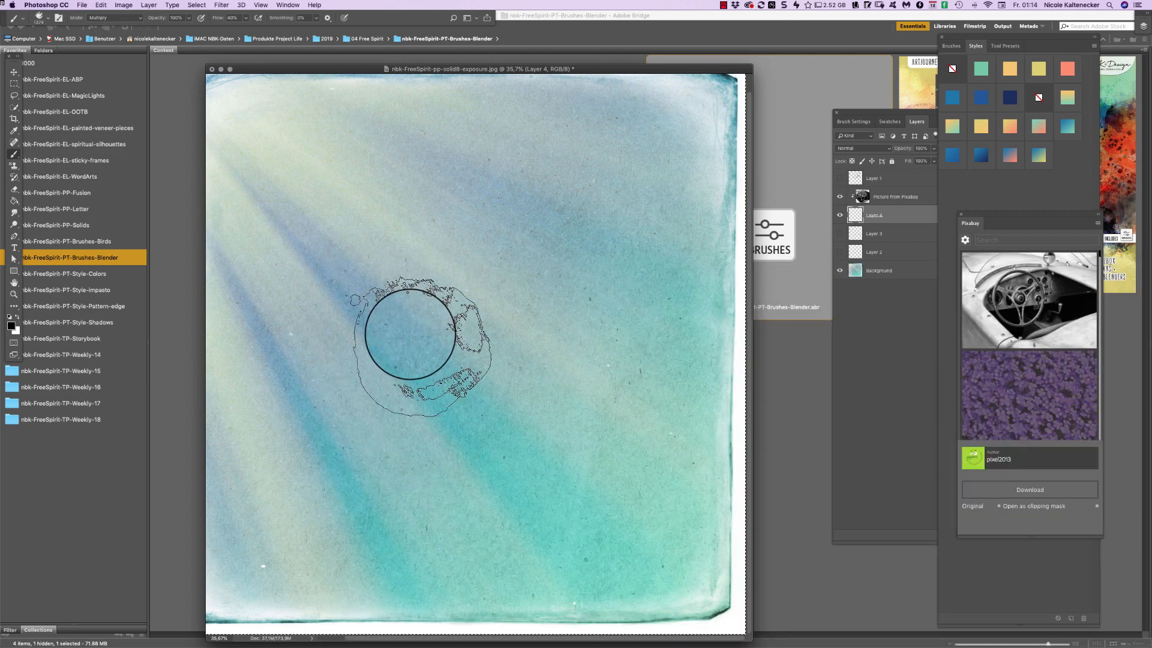
{"action": "mouse_move", "coordinate": [383, 332]}
{"action": "left_mouse_down"}
{"action": "mouse_move", "coordinate": [536, 316]}
{"action": "mouse_move", "coordinate": [564, 288]}
{"action": "mouse_move", "coordinate": [479, 307]}
{"action": "mouse_move", "coordinate": [560, 261]}
{"action": "mouse_move", "coordinate": [530, 292]}
{"action": "mouse_move", "coordinate": [546, 269]}
{"action": "mouse_move", "coordinate": [599, 246]}
{"action": "mouse_move", "coordinate": [614, 262]}
{"action": "mouse_move", "coordinate": [660, 230]}
{"action": "mouse_move", "coordinate": [670, 346]}
{"action": "mouse_move", "coordinate": [665, 300]}
{"action": "mouse_move", "coordinate": [623, 220]}
{"action": "mouse_move", "coordinate": [658, 340]}
{"action": "mouse_move", "coordinate": [613, 331]}
{"action": "mouse_move", "coordinate": [649, 309]}
{"action": "mouse_move", "coordinate": [642, 294]}
{"action": "mouse_move", "coordinate": [693, 333]}
{"action": "mouse_move", "coordinate": [625, 324]}
{"action": "mouse_move", "coordinate": [653, 330]}
{"action": "mouse_move", "coordinate": [635, 392]}
{"action": "mouse_move", "coordinate": [519, 413]}
{"action": "mouse_move", "coordinate": [519, 399]}
{"action": "mouse_move", "coordinate": [573, 390]}
{"action": "mouse_move", "coordinate": [492, 413]}
{"action": "mouse_move", "coordinate": [498, 404]}
{"action": "mouse_move", "coordinate": [482, 401]}
{"action": "mouse_move", "coordinate": [252, 416]}
{"action": "mouse_move", "coordinate": [334, 395]}
{"action": "mouse_move", "coordinate": [288, 363]}
{"action": "mouse_move", "coordinate": [301, 358]}
{"action": "mouse_move", "coordinate": [309, 383]}
{"action": "mouse_move", "coordinate": [339, 400]}
{"action": "mouse_move", "coordinate": [431, 407]}
{"action": "mouse_move", "coordinate": [502, 377]}
{"action": "mouse_move", "coordinate": [595, 367]}
{"action": "mouse_move", "coordinate": [492, 375]}
{"action": "mouse_move", "coordinate": [521, 326]}
{"action": "mouse_move", "coordinate": [513, 295]}
{"action": "mouse_move", "coordinate": [474, 274]}
{"action": "mouse_move", "coordinate": [261, 303]}
{"action": "mouse_move", "coordinate": [538, 277]}
{"action": "mouse_move", "coordinate": [558, 303]}
{"action": "mouse_move", "coordinate": [574, 410]}
{"action": "mouse_move", "coordinate": [487, 357]}
{"action": "mouse_move", "coordinate": [441, 354]}
{"action": "mouse_move", "coordinate": [450, 384]}
{"action": "mouse_move", "coordinate": [552, 246]}
{"action": "mouse_move", "coordinate": [470, 198]}
{"action": "mouse_move", "coordinate": [513, 282]}
{"action": "mouse_move", "coordinate": [596, 352]}
{"action": "mouse_move", "coordinate": [727, 332]}
{"action": "left_mouse_up"}
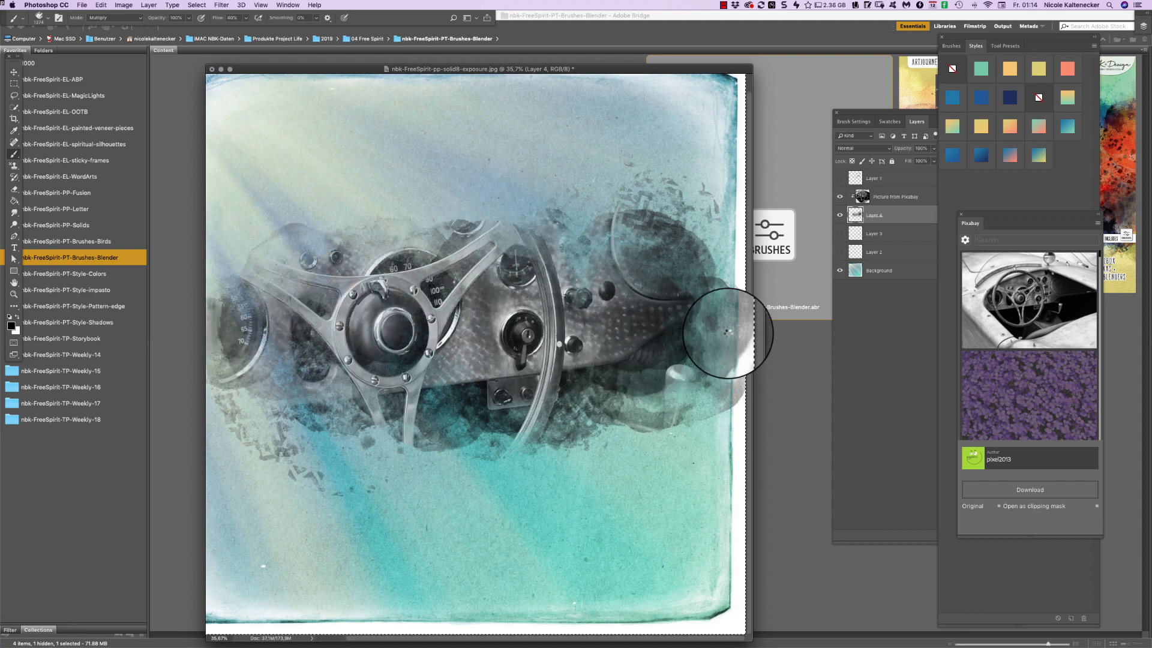
Empty Layer 4 and reveal the steering wheel and dashboard with grungy dabs of the nbk-FreeSpirit-grungy watercolorblender3 brush
{"action": "right_click", "coordinate": [758, 304]}
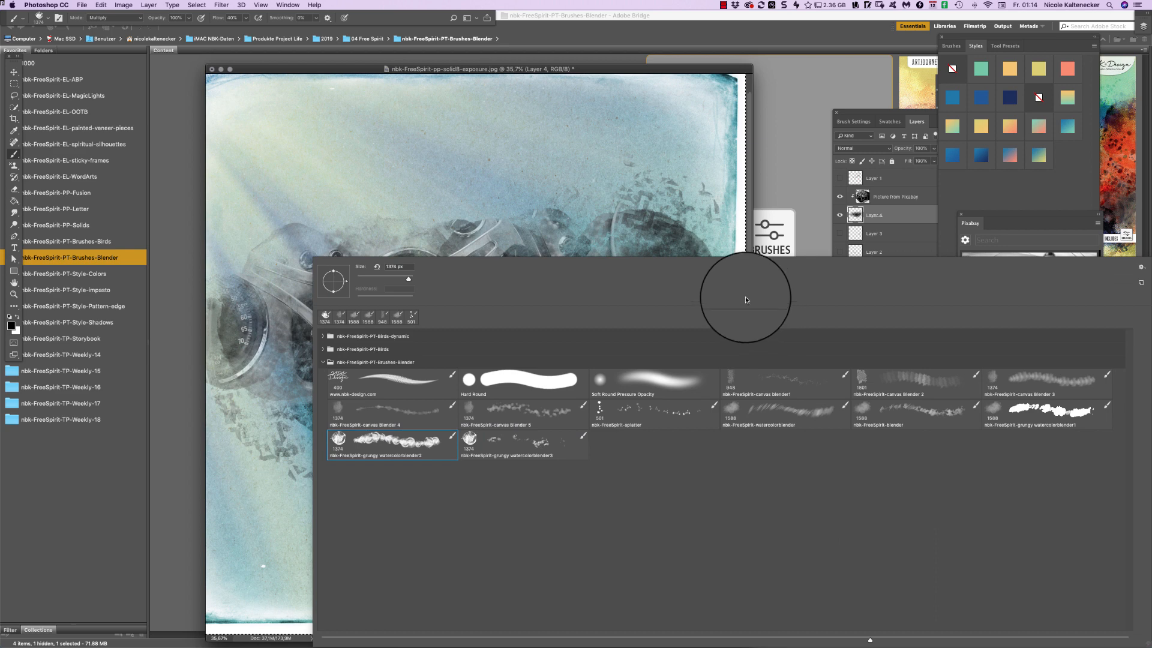
{"action": "left_click", "coordinate": [516, 224]}
{"action": "key", "text": "Delete"}
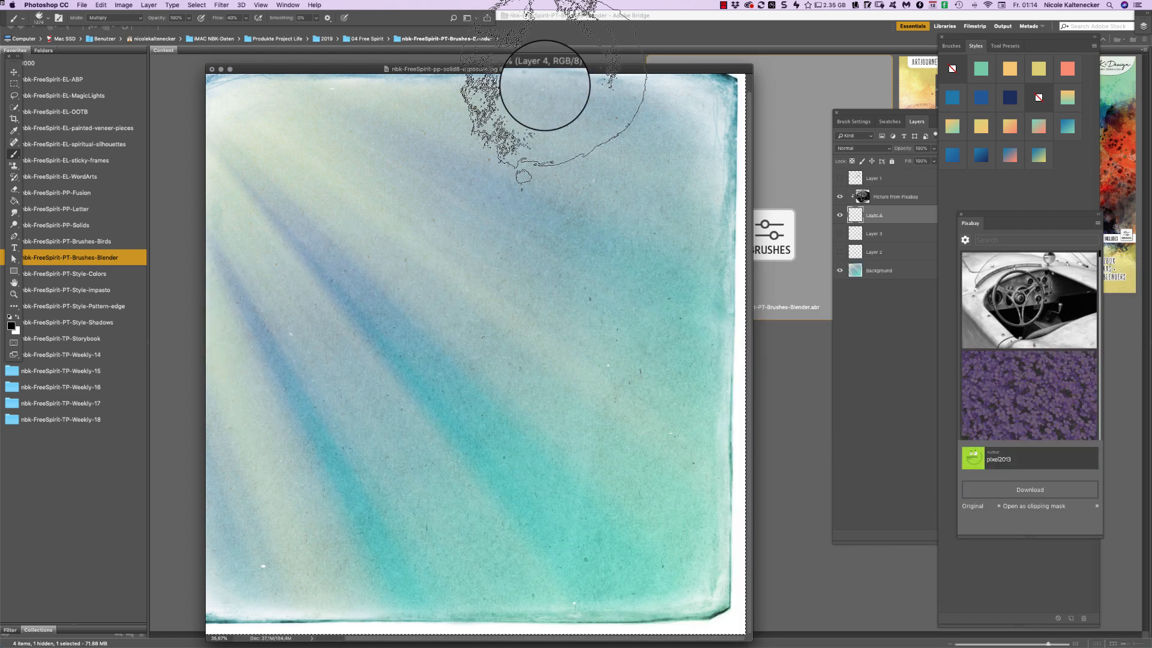
{"action": "right_click", "coordinate": [464, 317]}
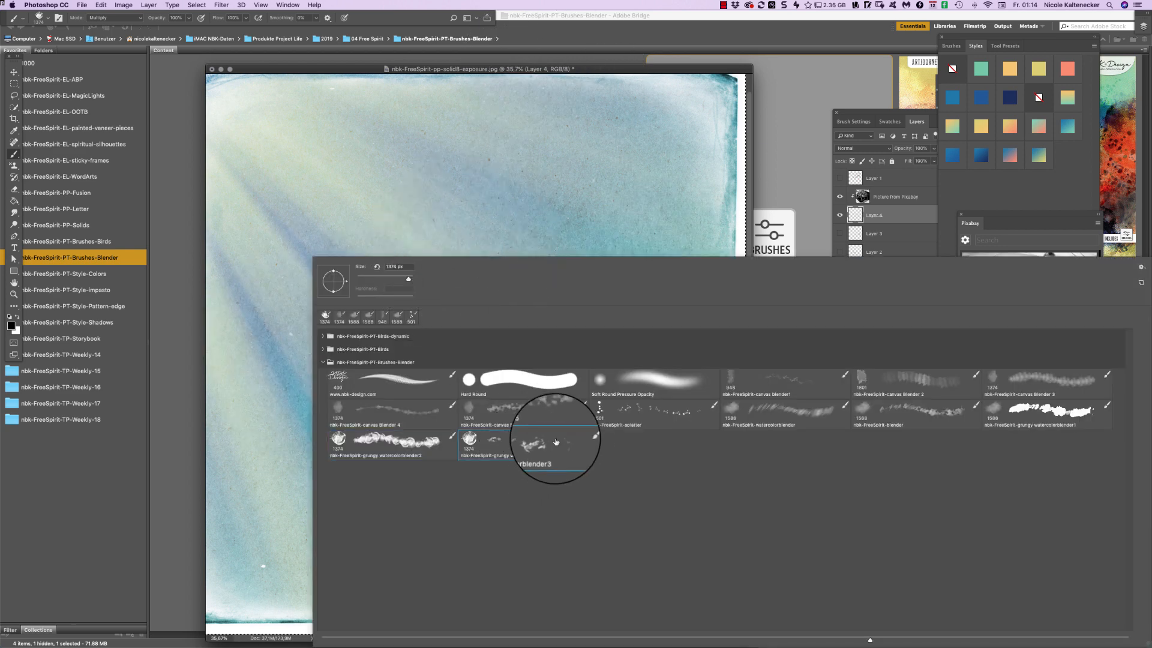
{"action": "double_click", "coordinate": [556, 442]}
{"action": "left_click", "coordinate": [522, 367]}
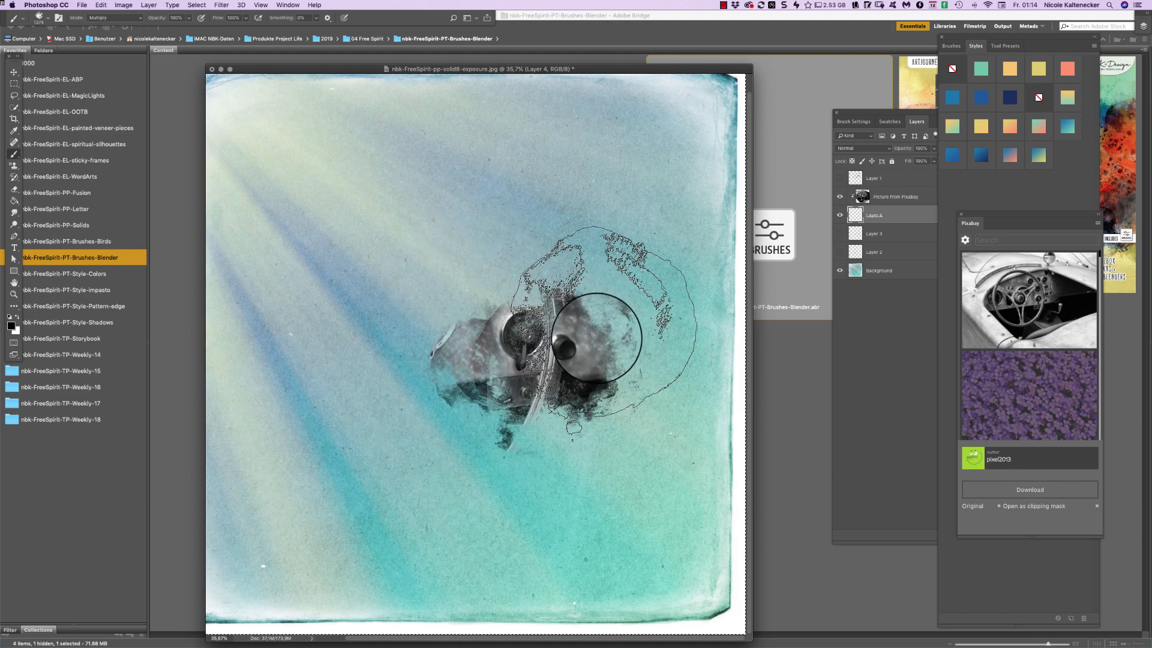
{"action": "left_click", "coordinate": [643, 290]}
{"action": "left_click", "coordinate": [420, 331]}
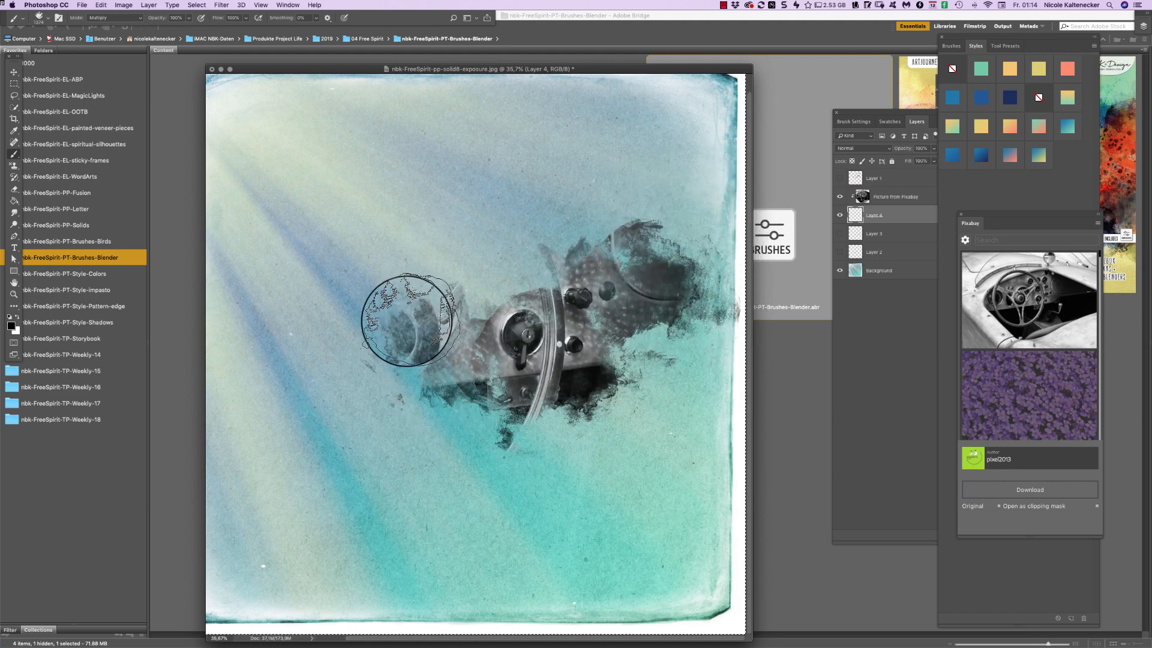
{"action": "mouse_move", "coordinate": [409, 319]}
{"action": "left_mouse_down"}
{"action": "mouse_move", "coordinate": [253, 318]}
{"action": "mouse_move", "coordinate": [280, 326]}
{"action": "mouse_move", "coordinate": [373, 410]}
{"action": "mouse_move", "coordinate": [387, 444]}
{"action": "mouse_move", "coordinate": [430, 456]}
{"action": "mouse_move", "coordinate": [488, 276]}
{"action": "mouse_move", "coordinate": [455, 254]}
{"action": "mouse_move", "coordinate": [494, 368]}
{"action": "mouse_move", "coordinate": [480, 371]}
{"action": "mouse_move", "coordinate": [549, 312]}
{"action": "left_mouse_up"}
Scatter dots along the lower and upper edges of the revealed photo on Layer 4 with the nbk-FreeSpirit-splatter brush
{"action": "right_click", "coordinate": [557, 305]}
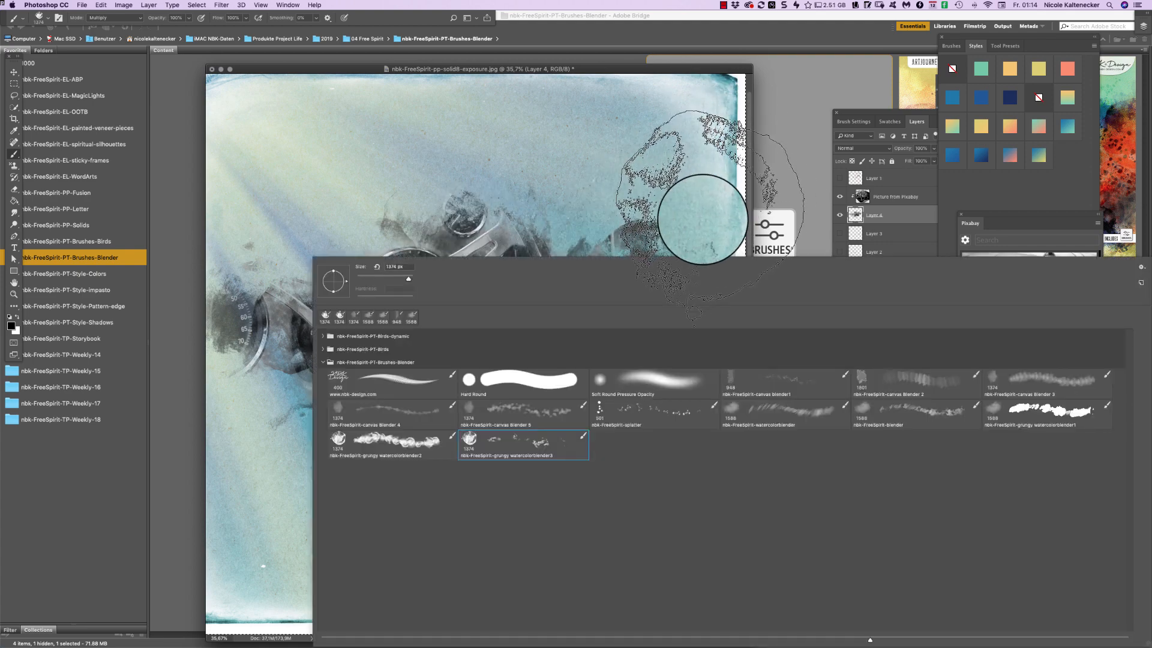
{"action": "double_click", "coordinate": [617, 411]}
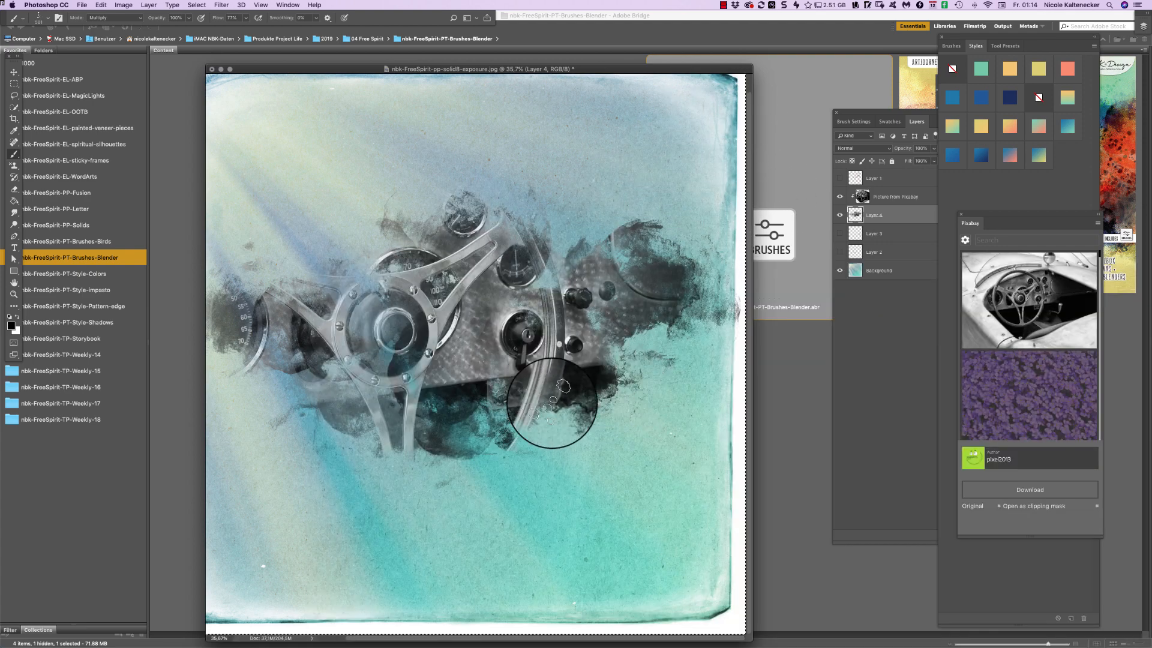
{"action": "left_click_drag", "start_coordinate": [499, 432], "coordinate": [451, 469]}
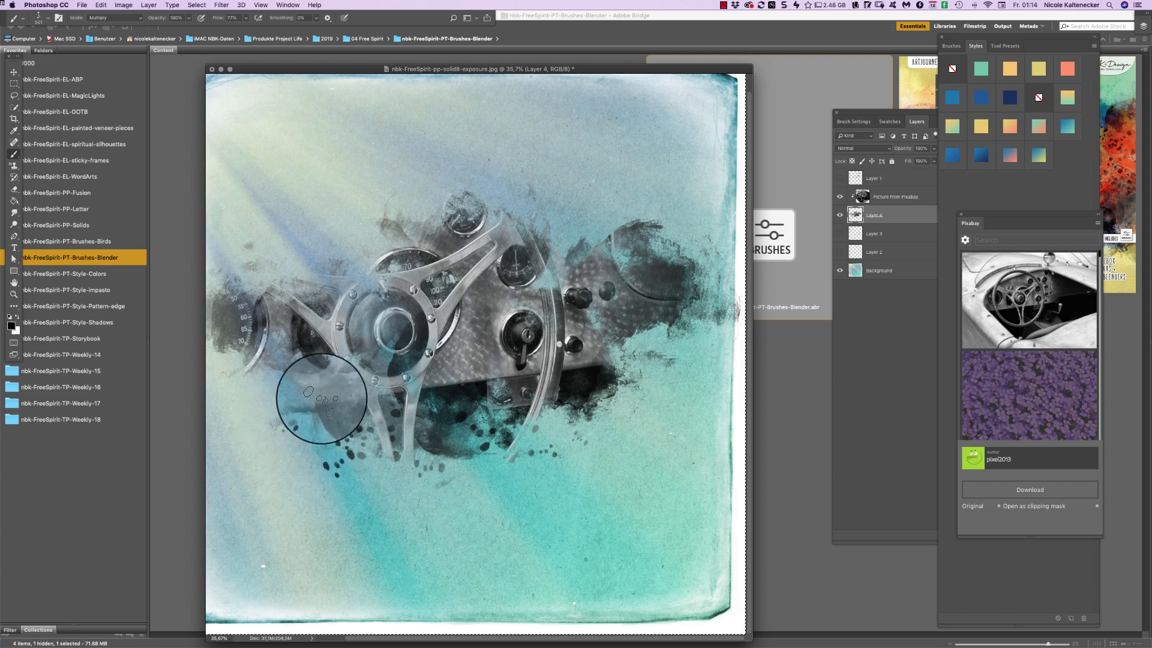
{"action": "mouse_move", "coordinate": [322, 399]}
{"action": "left_mouse_down"}
{"action": "mouse_move", "coordinate": [369, 237]}
{"action": "mouse_move", "coordinate": [367, 257]}
{"action": "mouse_move", "coordinate": [292, 287]}
{"action": "mouse_move", "coordinate": [479, 248]}
{"action": "mouse_move", "coordinate": [597, 240]}
{"action": "mouse_move", "coordinate": [572, 265]}
{"action": "mouse_move", "coordinate": [518, 417]}
{"action": "left_mouse_up"}
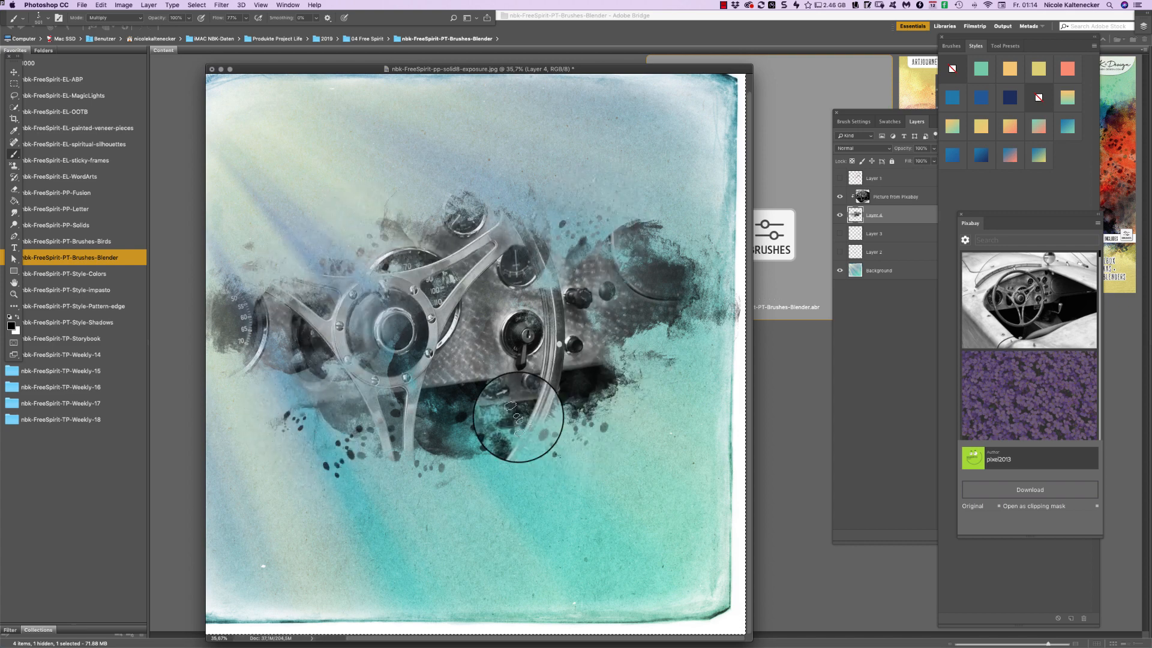
Add canvas texture around the grungy, splattered photo edges on Layer 4 with the nbk-FreeSpirit-canvas blender1 brush
{"action": "right_click", "coordinate": [519, 420]}
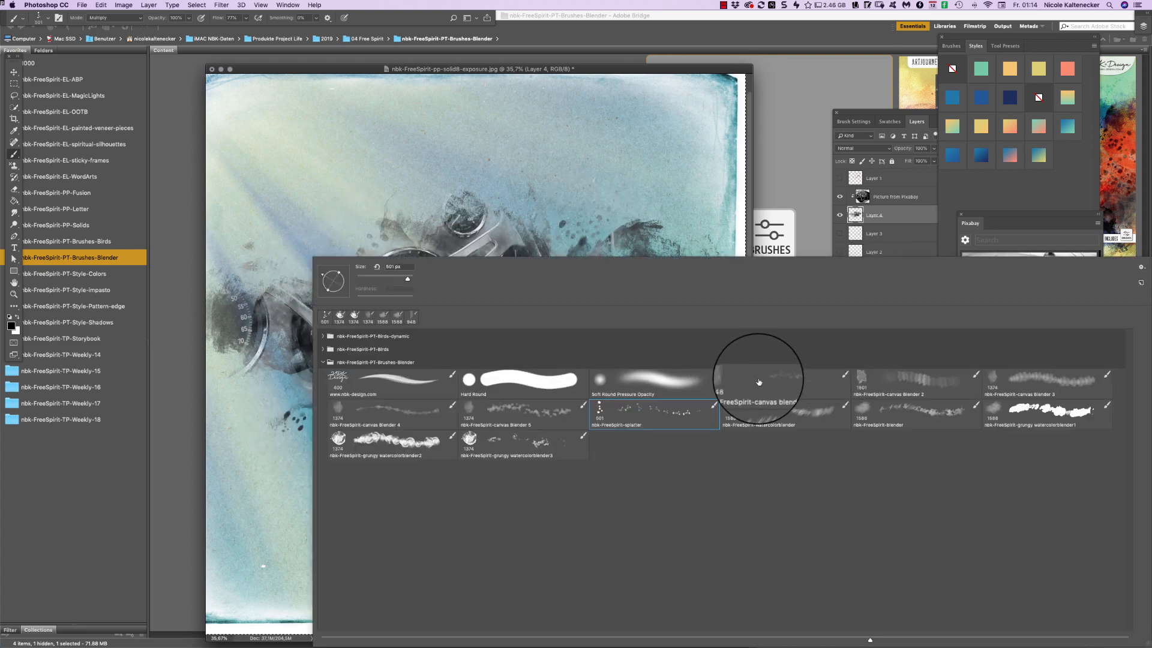
{"action": "left_click", "coordinate": [561, 239]}
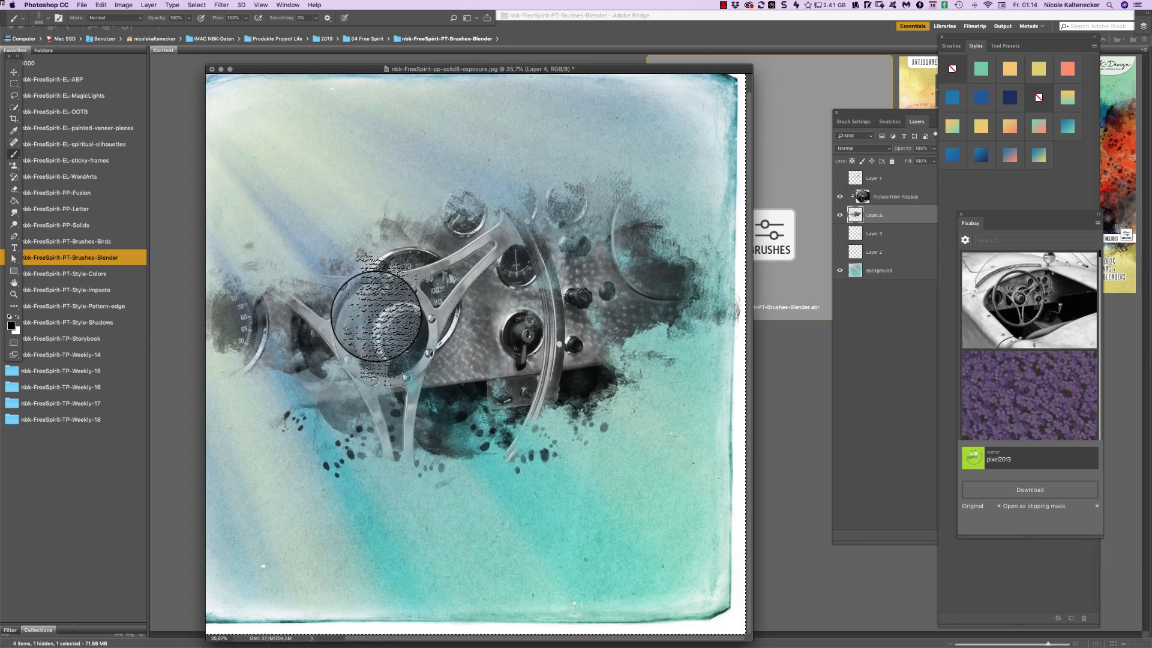
{"action": "mouse_move", "coordinate": [258, 379]}
{"action": "left_mouse_down"}
{"action": "mouse_move", "coordinate": [352, 426]}
{"action": "mouse_move", "coordinate": [379, 422]}
{"action": "mouse_move", "coordinate": [431, 463]}
{"action": "mouse_move", "coordinate": [477, 454]}
{"action": "mouse_move", "coordinate": [628, 324]}
{"action": "mouse_move", "coordinate": [685, 311]}
{"action": "left_mouse_up"}
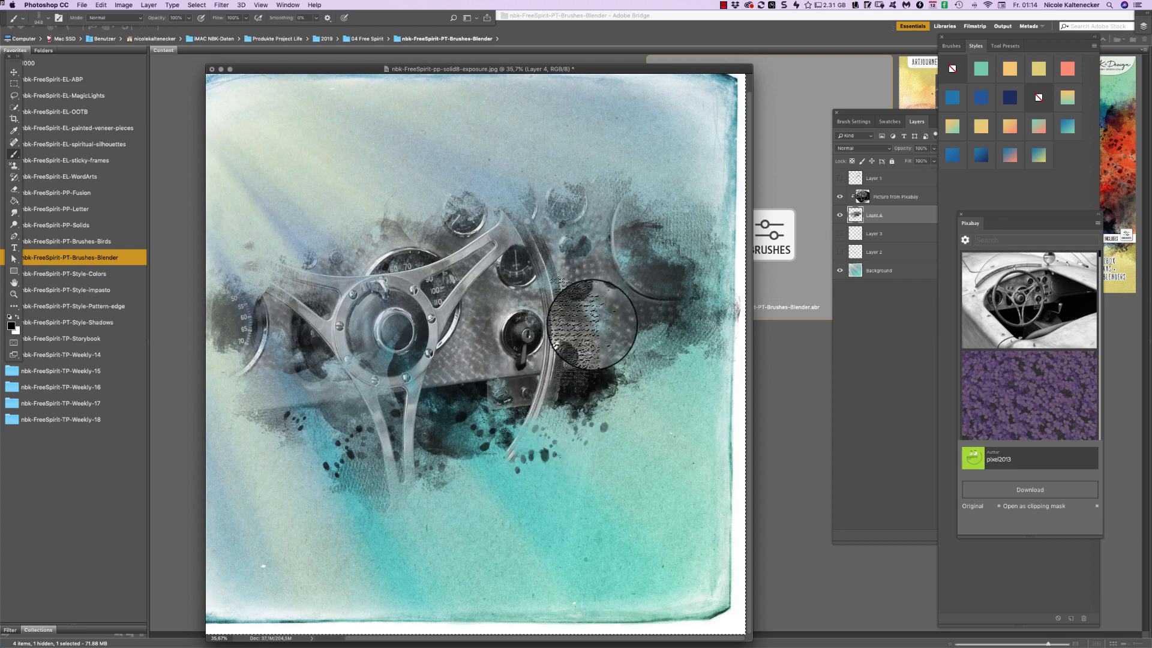
Blend the edges of the revealed dashboard photo on Layer 4 with canvas texture using the nbk-FreeSpirit-canvas Blender 4 brush
{"action": "right_click", "coordinate": [708, 360]}
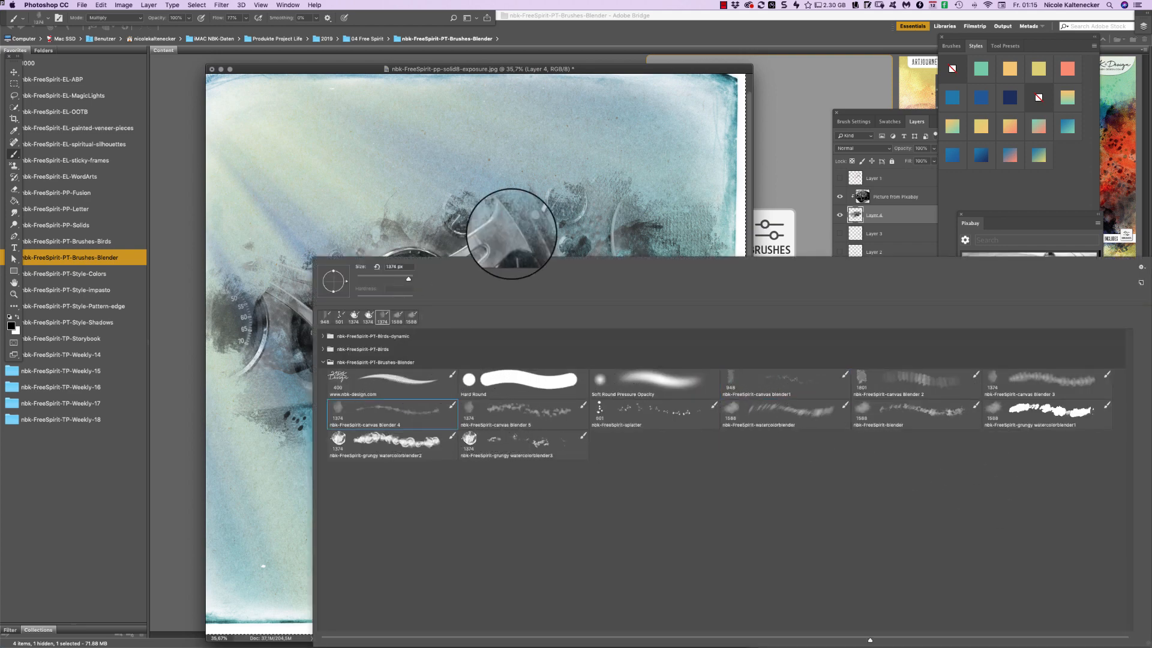
{"action": "left_click", "coordinate": [511, 233]}
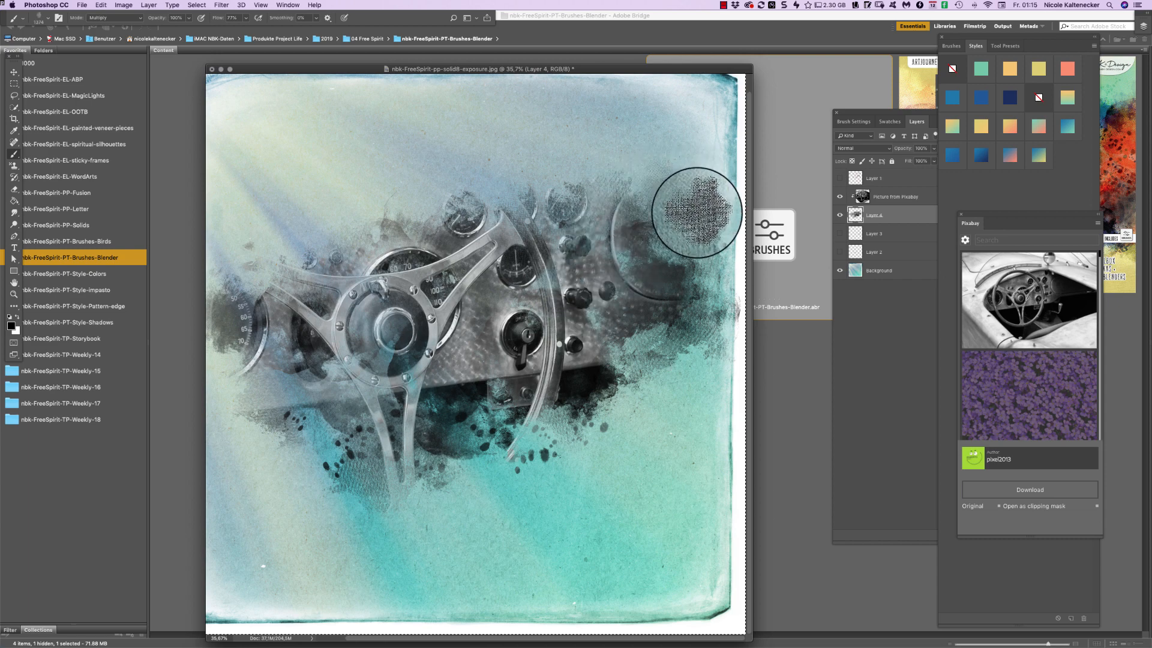
{"action": "mouse_move", "coordinate": [697, 213]}
{"action": "left_mouse_down"}
{"action": "mouse_move", "coordinate": [641, 300]}
{"action": "mouse_move", "coordinate": [601, 234]}
{"action": "mouse_move", "coordinate": [606, 342]}
{"action": "mouse_move", "coordinate": [635, 393]}
{"action": "mouse_move", "coordinate": [617, 343]}
{"action": "mouse_move", "coordinate": [573, 348]}
{"action": "mouse_move", "coordinate": [542, 398]}
{"action": "mouse_move", "coordinate": [500, 397]}
{"action": "mouse_move", "coordinate": [450, 439]}
{"action": "mouse_move", "coordinate": [286, 412]}
{"action": "mouse_move", "coordinate": [332, 424]}
{"action": "mouse_move", "coordinate": [307, 457]}
{"action": "mouse_move", "coordinate": [210, 335]}
{"action": "mouse_move", "coordinate": [270, 250]}
{"action": "mouse_move", "coordinate": [283, 283]}
{"action": "mouse_move", "coordinate": [350, 244]}
{"action": "mouse_move", "coordinate": [424, 226]}
{"action": "mouse_move", "coordinate": [465, 225]}
{"action": "mouse_move", "coordinate": [342, 254]}
{"action": "mouse_move", "coordinate": [466, 244]}
{"action": "mouse_move", "coordinate": [751, 138]}
{"action": "left_mouse_up"}
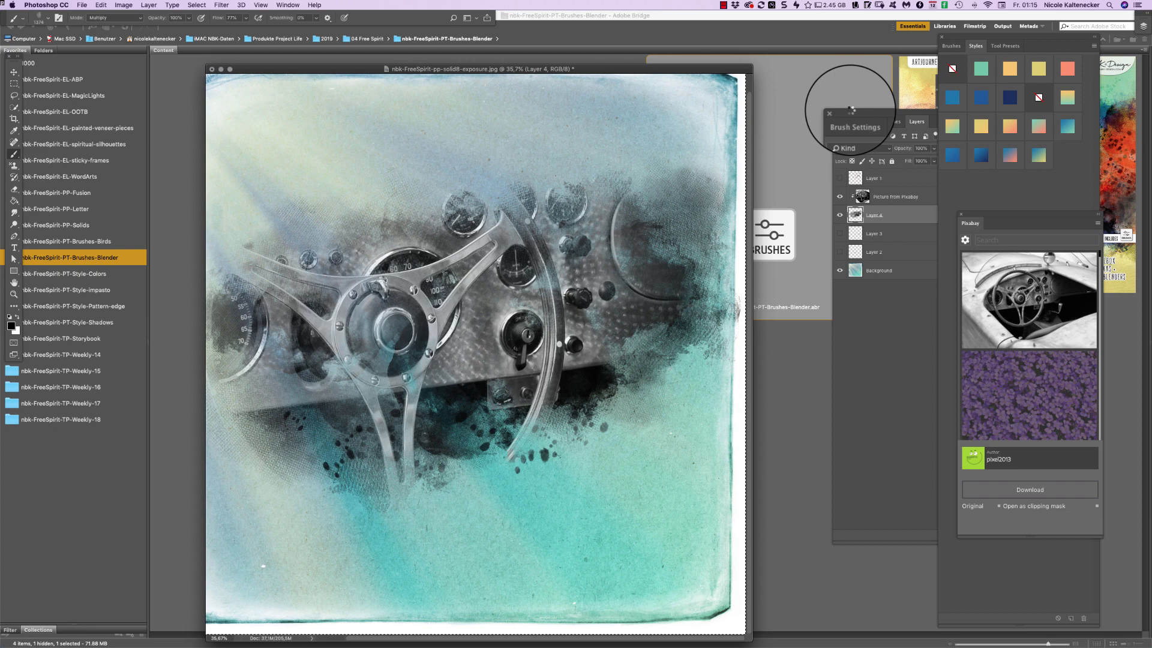
{"action": "left_click_drag", "start_coordinate": [851, 110], "coordinate": [852, 117]}
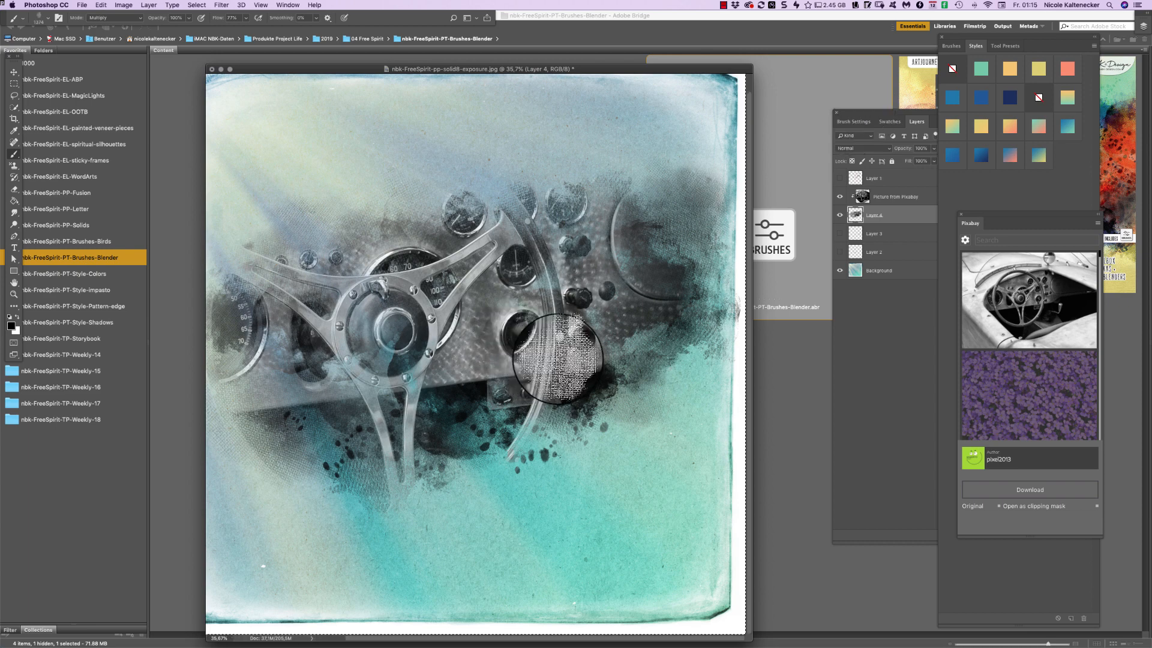
{"action": "right_click", "coordinate": [568, 338]}
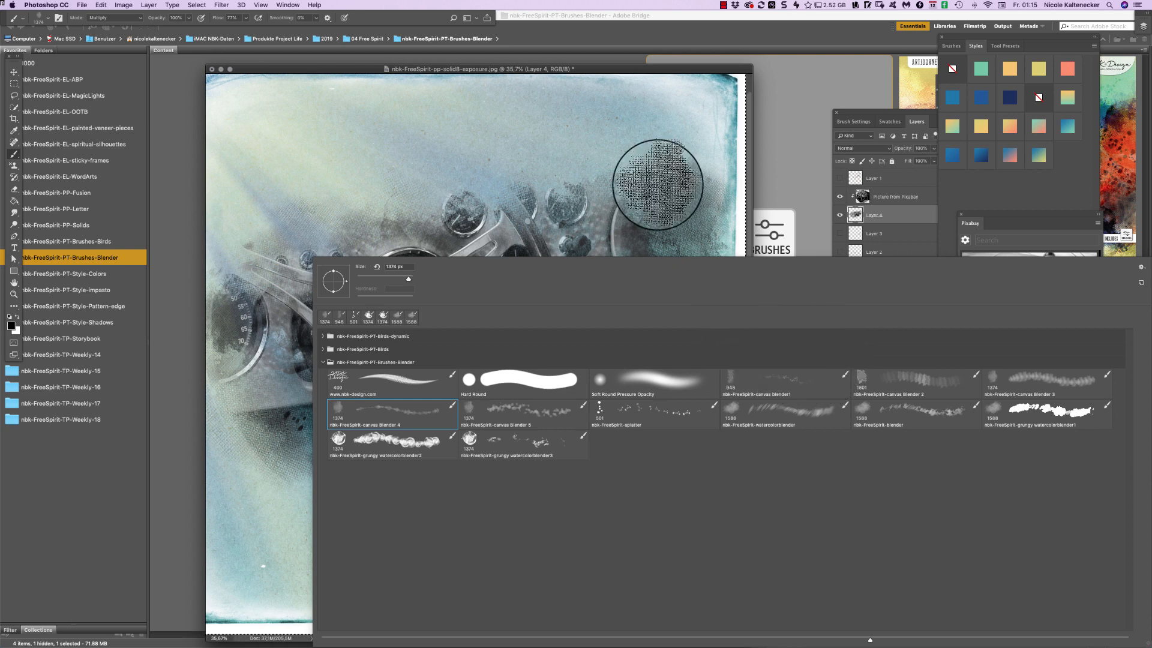
{"action": "left_click", "coordinate": [658, 182]}
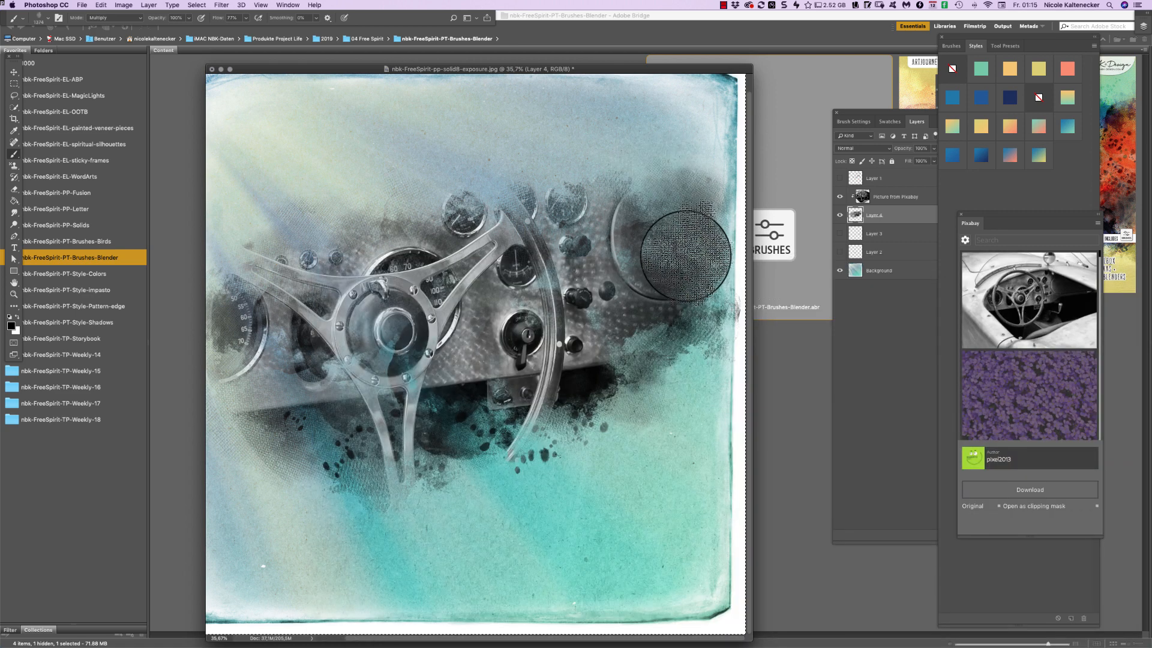
{"action": "left_click_drag", "start_coordinate": [686, 256], "coordinate": [638, 233]}
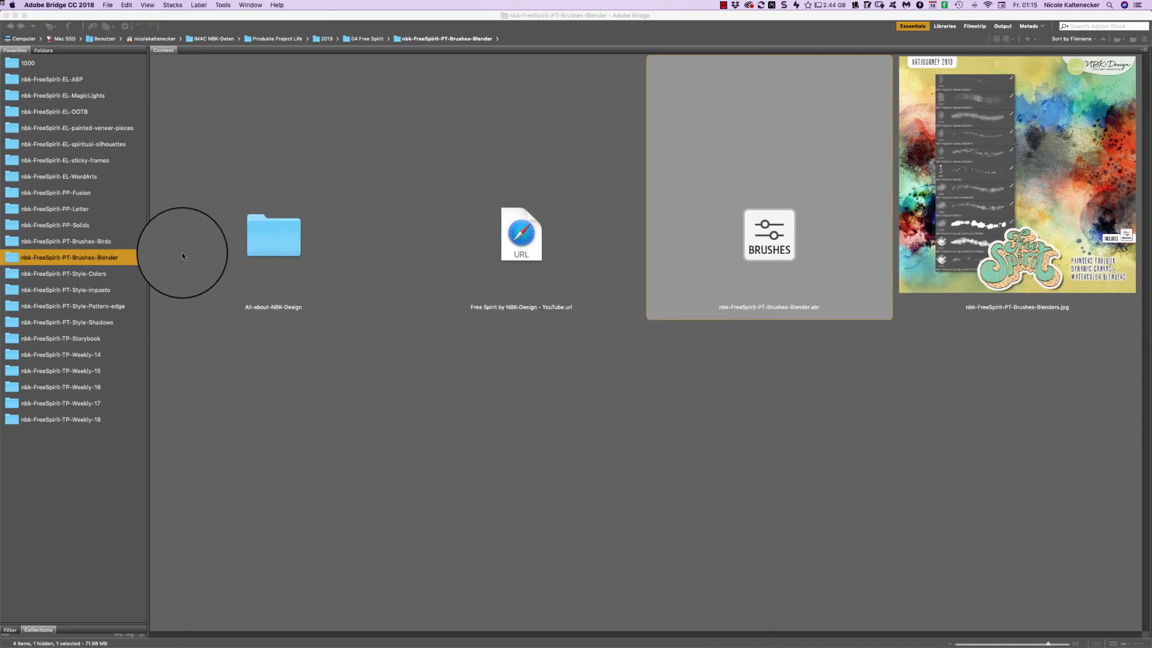
Switch to Bridge, view the nbk-FreeSpirit-PT-Style-Colors folder, and load nbk-freespirit-PT-Style-impasto.asl from the nbk-FreeSpirit-PT-Style-impasto folder into Photoshop
{"action": "left_click", "coordinate": [182, 252]}
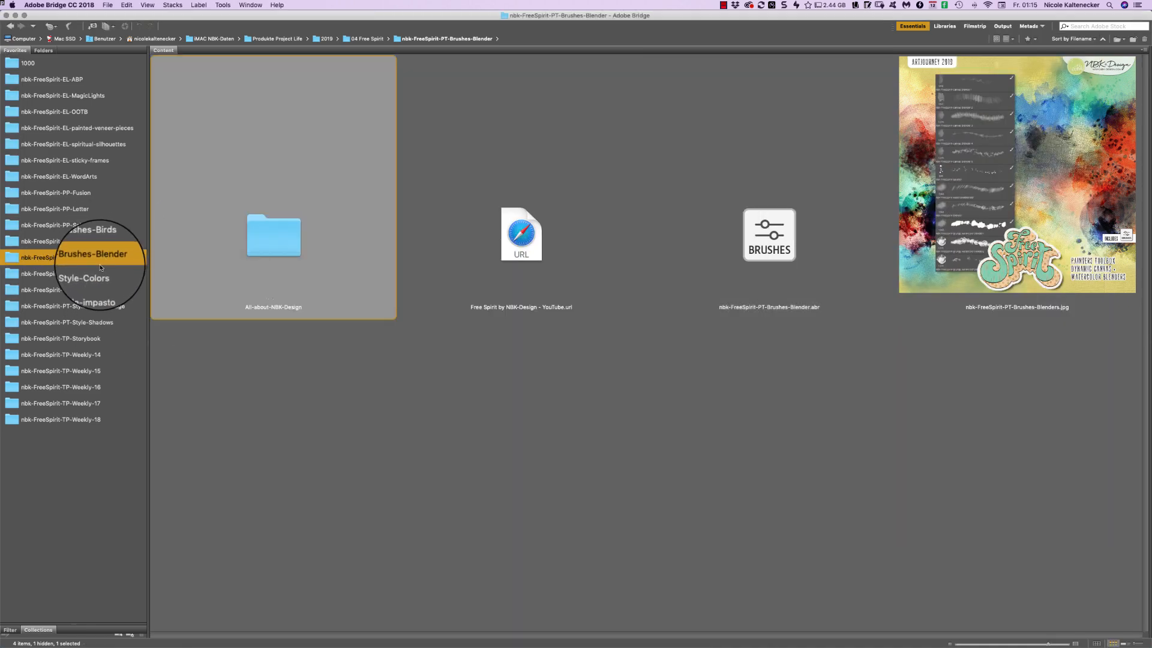
{"action": "left_click", "coordinate": [99, 274]}
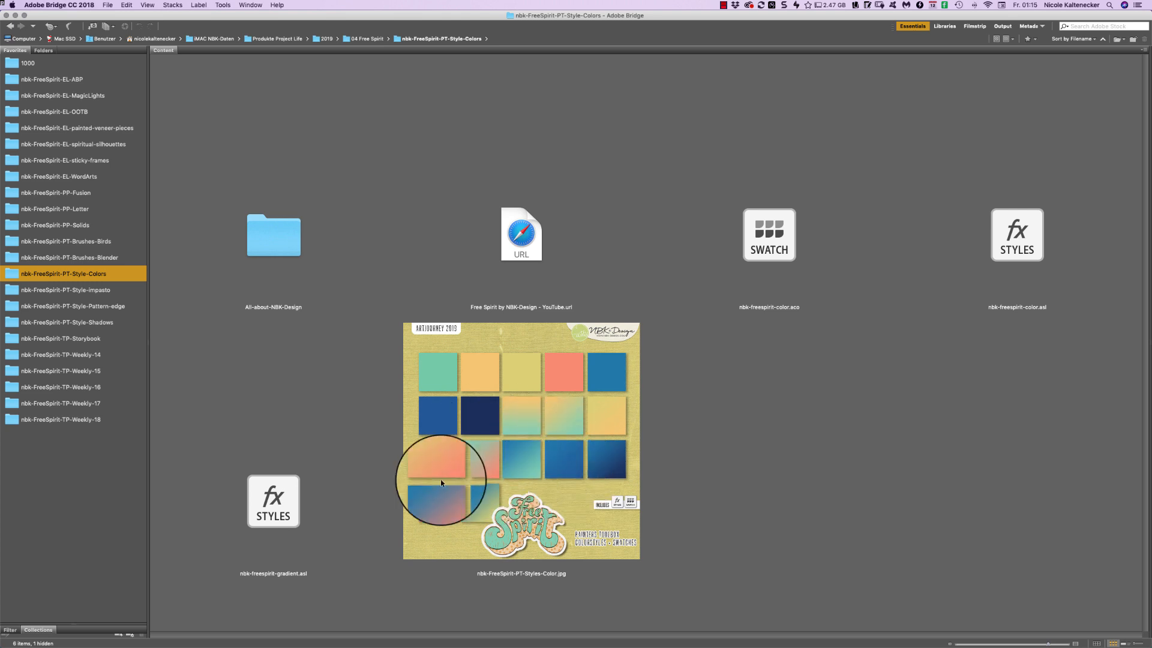
{"action": "left_click", "coordinate": [334, 528]}
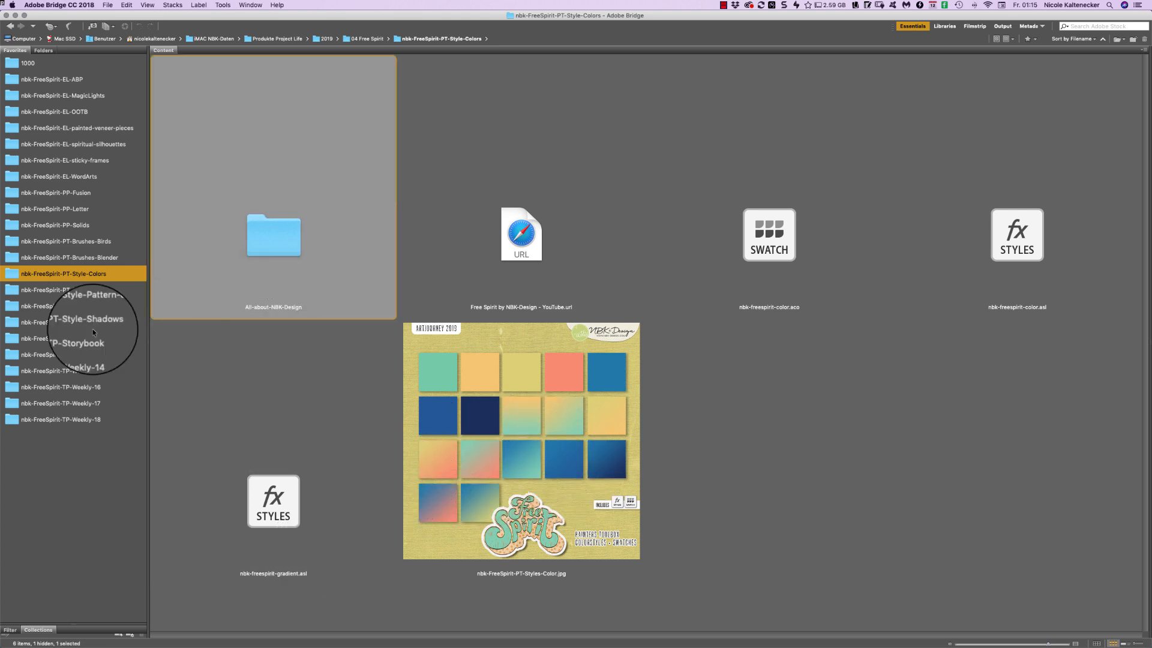
{"action": "left_click", "coordinate": [123, 288]}
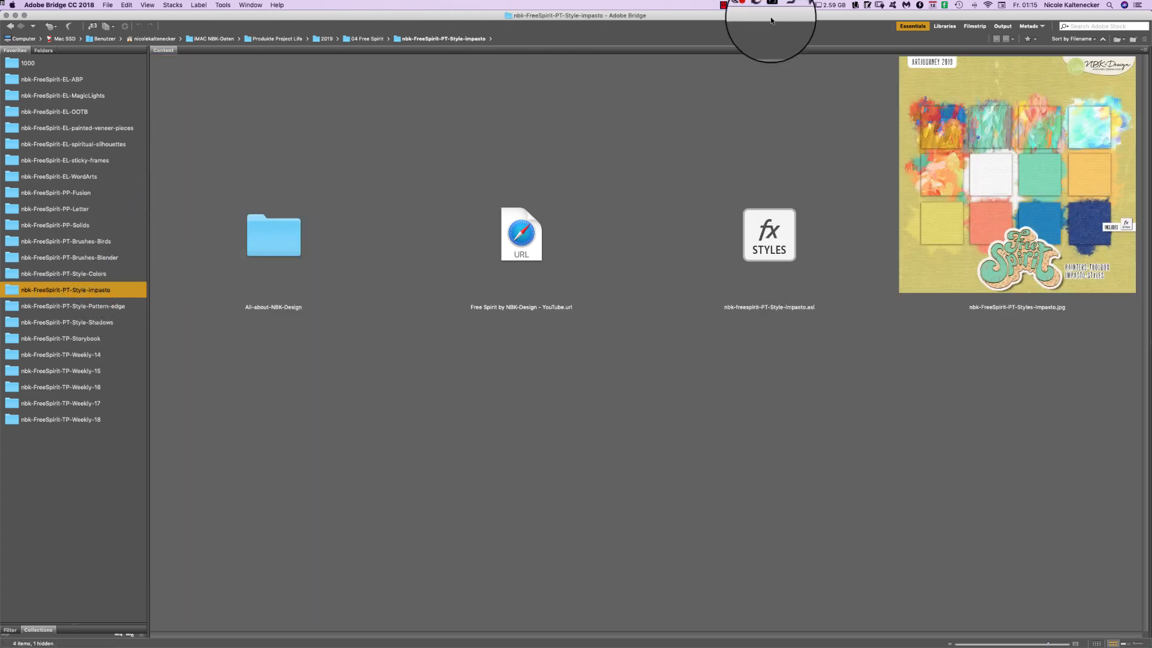
{"action": "left_click", "coordinate": [770, 252]}
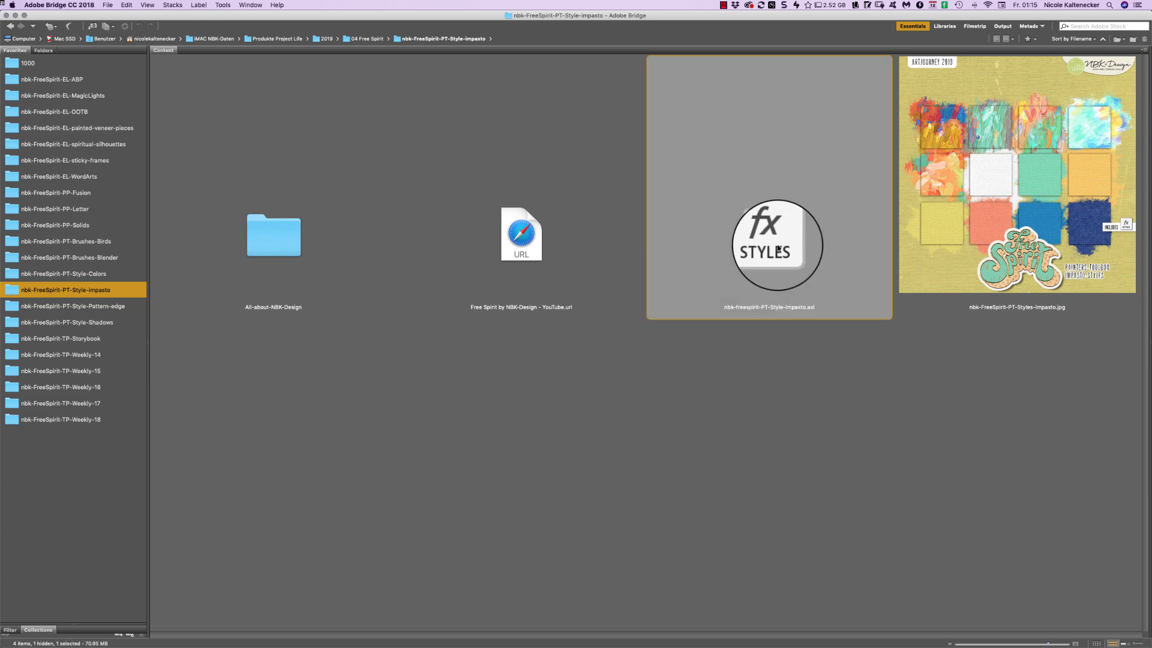
{"action": "double_click", "coordinate": [777, 241]}
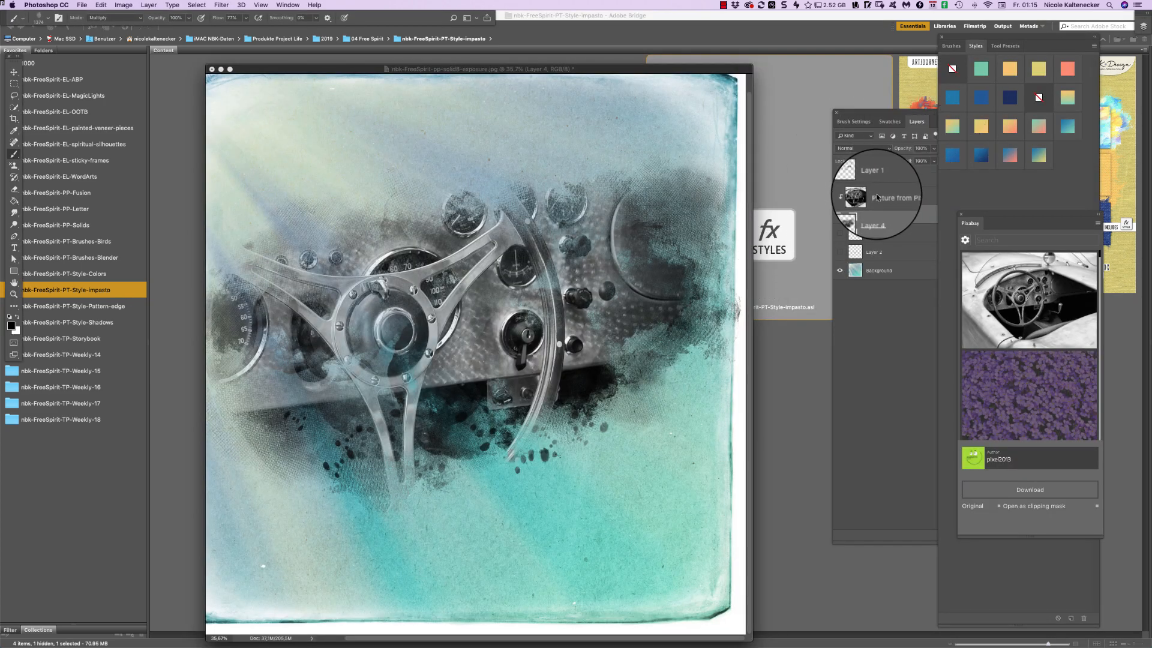
Clear the Pixabay panel out of the way and erase the photo from the Picture from Pixabay layer
{"action": "left_click_drag", "start_coordinate": [744, 69], "coordinate": [734, 48]}
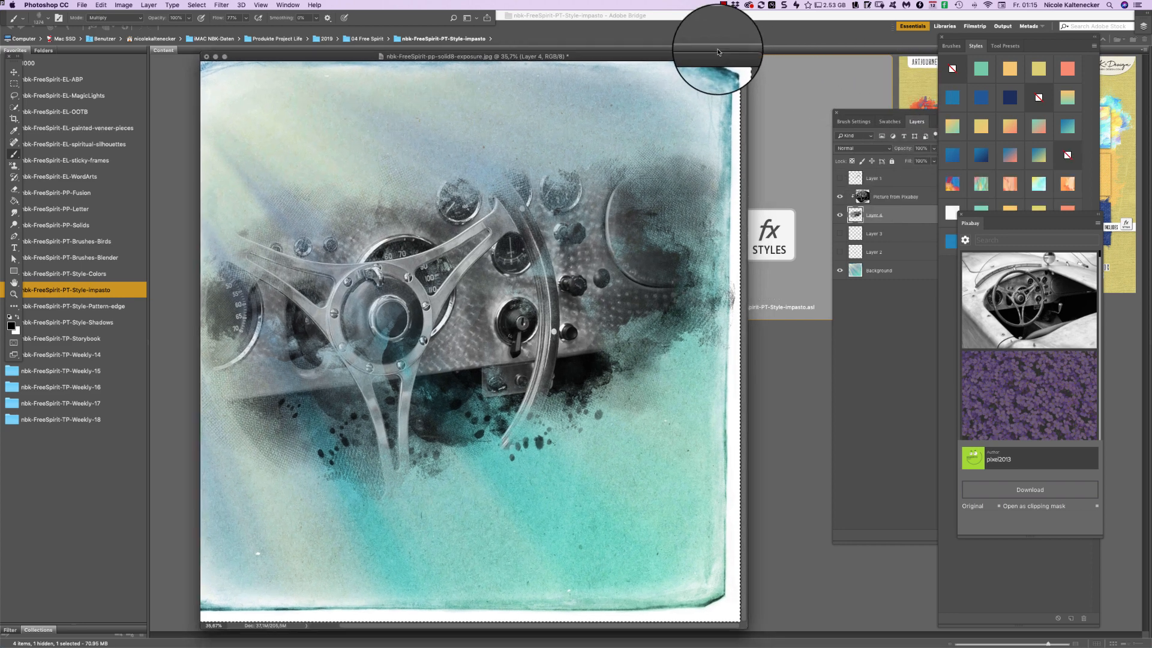
{"action": "left_click", "coordinate": [962, 215]}
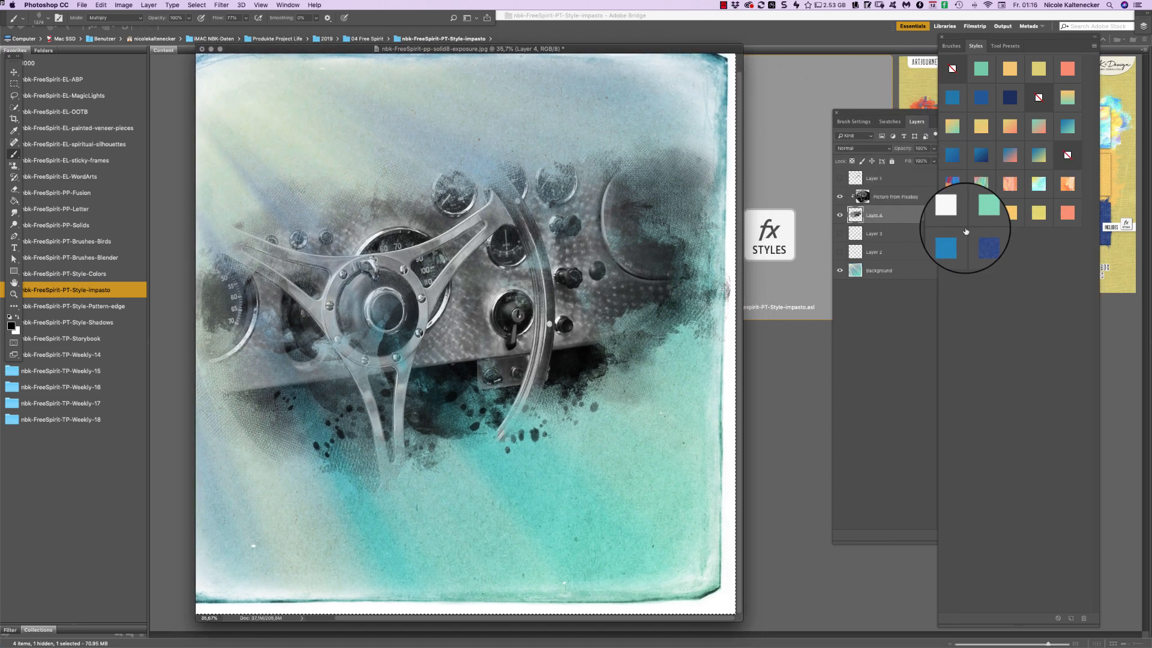
{"action": "left_click", "coordinate": [888, 197]}
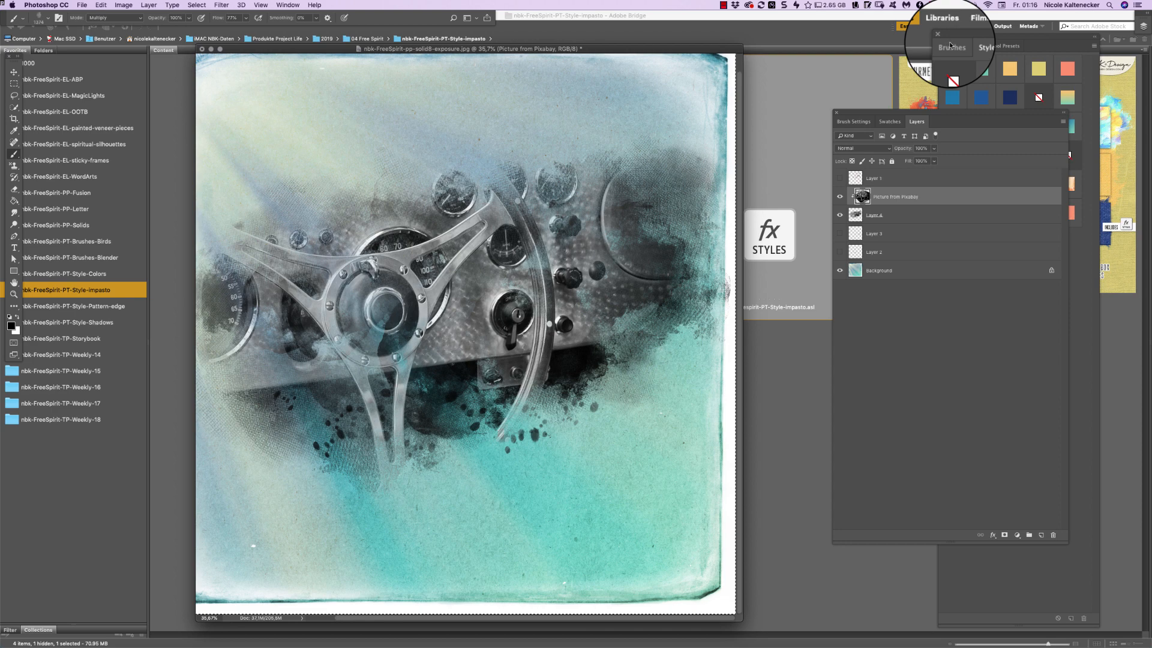
{"action": "key", "text": "Delete"}
{"action": "mouse_move", "coordinate": [965, 109]}
{"action": "left_mouse_down"}
{"action": "mouse_move", "coordinate": [782, 107]}
{"action": "mouse_move", "coordinate": [812, 88]}
{"action": "left_mouse_up"}
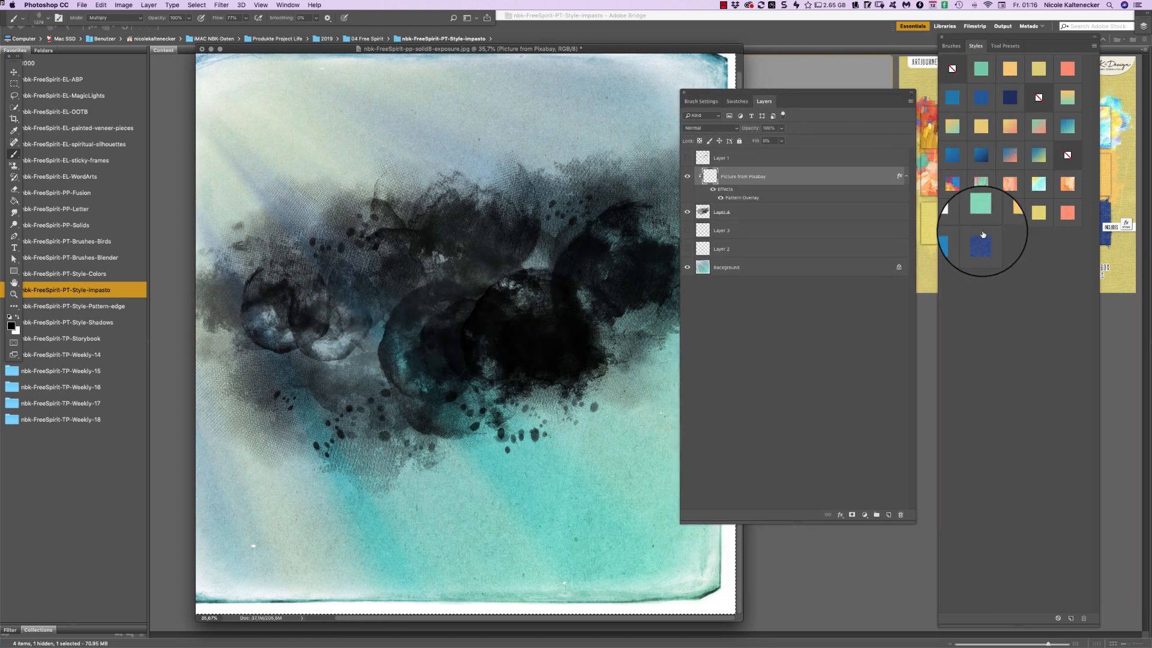
Try the dark blue, blue and coral impasto styles on Layer 4's brushwork, finishing with the yellow one
{"action": "left_click", "coordinate": [797, 210]}
{"action": "left_click", "coordinate": [979, 239]}
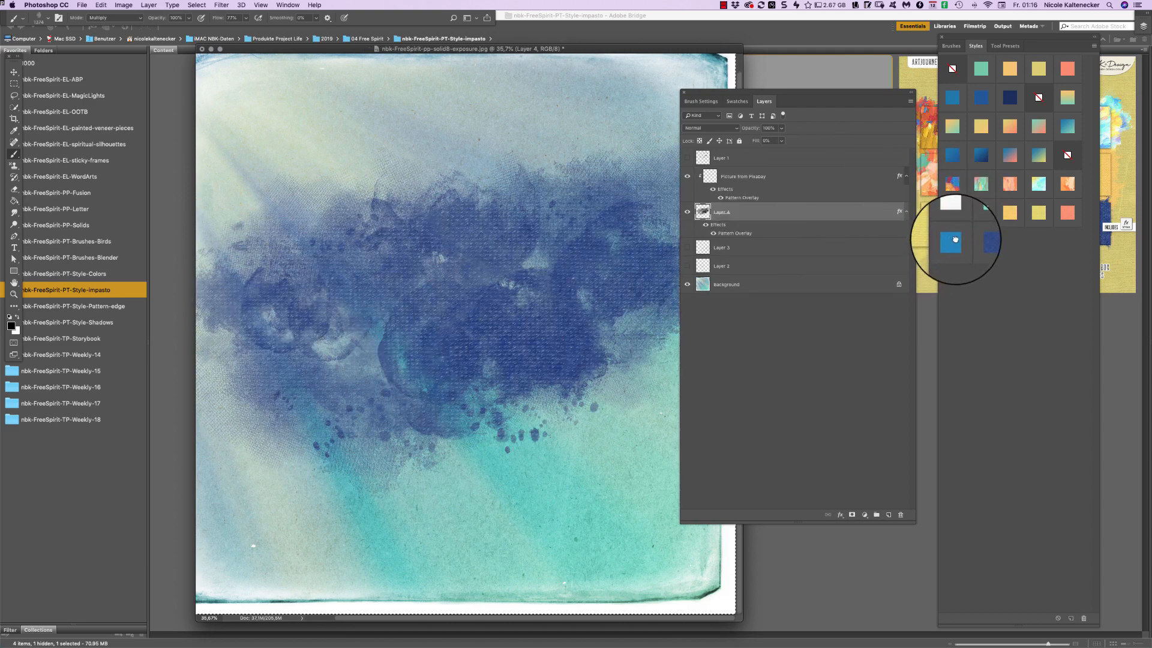
{"action": "left_click", "coordinate": [955, 240]}
{"action": "left_click", "coordinate": [1066, 211]}
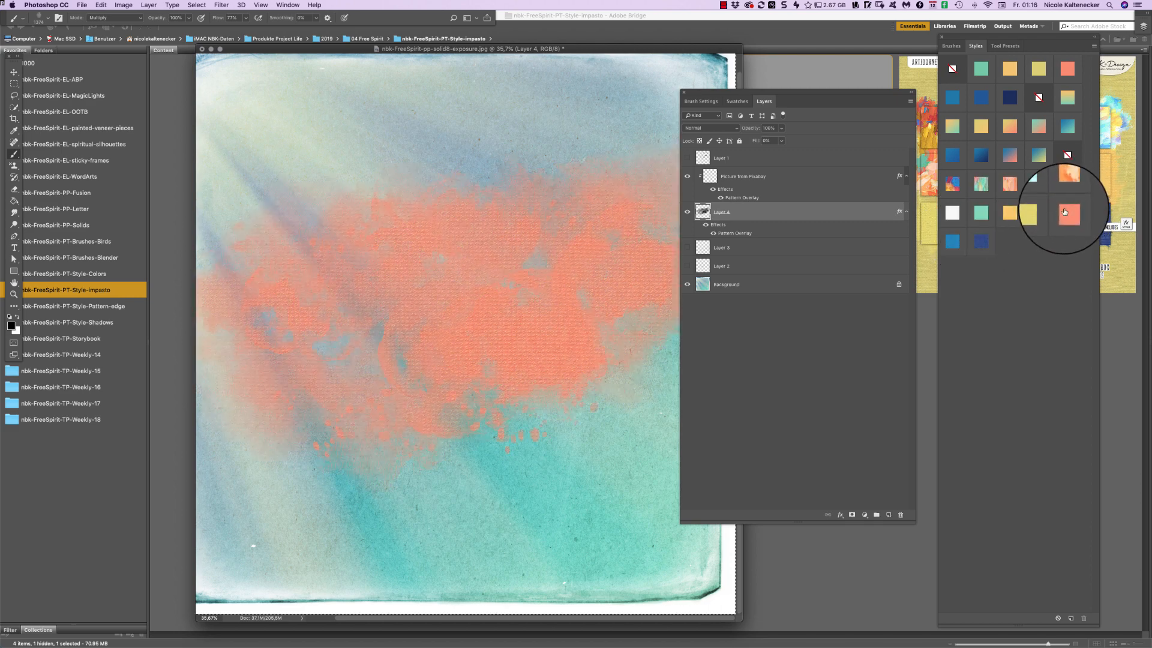
{"action": "left_click", "coordinate": [1040, 213]}
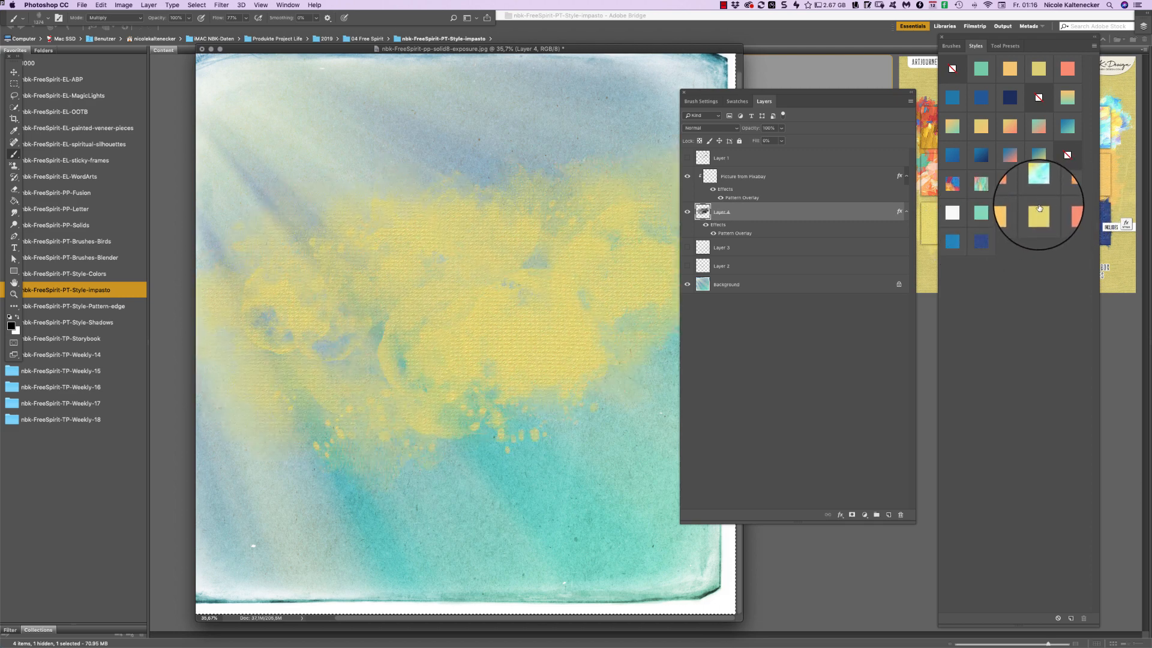
Add an unclipped layer above Layer 4, paint its lower-right area with a grungy watercolor blender brush, and apply the mint green impasto style
{"action": "left_click_drag", "start_coordinate": [643, 49], "coordinate": [581, 52]}
{"action": "left_click", "coordinate": [888, 516]}
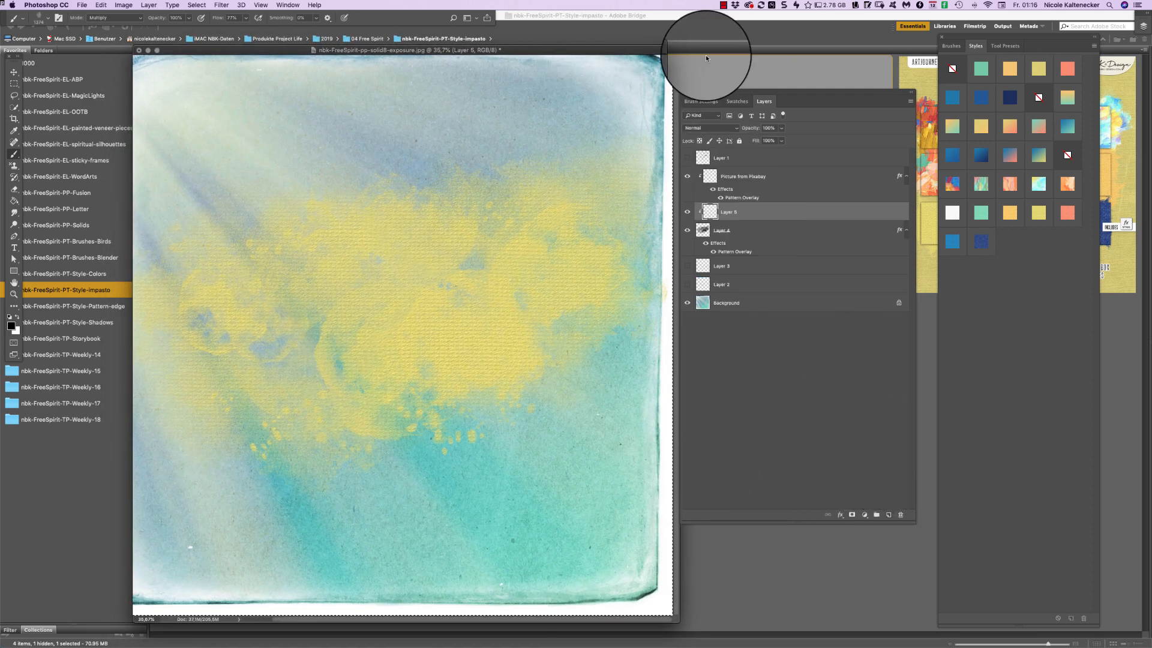
{"action": "key", "text": "super+alt+g"}
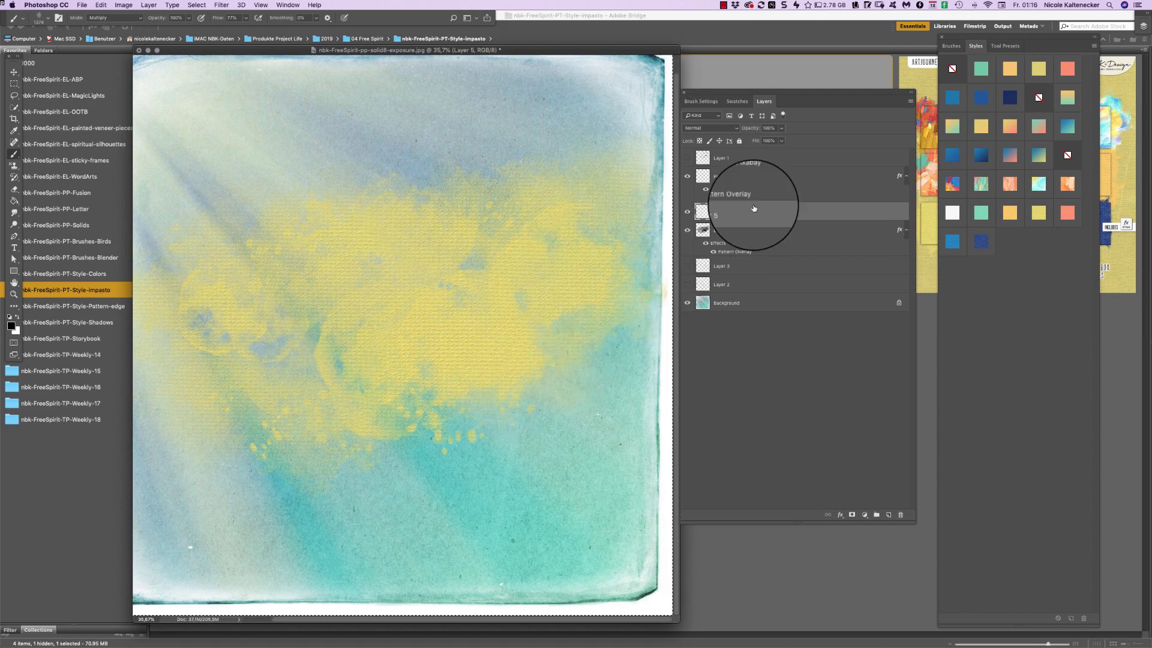
{"action": "right_click", "coordinate": [519, 456]}
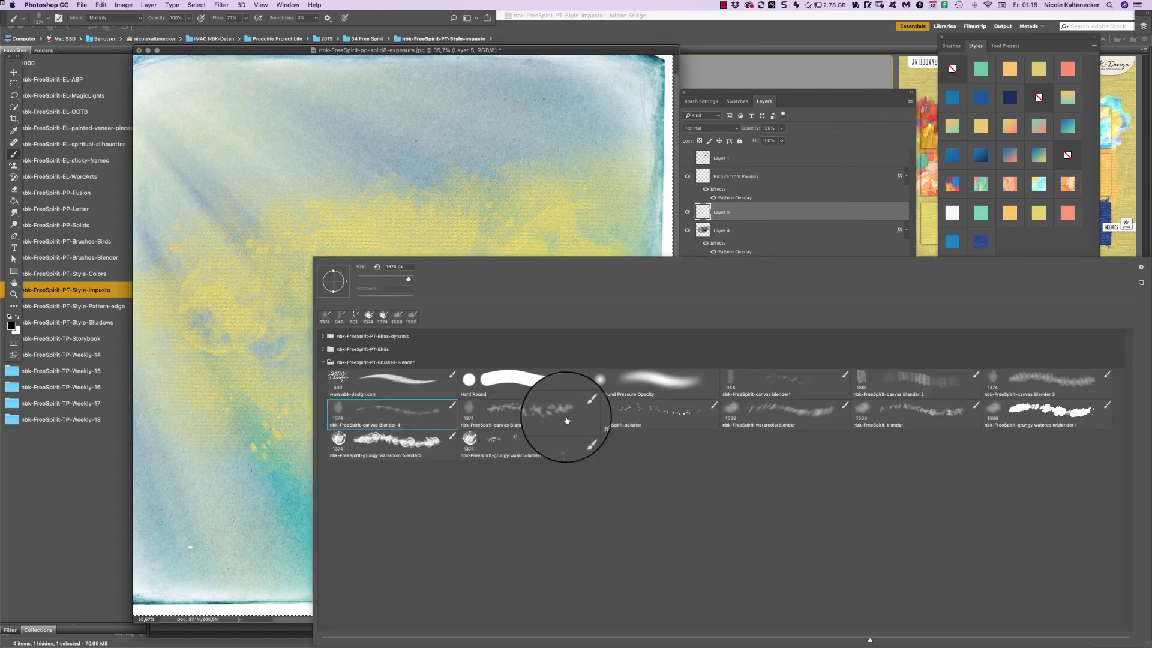
{"action": "double_click", "coordinate": [516, 414]}
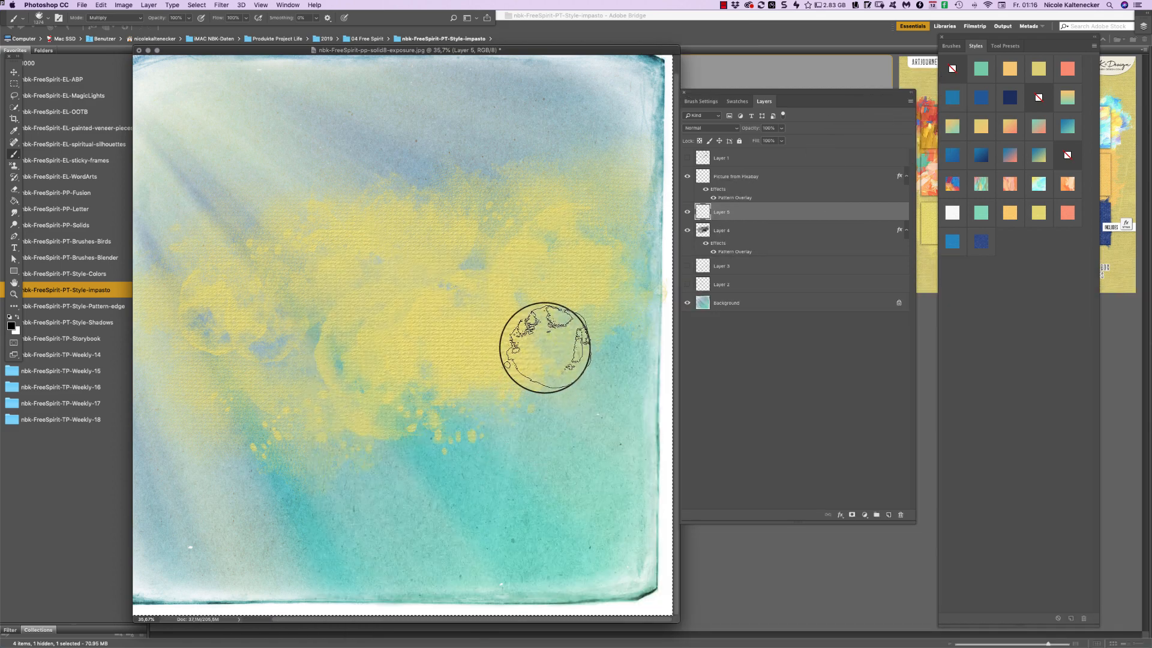
{"action": "mouse_move", "coordinate": [462, 420]}
{"action": "left_mouse_down"}
{"action": "mouse_move", "coordinate": [476, 461]}
{"action": "mouse_move", "coordinate": [551, 371]}
{"action": "mouse_move", "coordinate": [642, 297]}
{"action": "mouse_move", "coordinate": [633, 340]}
{"action": "mouse_move", "coordinate": [568, 351]}
{"action": "mouse_move", "coordinate": [563, 331]}
{"action": "mouse_move", "coordinate": [617, 400]}
{"action": "mouse_move", "coordinate": [449, 411]}
{"action": "mouse_move", "coordinate": [532, 435]}
{"action": "mouse_move", "coordinate": [594, 438]}
{"action": "left_mouse_up"}
{"action": "left_click", "coordinate": [982, 183]}
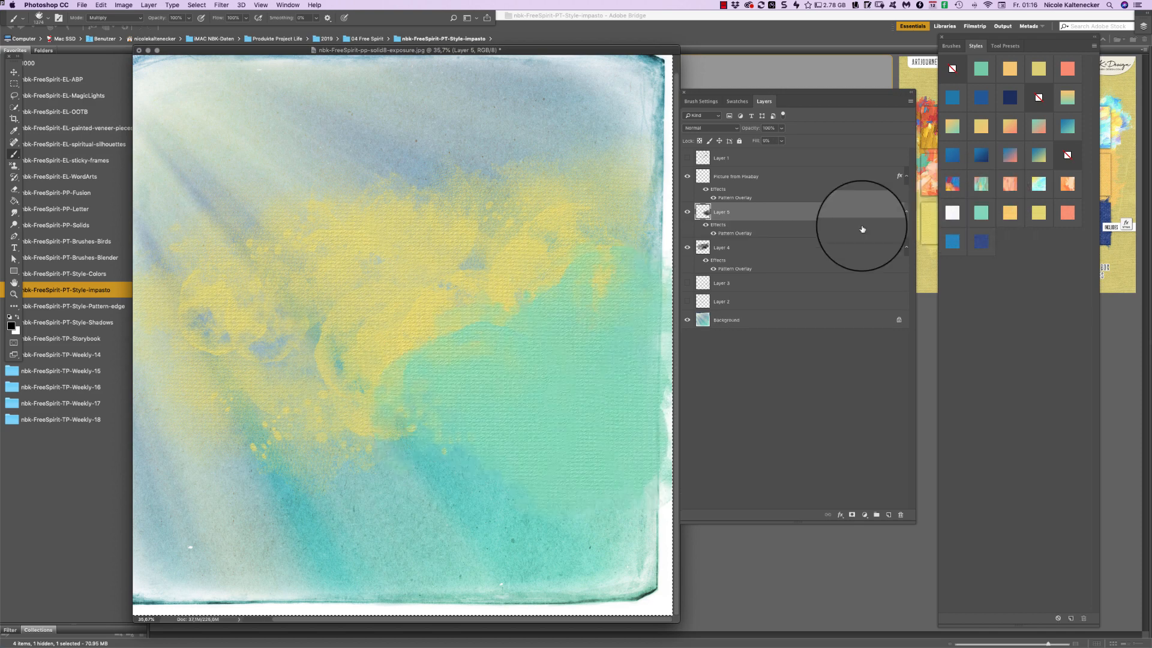
On another new layer, paint upper-left, center and lower-right patches with the nbk-FreeSpirit-Blender brush, using the green multicolored impasto style
{"action": "right_click", "coordinate": [594, 438]}
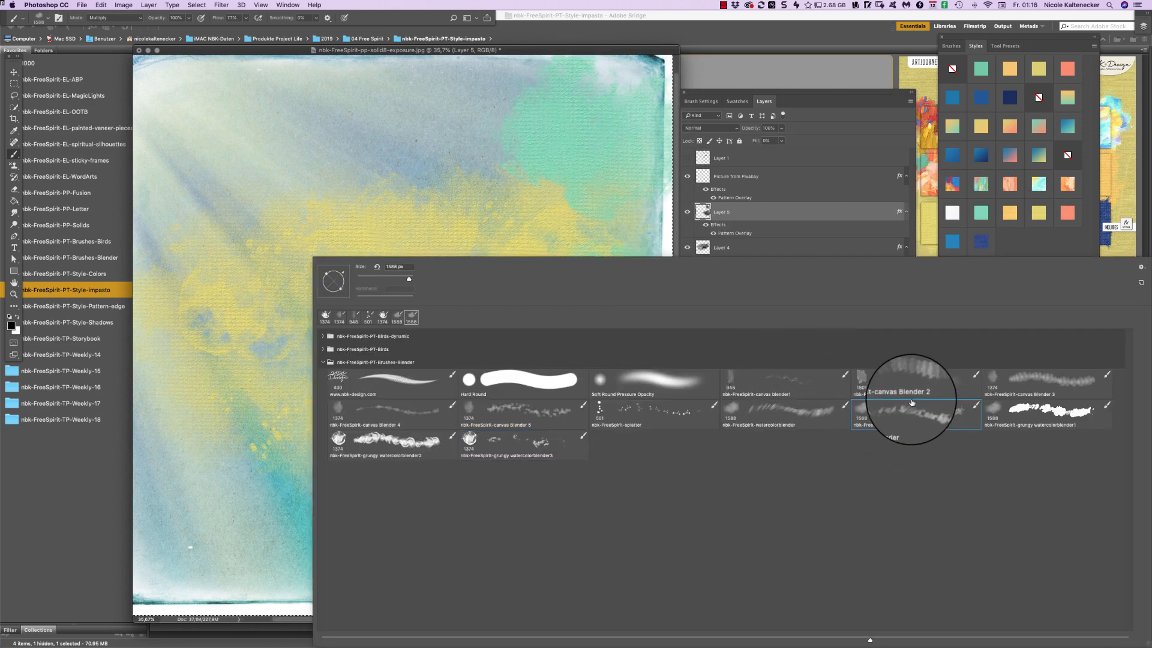
{"action": "double_click", "coordinate": [915, 408]}
{"action": "left_click", "coordinate": [893, 521]}
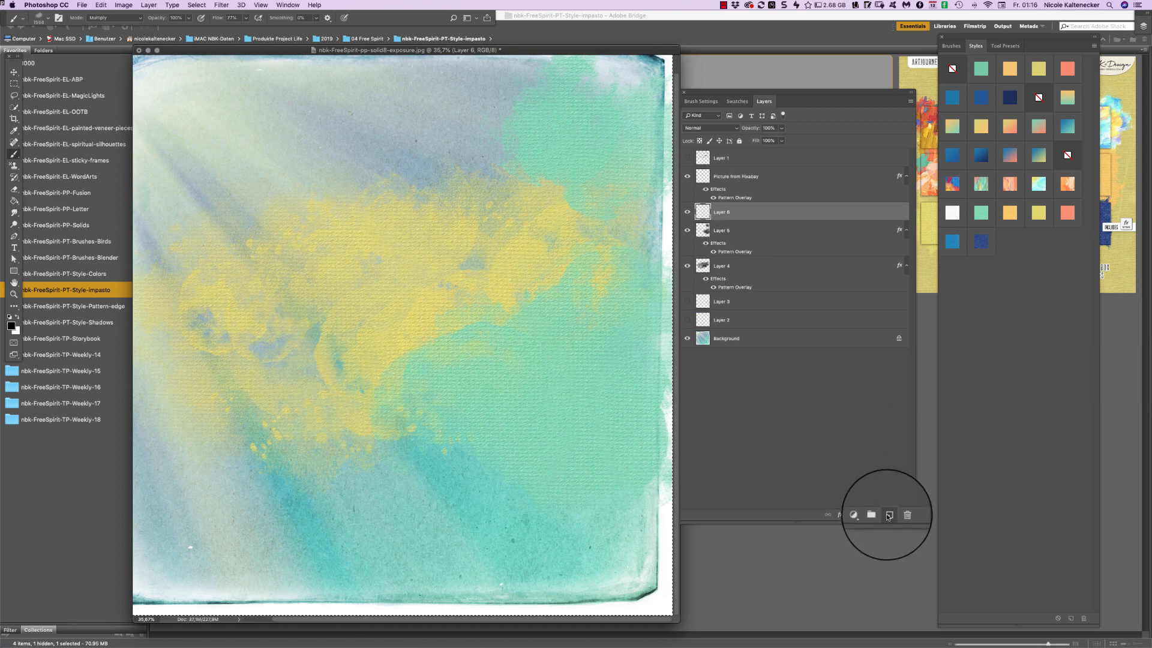
{"action": "mouse_move", "coordinate": [274, 212]}
{"action": "left_mouse_down"}
{"action": "mouse_move", "coordinate": [258, 185]}
{"action": "mouse_move", "coordinate": [176, 171]}
{"action": "mouse_move", "coordinate": [175, 226]}
{"action": "mouse_move", "coordinate": [381, 147]}
{"action": "mouse_move", "coordinate": [456, 141]}
{"action": "left_mouse_up"}
{"action": "left_click", "coordinate": [988, 187]}
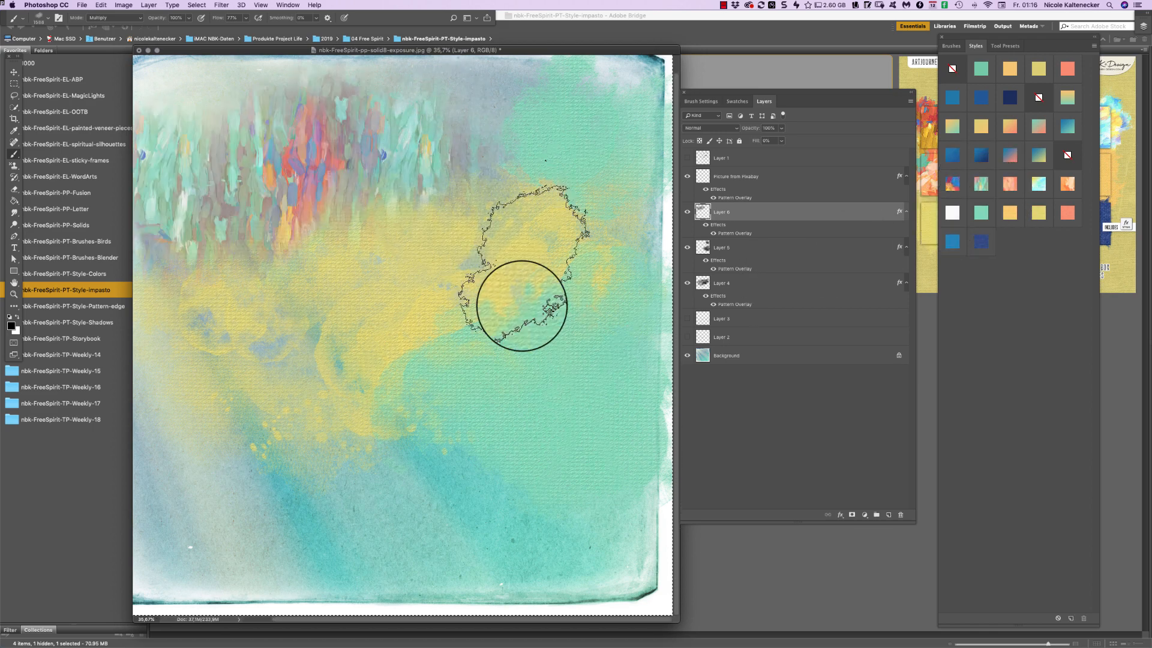
{"action": "mouse_move", "coordinate": [519, 321]}
{"action": "left_mouse_down"}
{"action": "mouse_move", "coordinate": [416, 346]}
{"action": "mouse_move", "coordinate": [393, 369]}
{"action": "mouse_move", "coordinate": [610, 295]}
{"action": "left_mouse_up"}
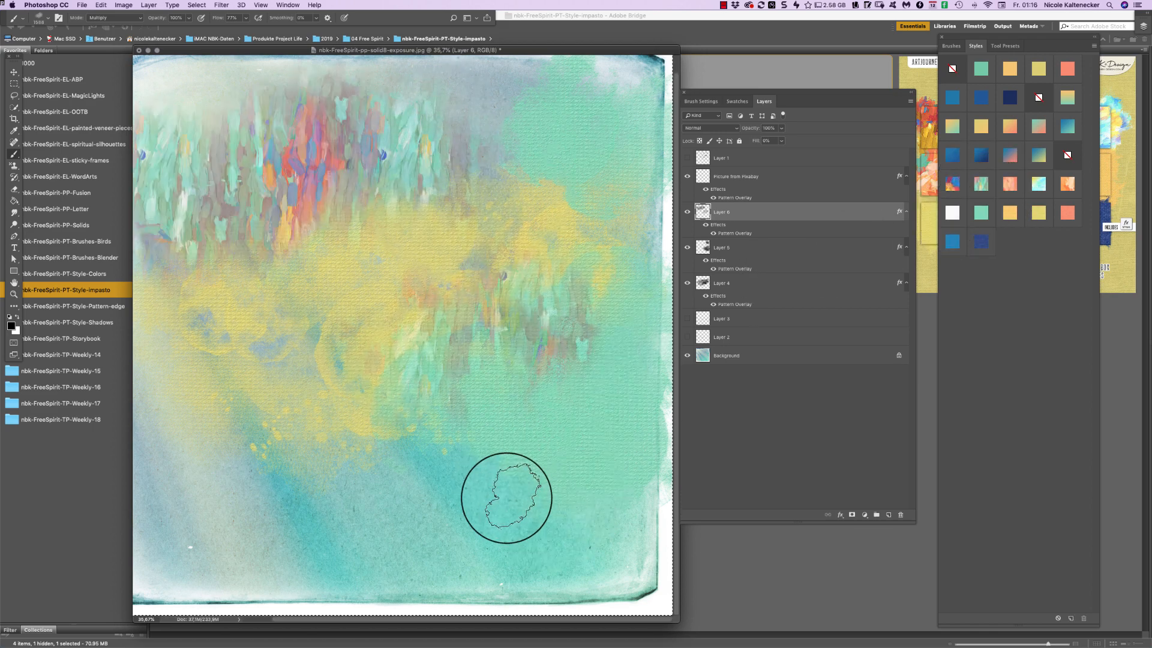
{"action": "mouse_move", "coordinate": [506, 498]}
{"action": "left_mouse_down"}
{"action": "mouse_move", "coordinate": [578, 523]}
{"action": "mouse_move", "coordinate": [643, 365]}
{"action": "left_mouse_up"}
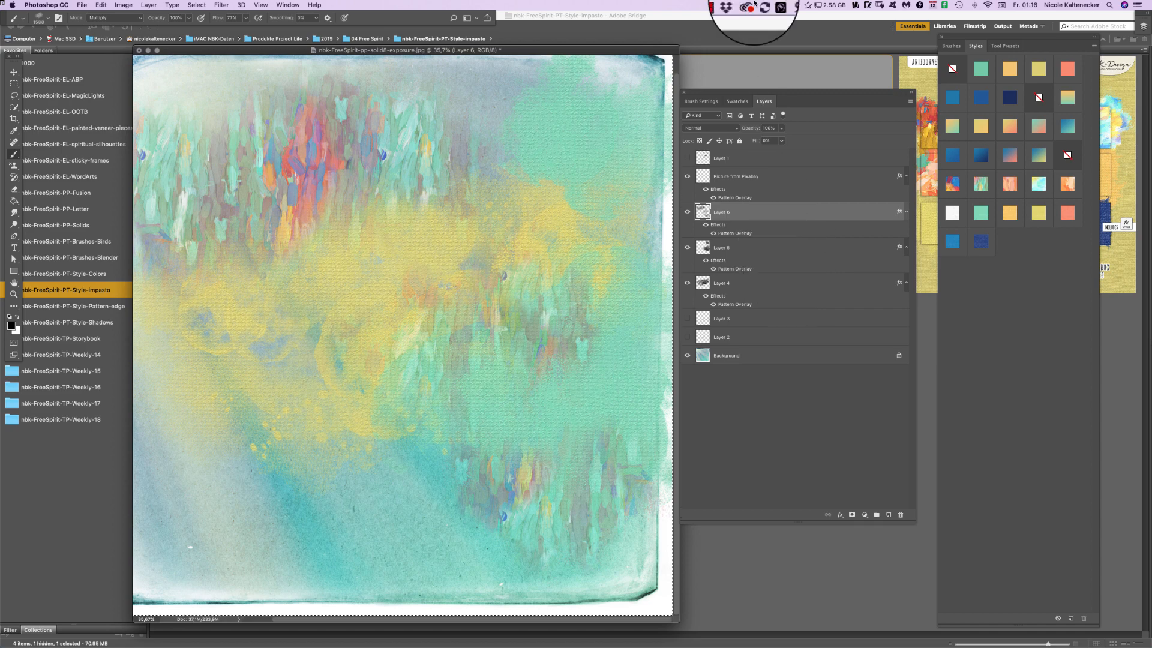
Add a new layer and paint a patch in the canvas's lower-left area with the nbk-FreeSpirit-grungy watercolorblender1 brush
{"action": "key", "text": "super+shift+n"}
{"action": "key", "text": "Return"}
{"action": "right_click", "coordinate": [470, 430]}
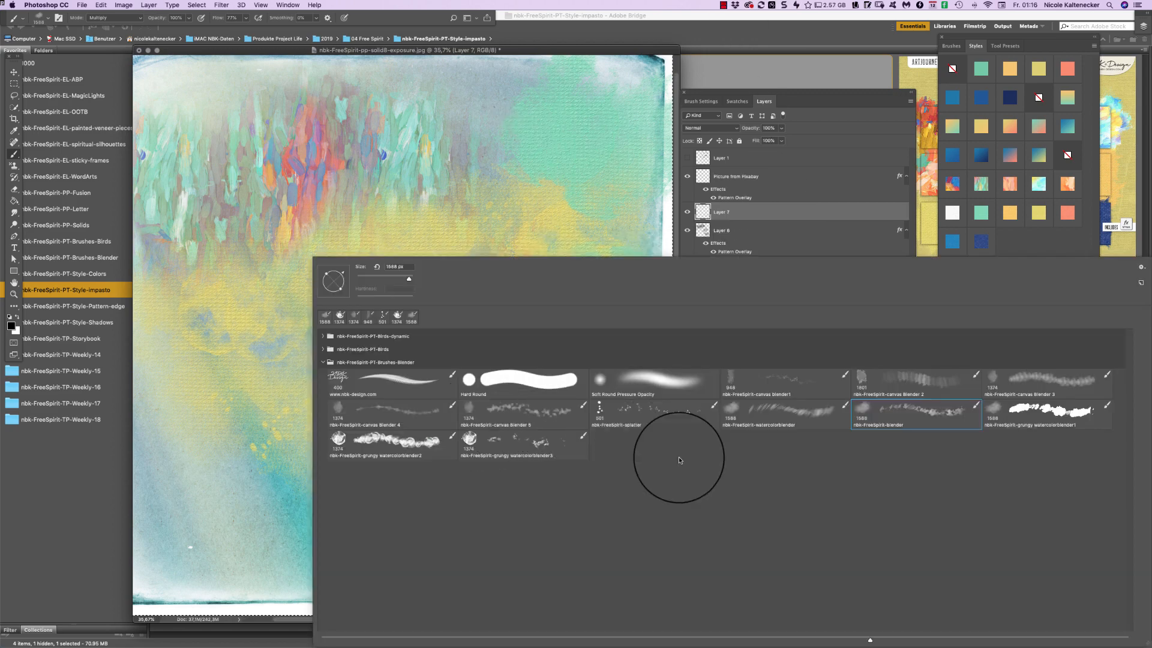
{"action": "double_click", "coordinate": [1039, 405]}
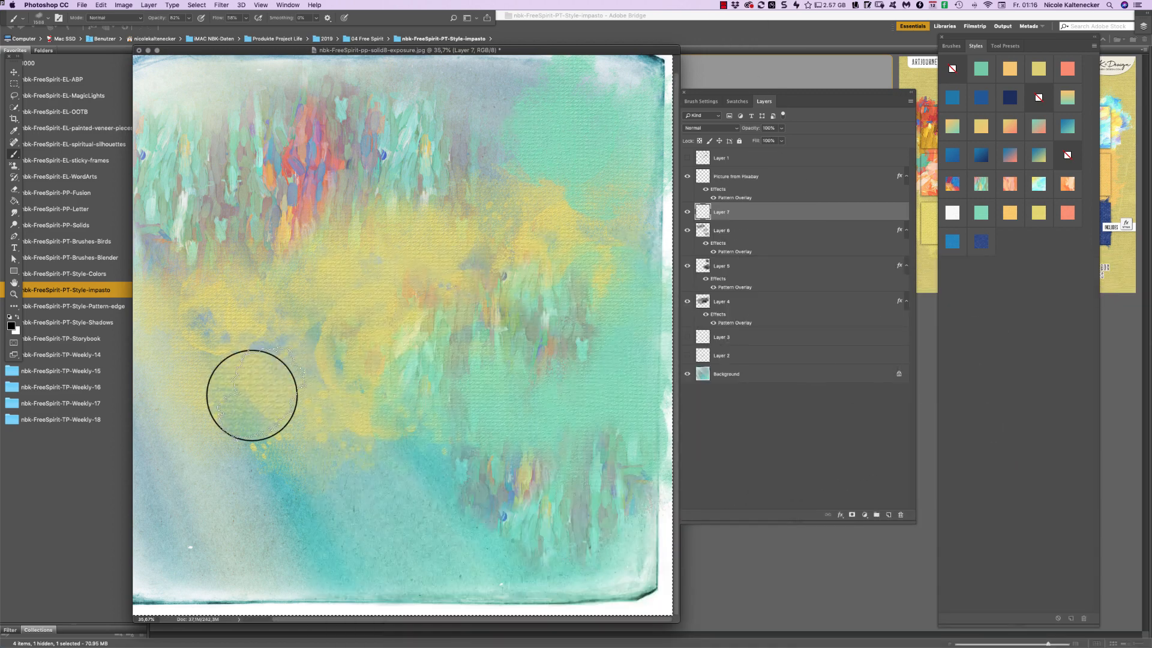
{"action": "mouse_move", "coordinate": [322, 441]}
{"action": "left_mouse_down"}
{"action": "mouse_move", "coordinate": [267, 462]}
{"action": "mouse_move", "coordinate": [191, 418]}
{"action": "mouse_move", "coordinate": [168, 502]}
{"action": "mouse_move", "coordinate": [218, 479]}
{"action": "mouse_move", "coordinate": [240, 516]}
{"action": "left_mouse_up"}
Try different patterned impasto styles on Layer 7's patch, ending with the red, yellow and blue one
{"action": "left_click", "coordinate": [1013, 187]}
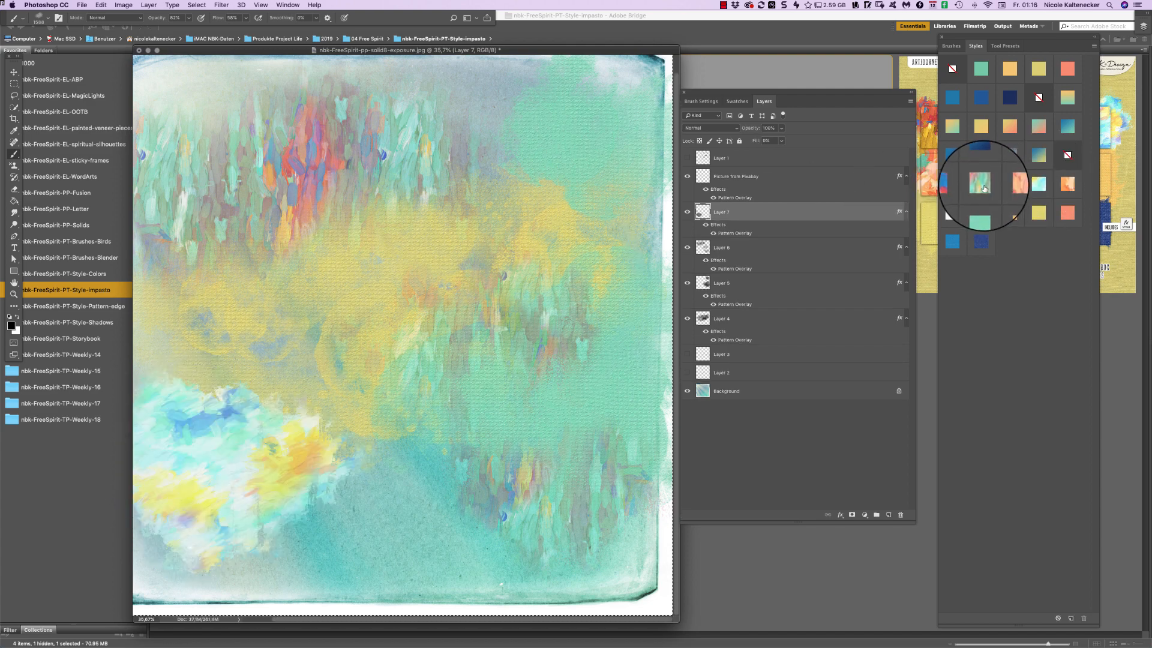
{"action": "left_click", "coordinate": [985, 188]}
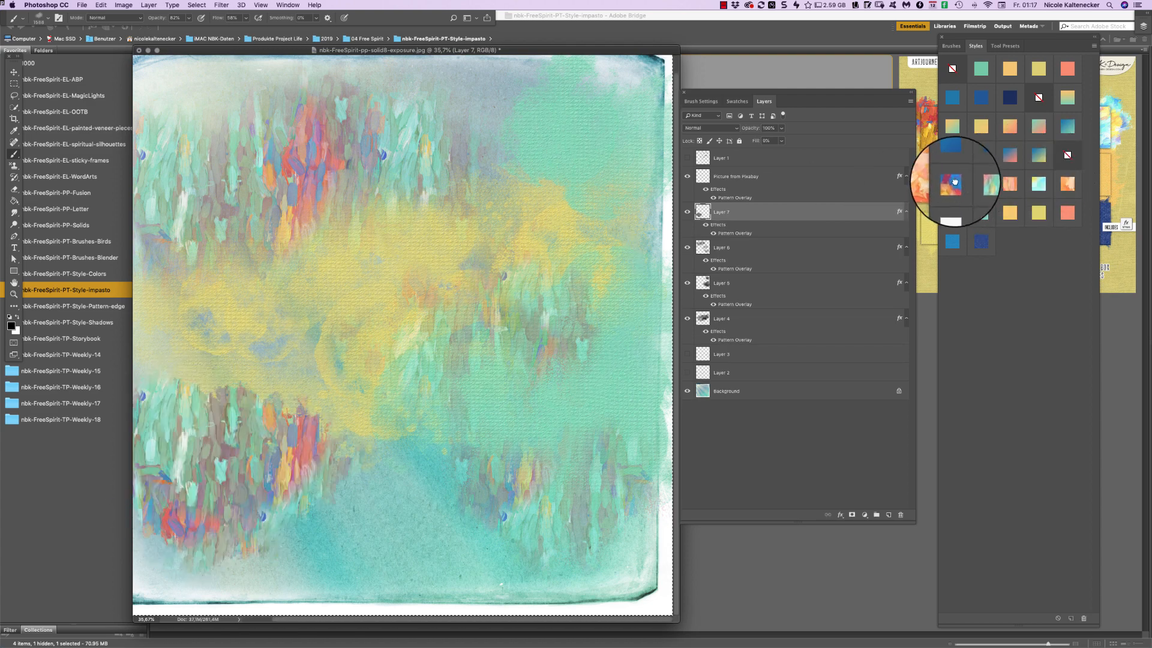
{"action": "left_click", "coordinate": [960, 184]}
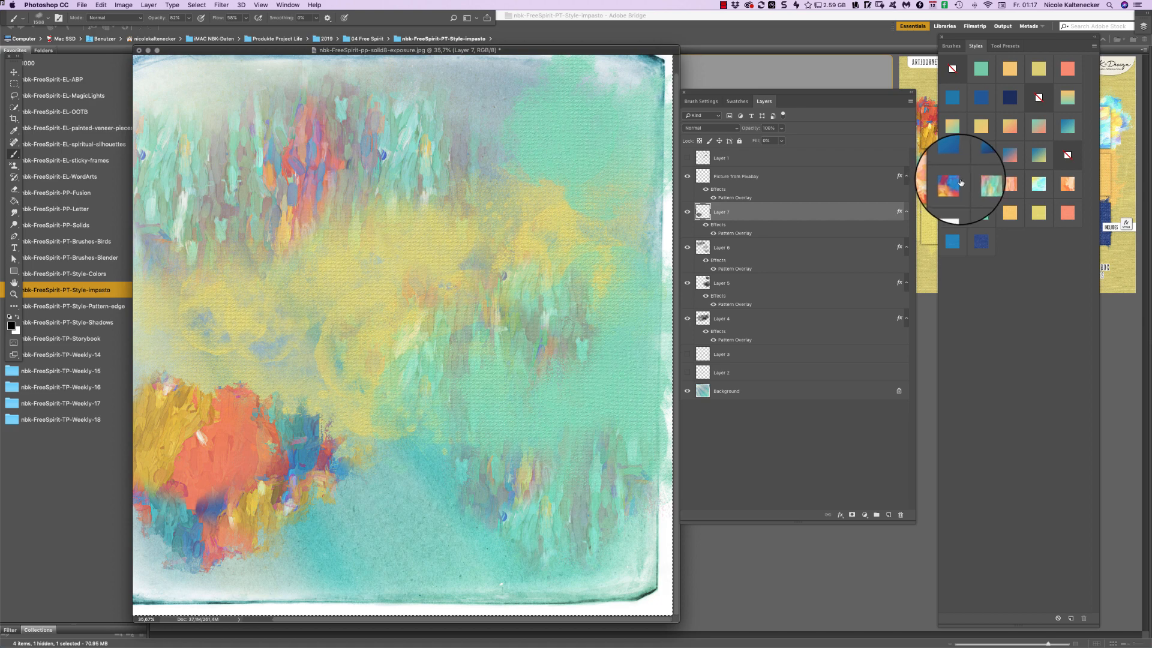
Try the solid-color impasto styles on Layer 7's patch, including coral and orange, ending with the dark blue one
{"action": "left_click", "coordinate": [1071, 182]}
{"action": "left_click", "coordinate": [1068, 213]}
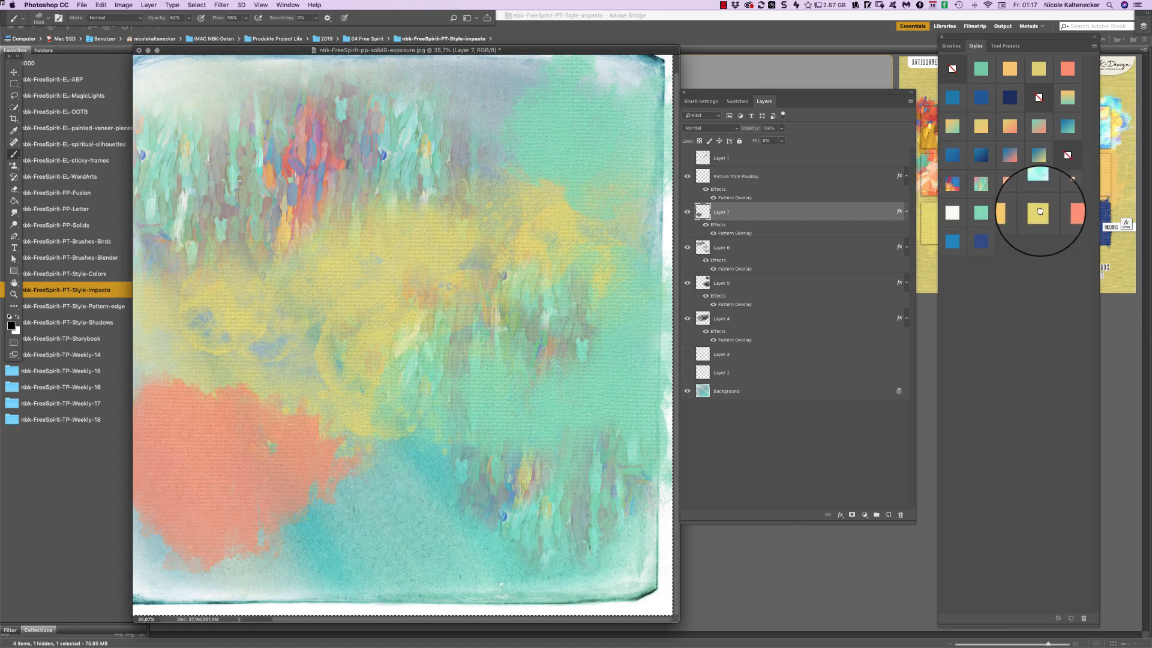
{"action": "left_click", "coordinate": [1012, 212]}
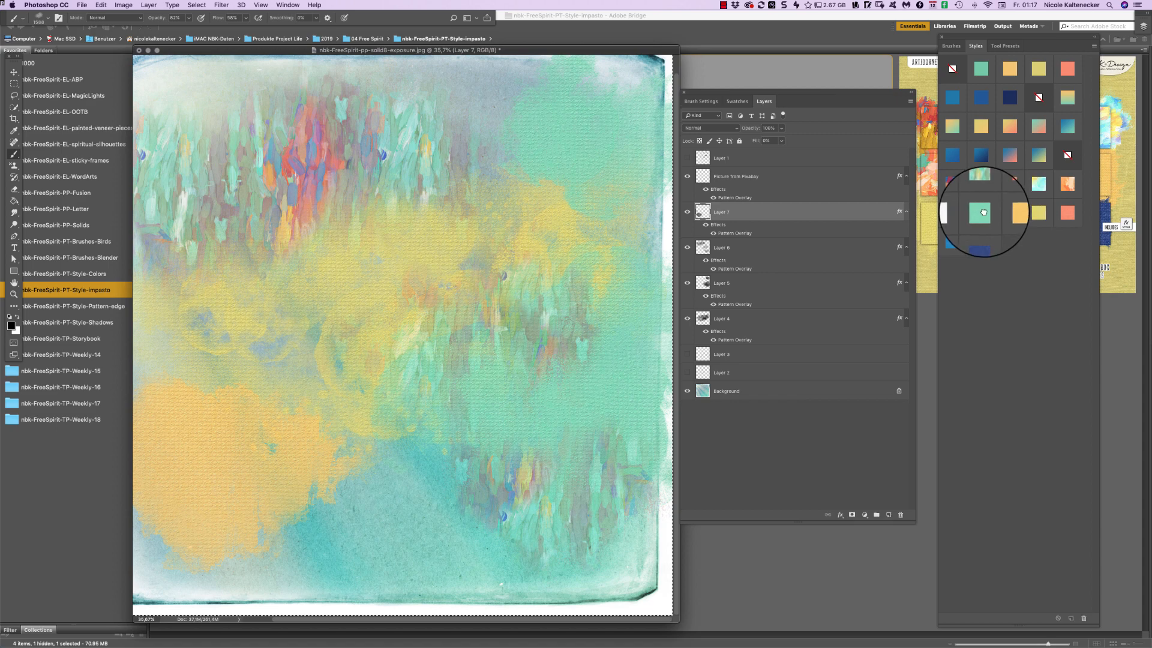
{"action": "left_click", "coordinate": [953, 212]}
{"action": "left_click", "coordinate": [975, 243]}
{"action": "left_click", "coordinate": [983, 239]}
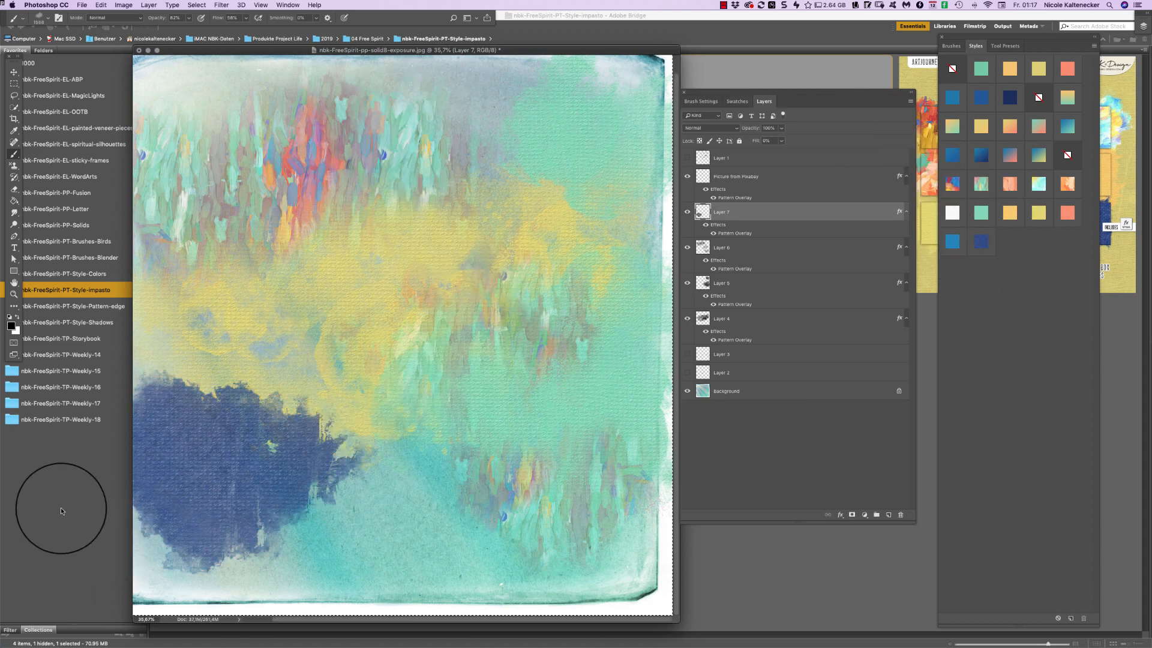
Switch to Bridge and load both style files, edge and pattern, from the nbk-FreeSpirit-PT-Style-Pattern-edge folder into Photoshop
{"action": "left_click", "coordinate": [82, 495]}
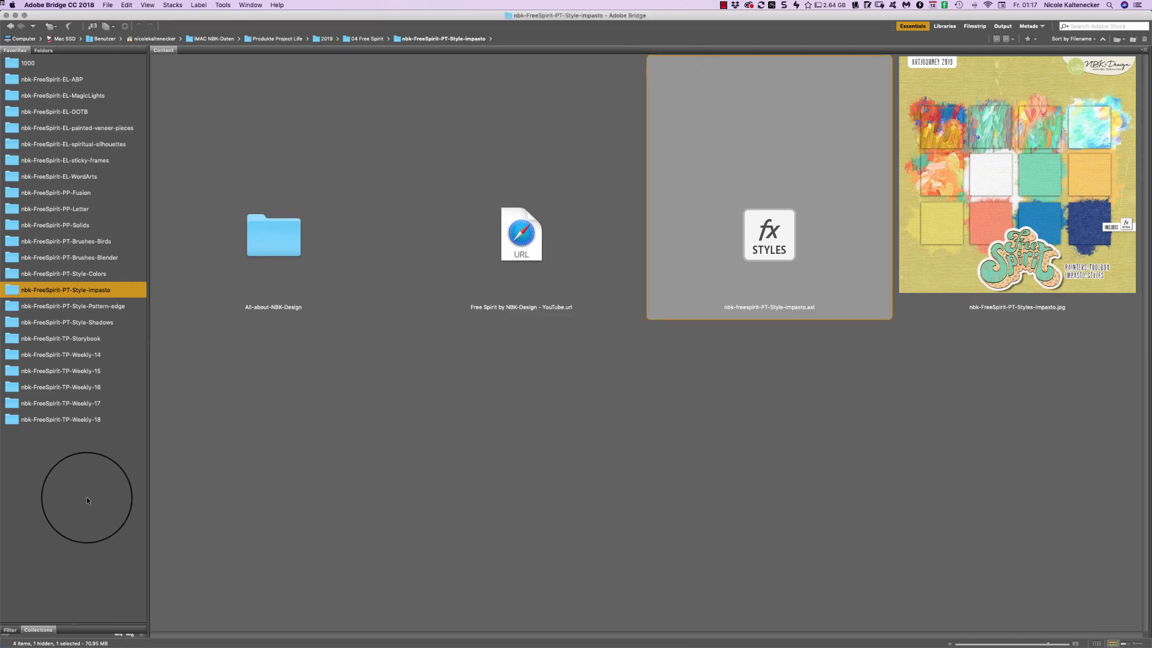
{"action": "left_click", "coordinate": [111, 307]}
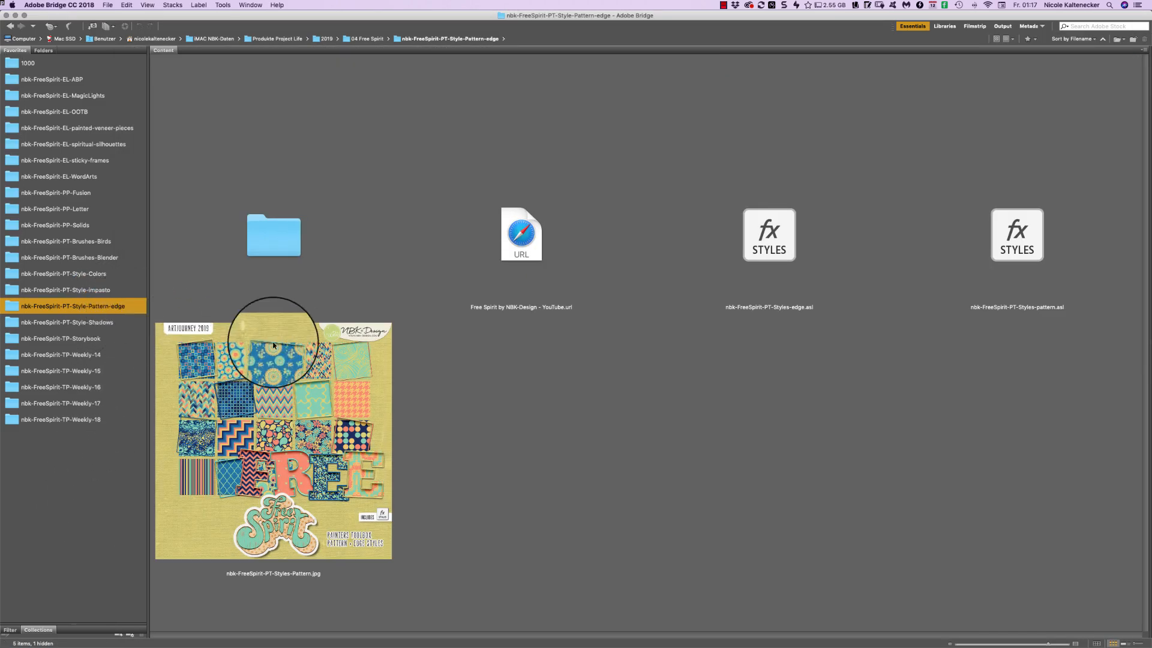
{"action": "left_click", "coordinate": [856, 257]}
{"action": "left_click", "coordinate": [1038, 262], "text": "shift"}
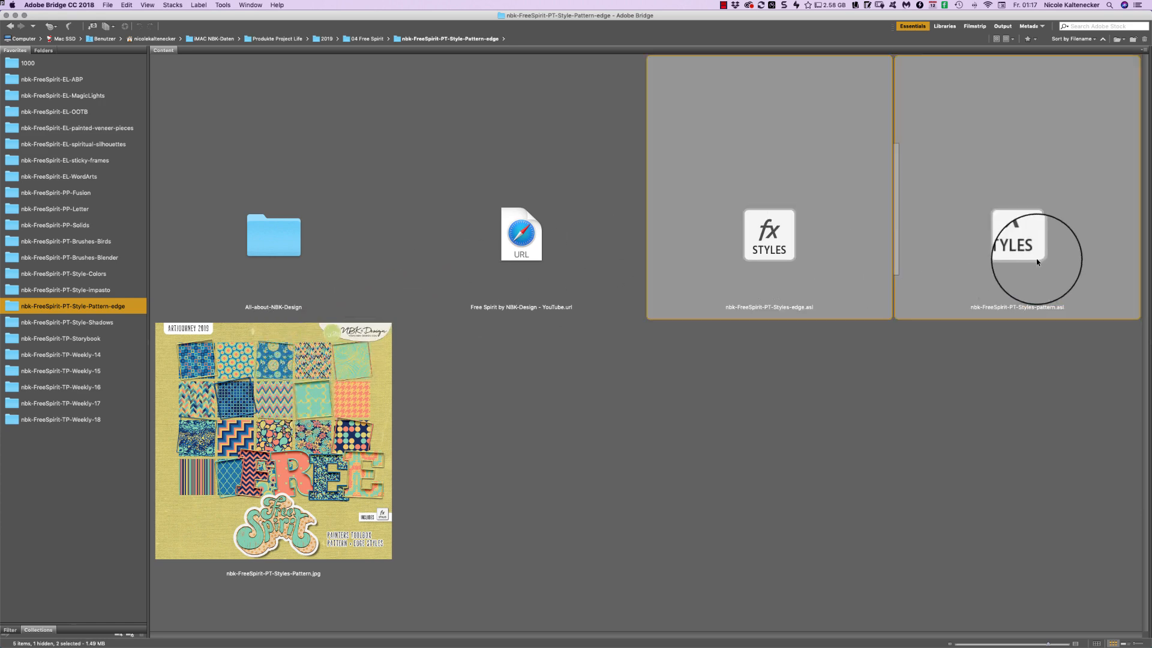
{"action": "key", "text": "super+Tab"}
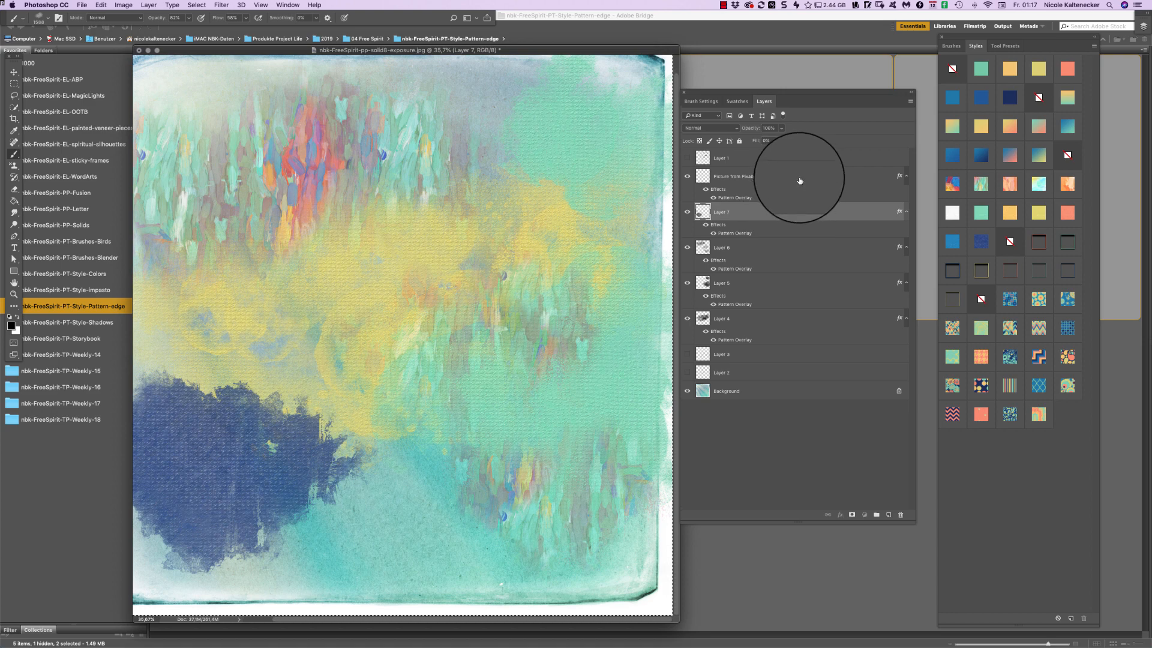
Hide the Picture from Pixabay layer, then apply the navy multicolored-dot pattern style to Layer 7 and the vertical stripe style to Layer 6
{"action": "left_click", "coordinate": [828, 180]}
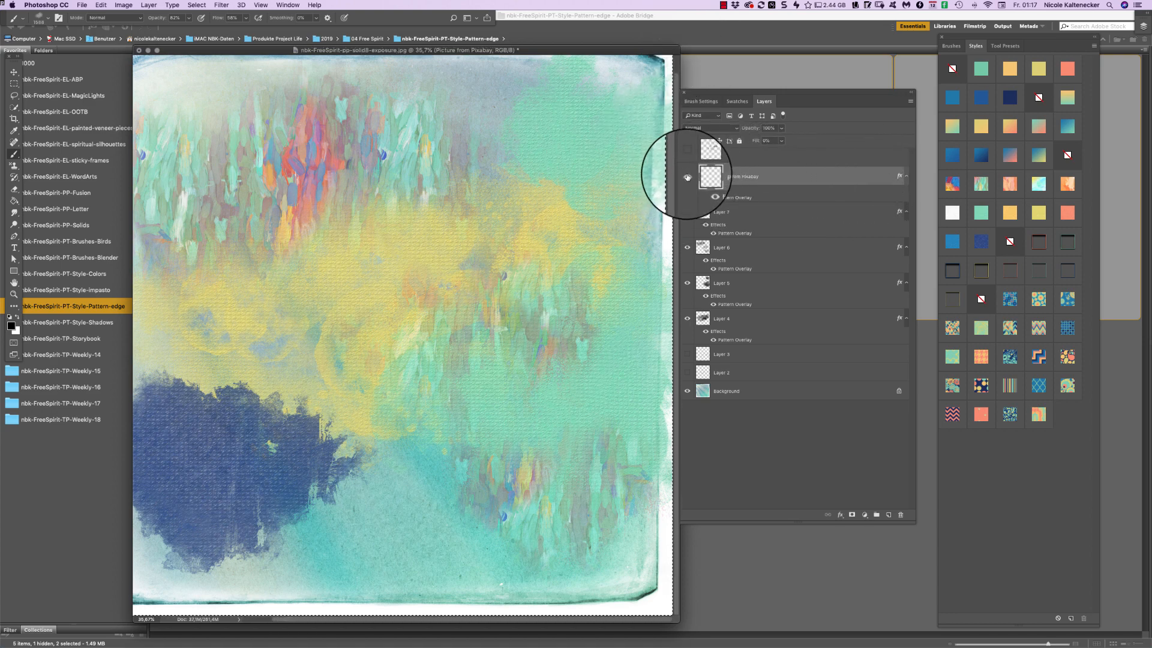
{"action": "left_click", "coordinate": [748, 216]}
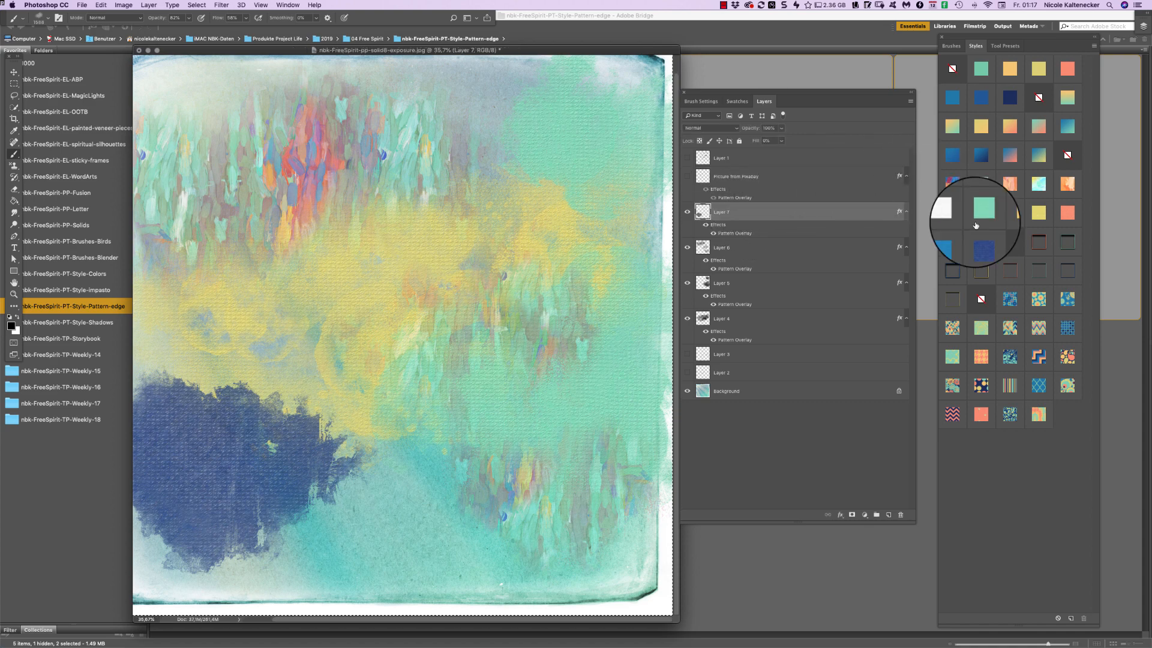
{"action": "left_click", "coordinate": [979, 384]}
{"action": "left_click", "coordinate": [738, 249]}
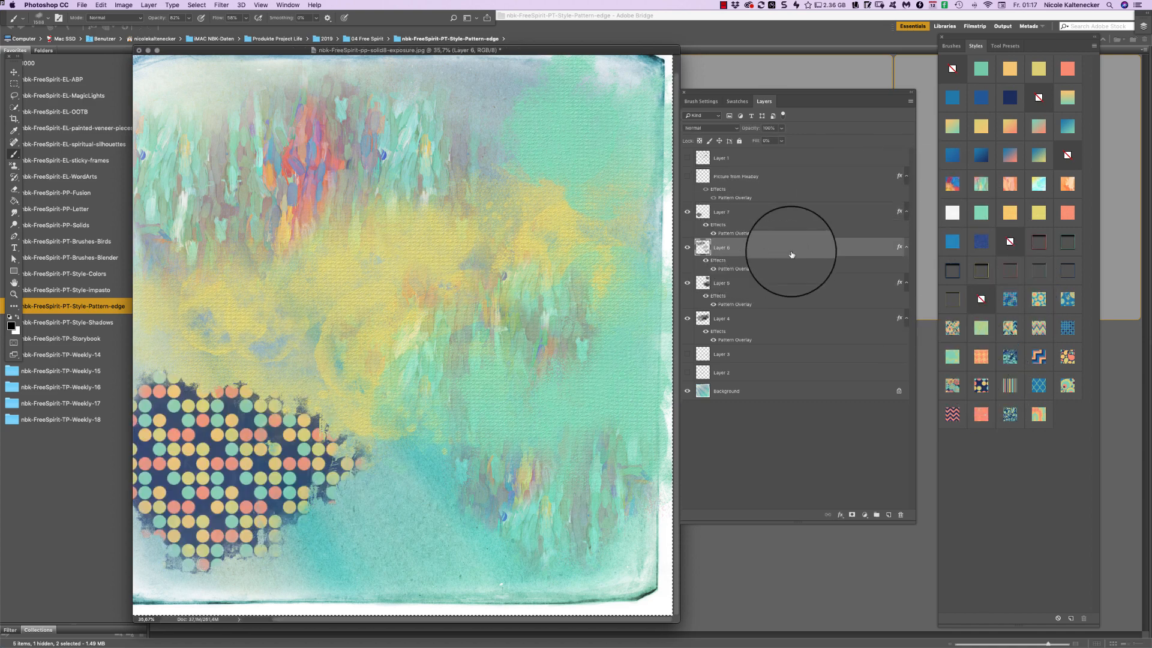
{"action": "left_click", "coordinate": [1015, 389]}
Apply the orange and mint ornamental pattern style to Layer 5 and the blue grid pattern style to Layer 4
{"action": "left_click", "coordinate": [774, 283]}
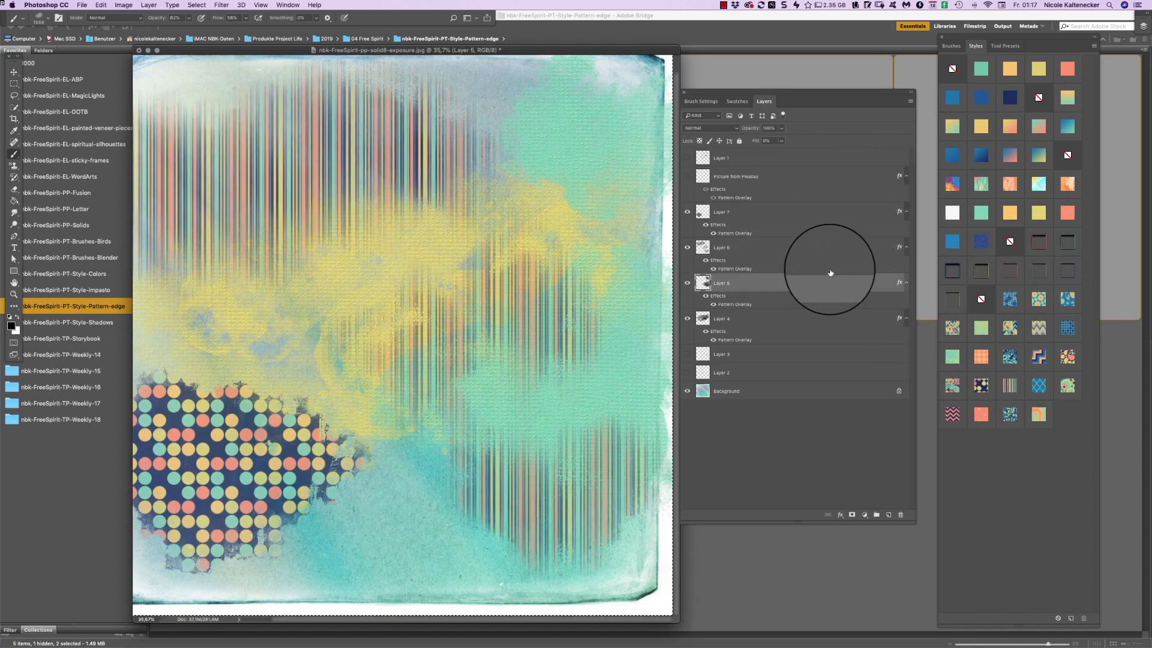
{"action": "left_click", "coordinate": [1038, 406]}
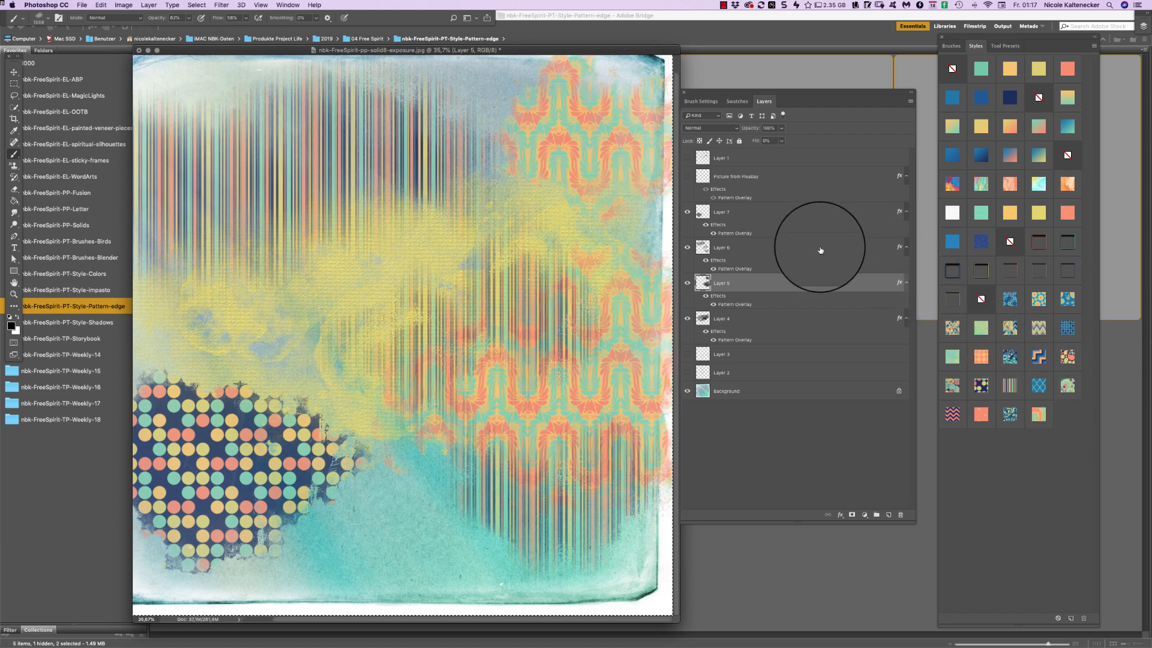
{"action": "left_click", "coordinate": [782, 323]}
{"action": "left_click", "coordinate": [1066, 327]}
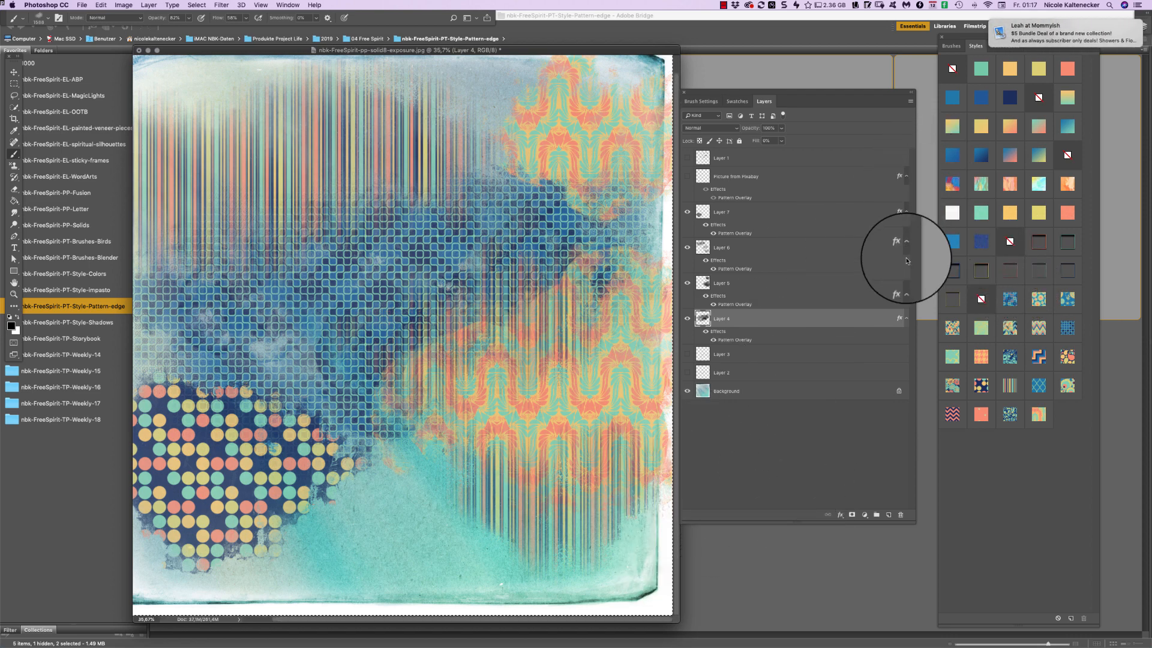
{"action": "left_click", "coordinate": [1123, 25]}
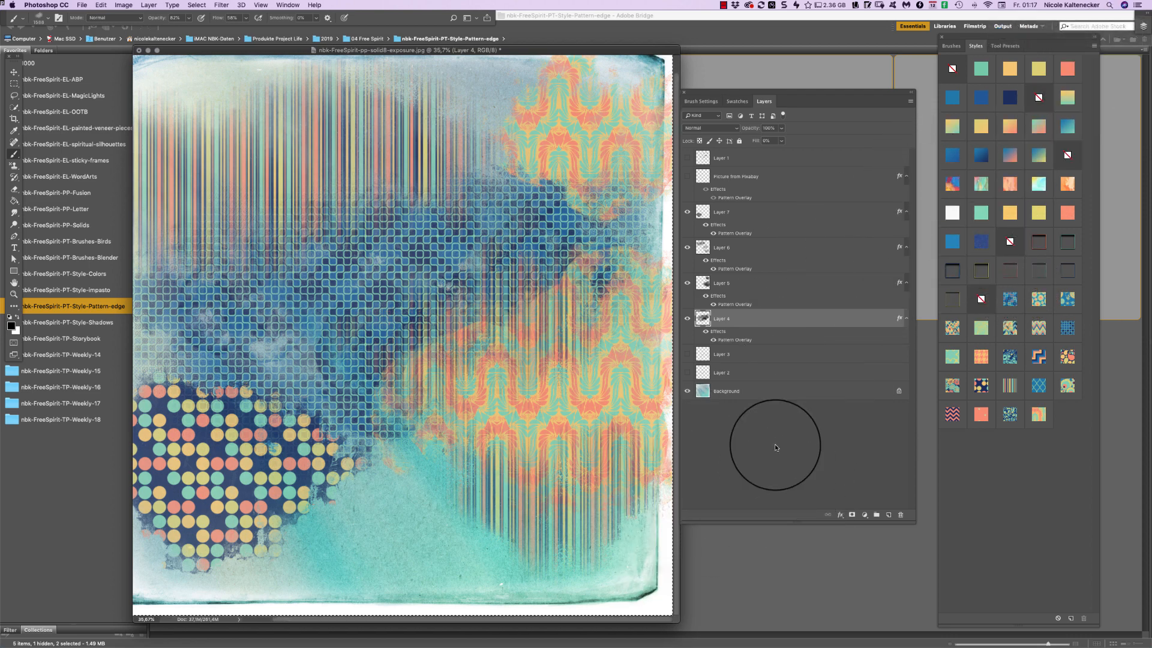
Switch to Bridge, view the nbk-FreeSpirit-PT-Styles-Pattern.jpg preview full screen, and return to Photoshop
{"action": "left_click", "coordinate": [693, 545]}
{"action": "left_click", "coordinate": [276, 375]}
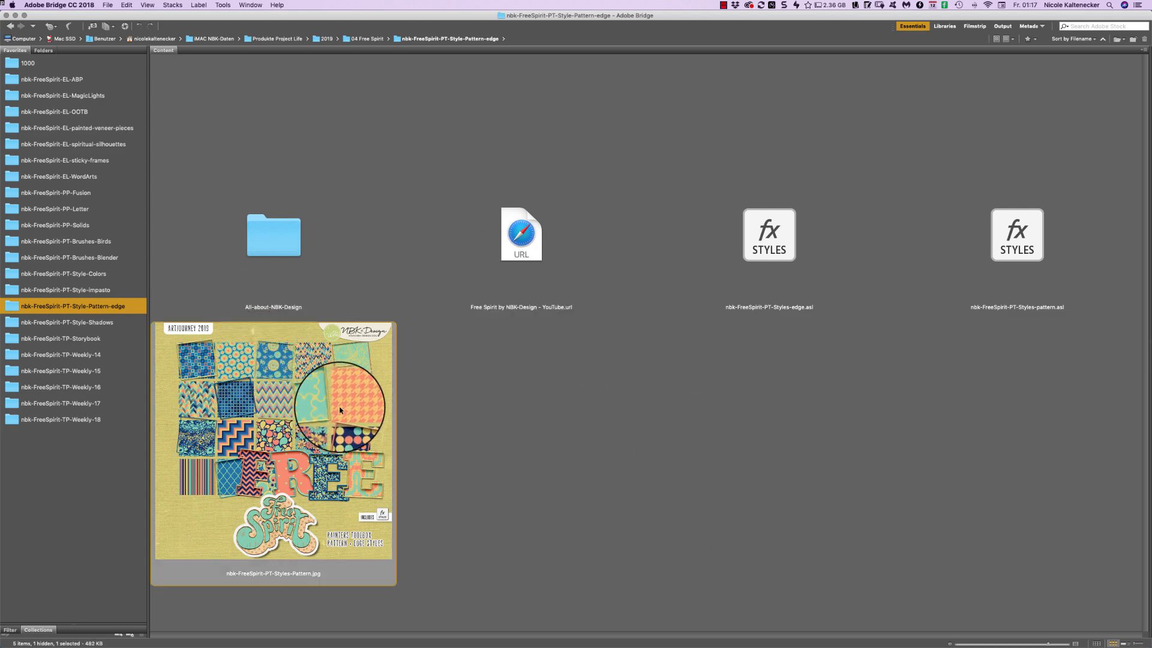
{"action": "key", "text": "space"}
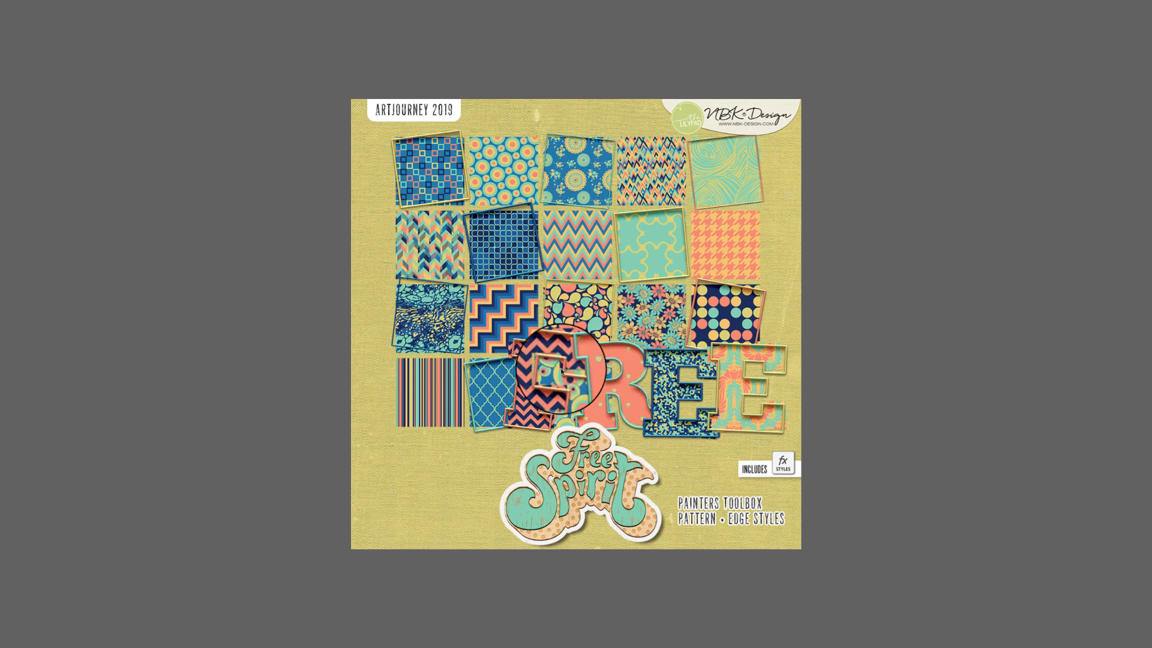
{"action": "key", "text": "space"}
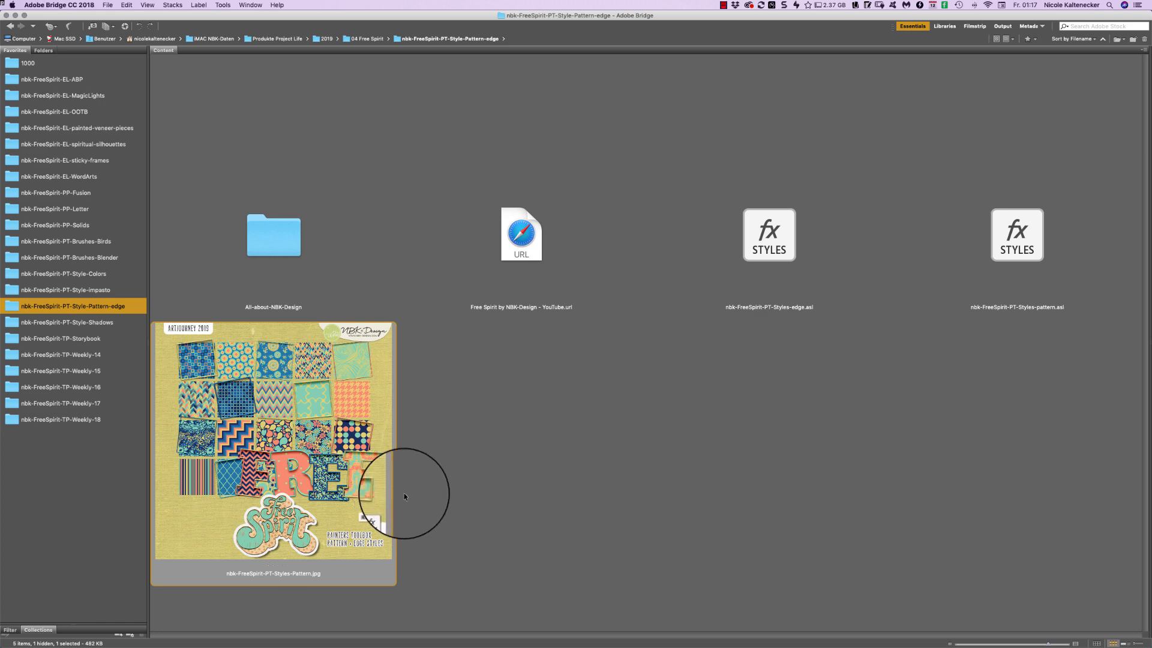
{"action": "mouse_move", "coordinate": [474, 645]}
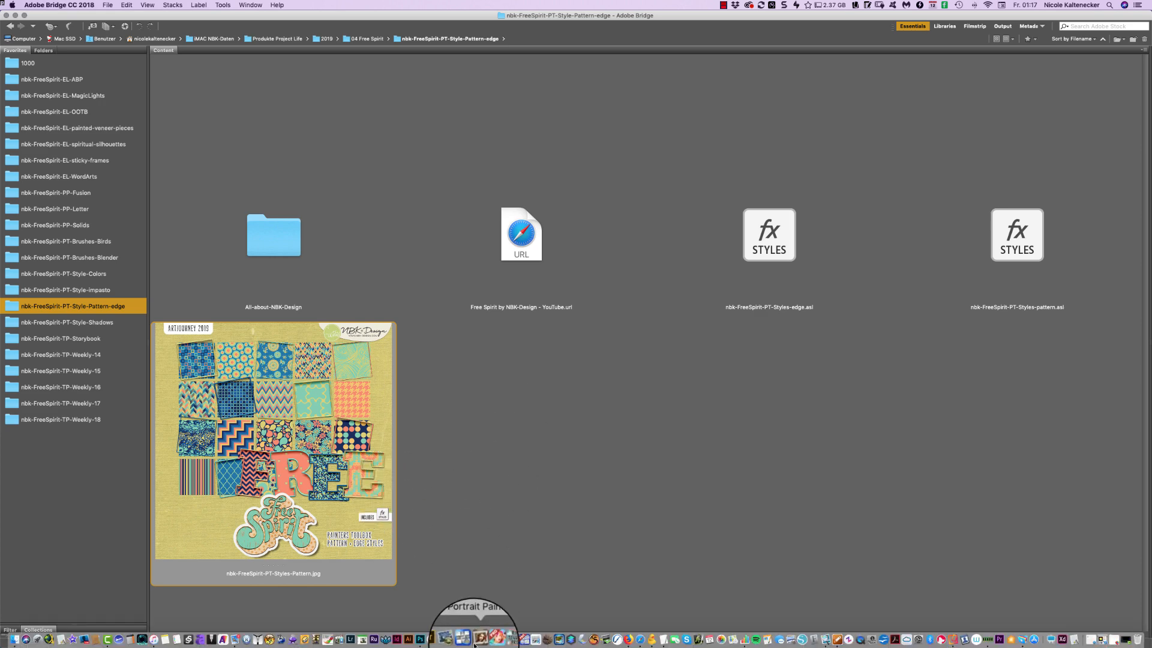
{"action": "left_click", "coordinate": [419, 642]}
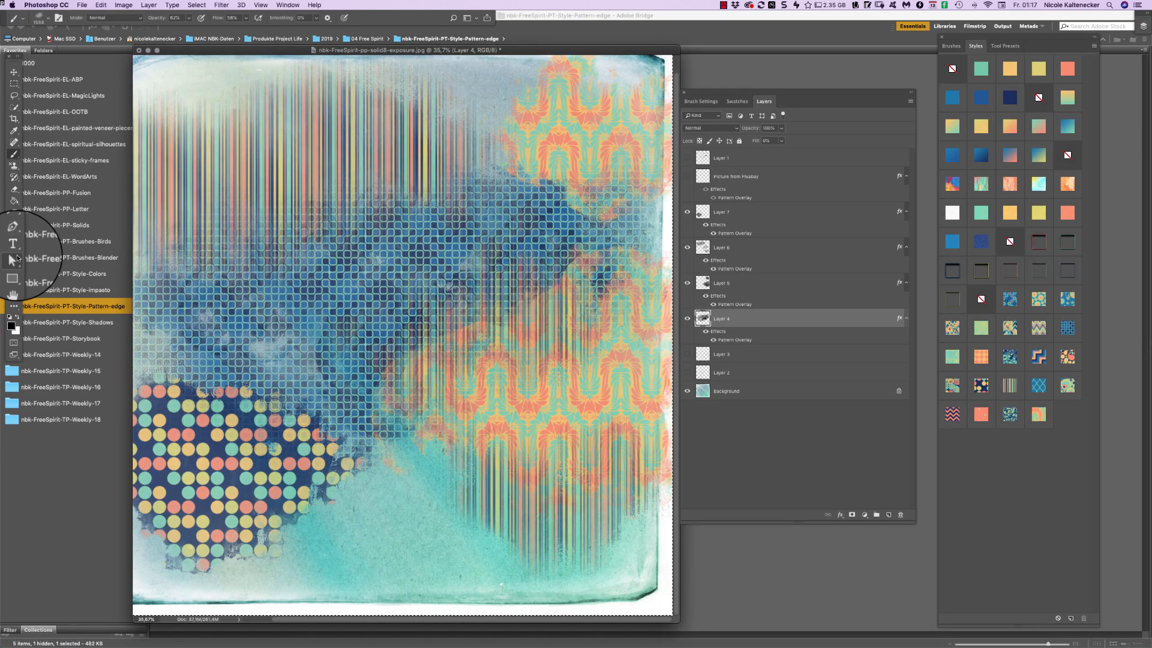
Add the text FREE, enlarge it across the canvas's middle, and bring its layer to the front
{"action": "left_click", "coordinate": [14, 248]}
{"action": "left_click", "coordinate": [332, 226]}
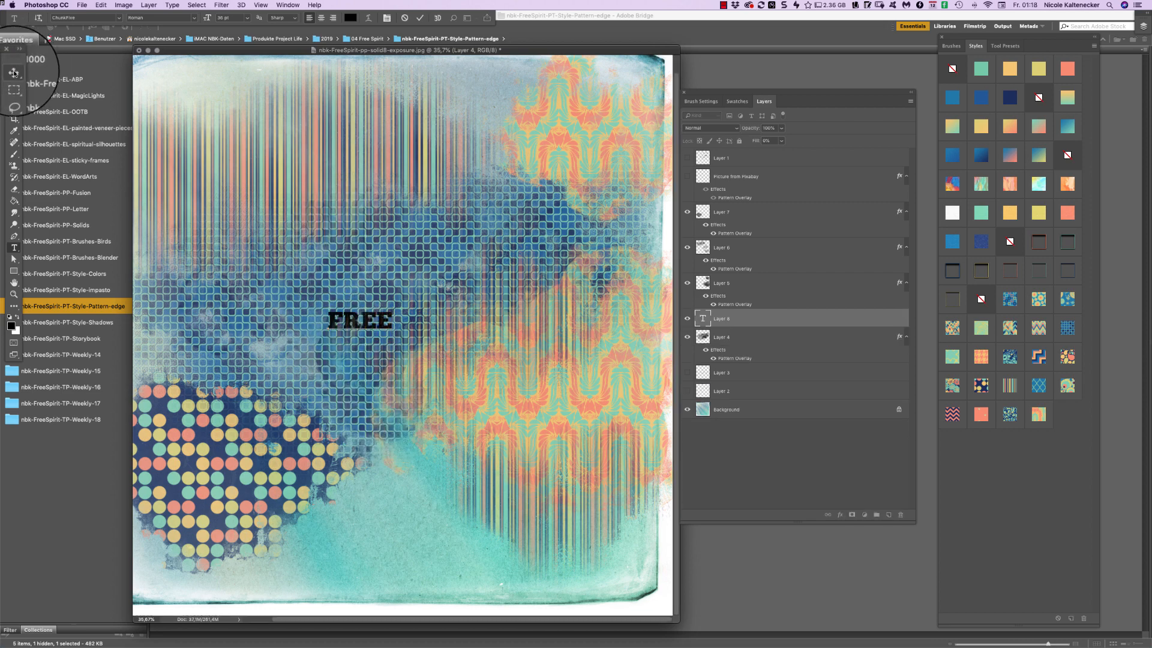
{"action": "key", "text": "super+t"}
{"action": "left_click_drag", "start_coordinate": [393, 309], "coordinate": [507, 168]}
{"action": "key", "text": "super+shift+bracketright"}
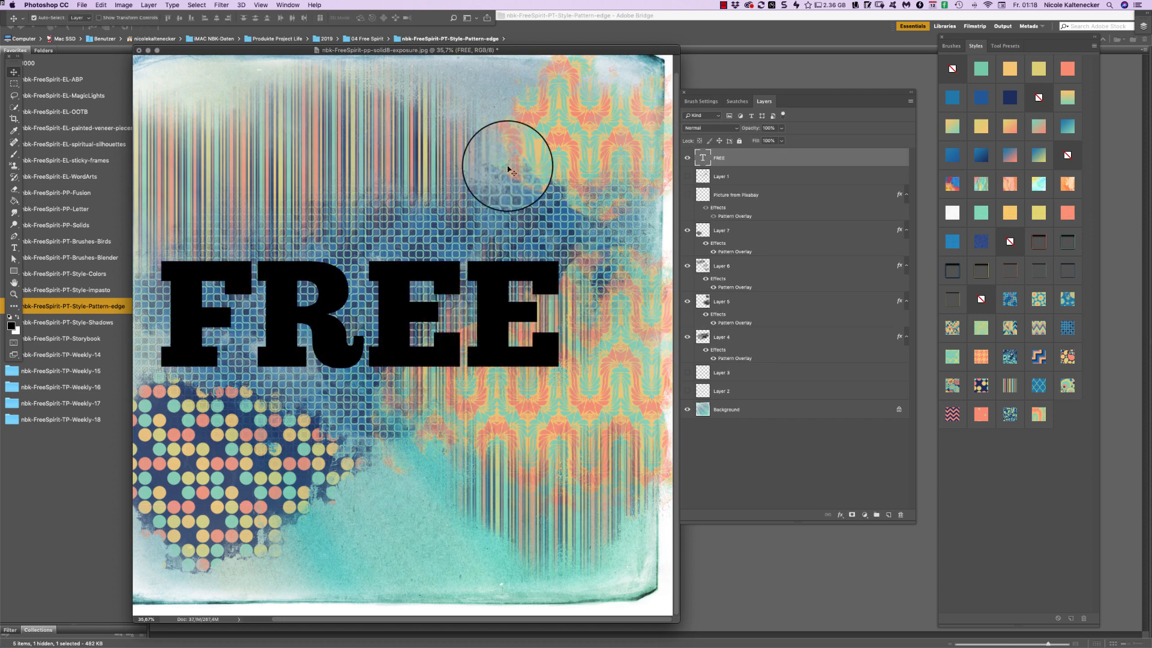
{"action": "left_click_drag", "start_coordinate": [528, 307], "coordinate": [566, 318]}
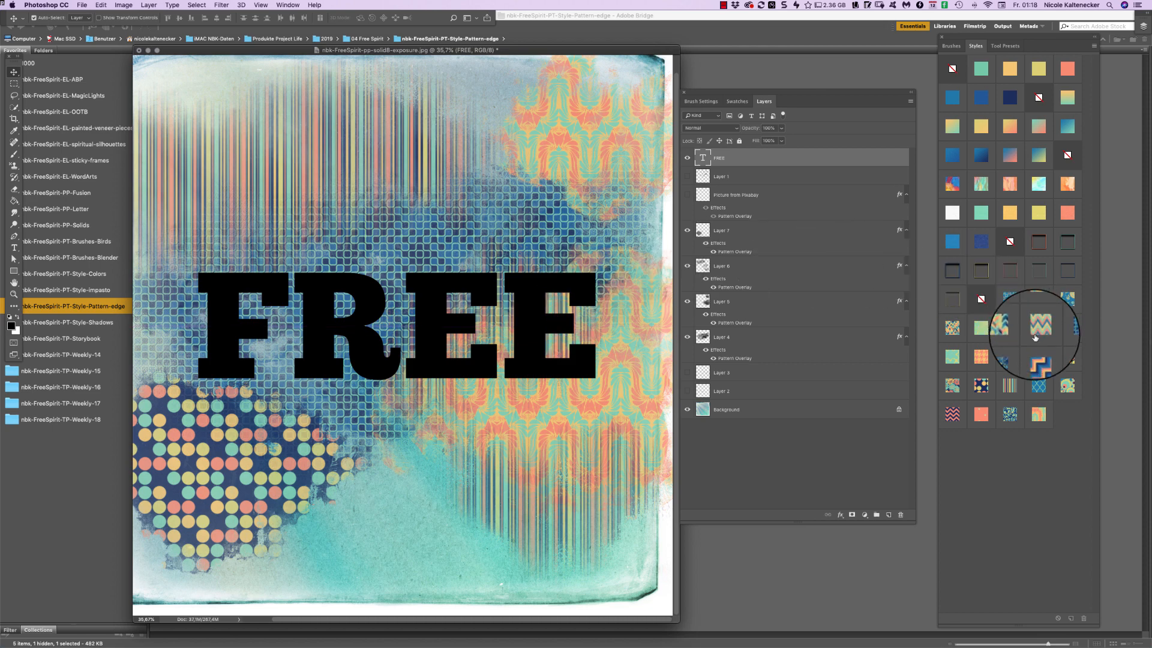
Reduce the FREE text to the single letter F, duplicate it alongside, and change the copy to E
{"action": "double_click", "coordinate": [703, 158]}
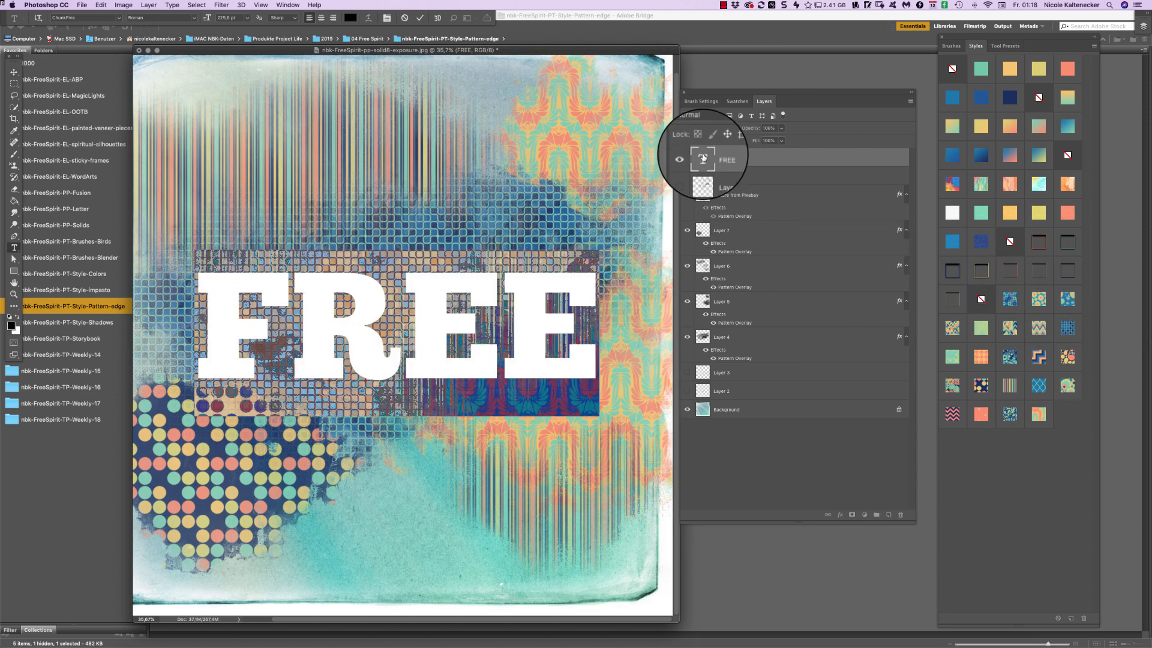
{"action": "type", "text": "F"}
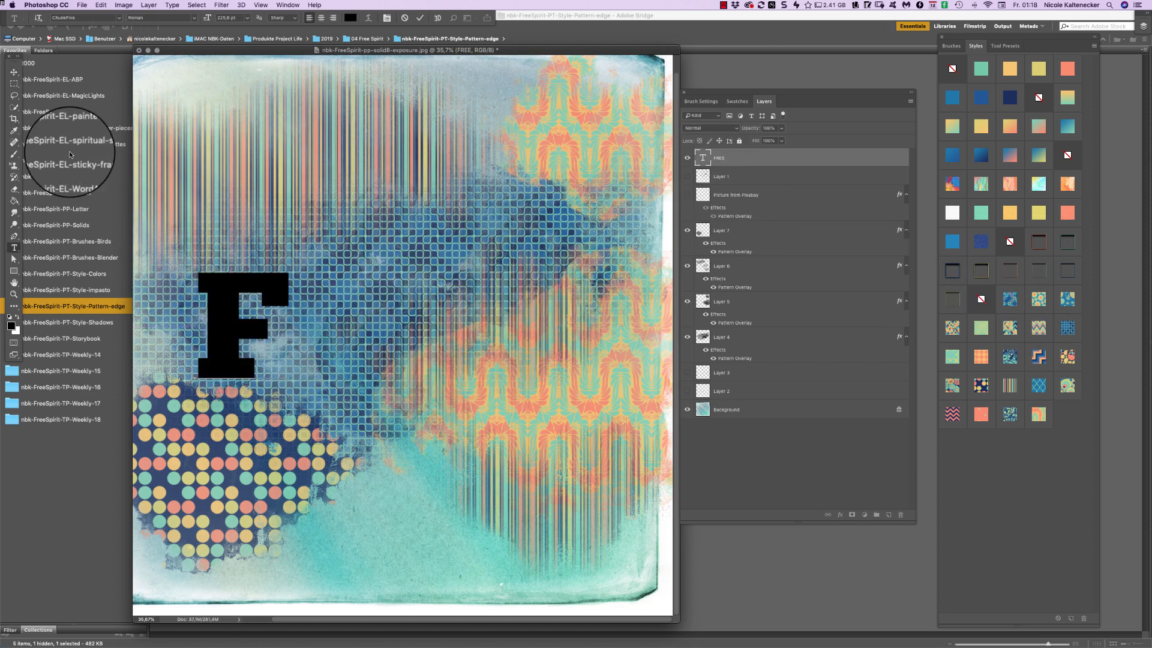
{"action": "left_click", "coordinate": [14, 71]}
{"action": "left_click_drag", "start_coordinate": [231, 326], "coordinate": [343, 326]}
{"action": "double_click", "coordinate": [703, 158]}
{"action": "type", "text": "E"}
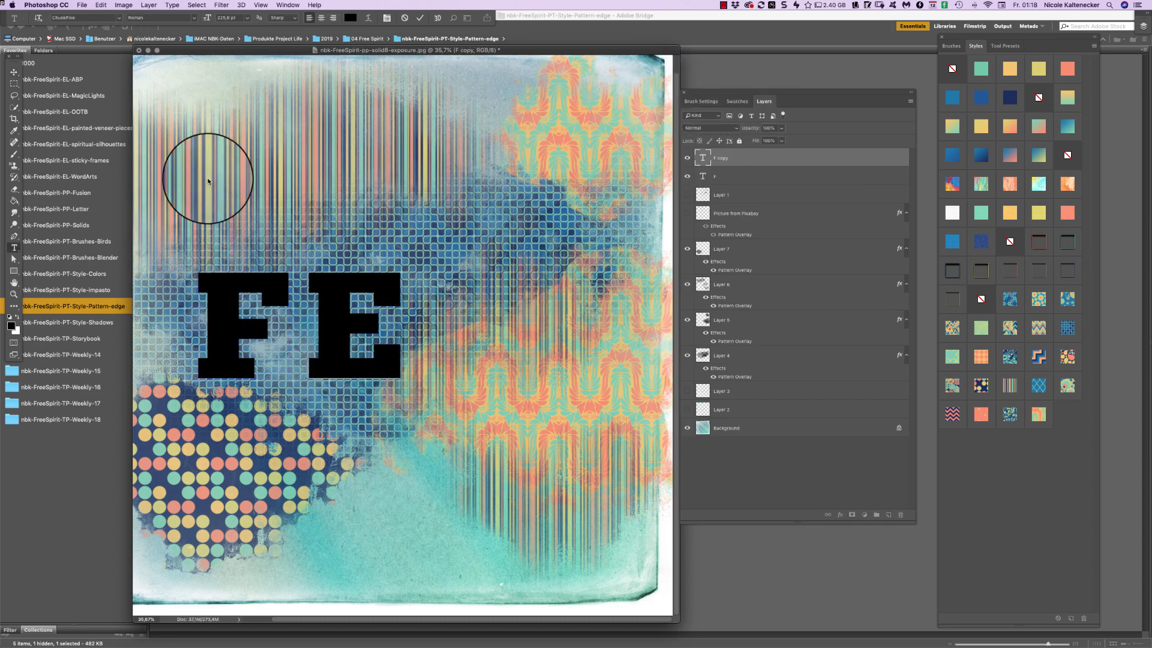
Complete FREE as separate letters by duplicating the E twice, changing the original E to R, and moving the R closer to the F
{"action": "left_click", "coordinate": [13, 71]}
{"action": "left_click_drag", "start_coordinate": [340, 336], "coordinate": [447, 337]}
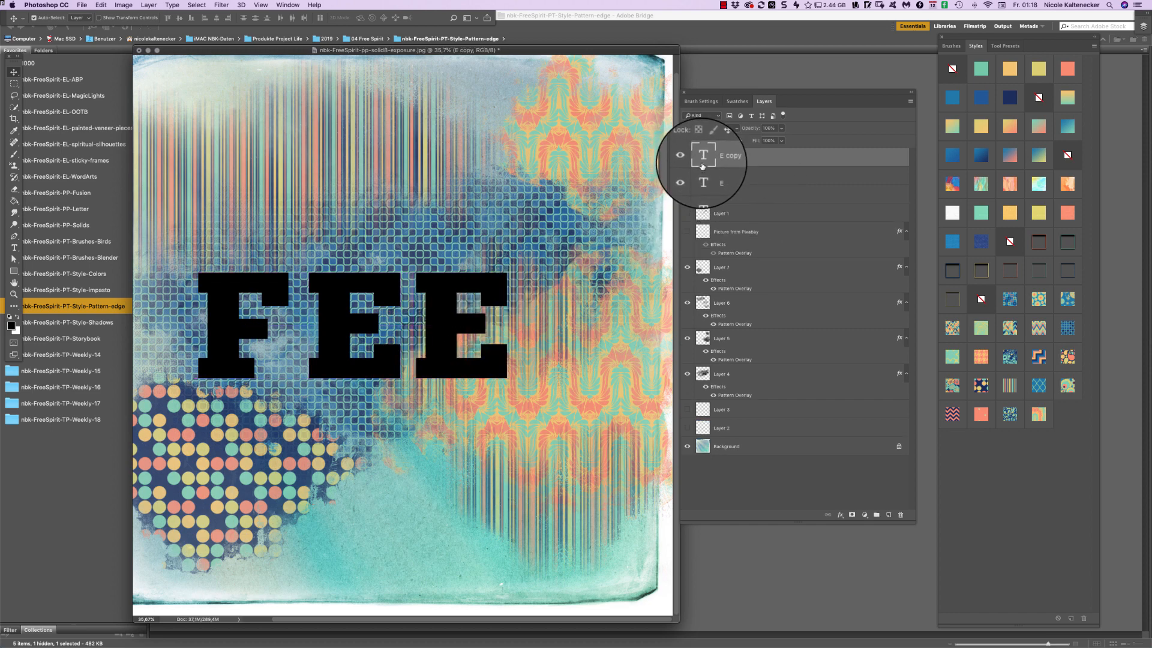
{"action": "double_click", "coordinate": [700, 176]}
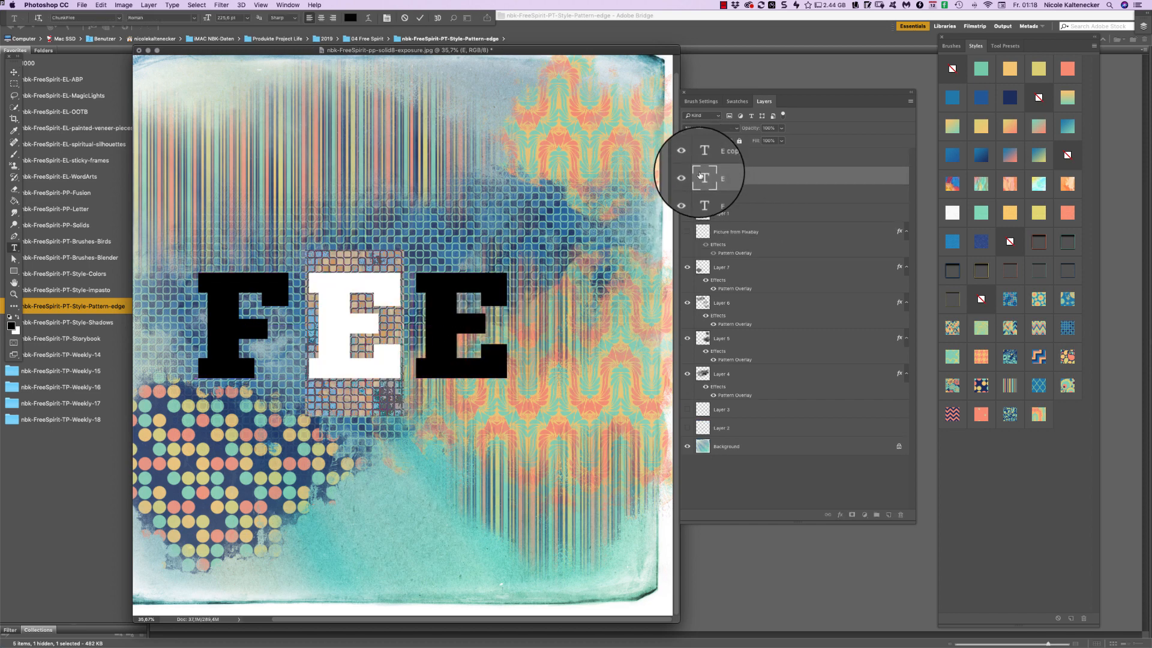
{"action": "type", "text": "R"}
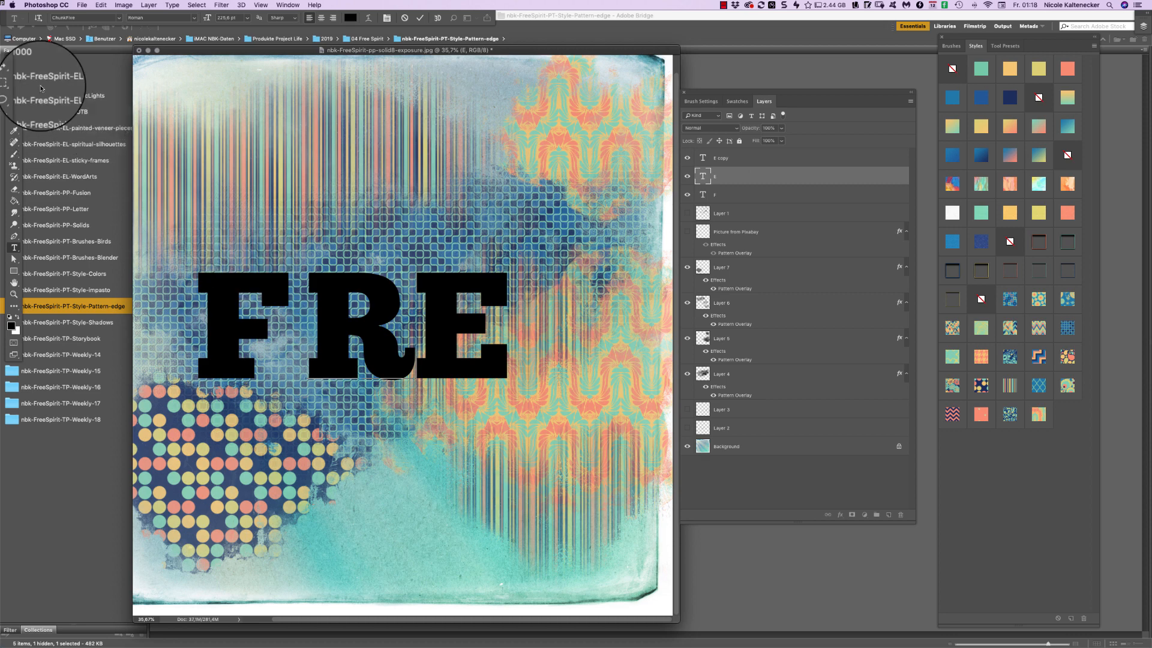
{"action": "left_click", "coordinate": [14, 71]}
{"action": "left_click_drag", "start_coordinate": [460, 350], "coordinate": [560, 346]}
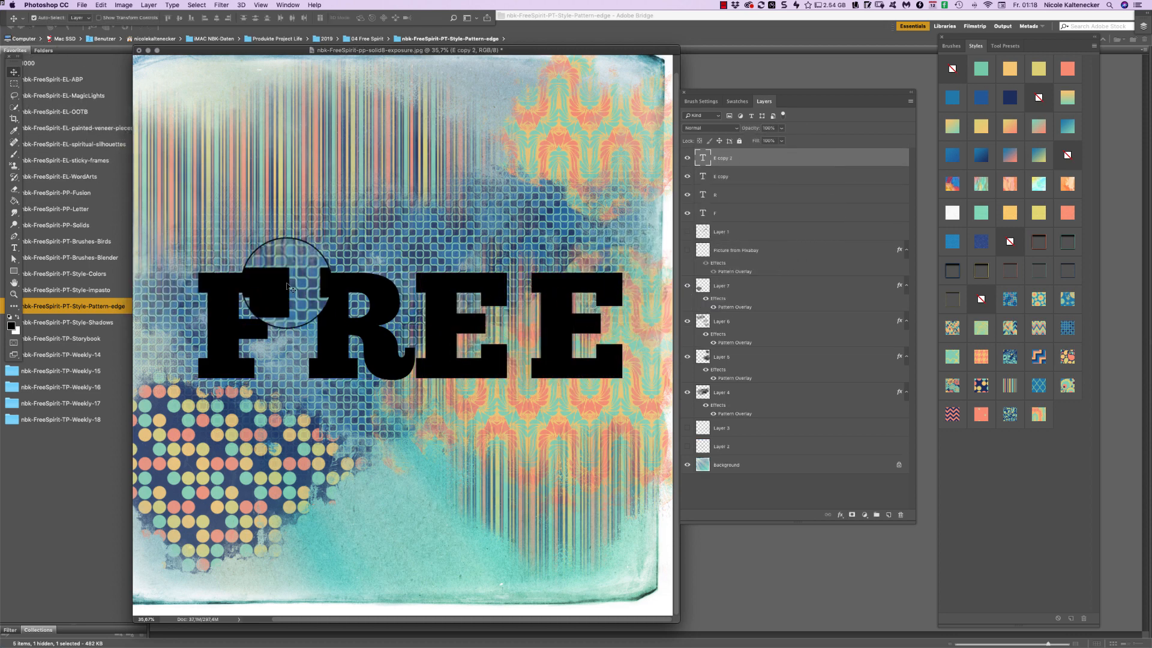
{"action": "left_click_drag", "start_coordinate": [370, 333], "coordinate": [361, 332]}
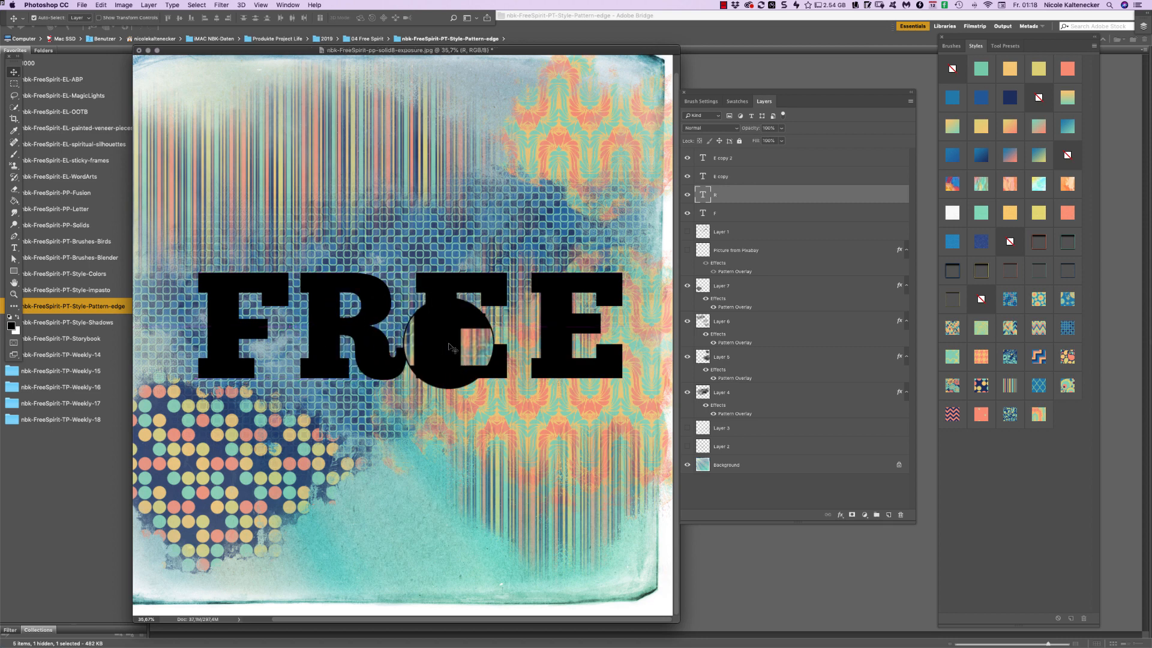
Try the blue squares pattern style on the letter F, then apply the coral and navy zigzag style instead
{"action": "left_click", "coordinate": [774, 209]}
{"action": "left_click", "coordinate": [1012, 298]}
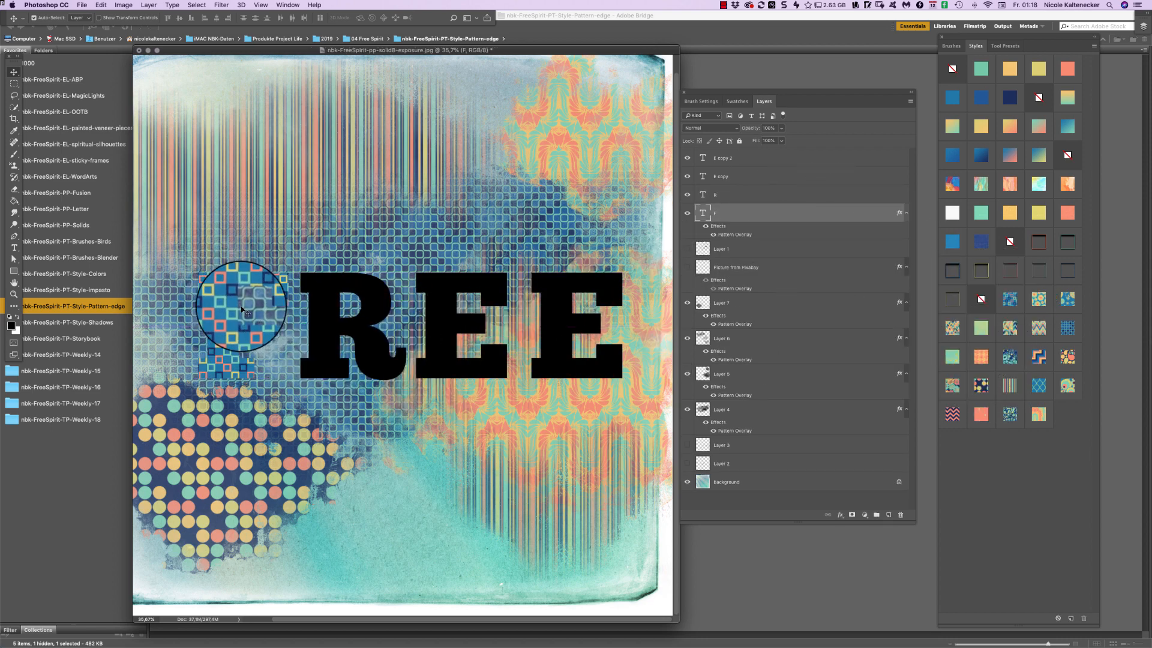
{"action": "left_click", "coordinate": [952, 414]}
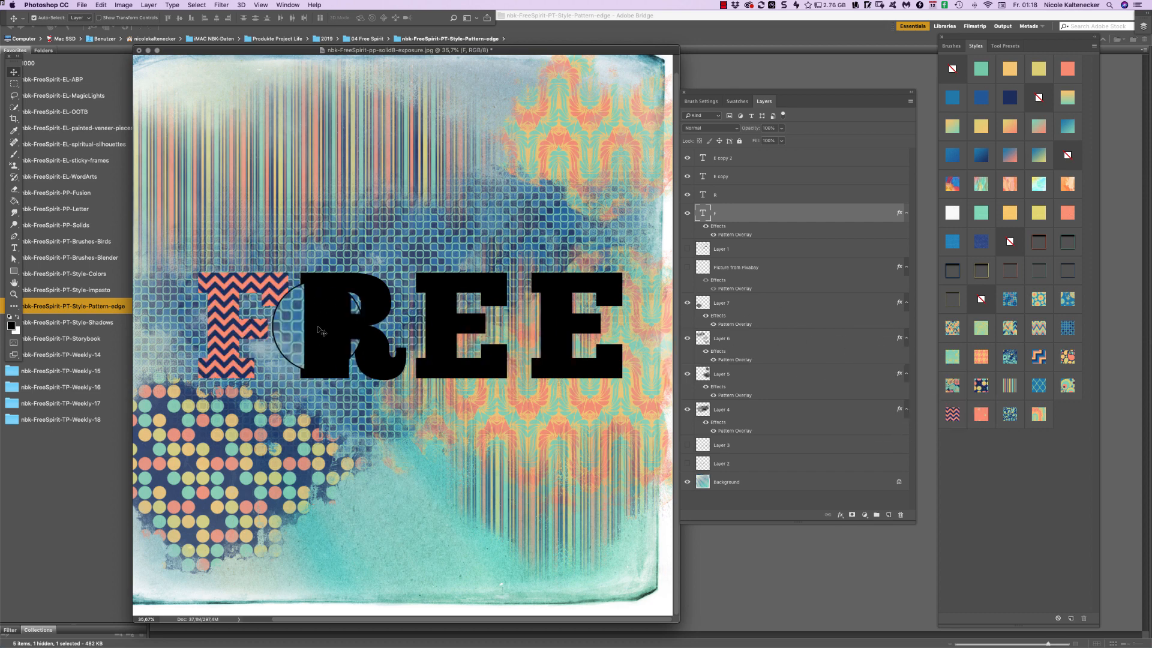
Apply multicoloured circles on blue to the R, ringed dots on blue to the first E, and the turquoise puzzle-like pattern style to the last E
{"action": "left_click", "coordinate": [349, 306]}
{"action": "left_click", "coordinate": [1065, 386]}
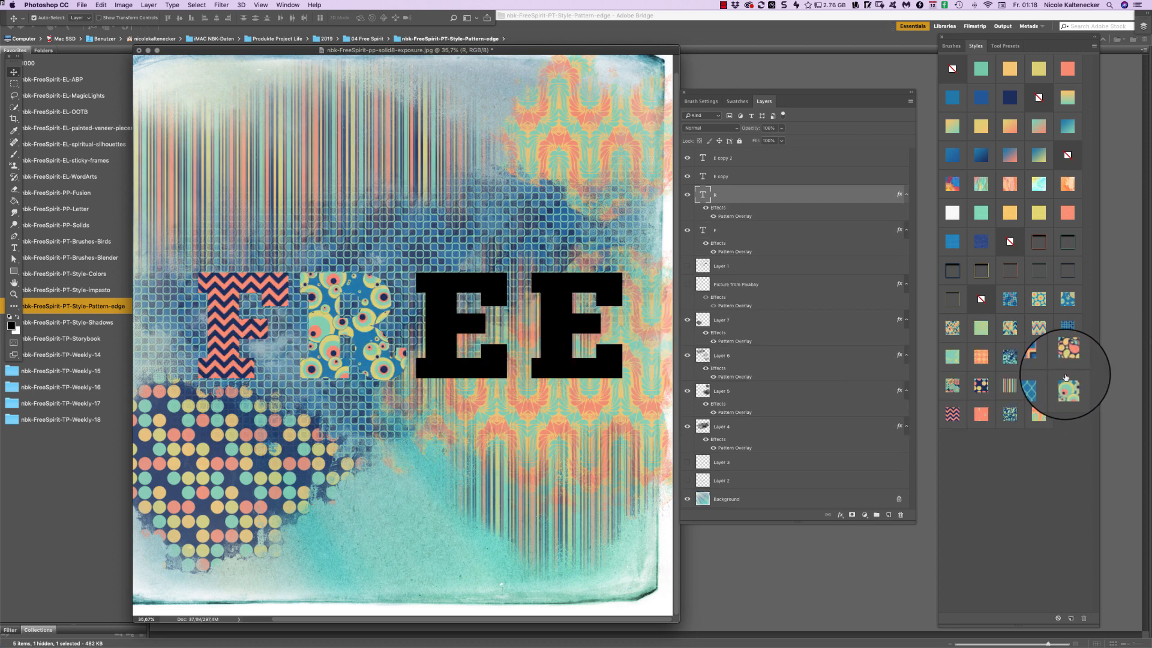
{"action": "left_click", "coordinate": [459, 342]}
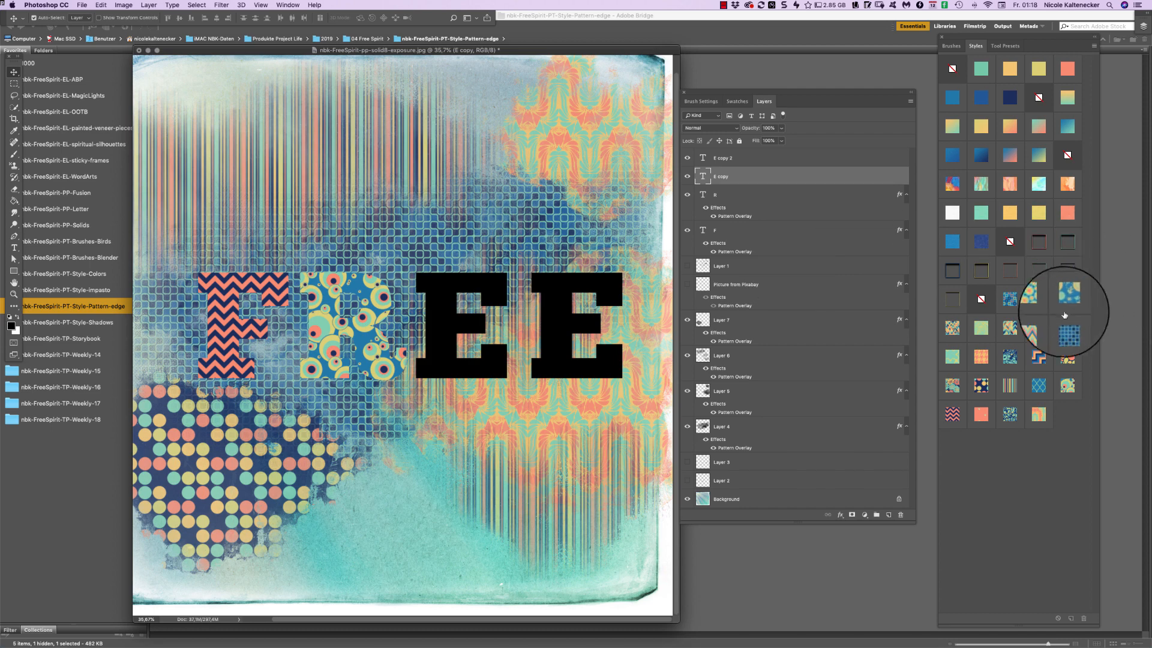
{"action": "left_click", "coordinate": [1038, 299]}
{"action": "left_click", "coordinate": [547, 372]}
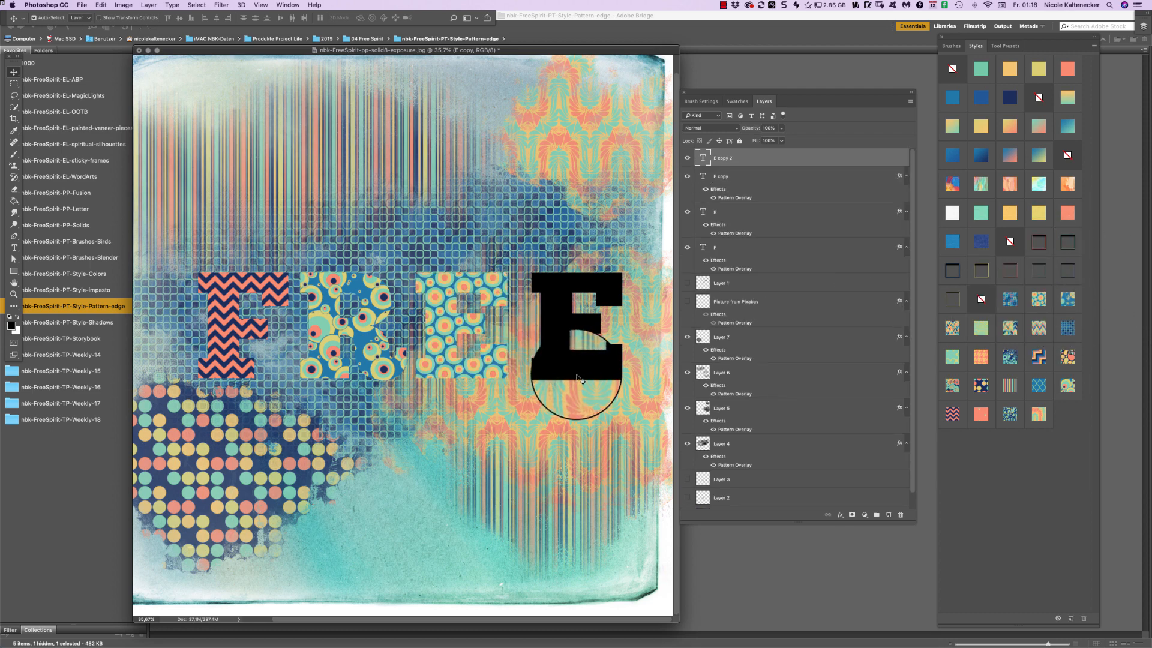
{"action": "left_click", "coordinate": [951, 355]}
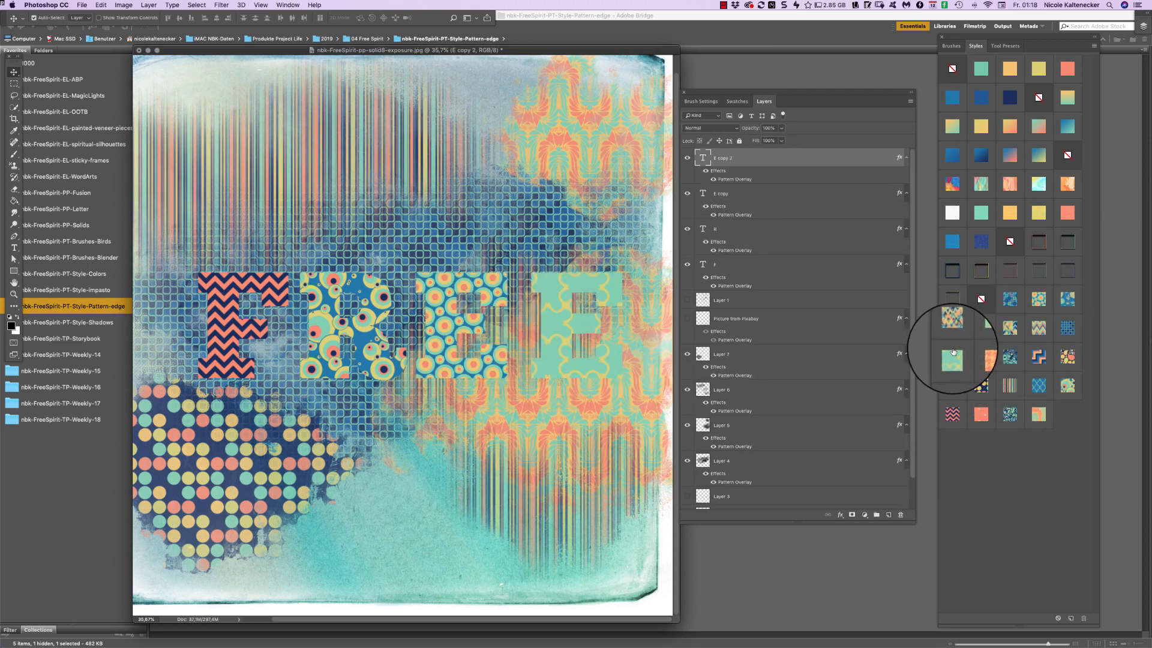
Duplicate the four FREE letter layers together and apply the coral and orange edge style to the copies
{"action": "left_click", "coordinate": [745, 266], "text": "shift"}
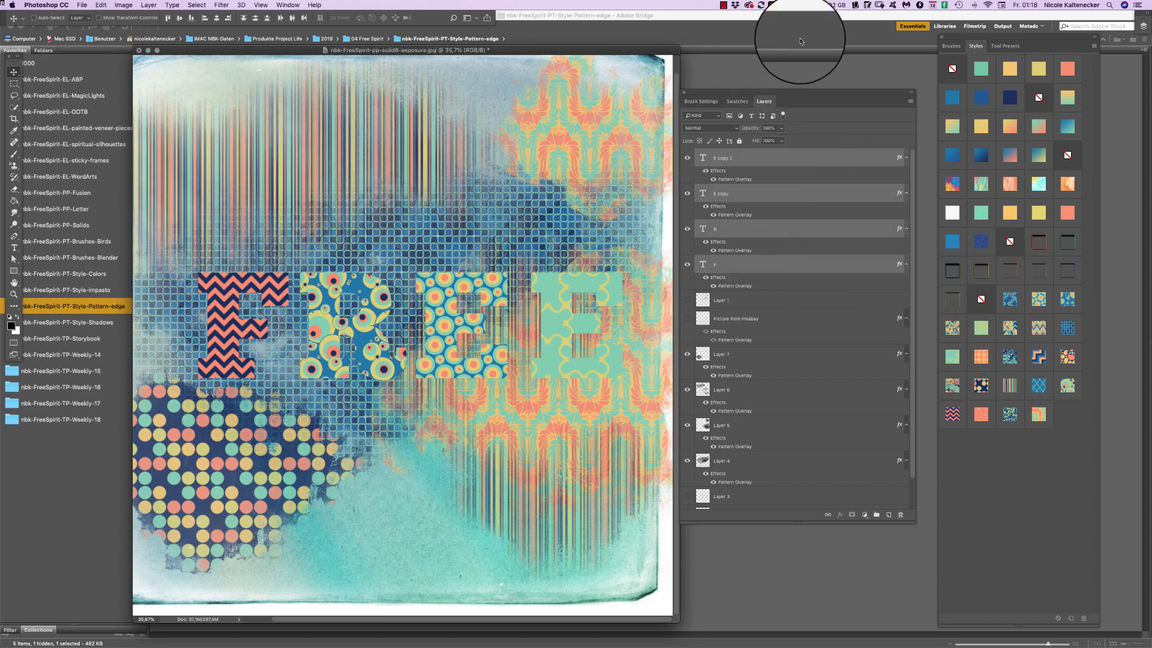
{"action": "key", "text": "super+j"}
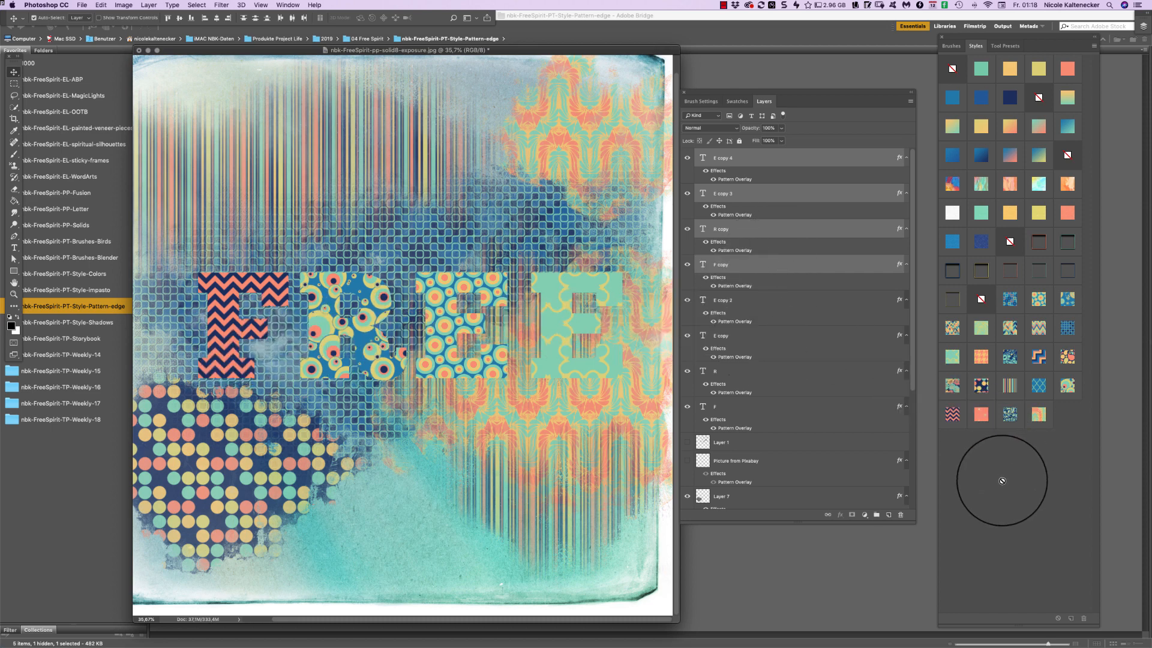
{"action": "left_click", "coordinate": [1038, 242]}
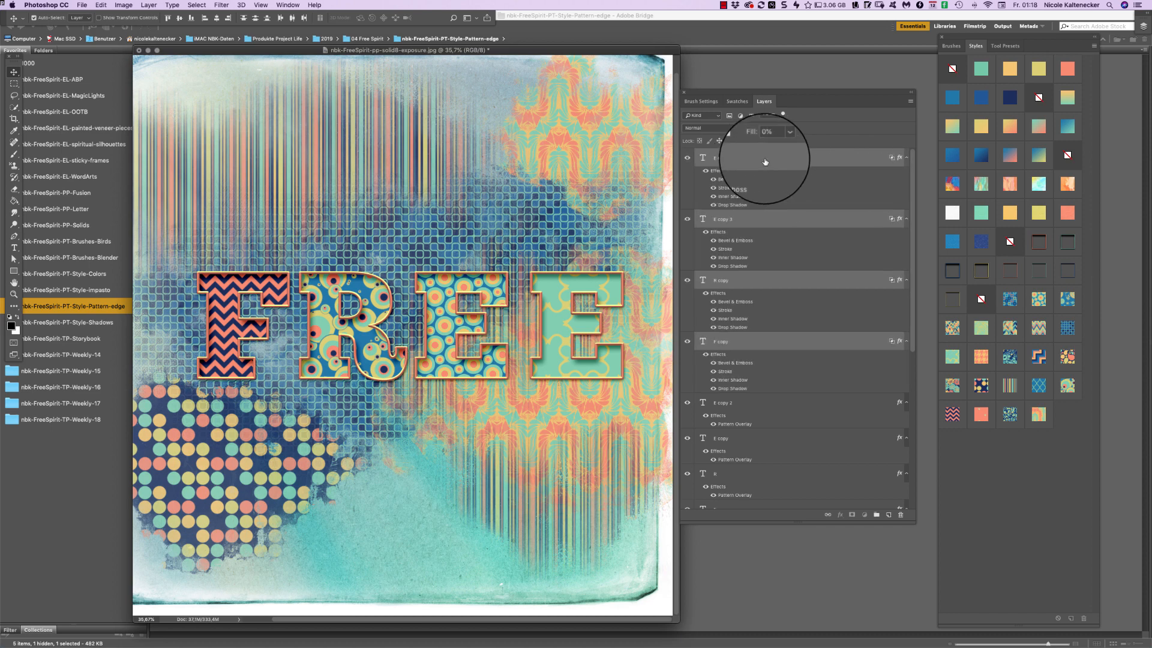
Change the edge style on the letter copies to turquoise for the R and first E, and to navy for the last E
{"action": "left_click", "coordinate": [804, 279]}
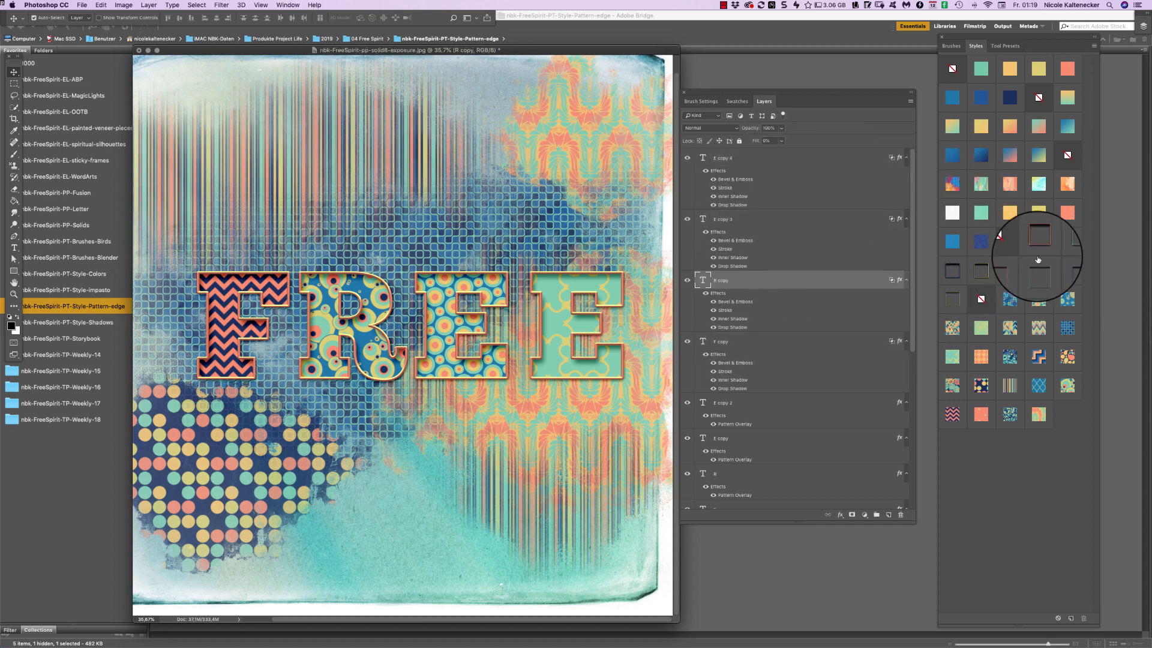
{"action": "left_click", "coordinate": [1068, 243]}
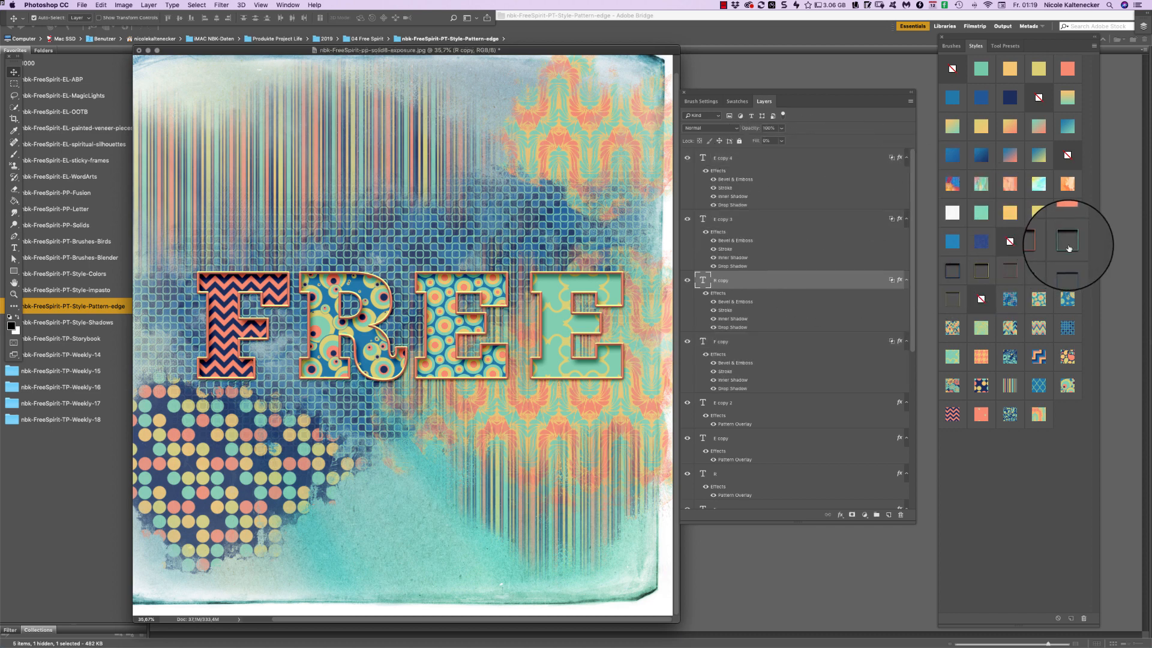
{"action": "left_click", "coordinate": [616, 287]}
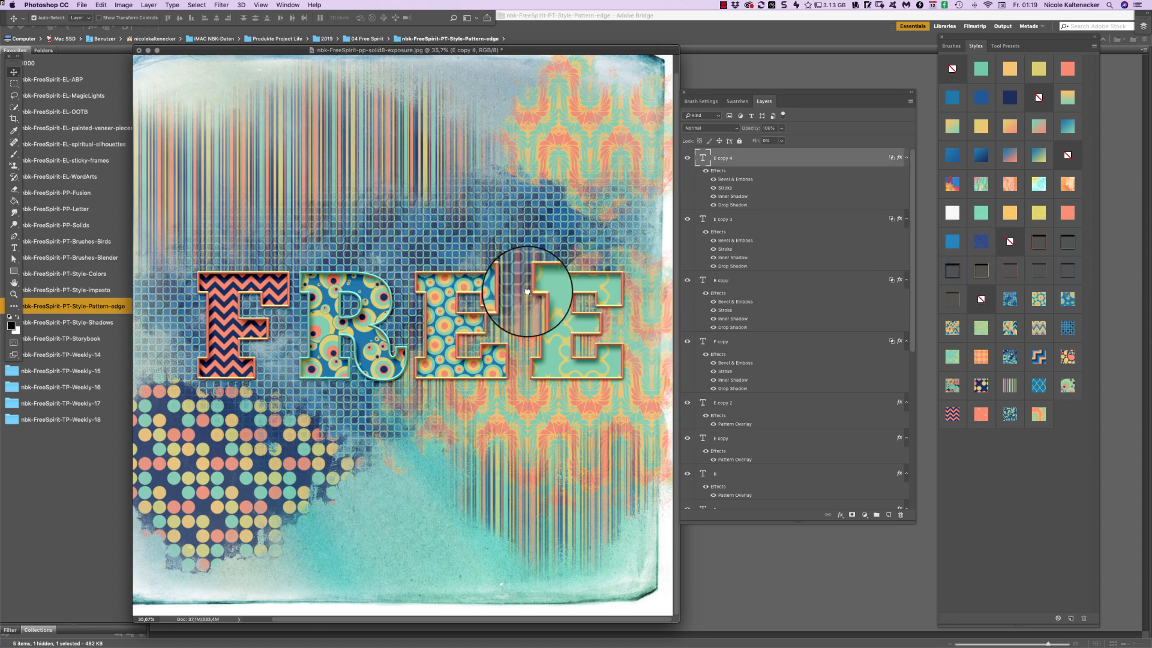
{"action": "left_click_drag", "start_coordinate": [527, 292], "coordinate": [524, 286]}
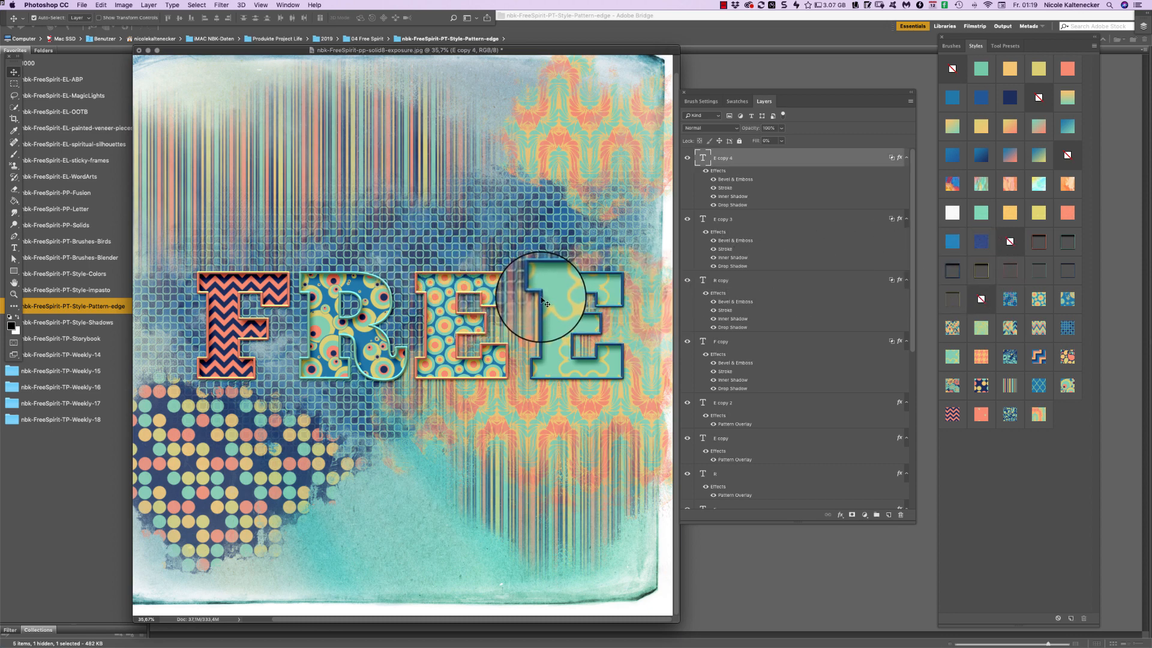
{"action": "left_click", "coordinate": [485, 306]}
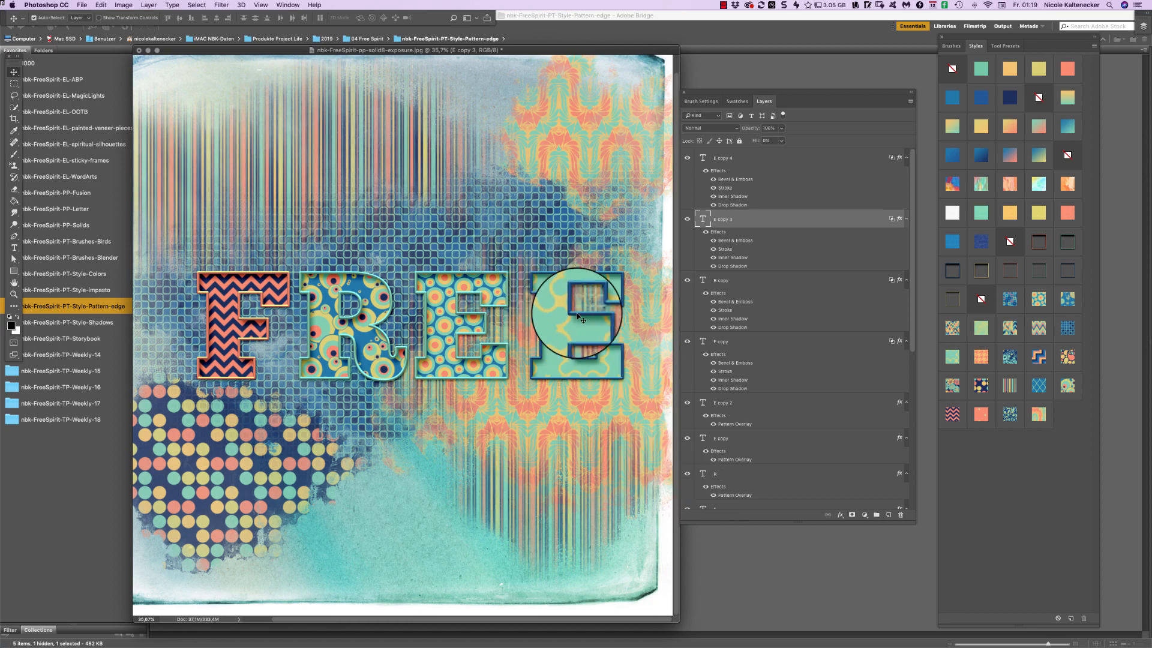
Switch to Adobe Bridge, view the nbk-FreeSpirit-PT-Styles-Pattern.jpg preview full screen, and return to Photoshop
{"action": "left_click", "coordinate": [765, 570]}
{"action": "left_click", "coordinate": [342, 343]}
{"action": "key", "text": "space"}
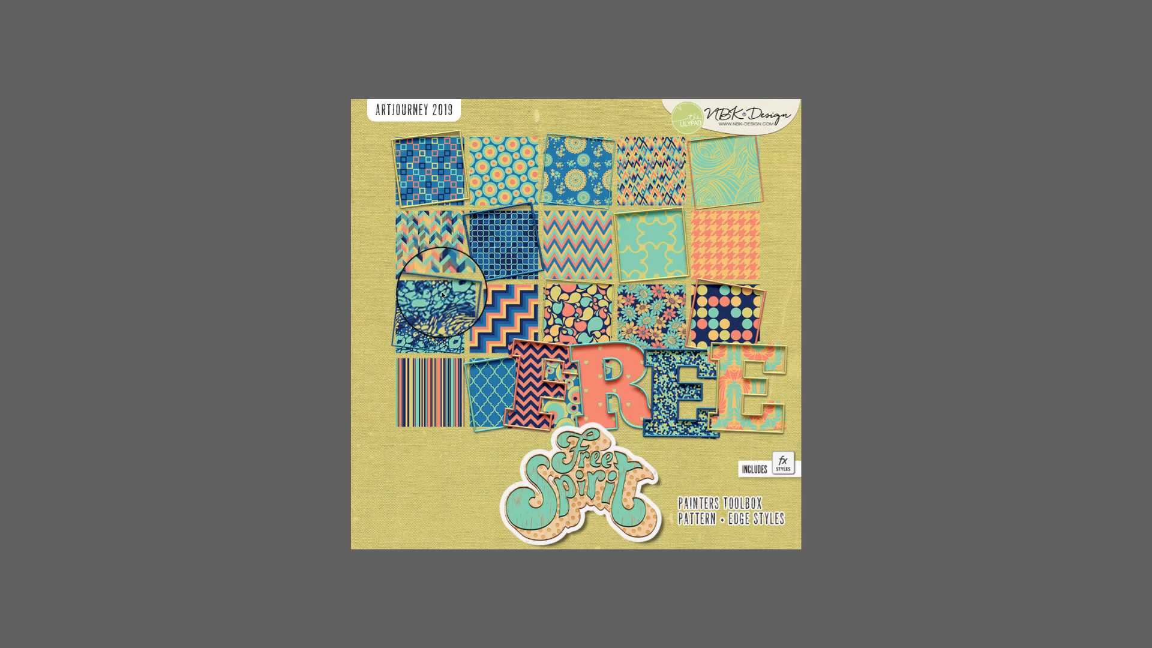
{"action": "key", "text": "space"}
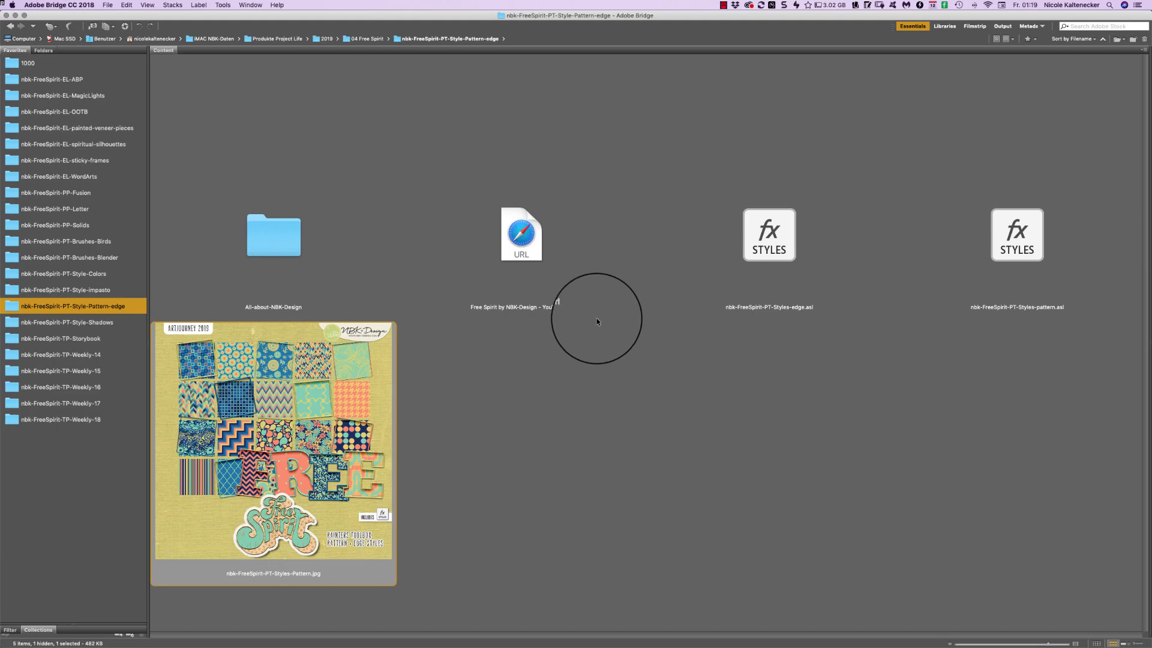
{"action": "key", "text": "super+Tab"}
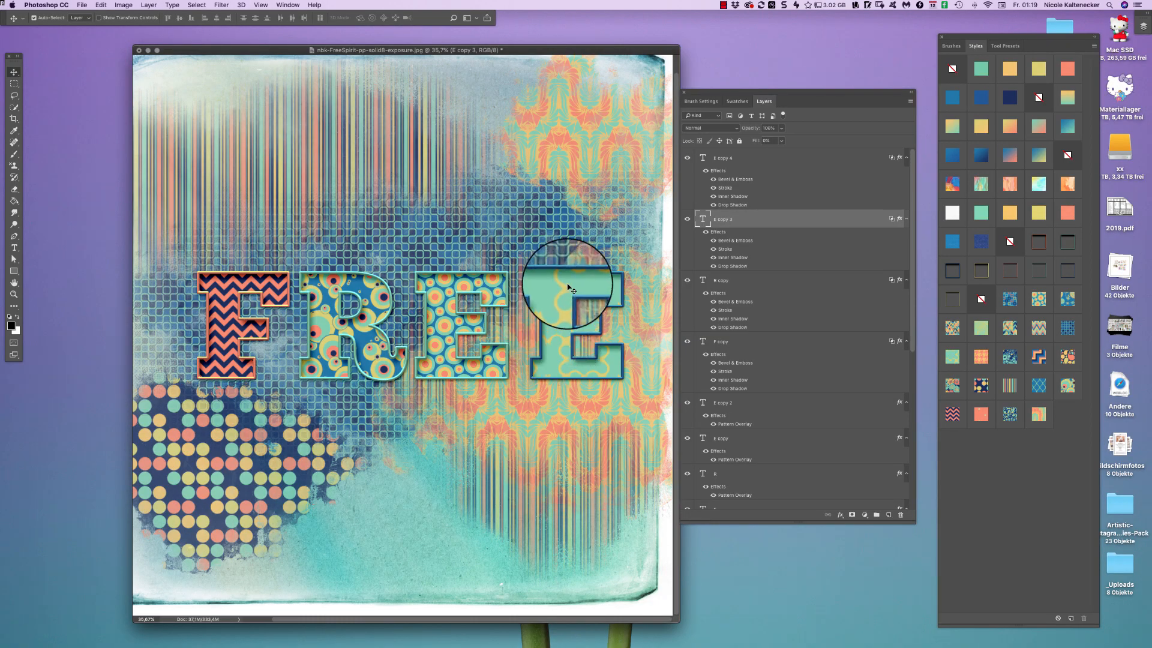
Rotate the edge copy of the last E slightly counter-clockwise so its outline sits offset from the patterned letter
{"action": "left_click", "coordinate": [591, 268]}
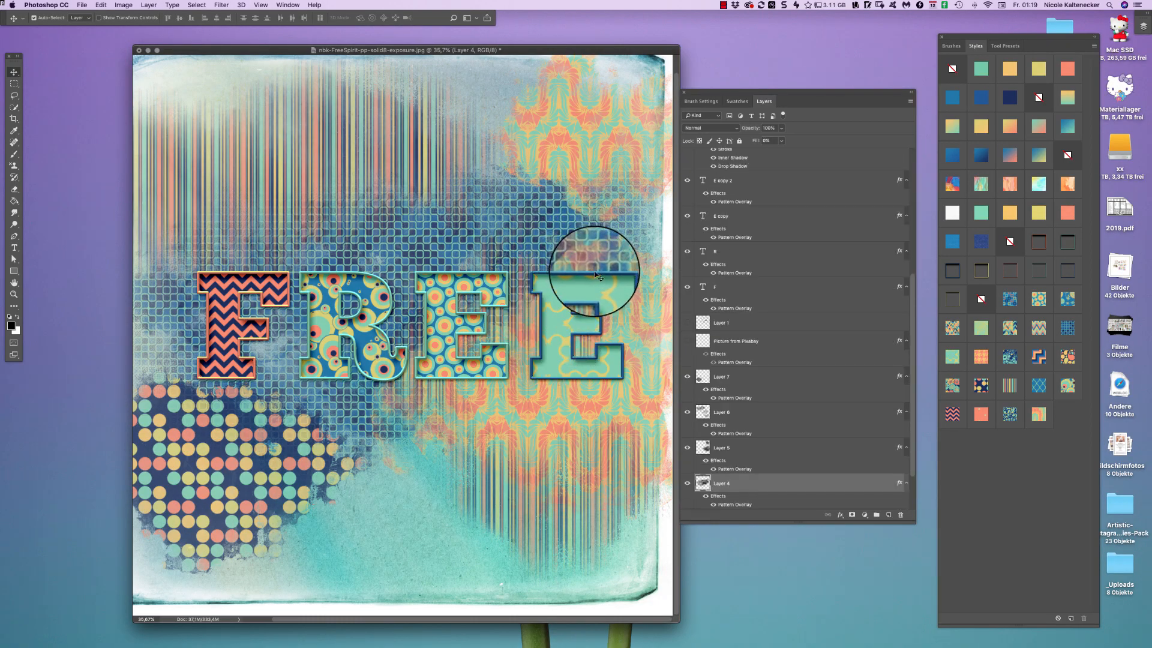
{"action": "left_click", "coordinate": [596, 271], "text": "super"}
{"action": "key", "text": "super+t"}
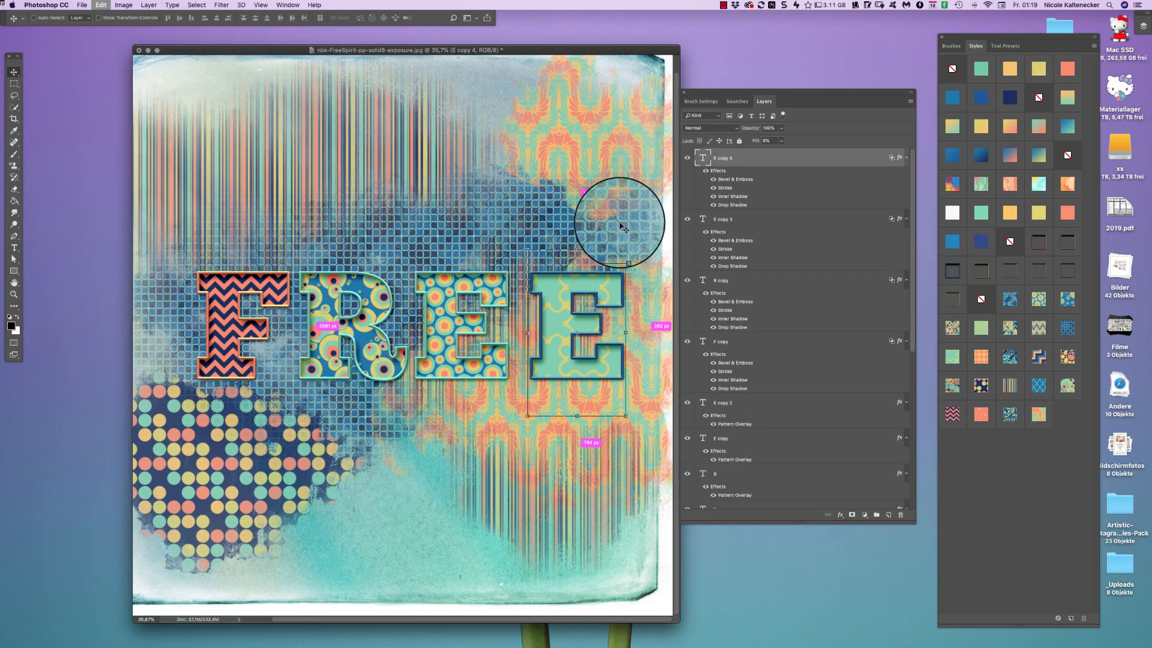
{"action": "left_click_drag", "start_coordinate": [620, 207], "coordinate": [664, 91]}
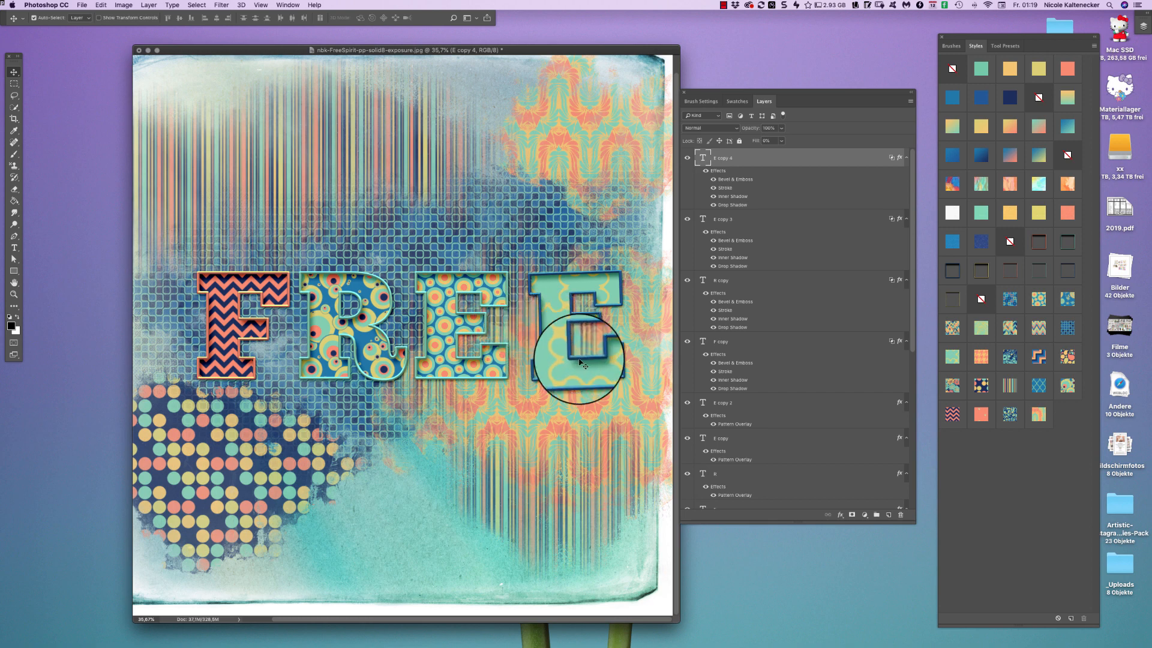
{"action": "left_click_drag", "start_coordinate": [580, 363], "coordinate": [591, 369]}
{"action": "key", "text": "super+t"}
{"action": "left_click_drag", "start_coordinate": [628, 175], "coordinate": [624, 174]}
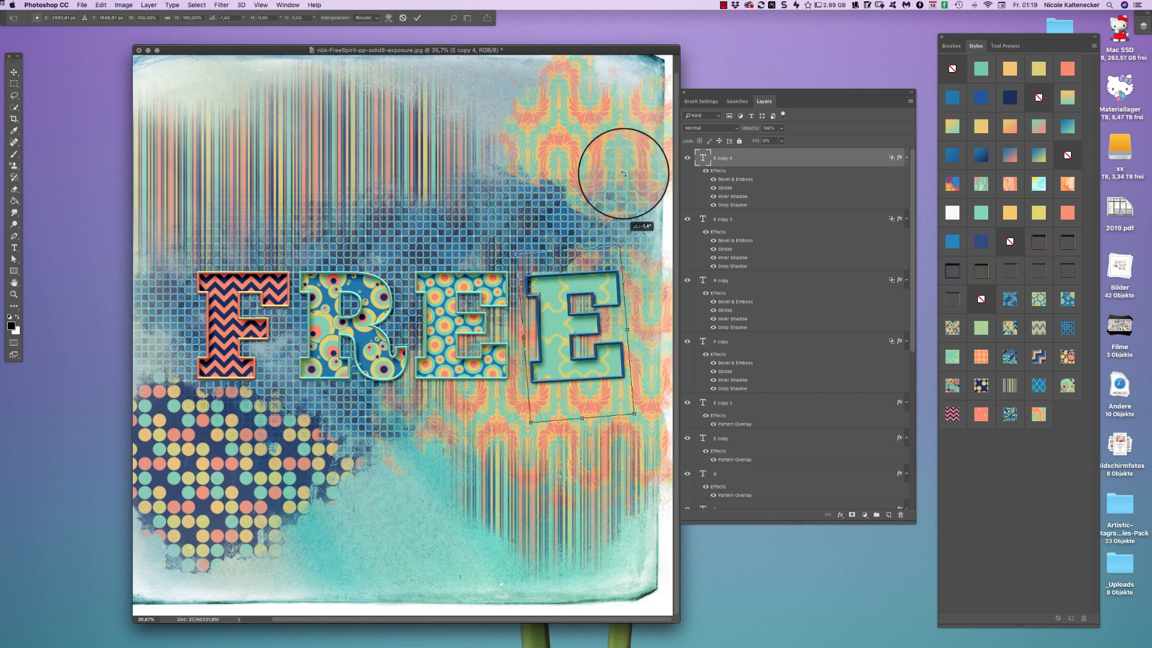
{"action": "key", "text": "Return"}
Rotate the edge copy of the first E slightly clockwise against its patterned letter
{"action": "left_click", "coordinate": [482, 282]}
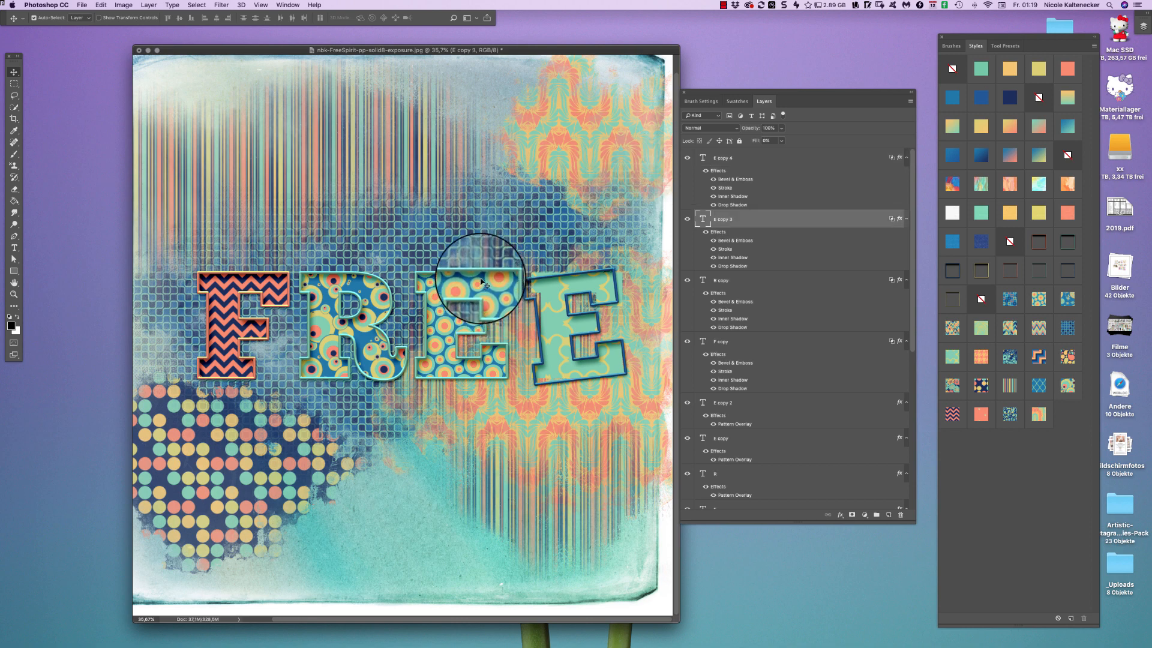
{"action": "key", "text": "super+t"}
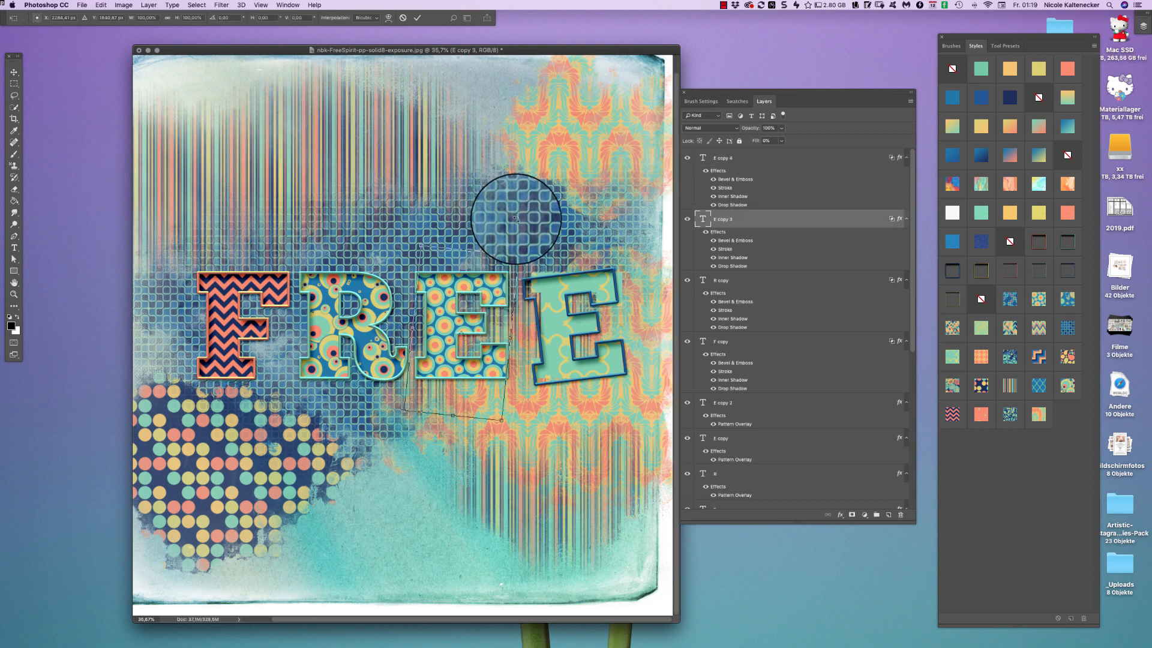
{"action": "key", "text": "Return"}
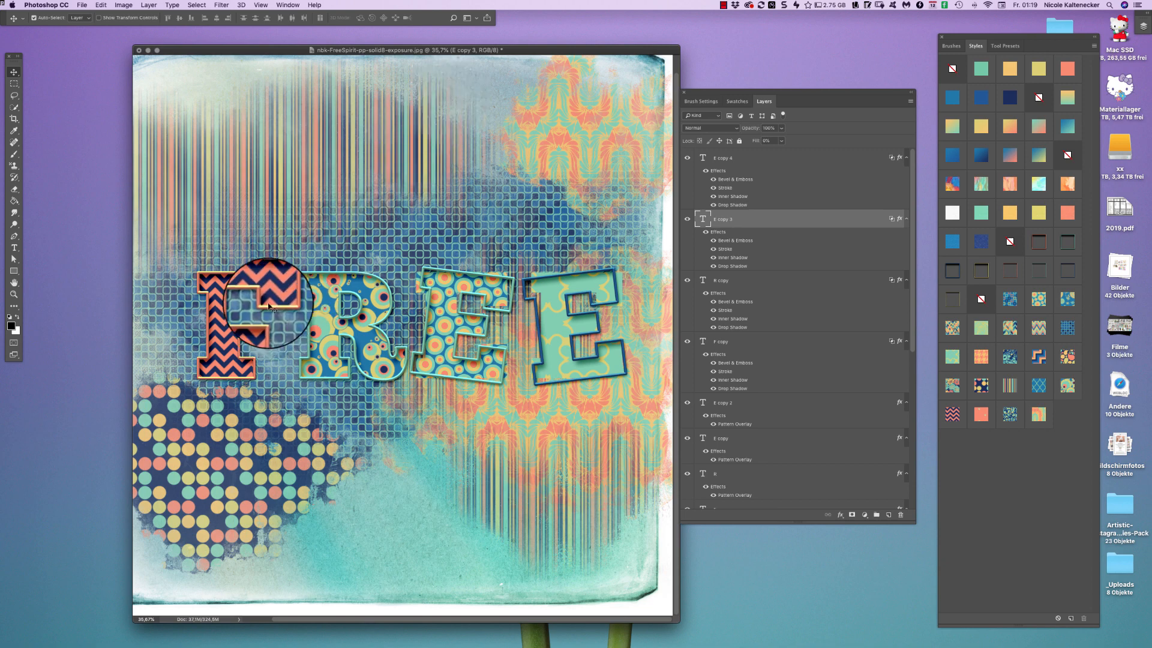
Rotate the edge copy of the letter F slightly clockwise over the zigzag-patterned F
{"action": "left_click", "coordinate": [289, 302]}
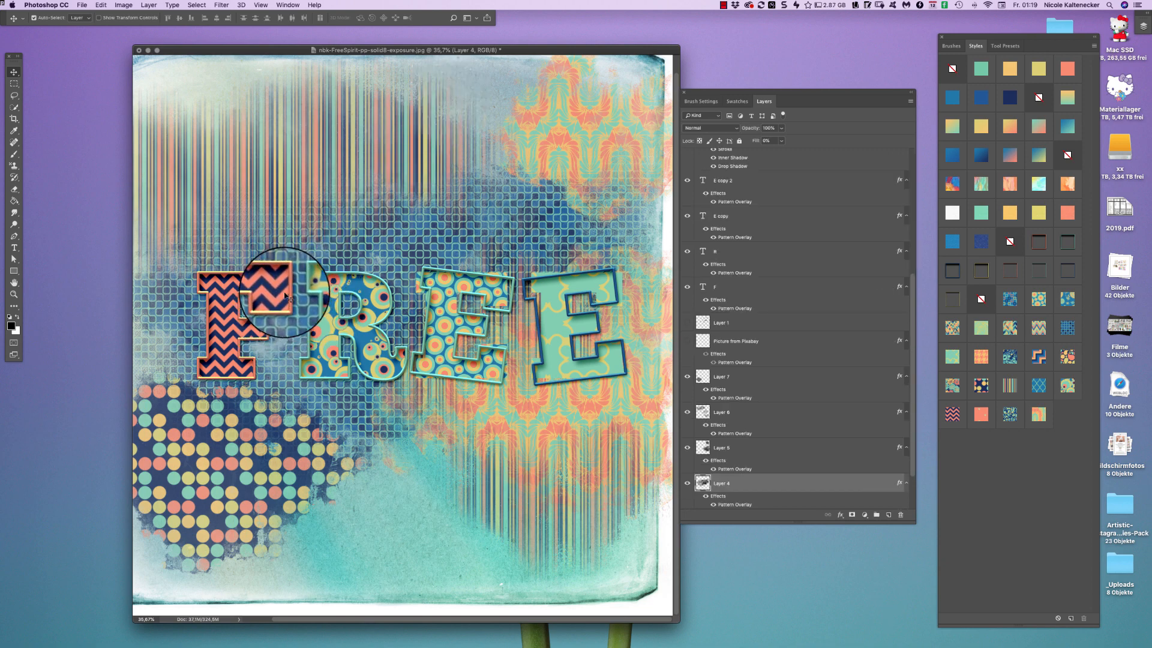
{"action": "left_click", "coordinate": [285, 298]}
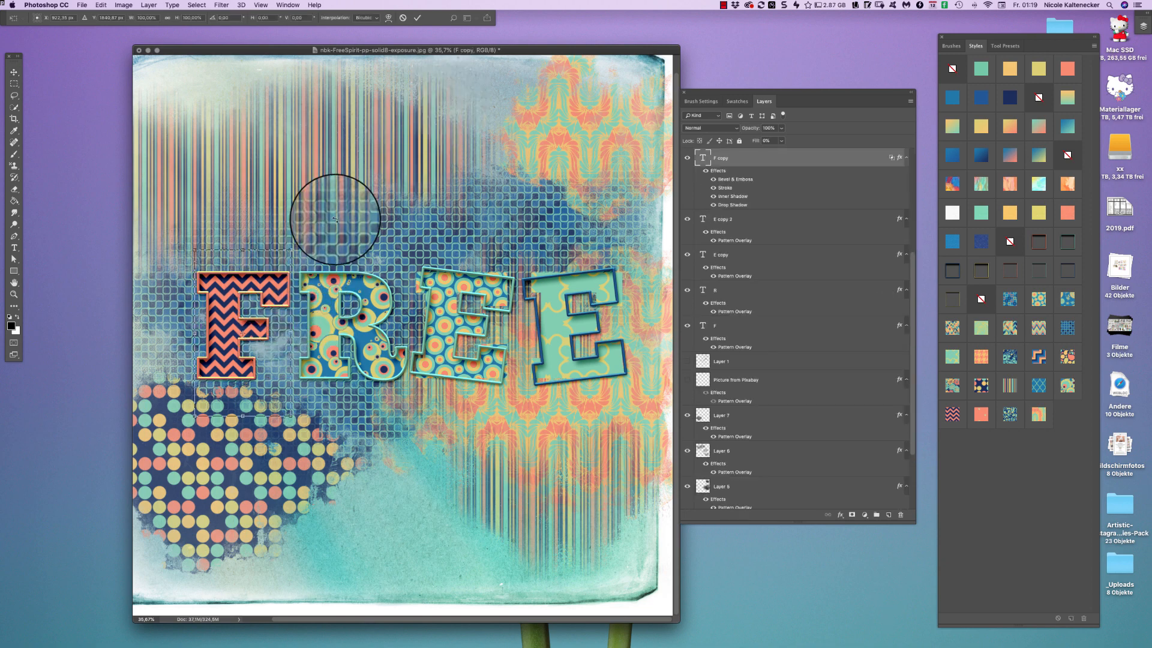
{"action": "key", "text": "super+t"}
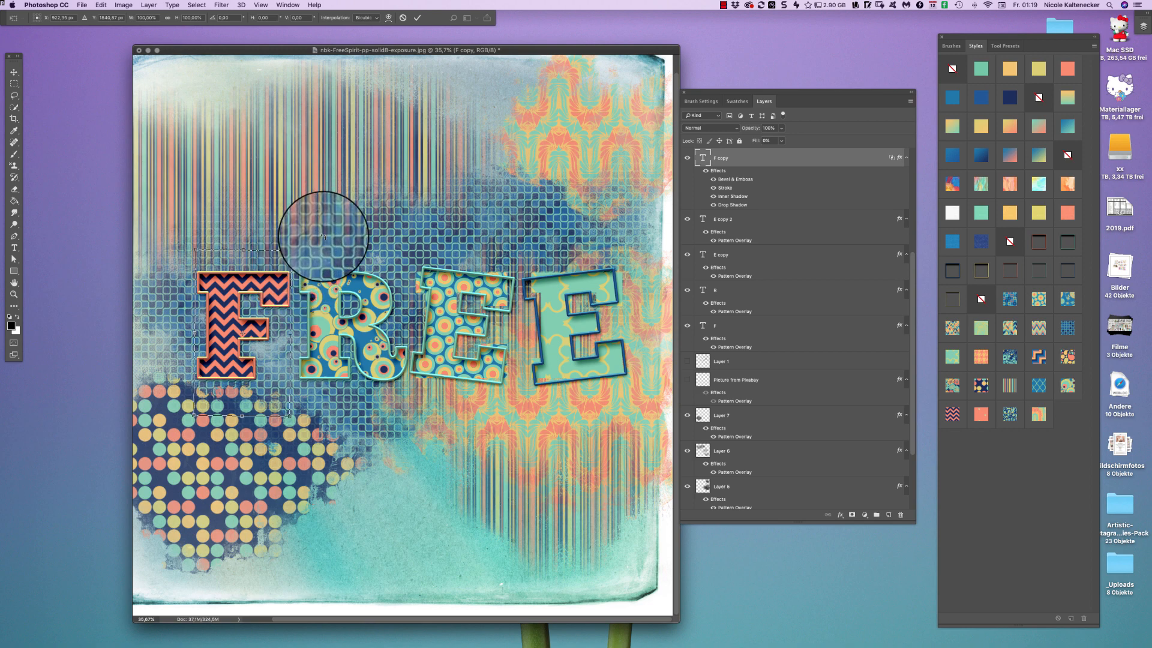
{"action": "left_click_drag", "start_coordinate": [313, 206], "coordinate": [397, 35]}
{"action": "key", "text": "Return"}
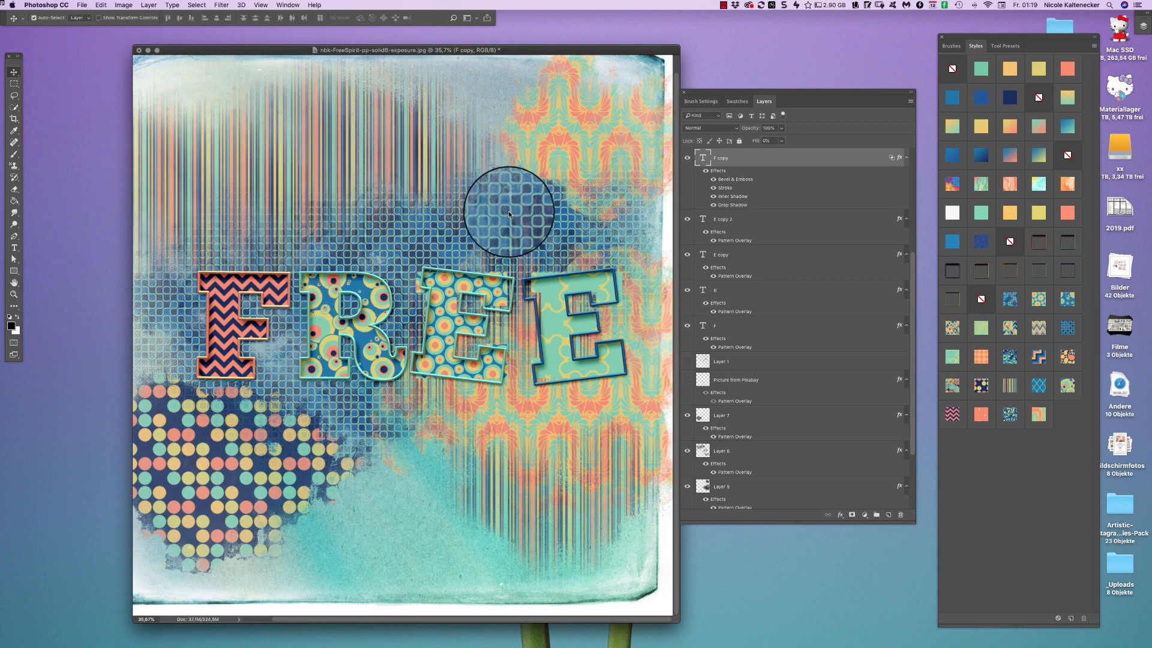
Try the navy dots and blue trellis styles on the dotted patch, apply a turquoise edge style instead, and move it behind the F and R
{"action": "left_click", "coordinate": [598, 168]}
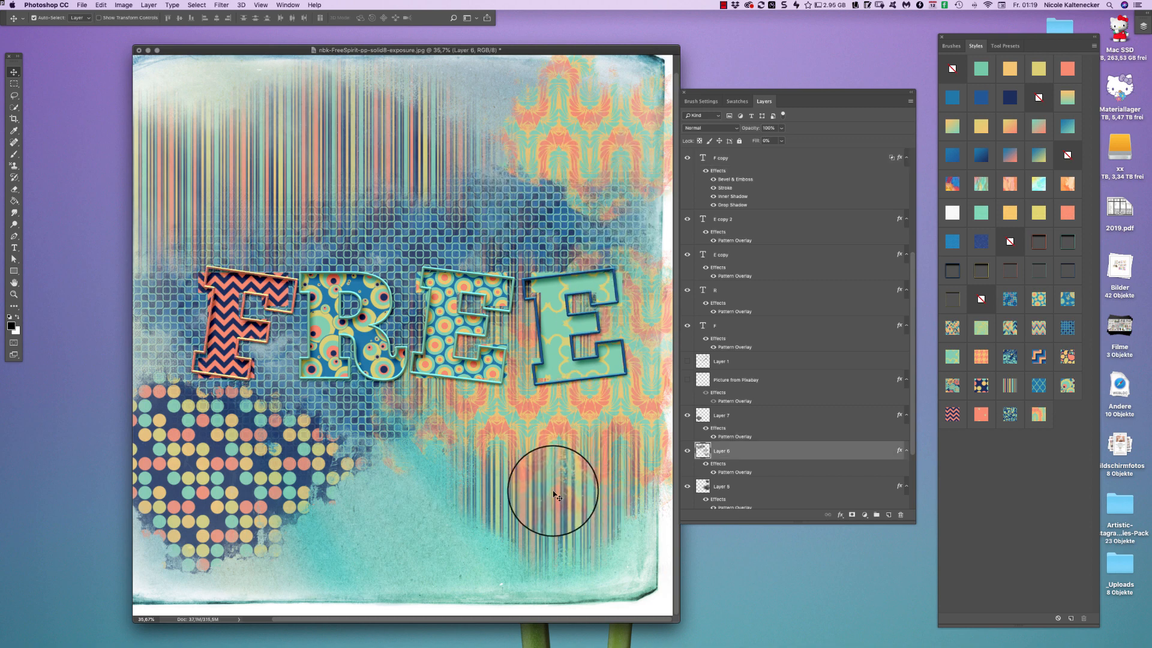
{"action": "left_click", "coordinate": [269, 472]}
{"action": "left_click", "coordinate": [981, 385]}
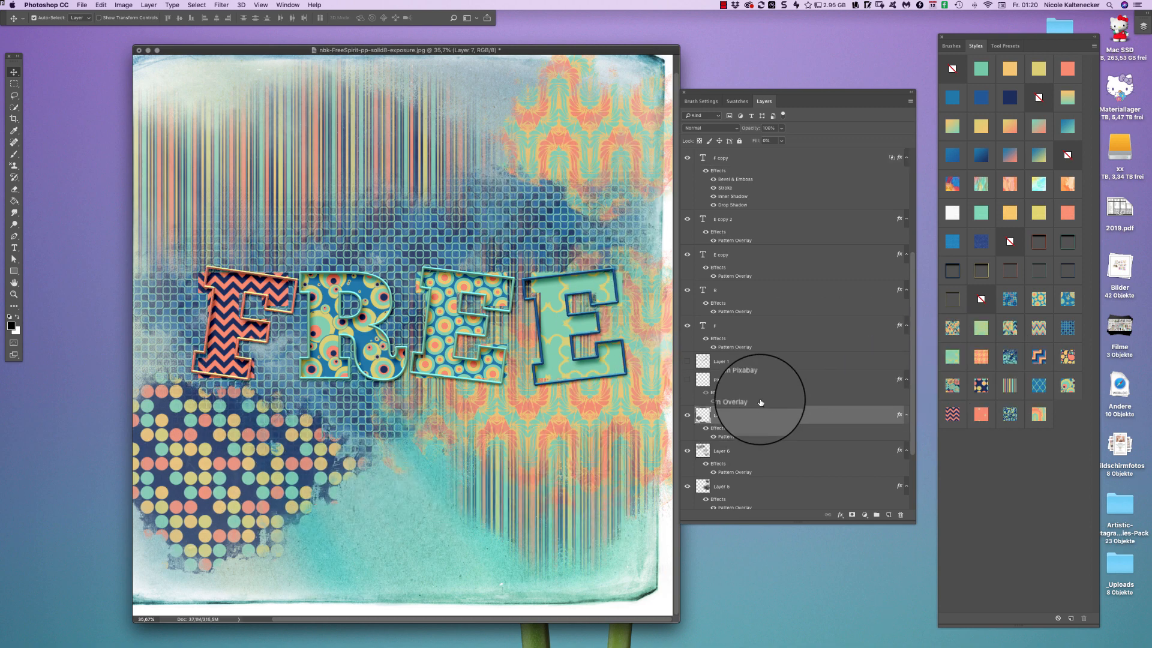
{"action": "left_click", "coordinate": [1038, 385]}
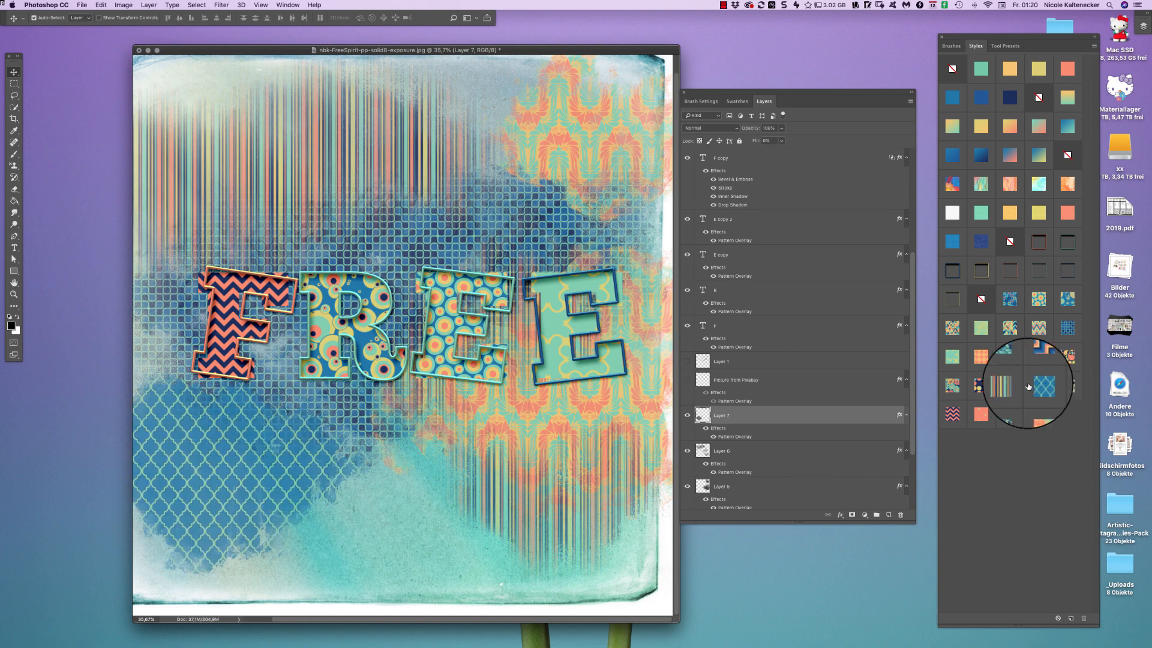
{"action": "left_click", "coordinate": [1039, 272]}
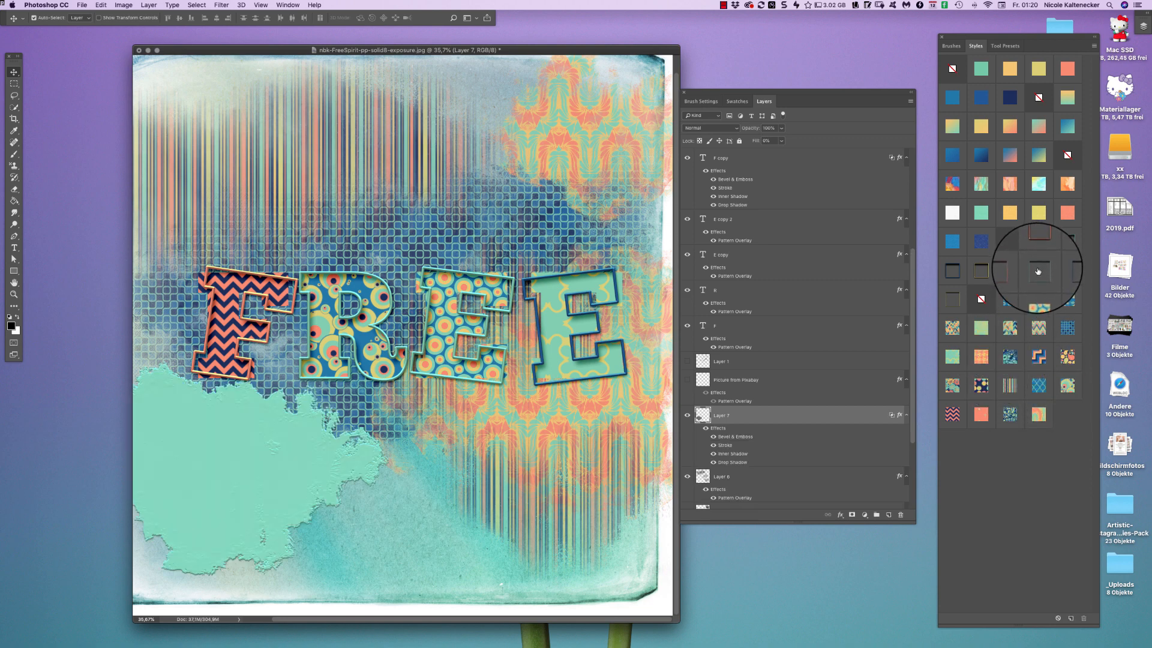
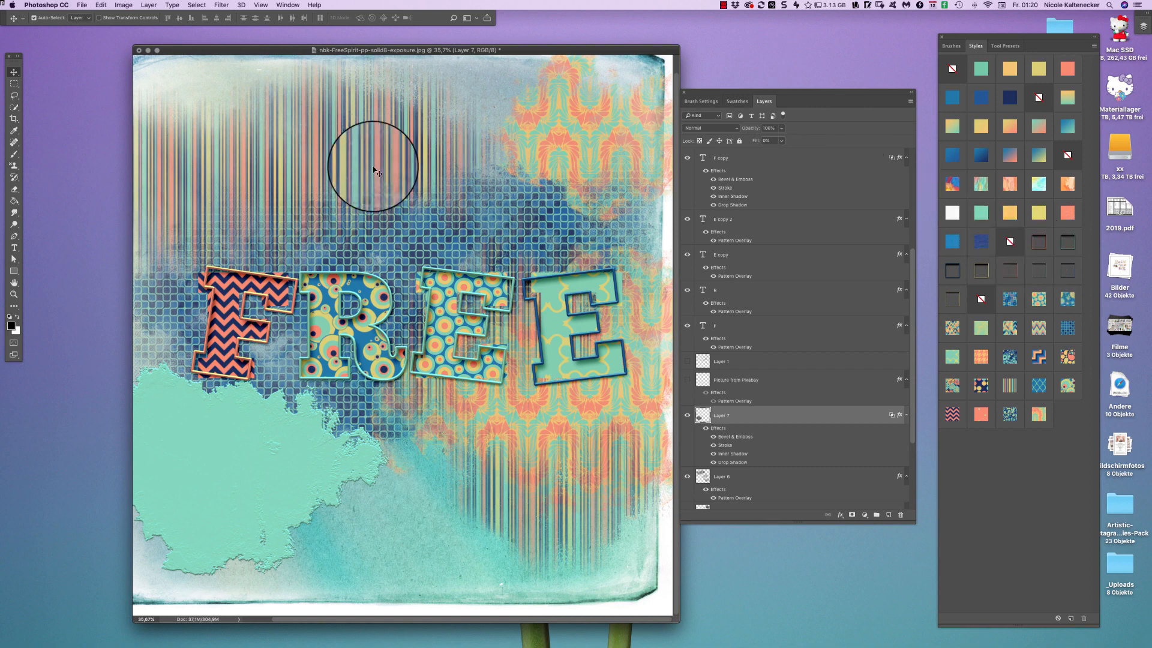
{"action": "left_click_drag", "start_coordinate": [246, 430], "coordinate": [460, 351]}
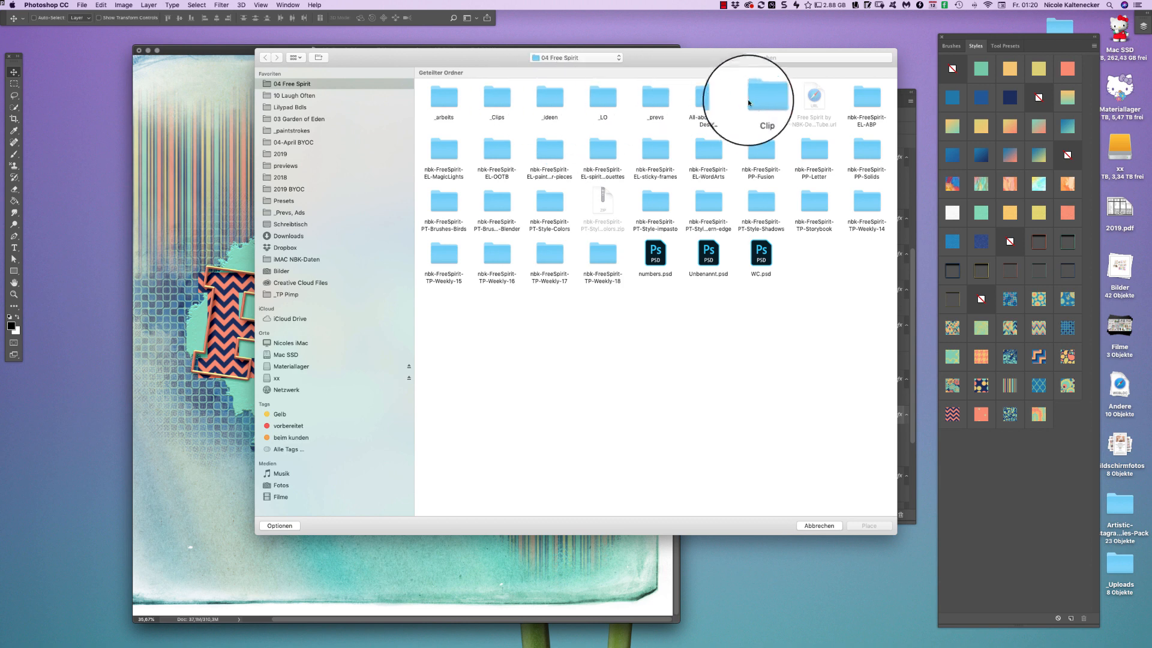
Place nbk-FreeSpirit-EL-ABP-ArtsyBit7 from the nbk-FreeSpirit-EL-ABP folder above the turquoise patch and apply the blue squares pattern style to it
{"action": "double_click", "coordinate": [869, 99]}
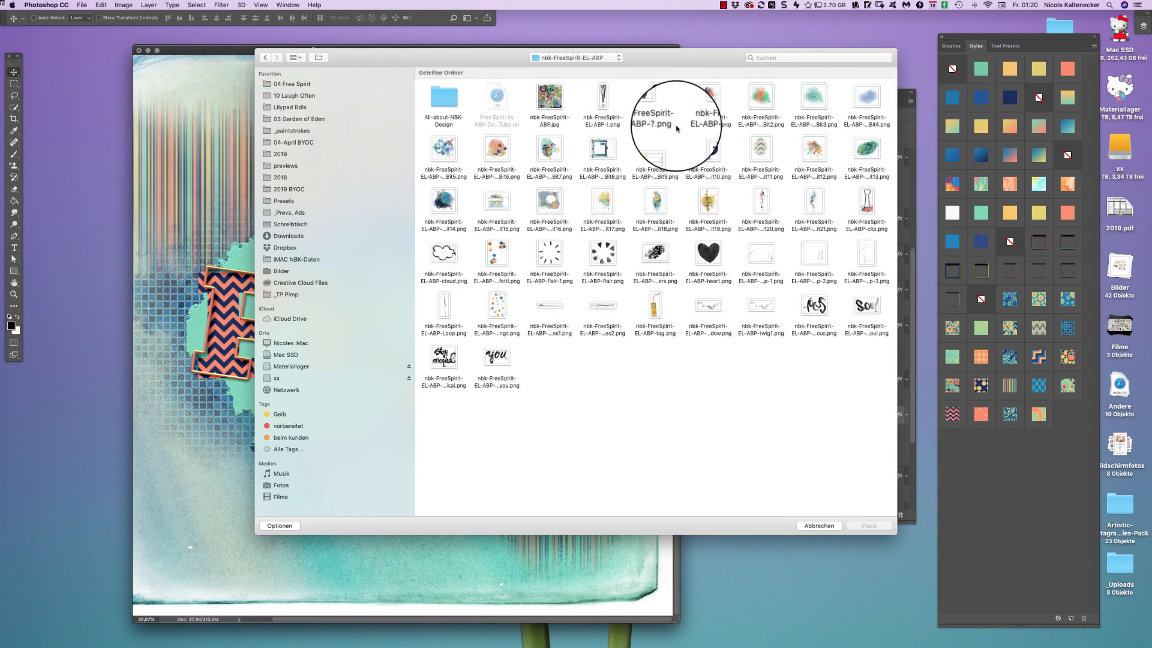
{"action": "double_click", "coordinate": [550, 97]}
{"action": "key", "text": "Return"}
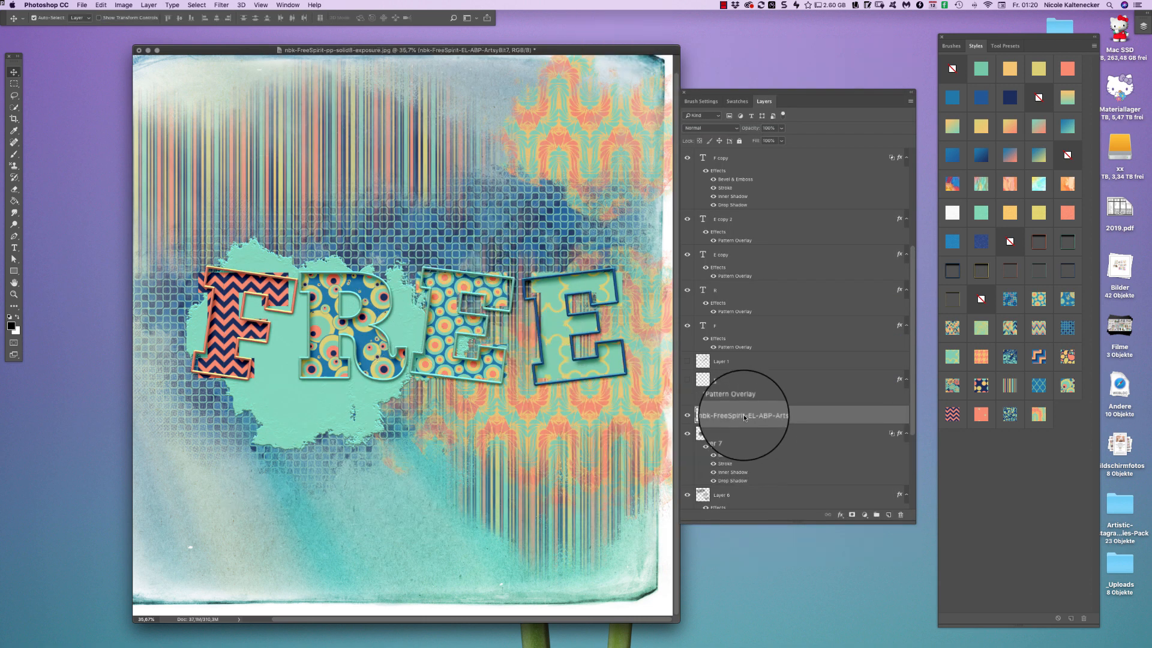
{"action": "left_click", "coordinate": [1020, 296]}
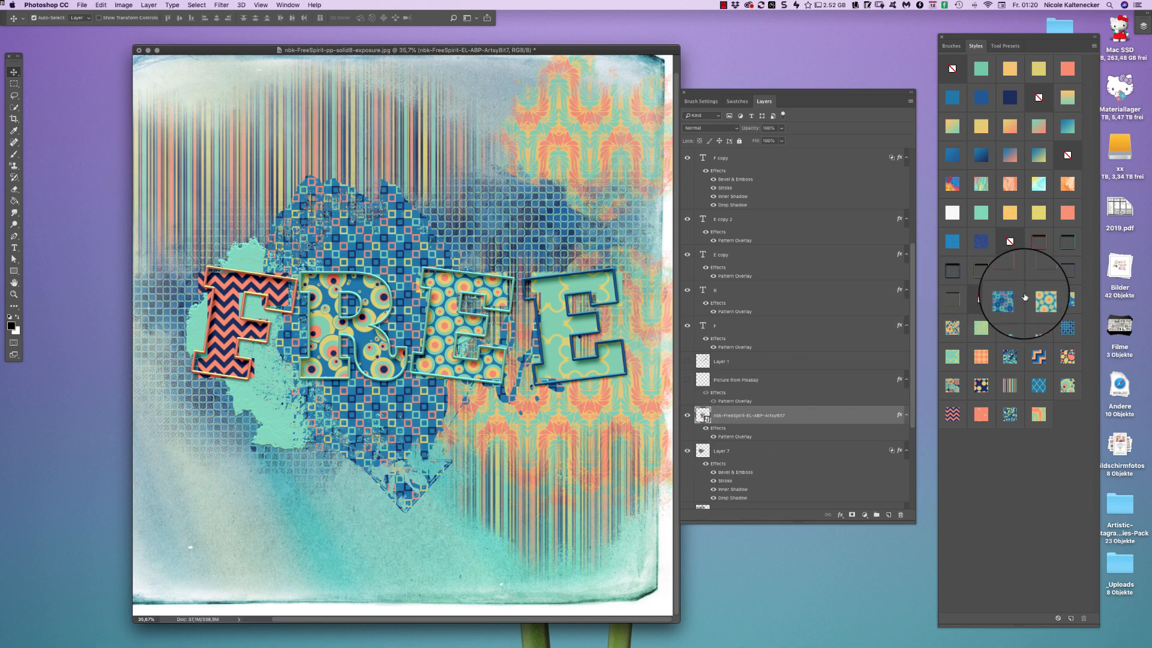
Try impasto, yellow colour, gradient, and turquoise, orange and blue edge styles on the nbk-FreeSpirit-EL-ABP-ArtsyBit7 element, and clear its style
{"action": "left_click", "coordinate": [958, 183]}
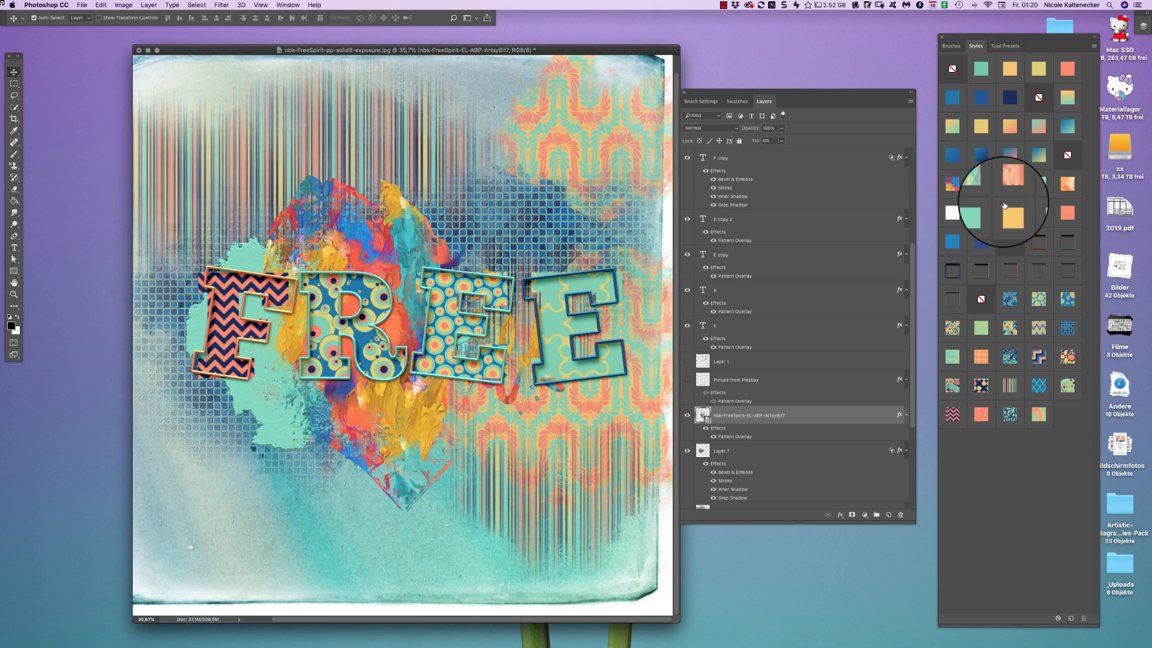
{"action": "left_click", "coordinate": [1045, 207]}
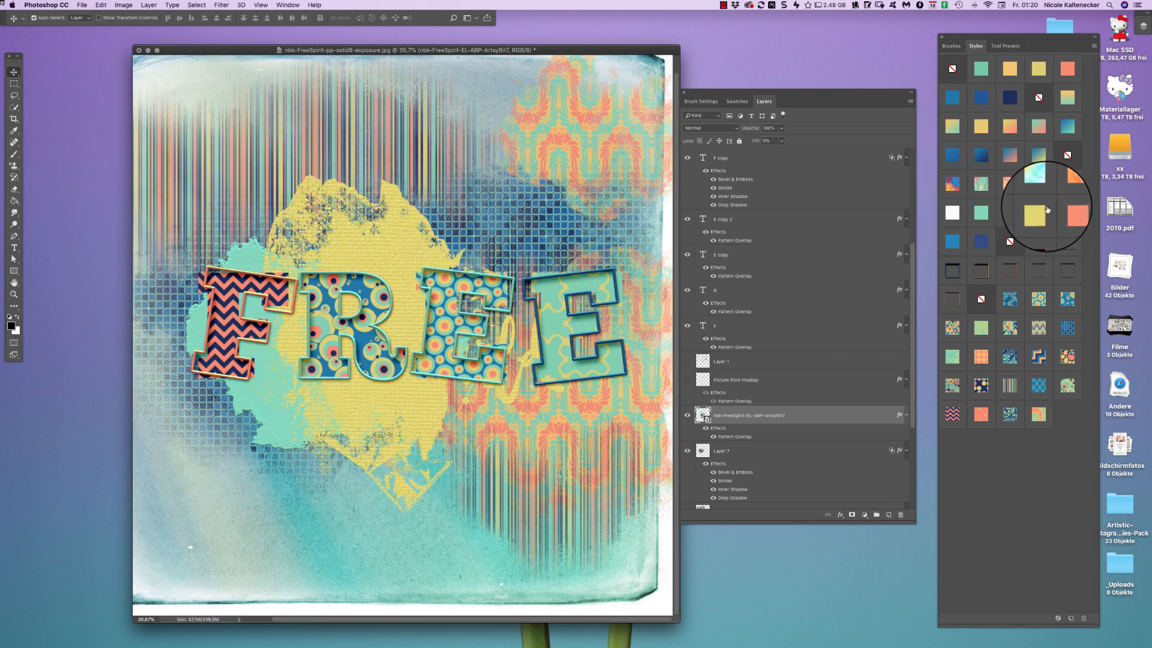
{"action": "left_click", "coordinate": [1037, 268]}
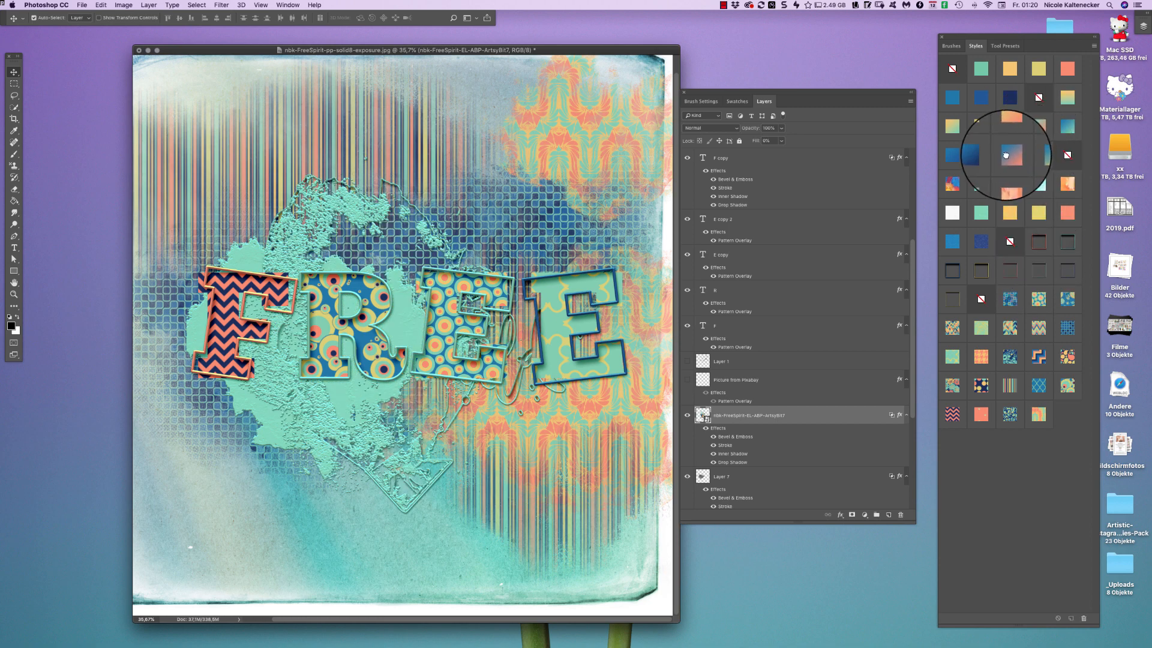
{"action": "left_click", "coordinate": [1029, 166]}
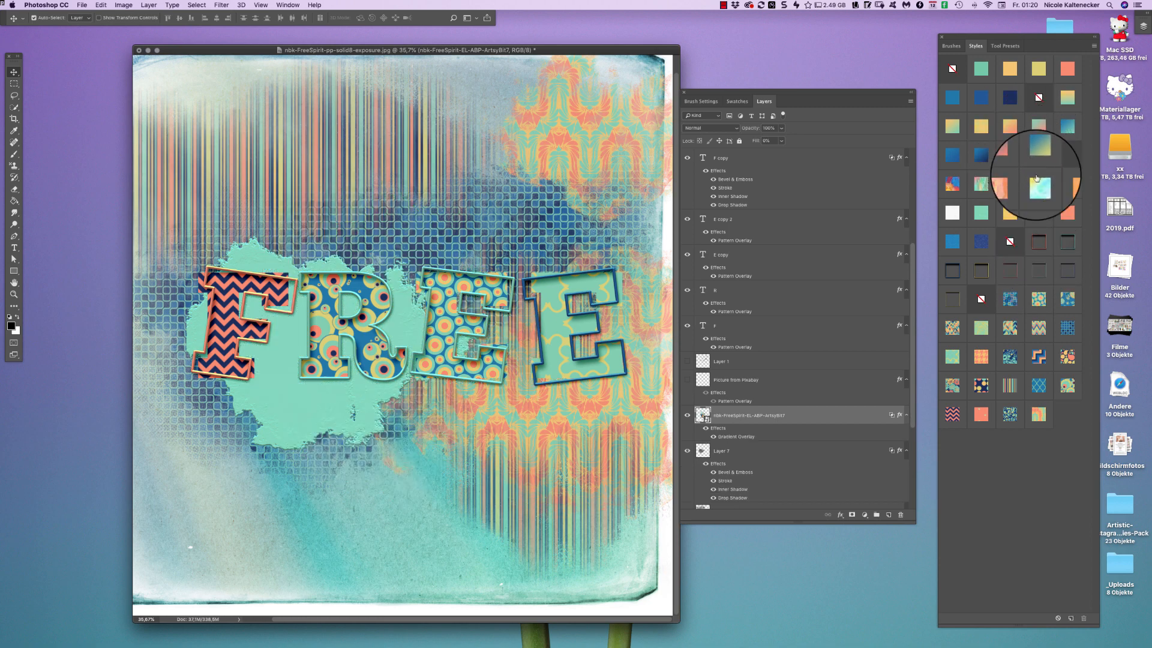
{"action": "left_click", "coordinate": [1045, 221]}
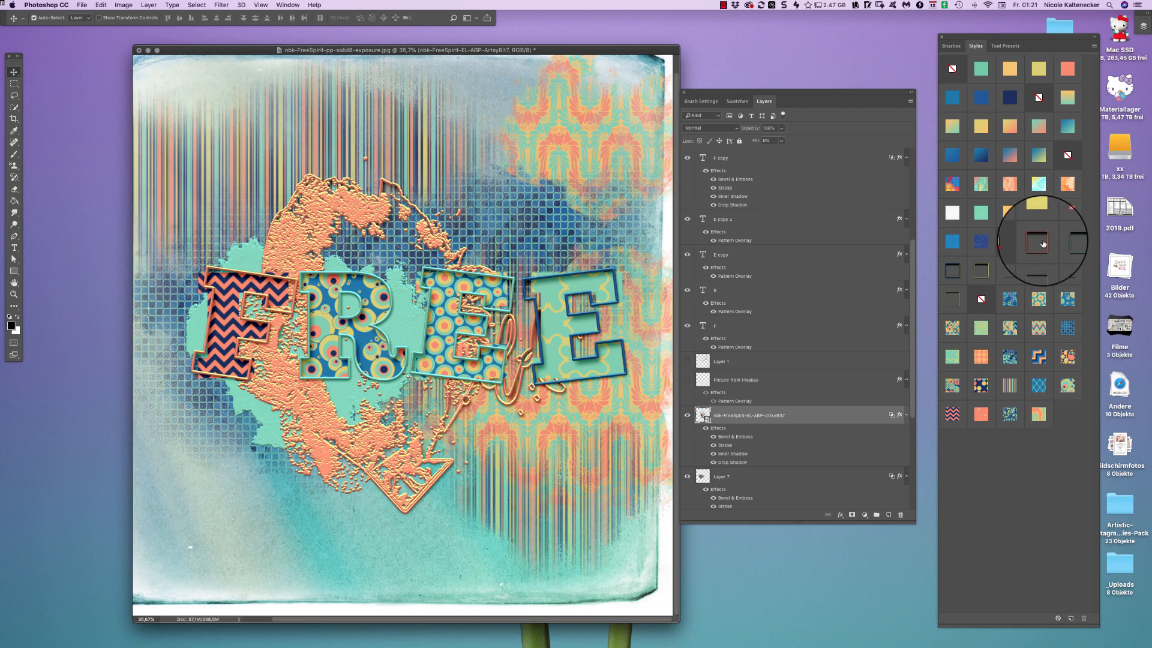
{"action": "left_click", "coordinate": [1022, 192]}
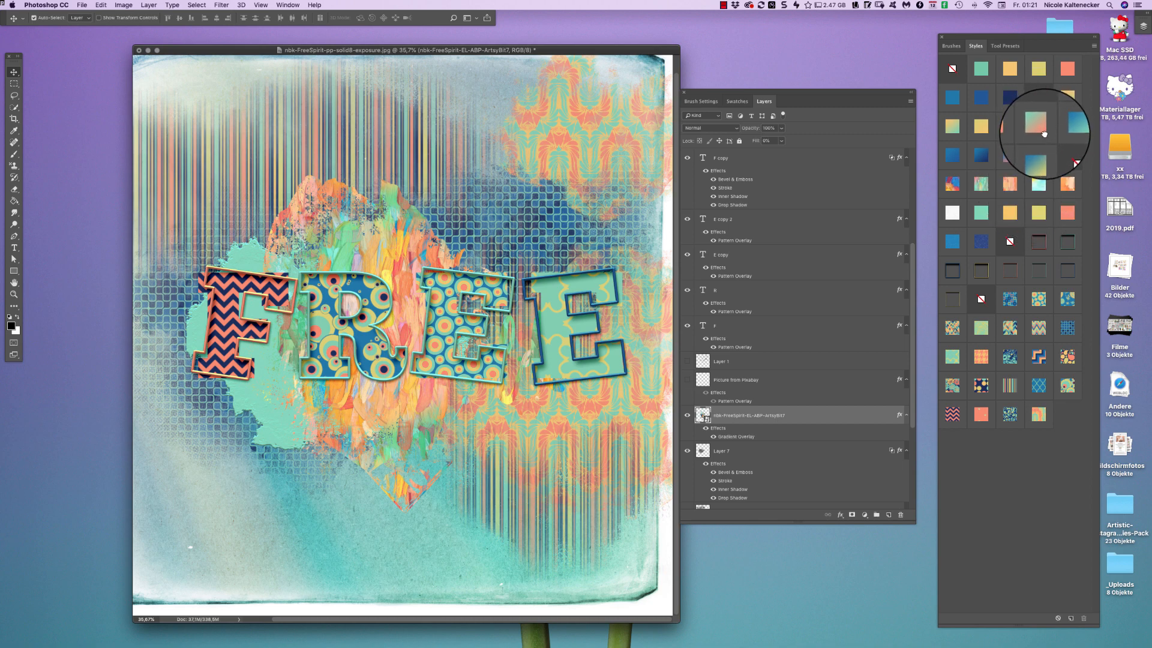
{"action": "left_click", "coordinate": [1044, 134]}
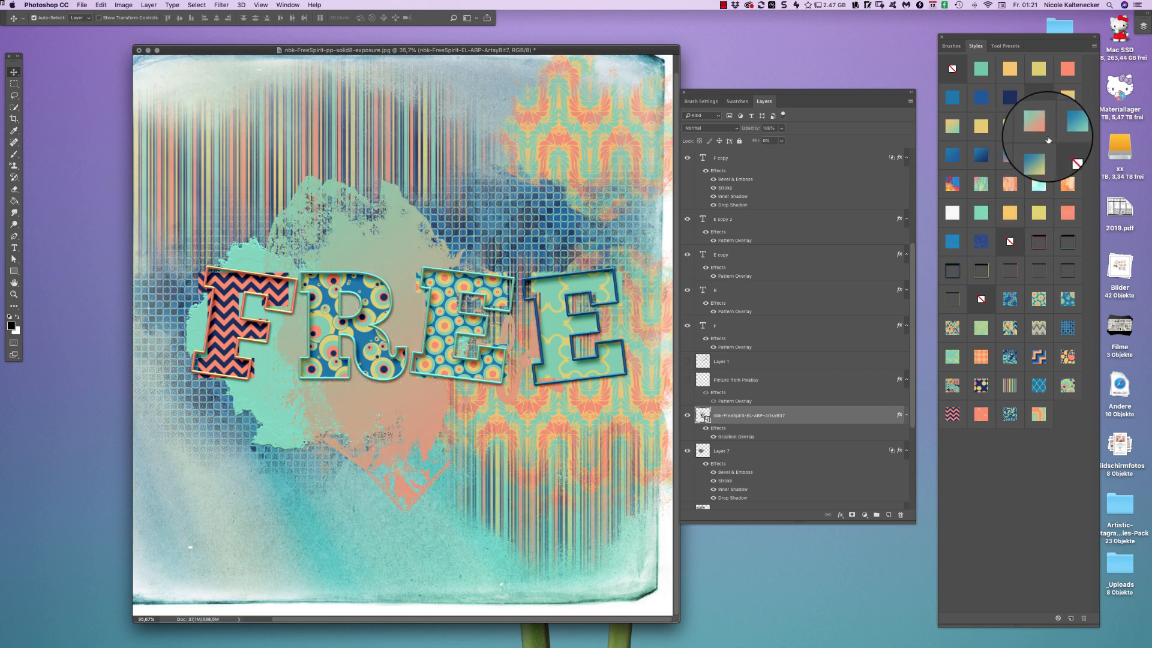
{"action": "left_click", "coordinate": [1039, 232]}
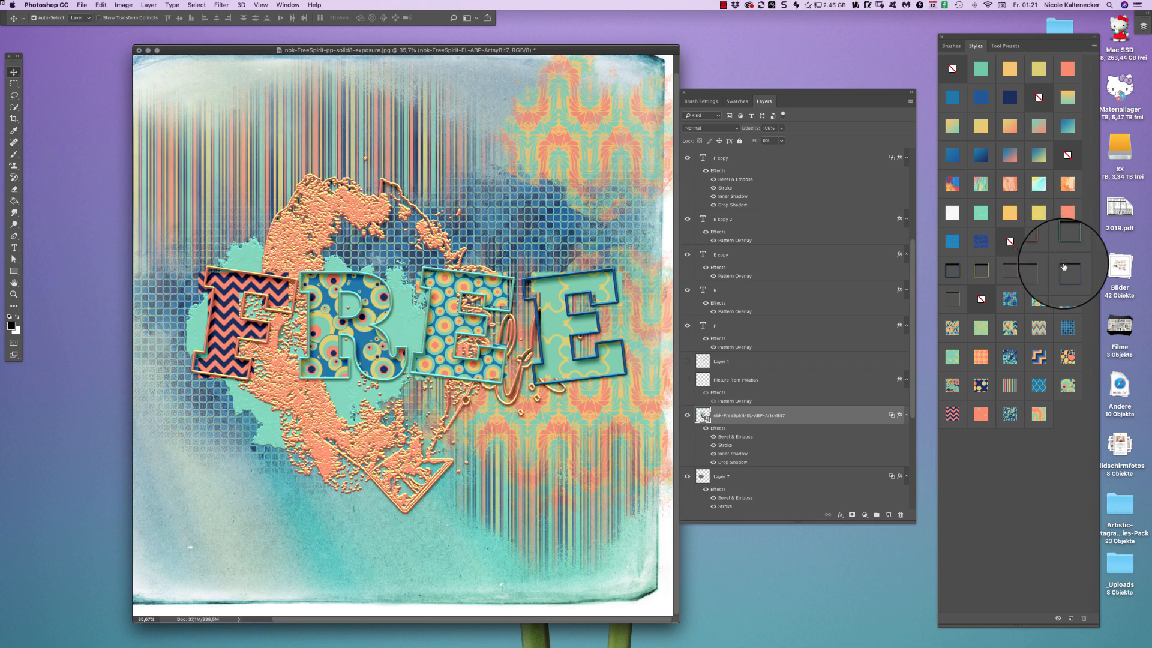
{"action": "left_click", "coordinate": [1040, 325]}
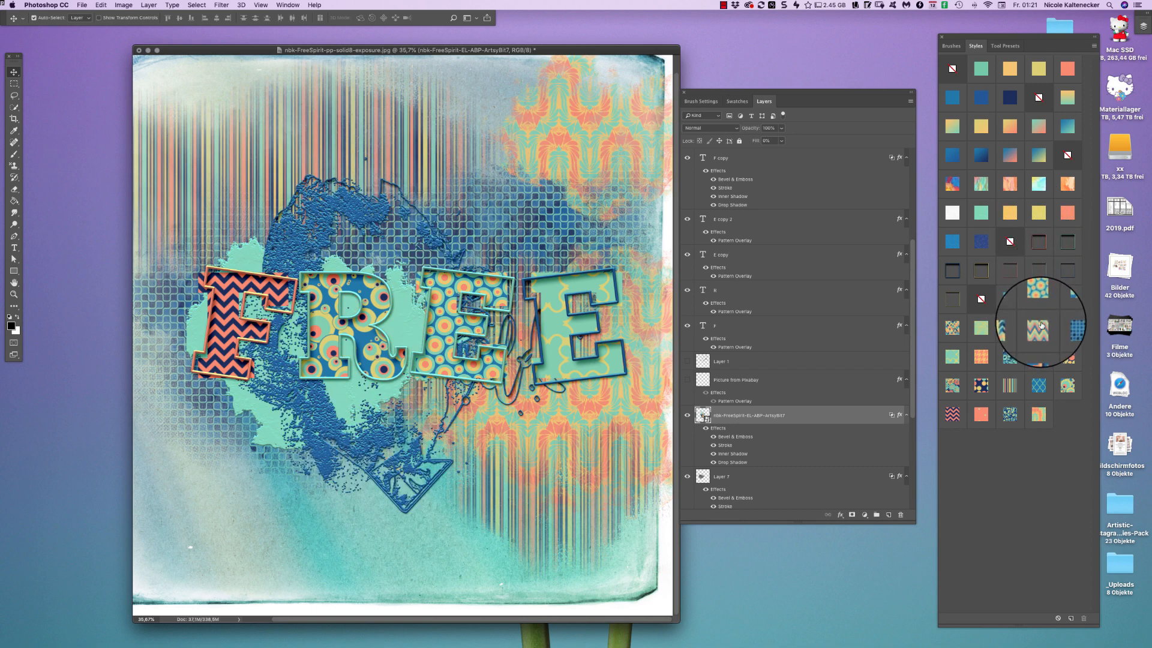
{"action": "left_click", "coordinate": [1010, 242]}
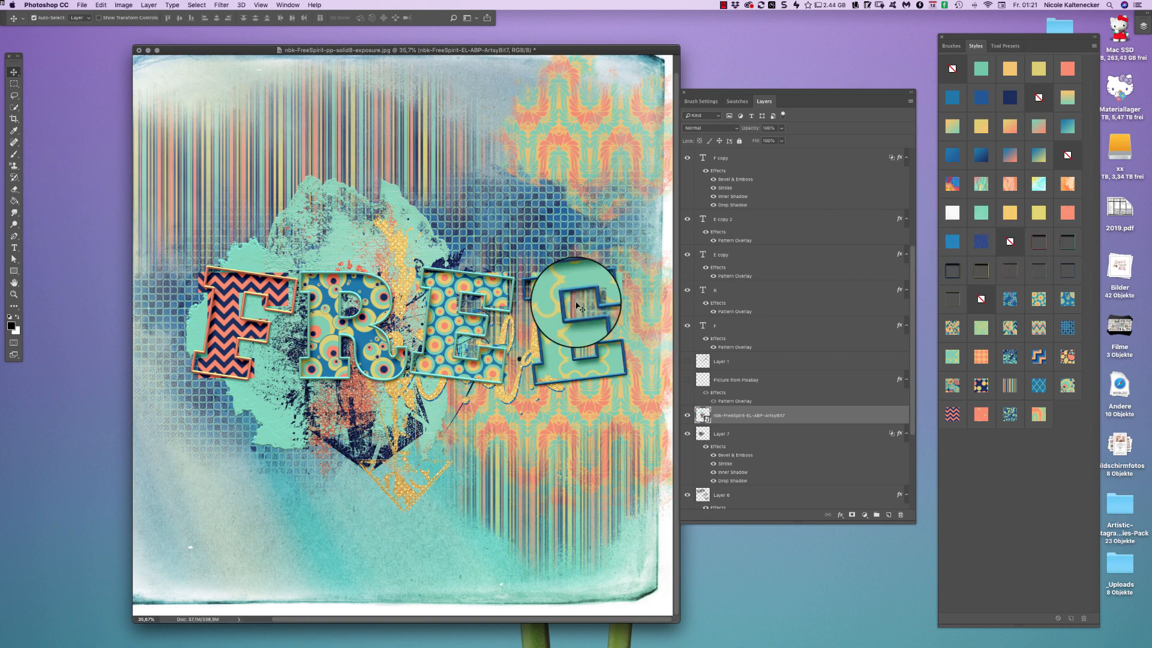
Try the red-and-blue impasto style on the ArtsyBit7 element, clear it, and try the turquoise brushstroke impasto style instead
{"action": "left_click", "coordinate": [959, 185]}
{"action": "left_click", "coordinate": [959, 193]}
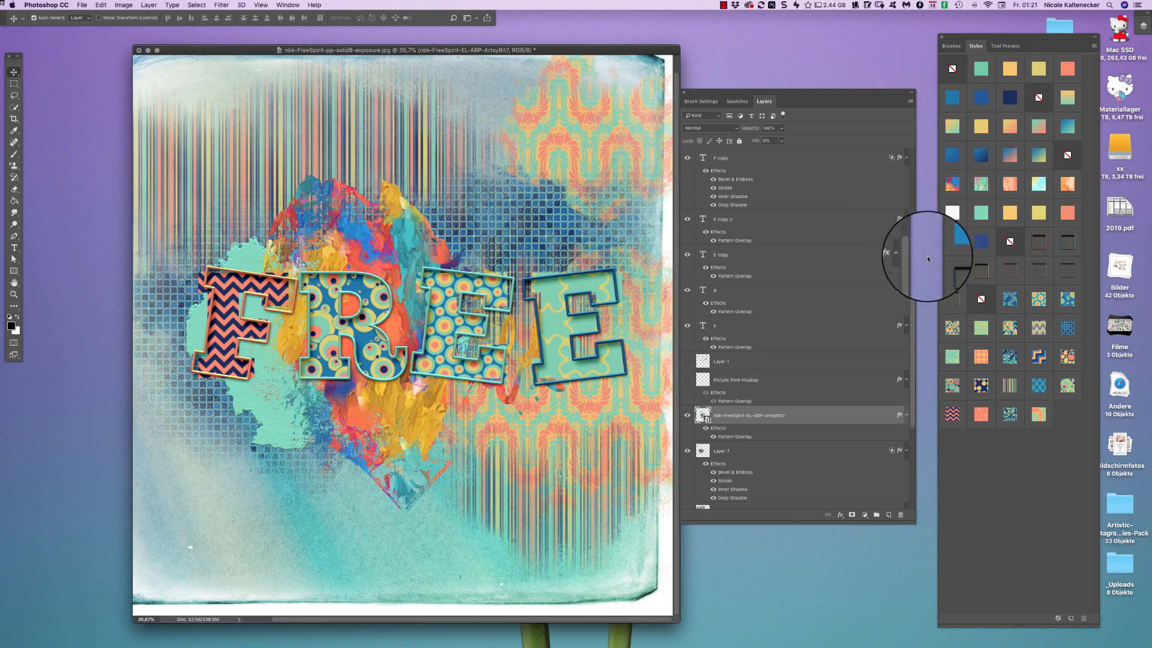
{"action": "left_click", "coordinate": [1010, 240]}
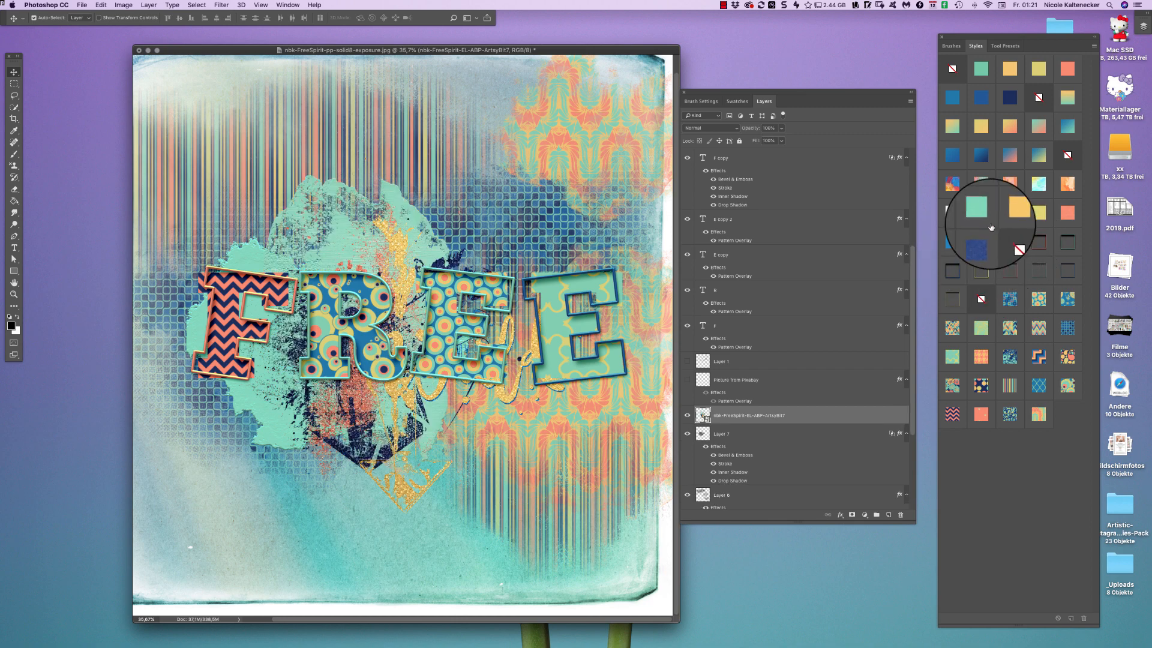
{"action": "left_click", "coordinate": [989, 184]}
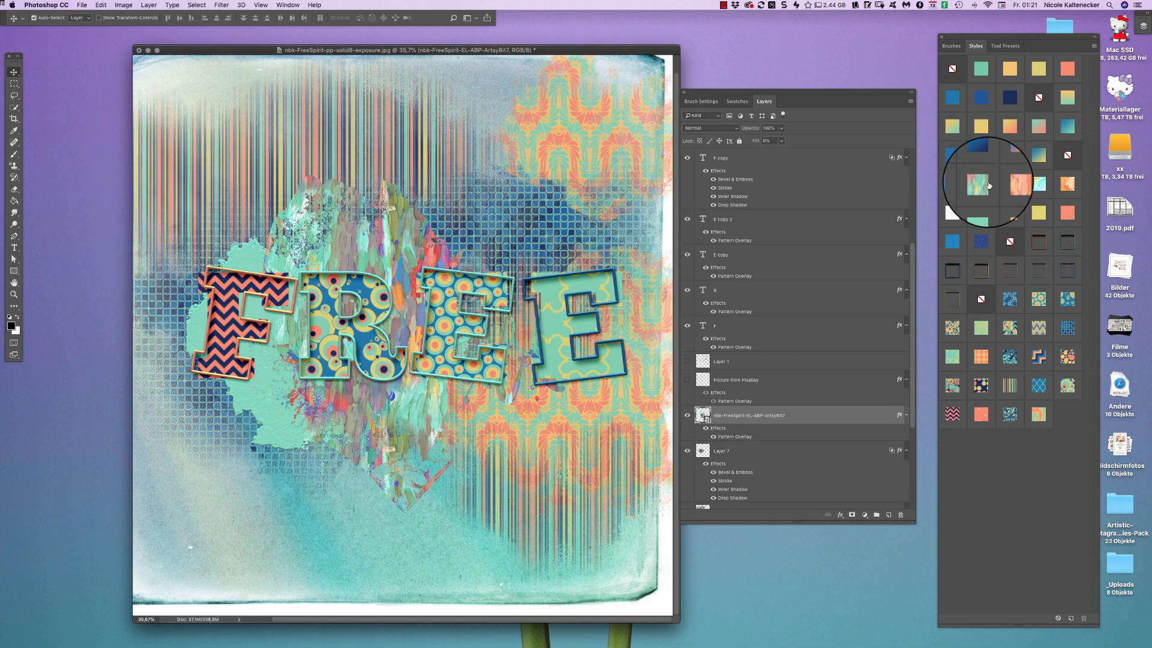
Move the ArtsyBit7 element to the right and slightly up, behind the two E letters, and shift the document window slightly
{"action": "key", "text": "super"}
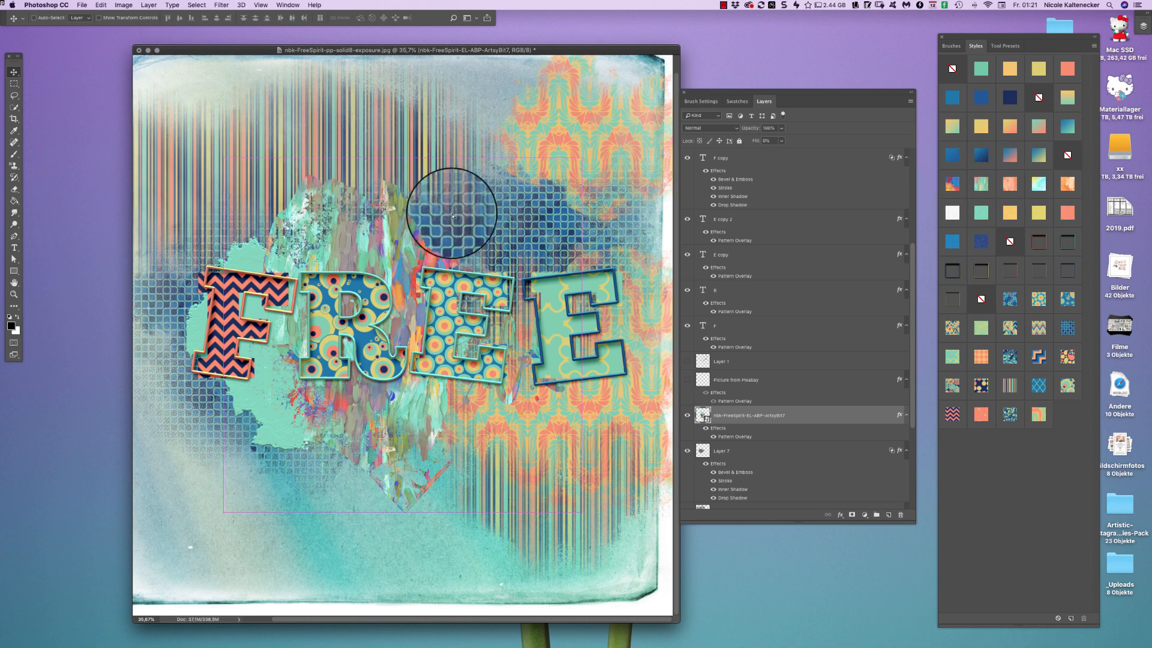
{"action": "mouse_move", "coordinate": [499, 218]}
{"action": "left_mouse_down"}
{"action": "mouse_move", "coordinate": [487, 264]}
{"action": "mouse_move", "coordinate": [483, 201]}
{"action": "mouse_move", "coordinate": [484, 218]}
{"action": "left_mouse_up"}
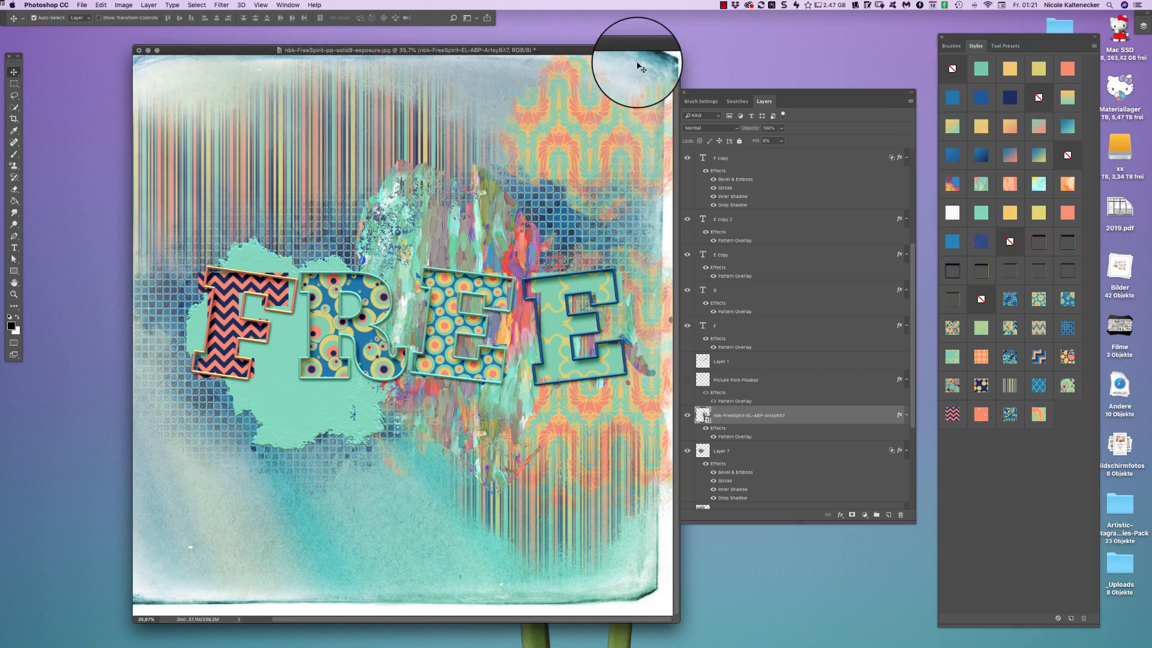
{"action": "left_click_drag", "start_coordinate": [614, 51], "coordinate": [598, 37]}
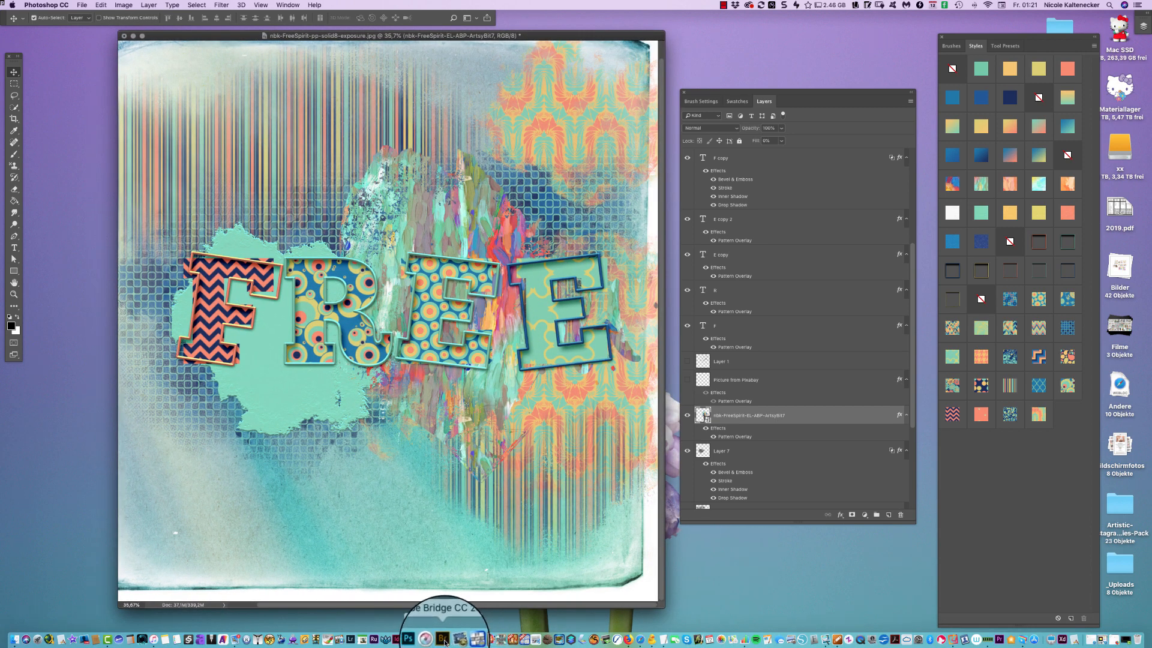
Switch to Adobe Bridge, open the nbk-FreeSpirit-PT-Style-Shadows folder and load nbk-freespirit-PT-Style-Shadows.asl into Photoshop
{"action": "left_click", "coordinate": [443, 639]}
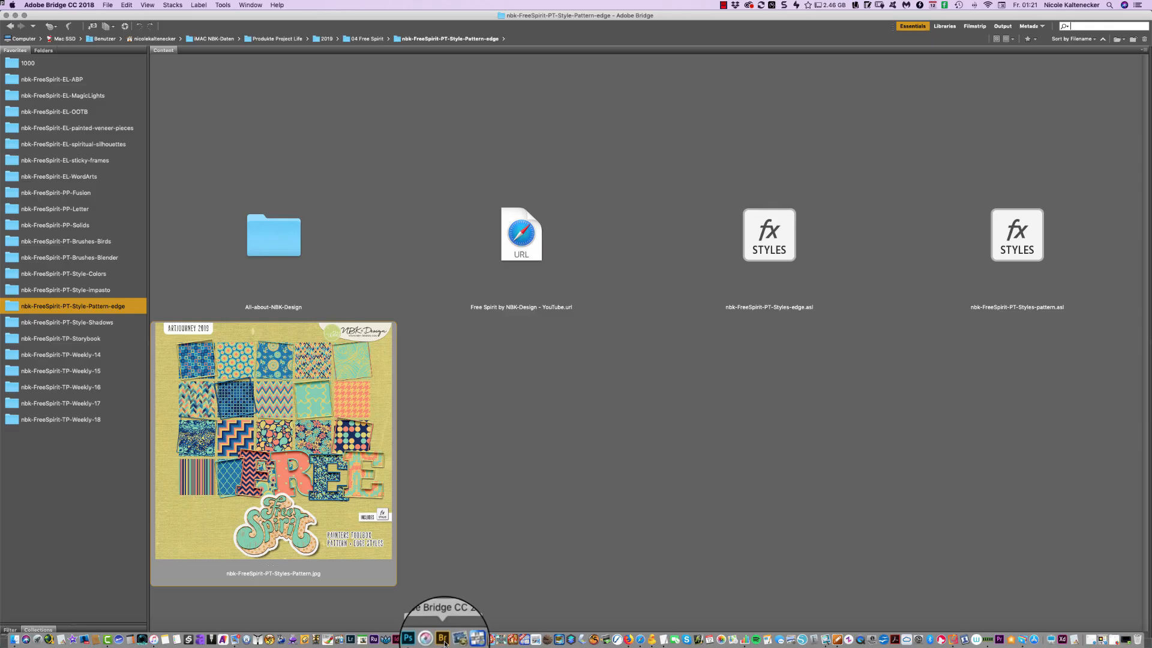
{"action": "left_click", "coordinate": [115, 323]}
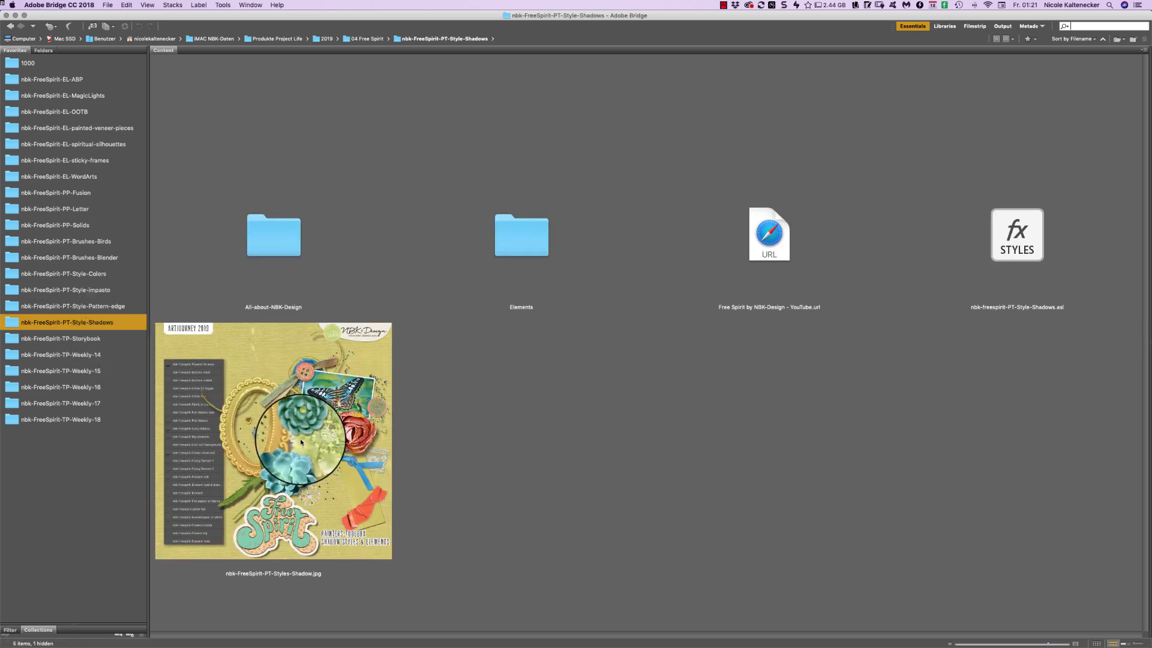
{"action": "left_click", "coordinate": [261, 418]}
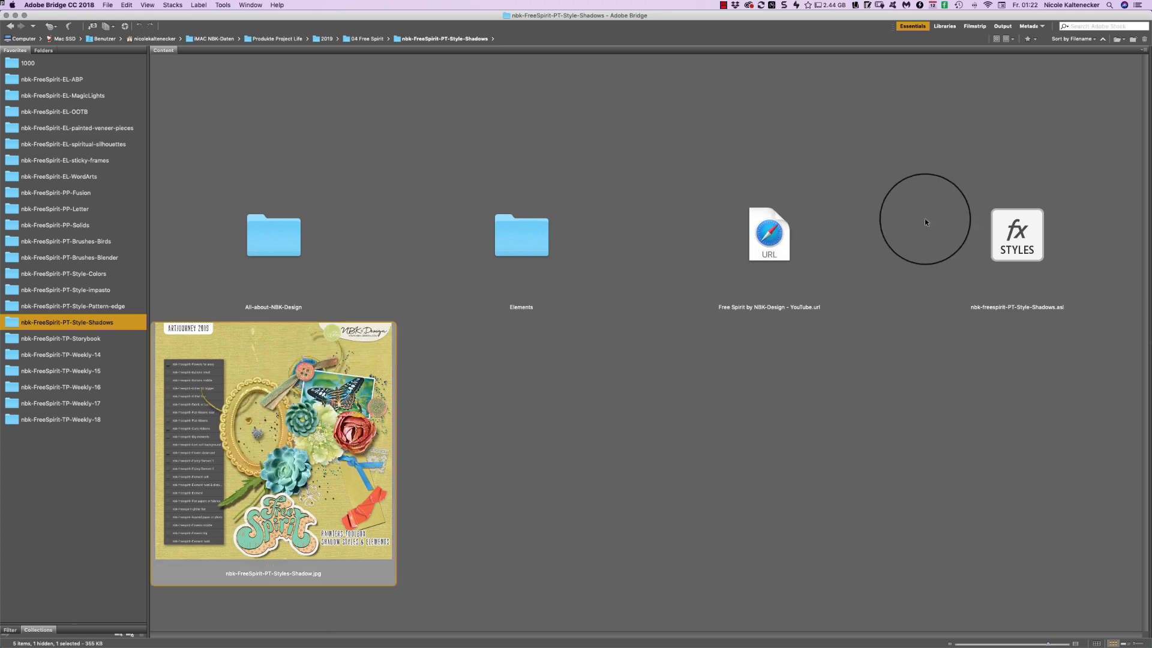
{"action": "double_click", "coordinate": [1017, 237]}
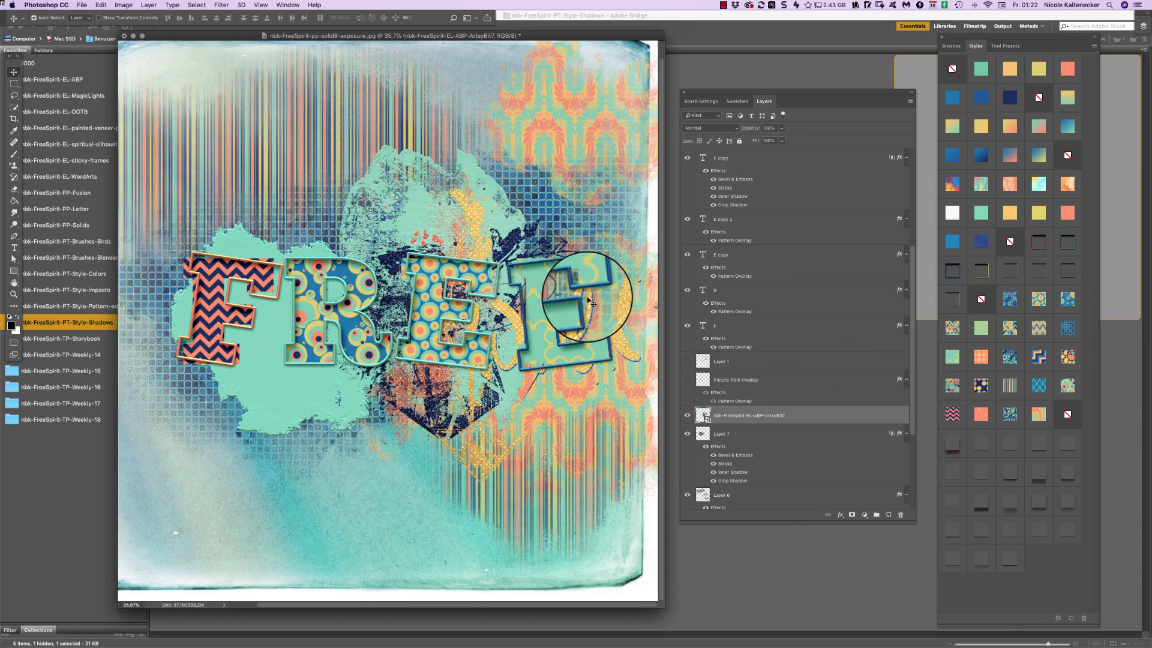
Select the four patterned letter layers, from F up to E copy 2, and group them
{"action": "left_click", "coordinate": [536, 309]}
{"action": "left_click", "coordinate": [495, 401]}
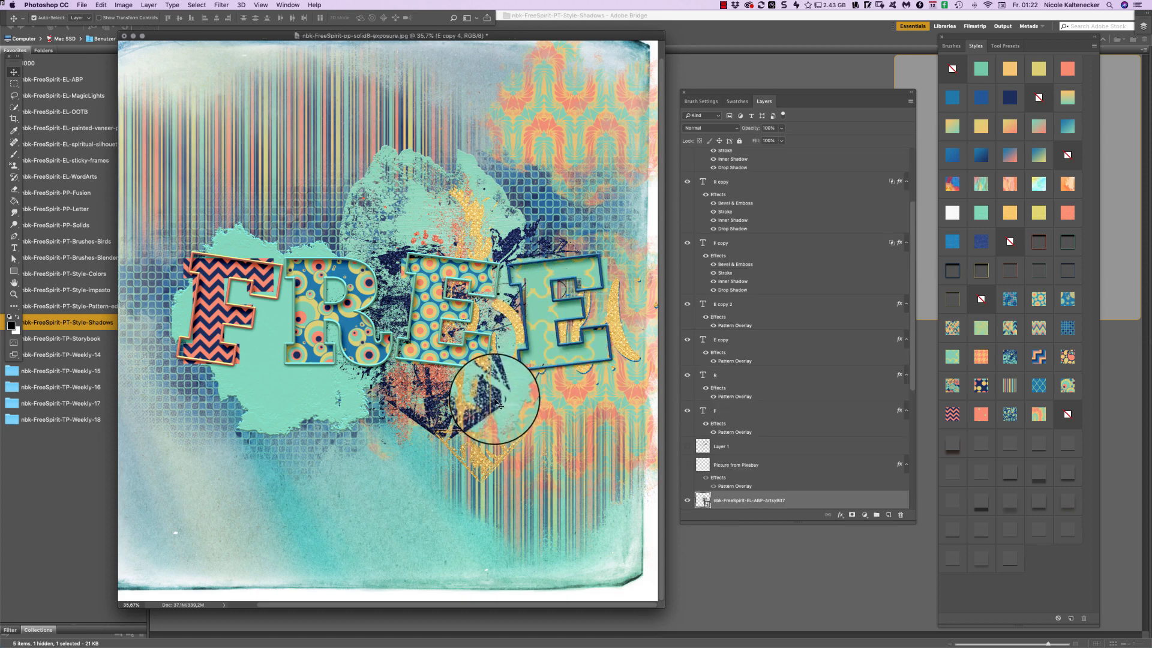
{"action": "left_click", "coordinate": [579, 333]}
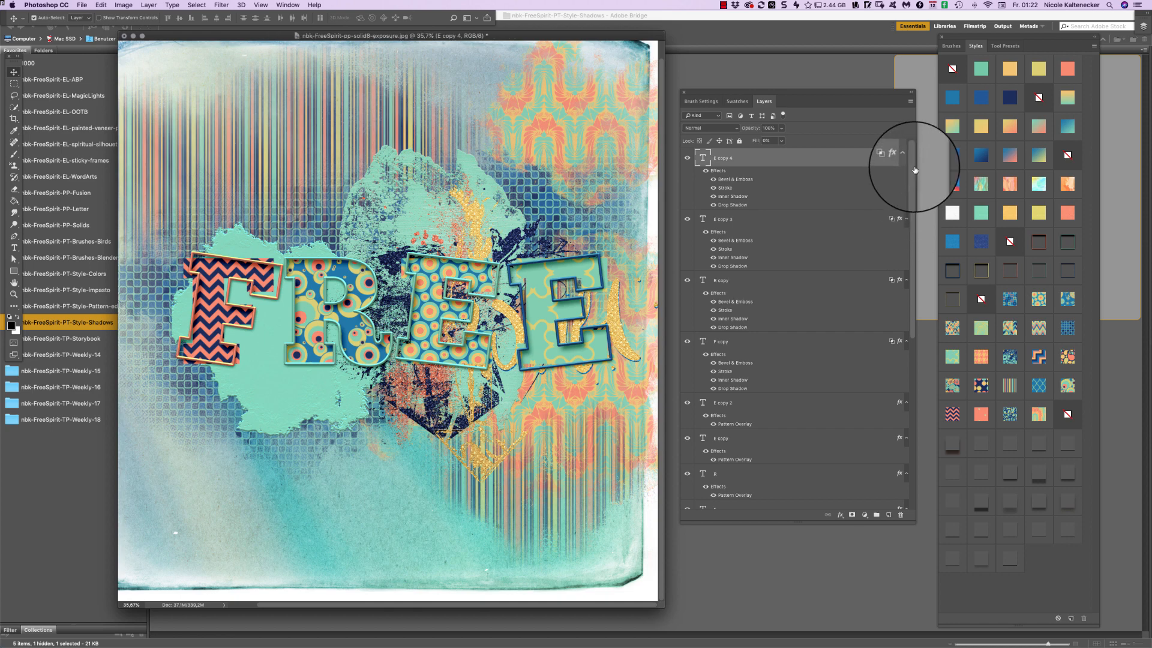
{"action": "left_click", "coordinate": [783, 413]}
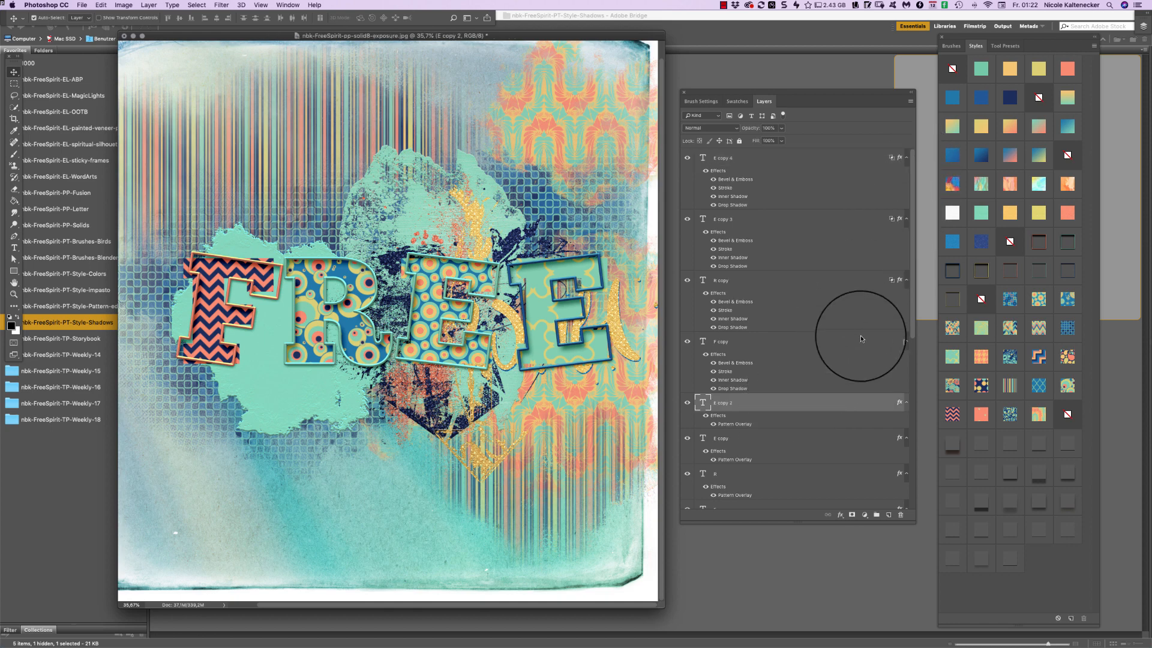
{"action": "scroll", "coordinate": [877, 412], "scroll_direction": "down", "scroll_amount": 5}
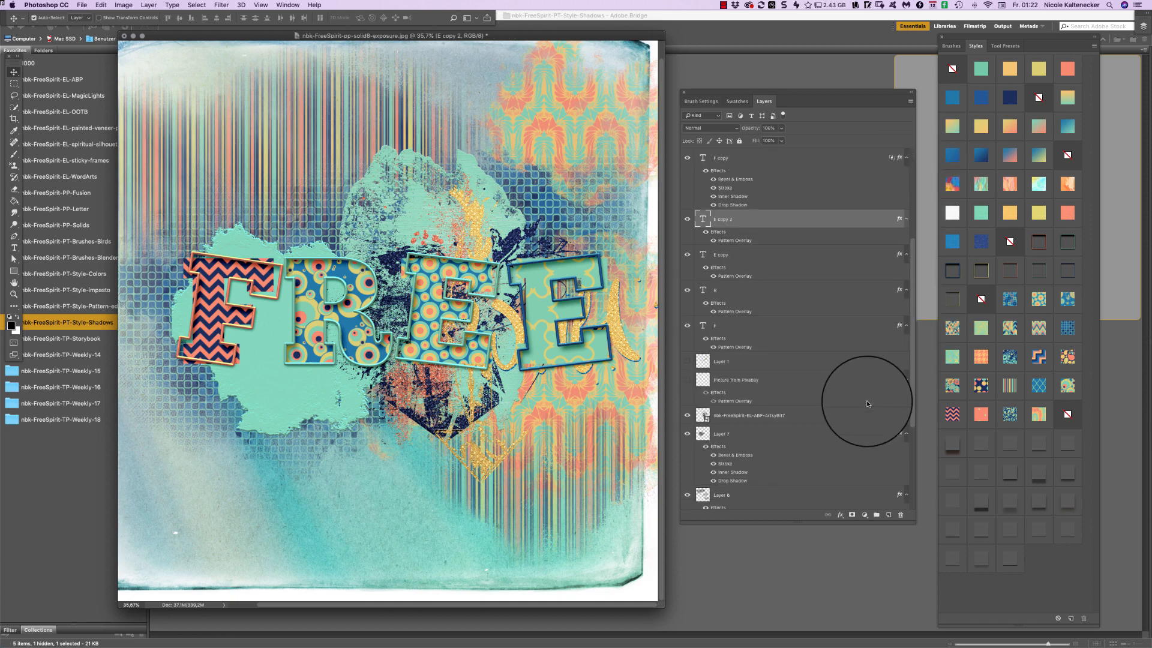
{"action": "left_click", "coordinate": [738, 387]}
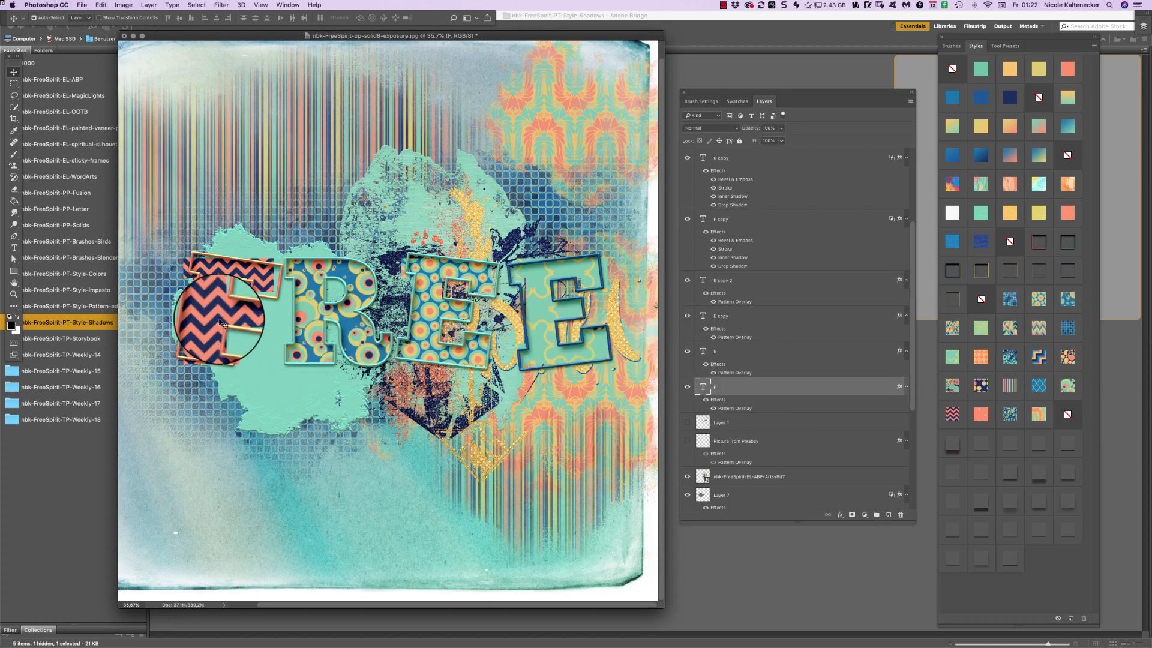
{"action": "left_click", "coordinate": [749, 355], "text": "shift"}
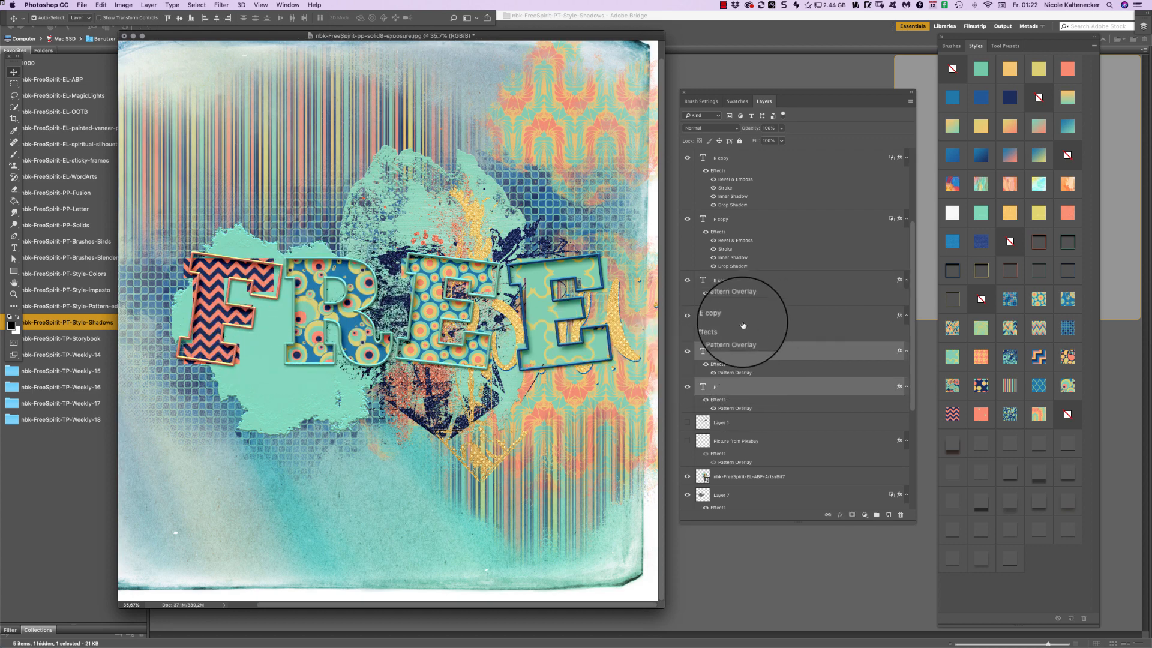
{"action": "left_click", "coordinate": [744, 282], "text": "shift"}
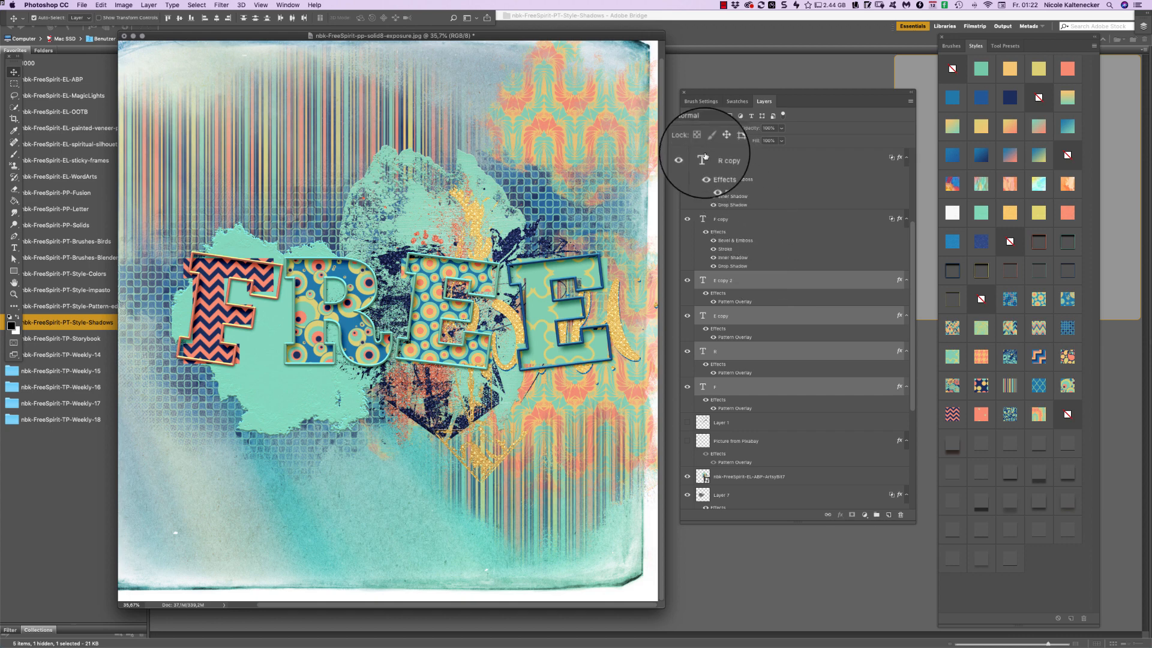
{"action": "left_click", "coordinate": [840, 546]}
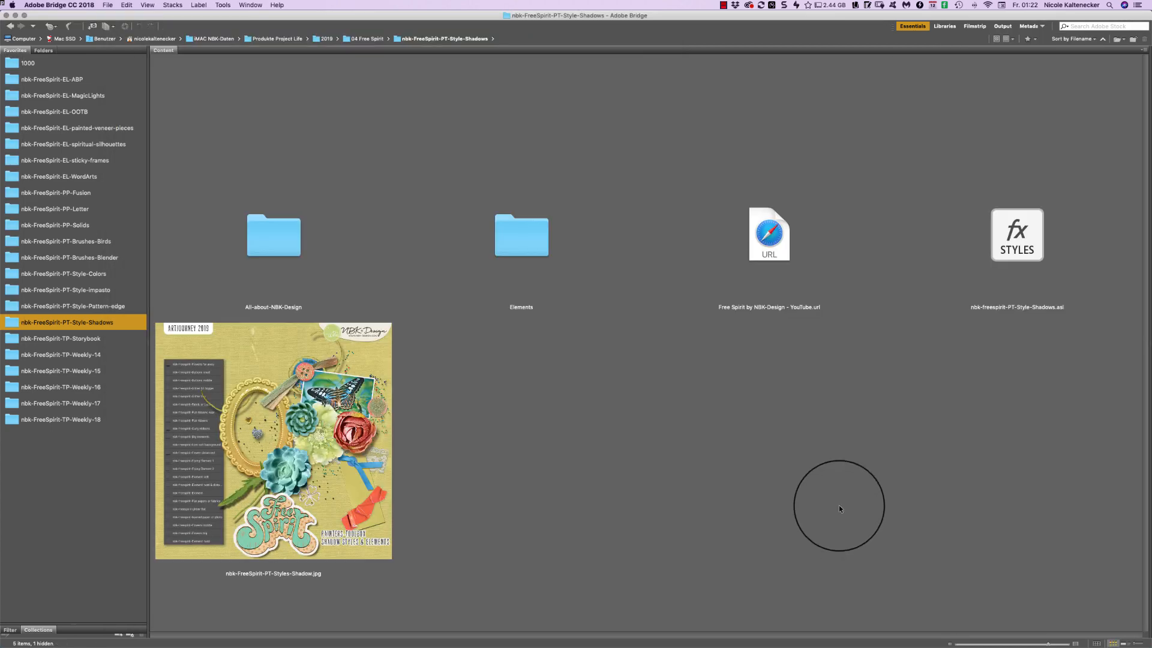
{"action": "mouse_move", "coordinate": [594, 646]}
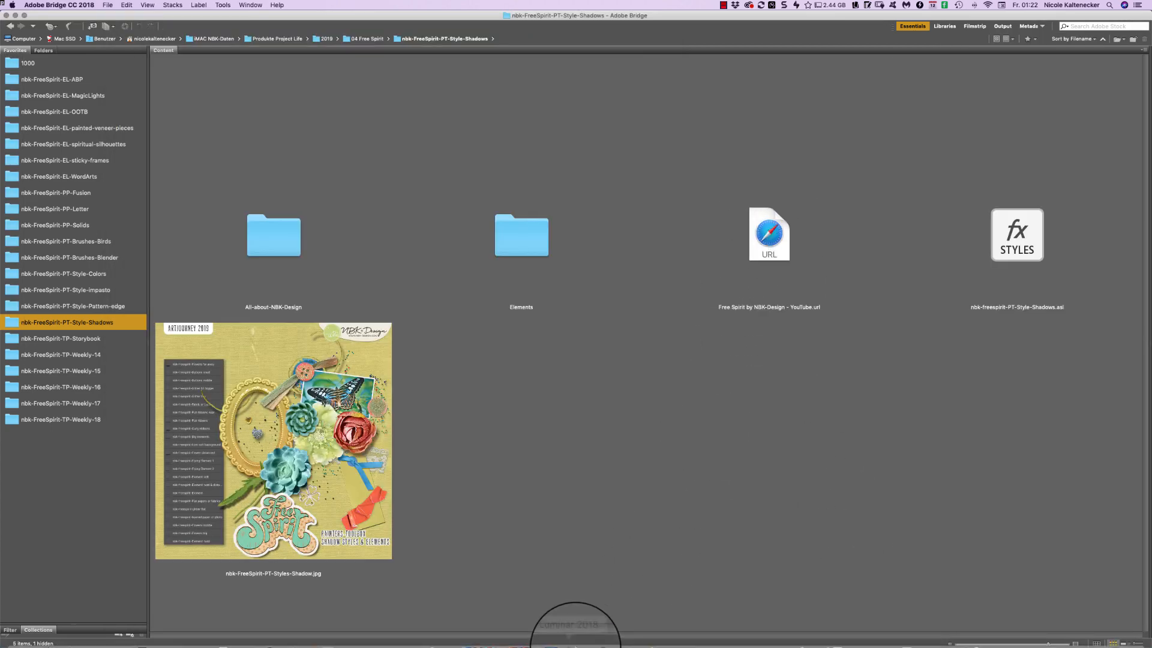
{"action": "left_click", "coordinate": [421, 635]}
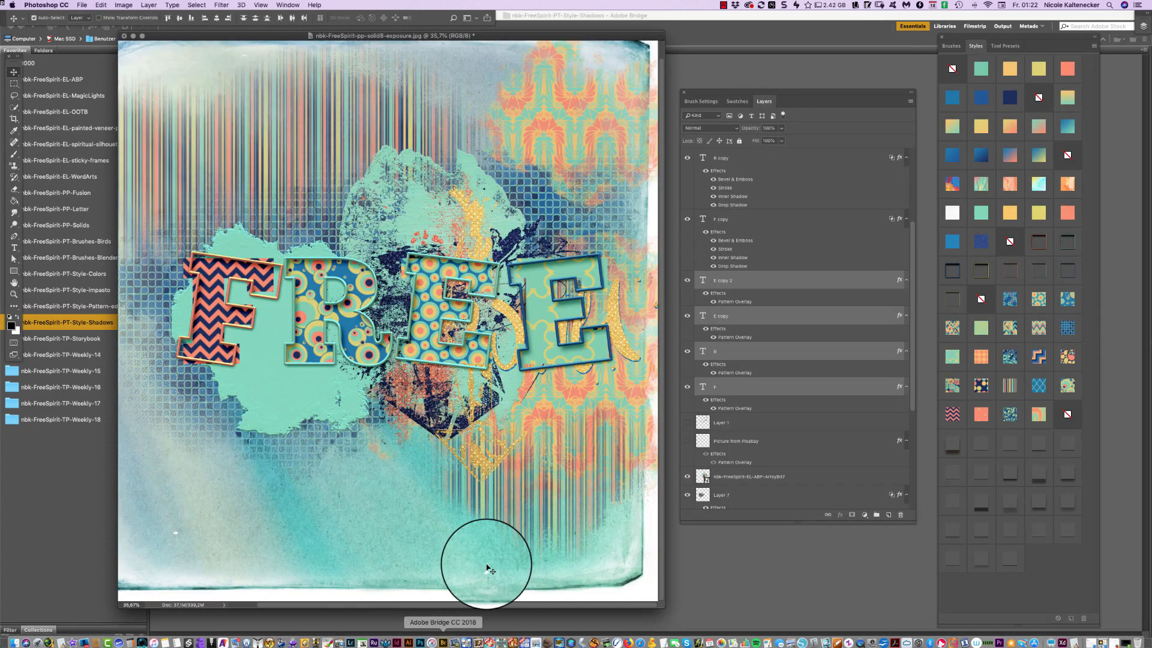
{"action": "key", "text": "super+g"}
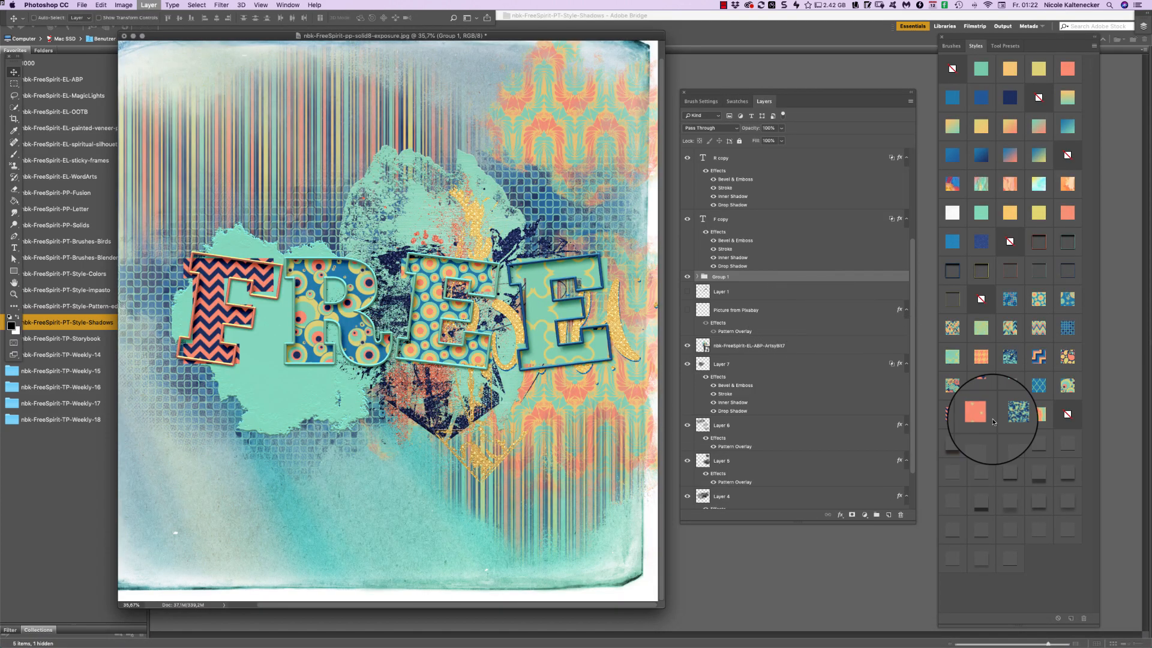
Try a faint shadow style on the letter group, apply the stronger drop shadow style instead, and inspect the layers inside the group
{"action": "left_click", "coordinate": [979, 439]}
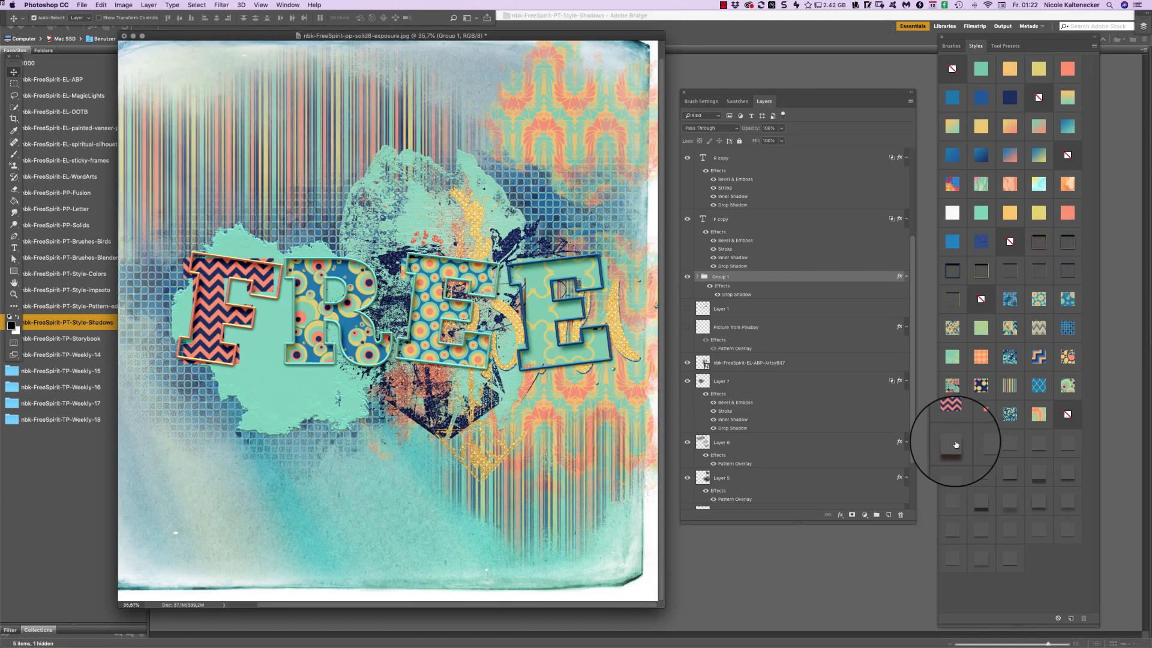
{"action": "left_click", "coordinate": [960, 446]}
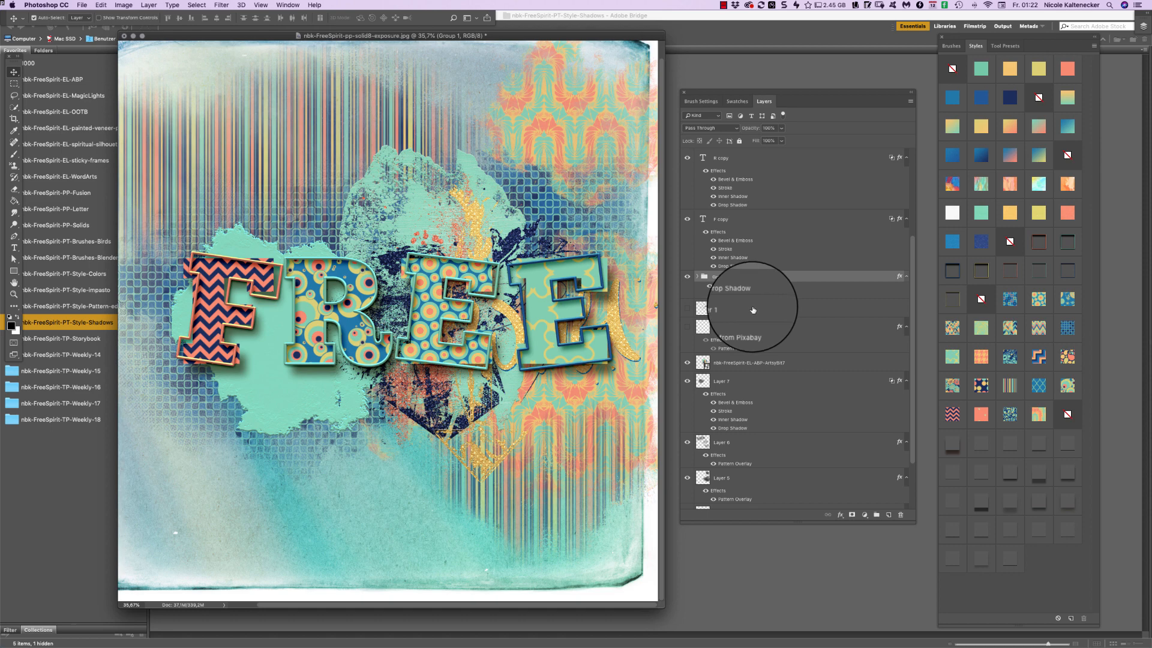
{"action": "left_click", "coordinate": [697, 277]}
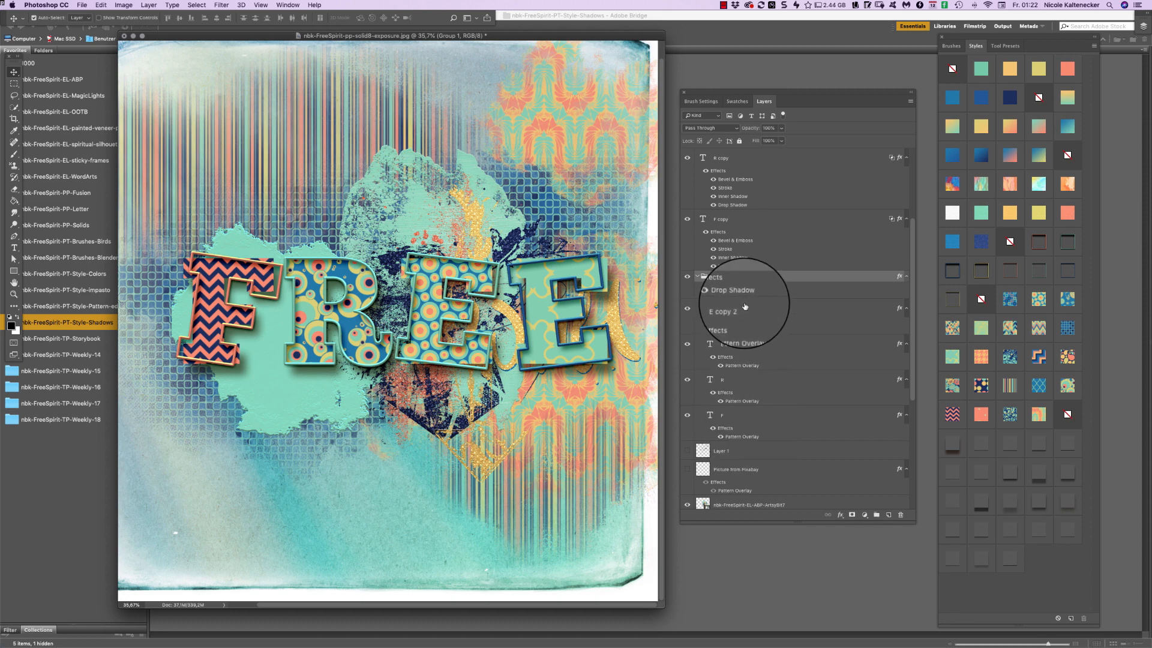
{"action": "left_click", "coordinate": [698, 277]}
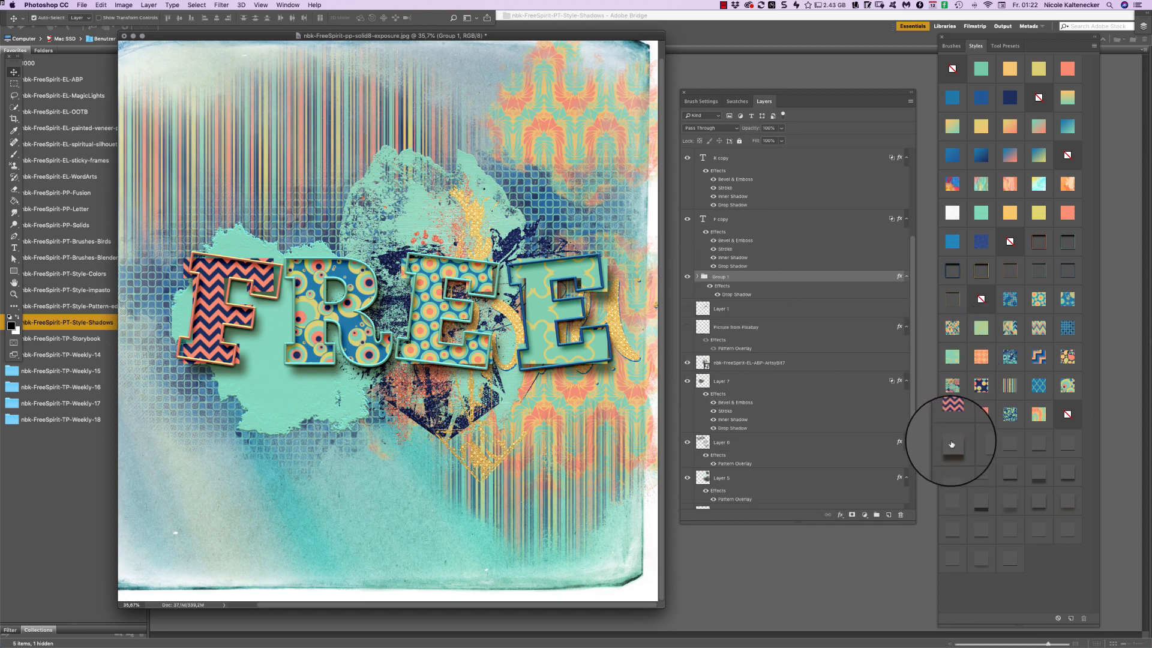
Try a lighter shadow style on Group 1 and replace it with a more pronounced drop shadow style
{"action": "left_click", "coordinate": [1005, 453]}
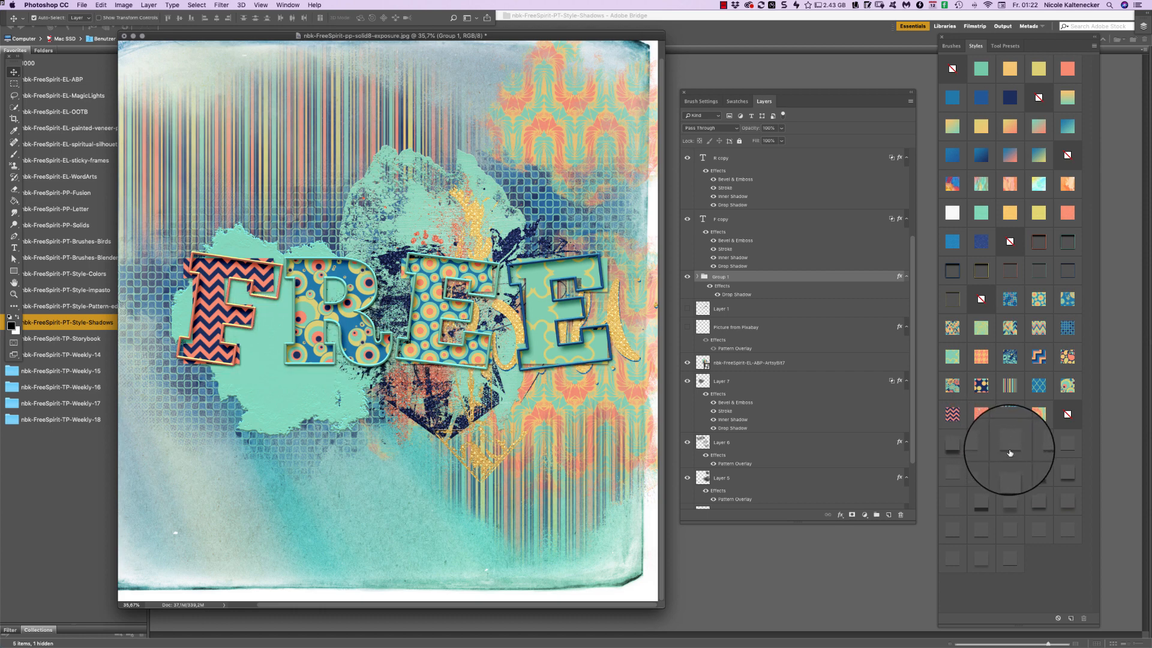
{"action": "left_click", "coordinate": [1040, 471]}
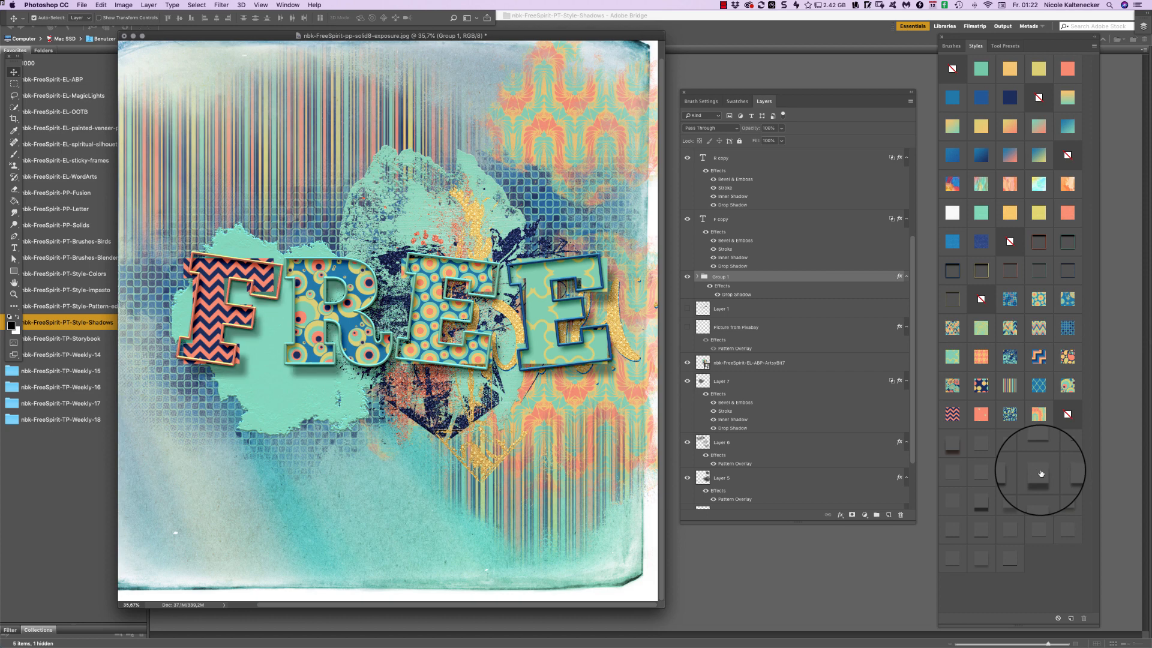
Display the styles as a small list in the Preset Manager, read the shadow style names, and close it
{"action": "left_click", "coordinate": [1093, 48]}
{"action": "left_click", "coordinate": [1061, 107]}
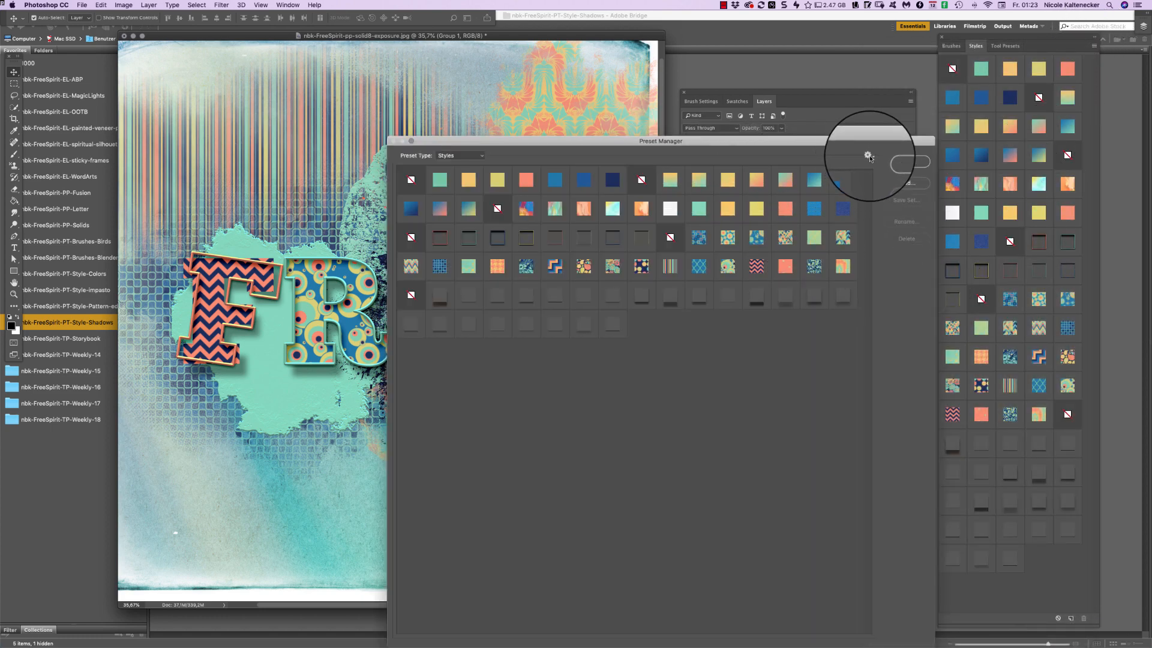
{"action": "left_click", "coordinate": [868, 156]}
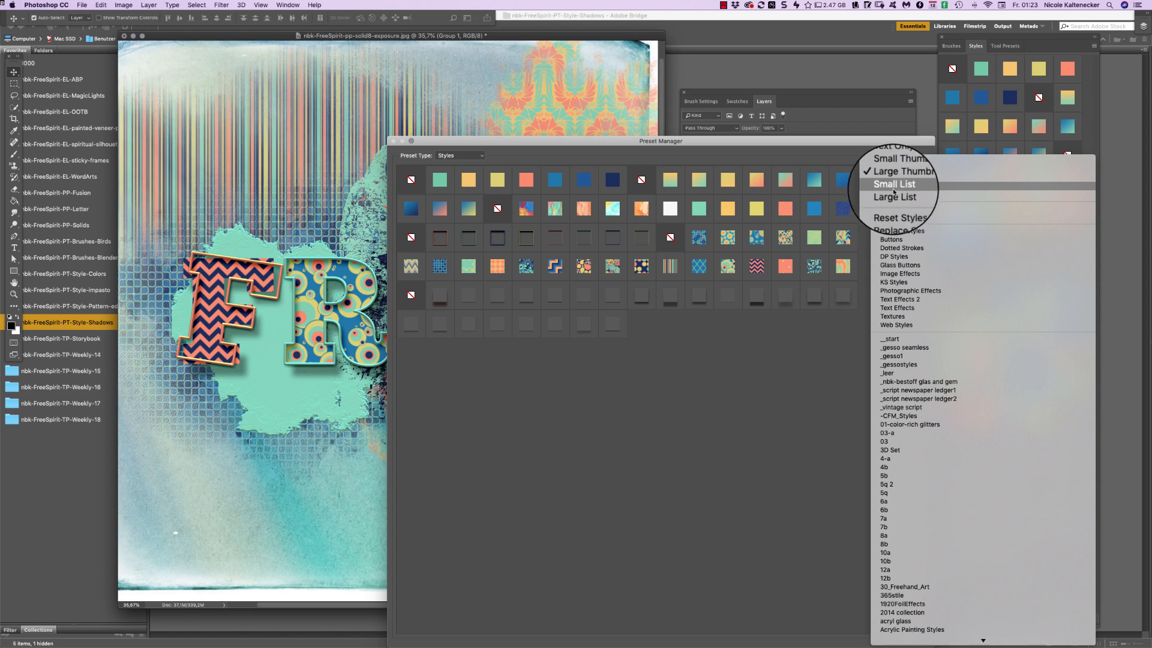
{"action": "left_click", "coordinate": [882, 186]}
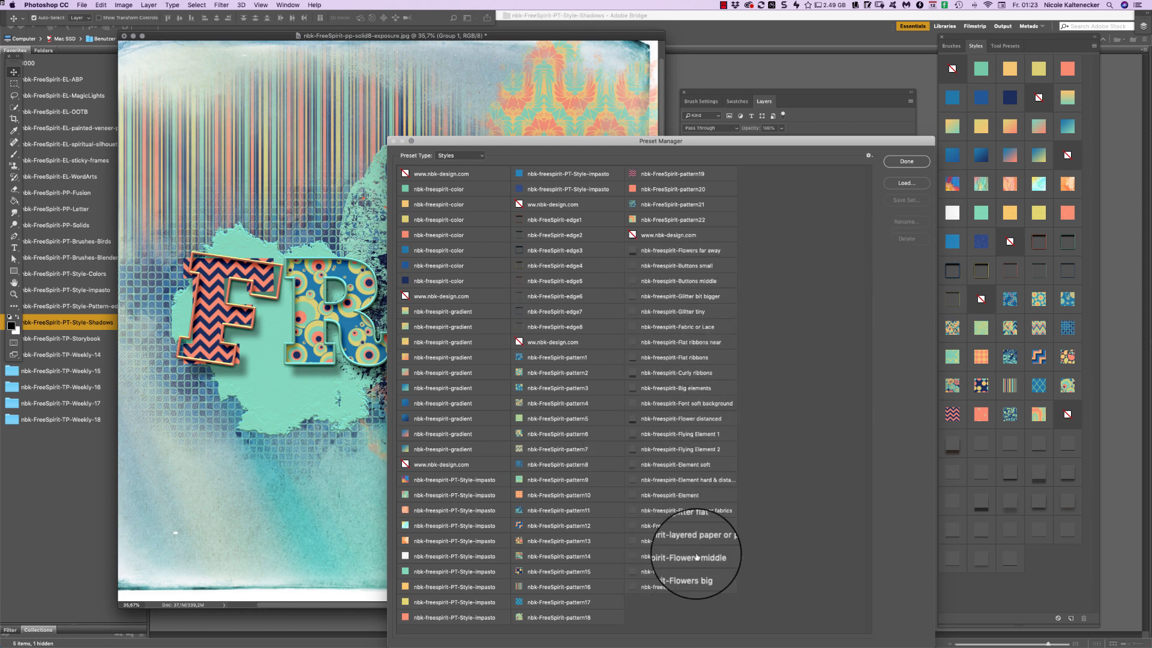
{"action": "left_click", "coordinate": [907, 161]}
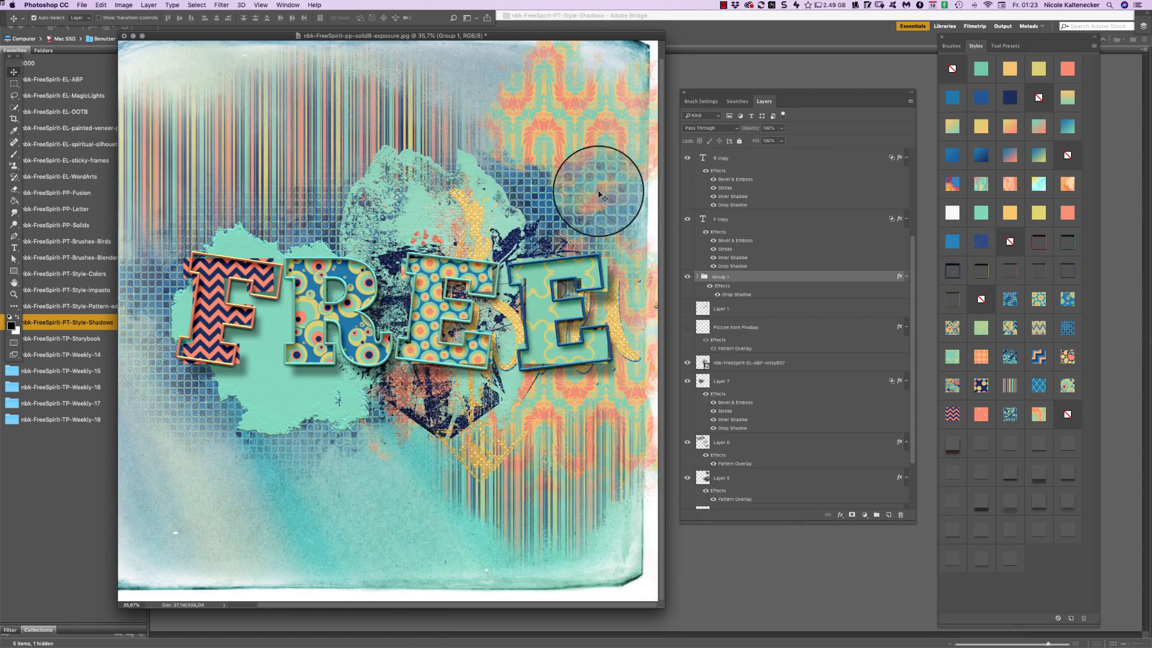
Shift the document window aside, switch to Adobe Bridge and preview nbk-FreeSpirit-PT-Styles-Shadow.jpg at full screen
{"action": "left_click_drag", "start_coordinate": [597, 36], "coordinate": [569, 39]}
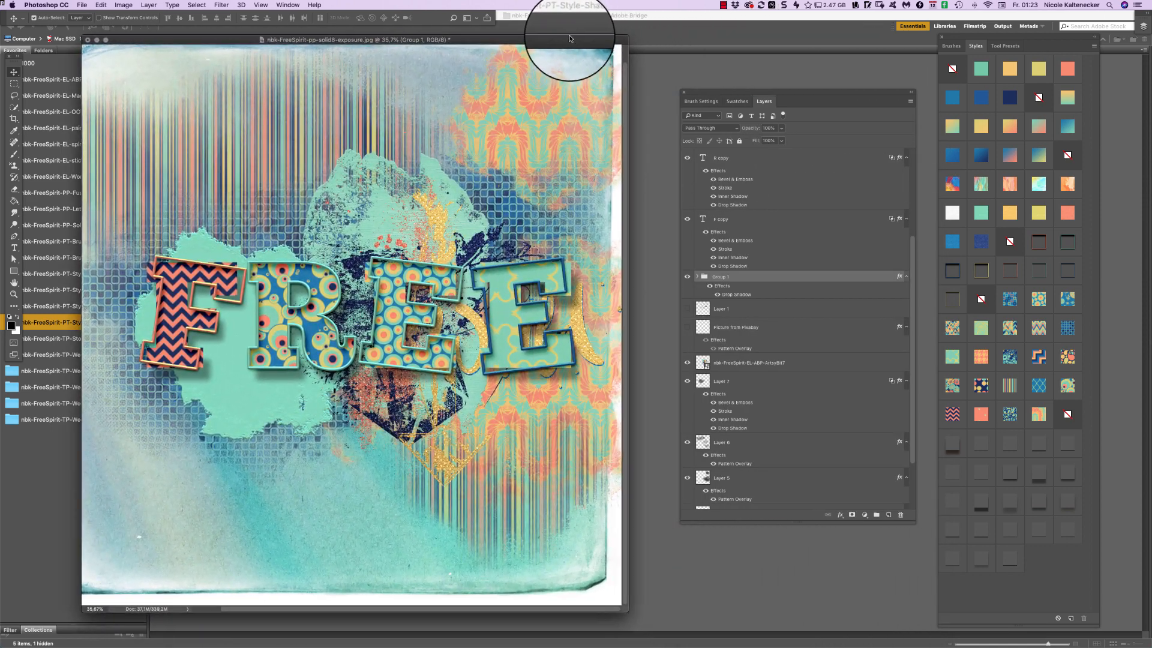
{"action": "left_click", "coordinate": [678, 59]}
{"action": "left_click", "coordinate": [362, 415]}
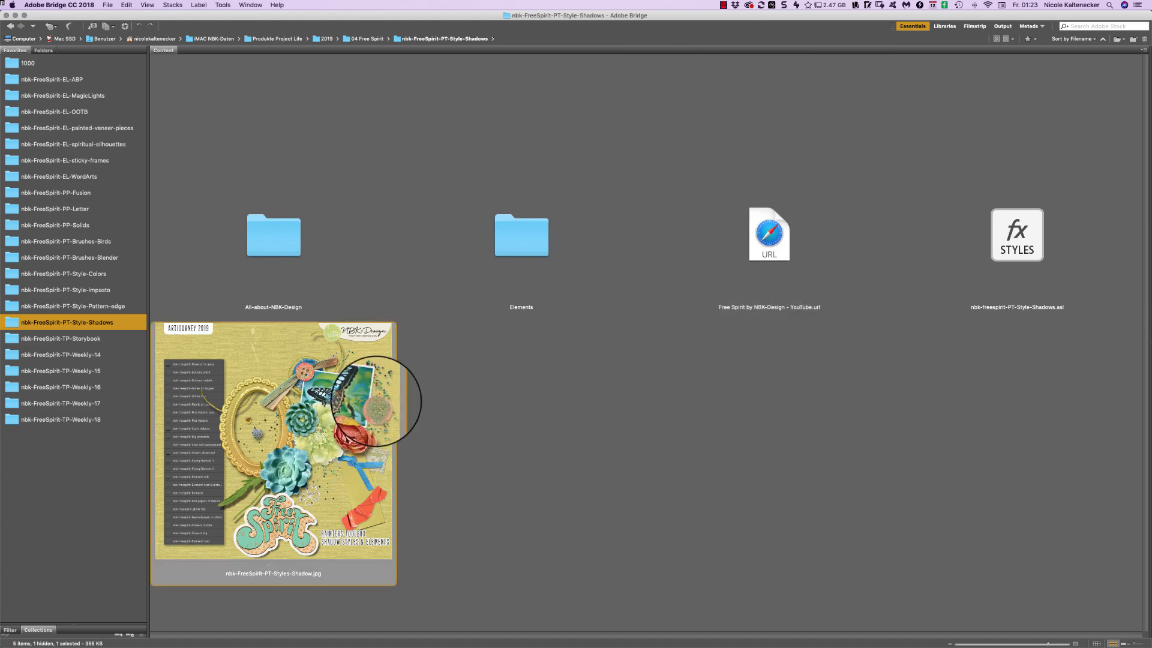
{"action": "key", "text": "space"}
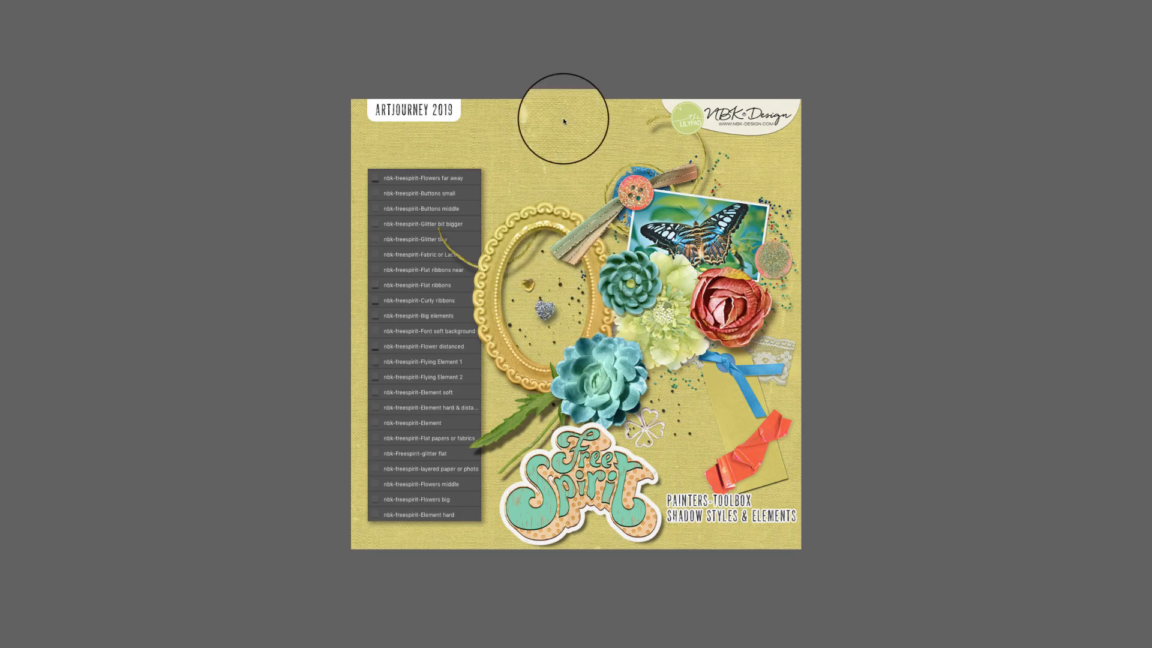
{"action": "left_click_drag", "start_coordinate": [563, 122], "coordinate": [702, 291]}
{"action": "key", "text": "space"}
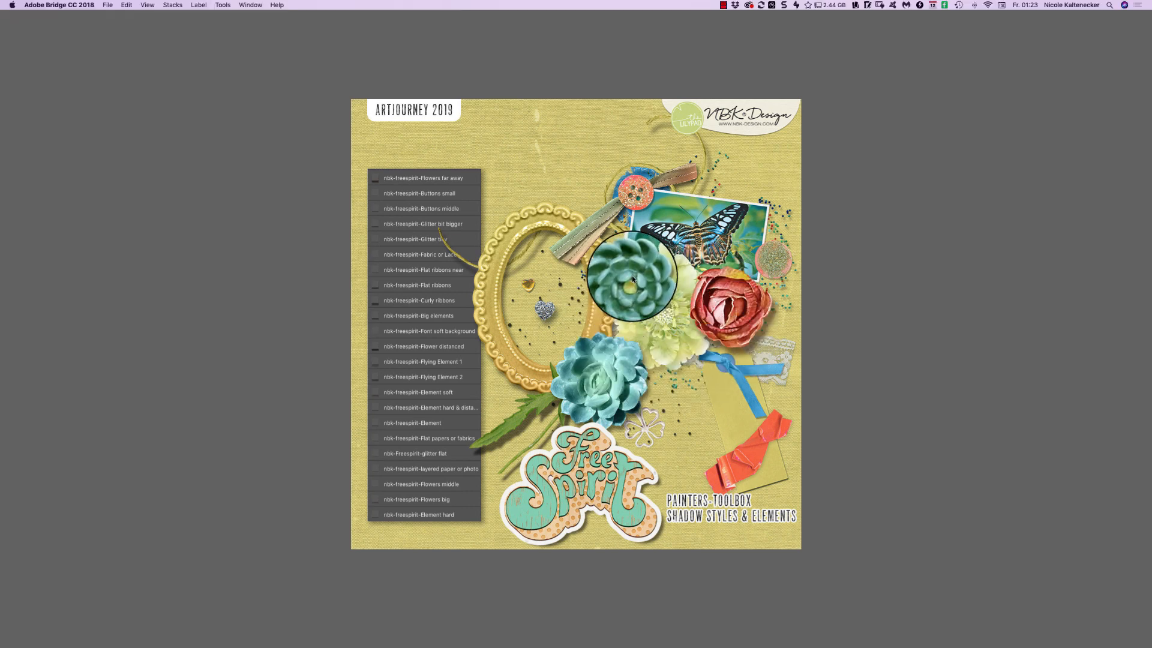
Open the Elements folder, open nbk-freespirit-EL-glitter-2.png in Photoshop and copy the glitter into the layout document
{"action": "left_click", "coordinate": [522, 244]}
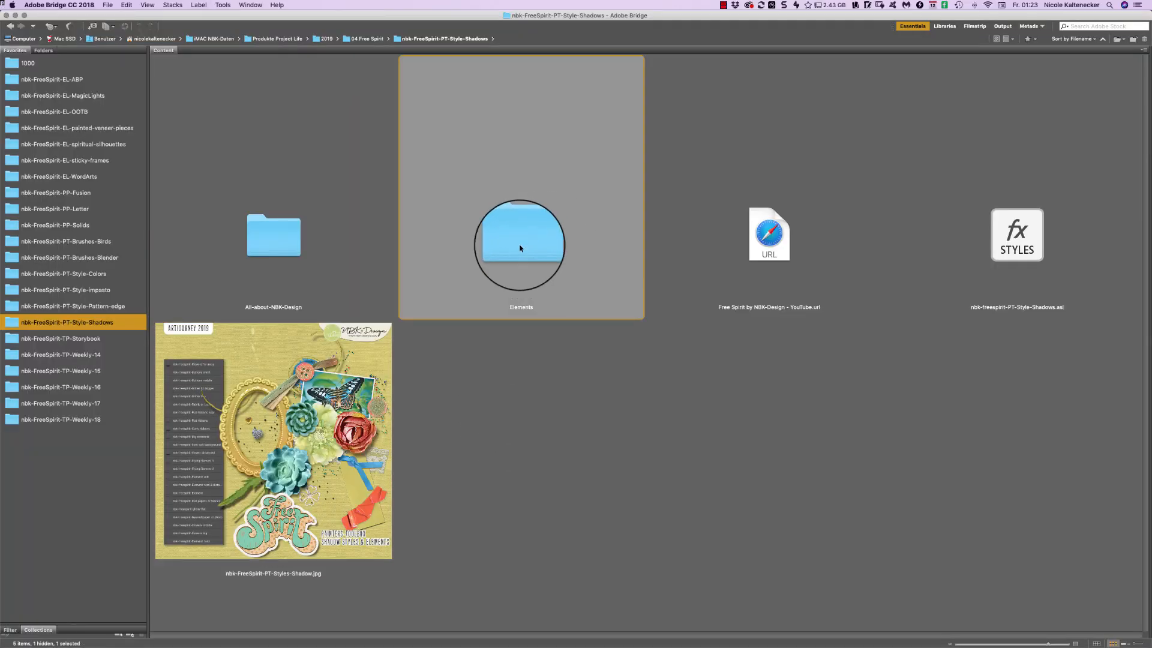
{"action": "double_click", "coordinate": [531, 242]}
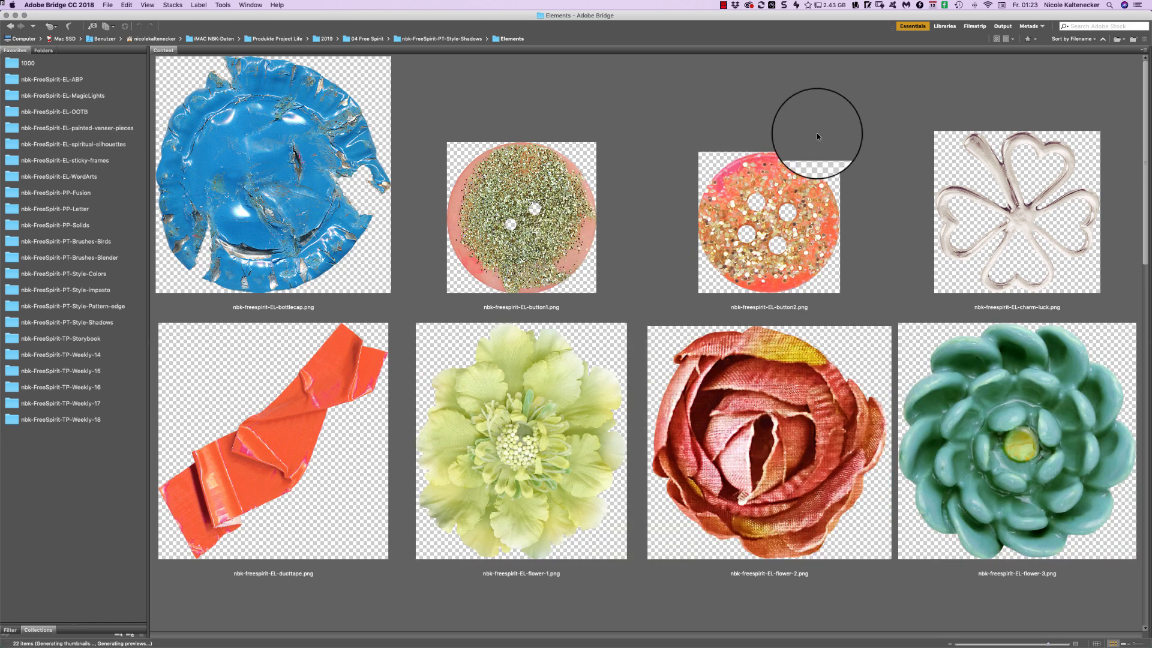
{"action": "scroll", "coordinate": [1140, 114], "scroll_direction": "down", "scroll_amount": 1}
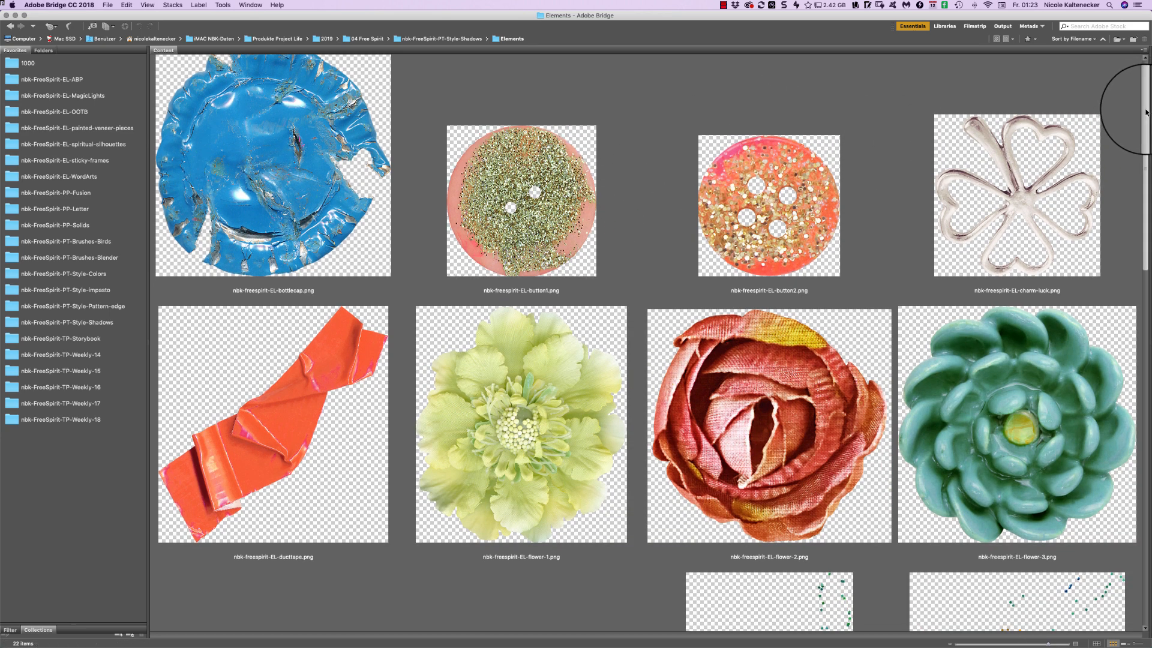
{"action": "scroll", "coordinate": [1074, 195], "scroll_direction": "down", "scroll_amount": 10}
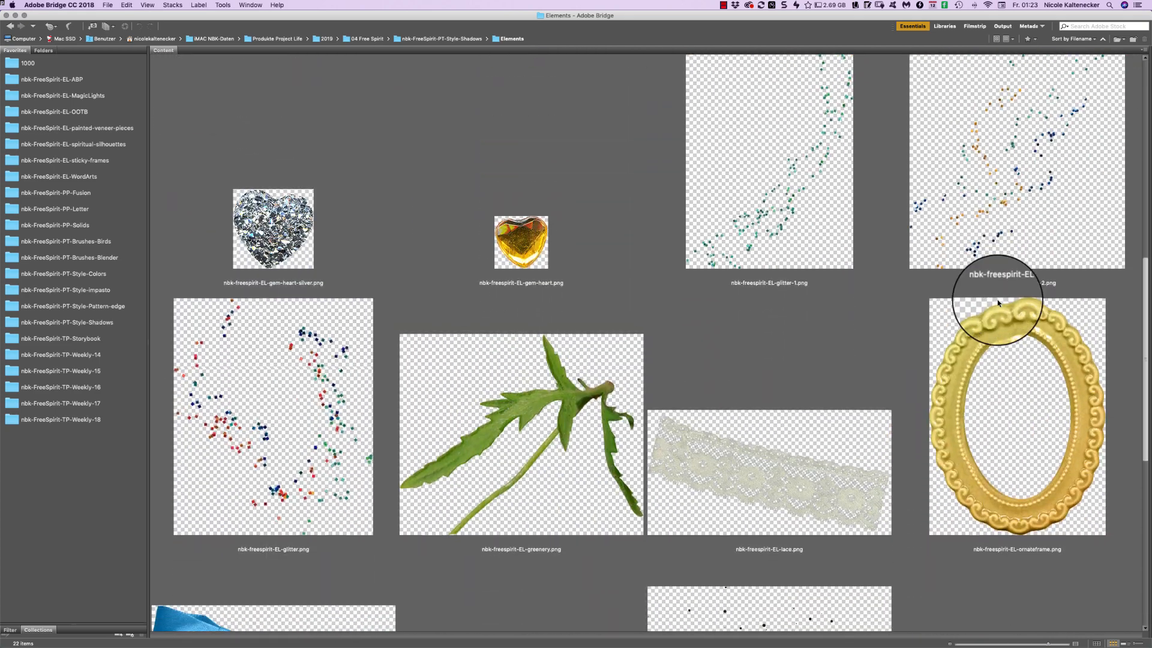
{"action": "double_click", "coordinate": [1041, 188]}
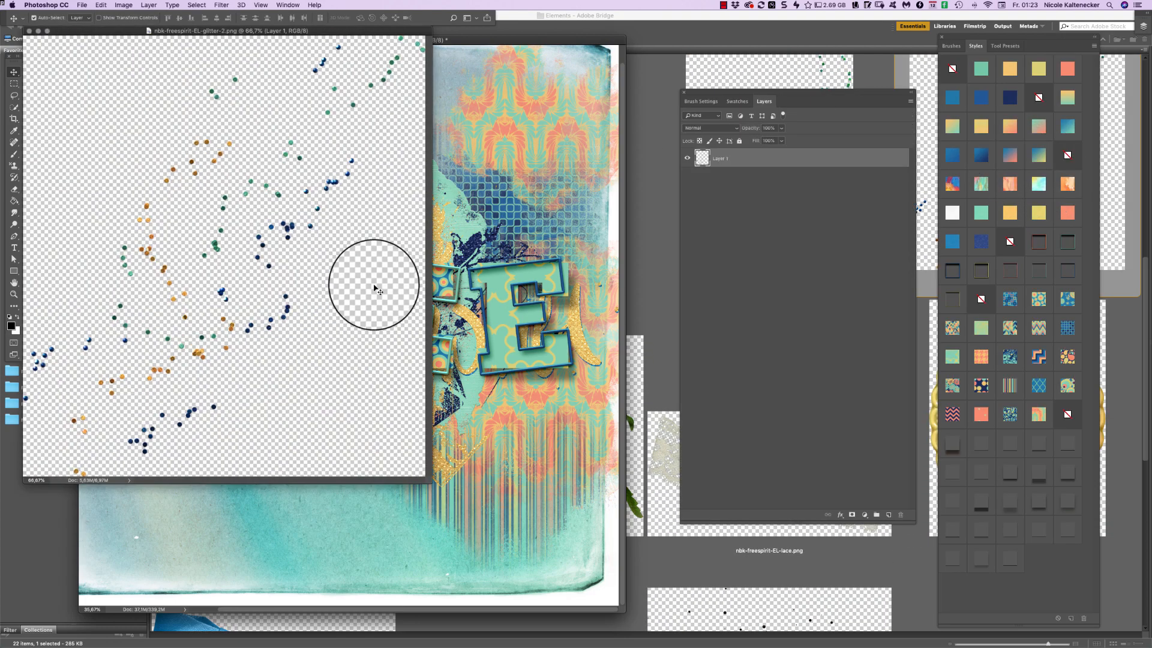
{"action": "left_click_drag", "start_coordinate": [216, 247], "coordinate": [491, 318]}
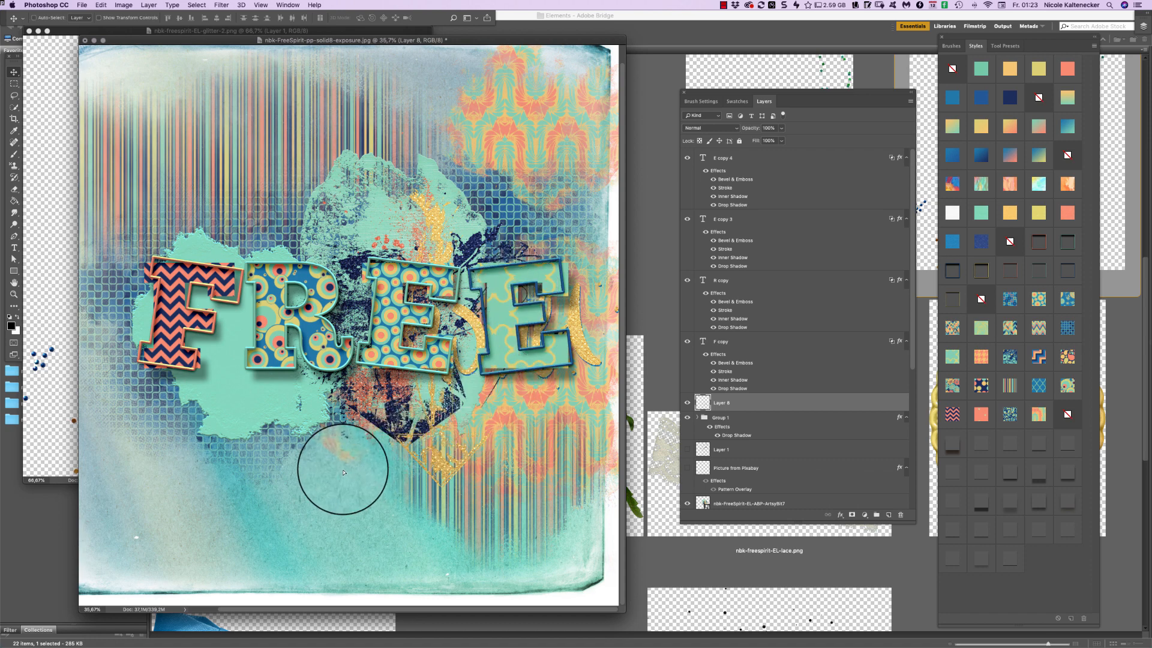
Bring the glitter layer to the top of the stack and apply a drop shadow style to the teal paint on Layer 7
{"action": "key", "text": "super+t"}
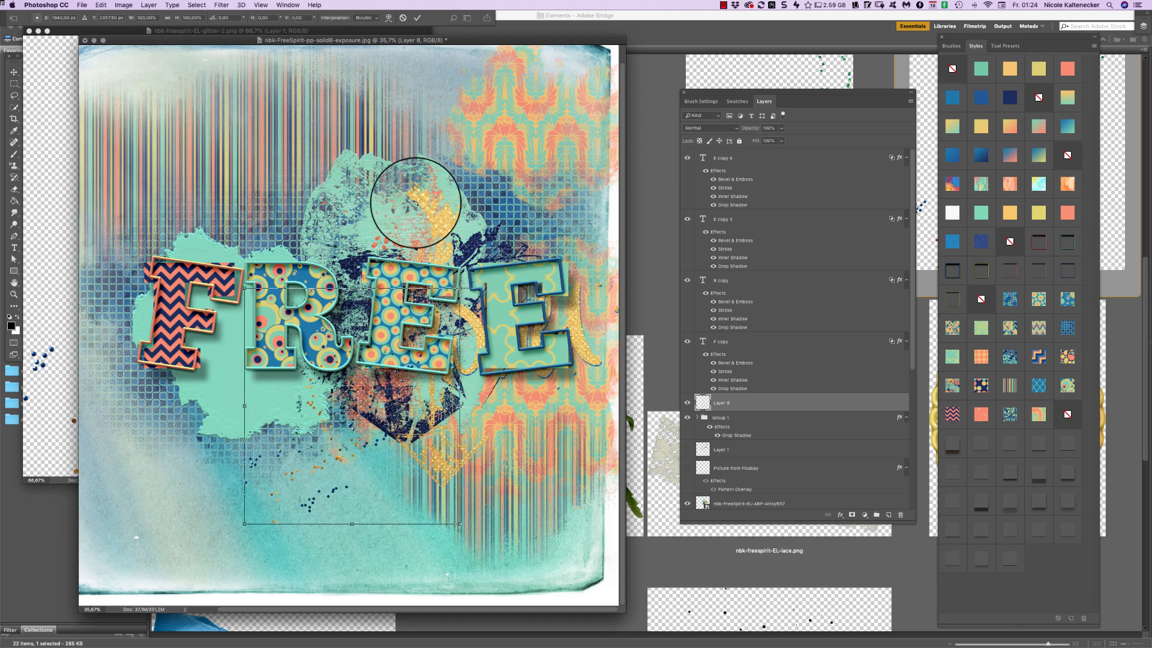
{"action": "key", "text": "super+Return"}
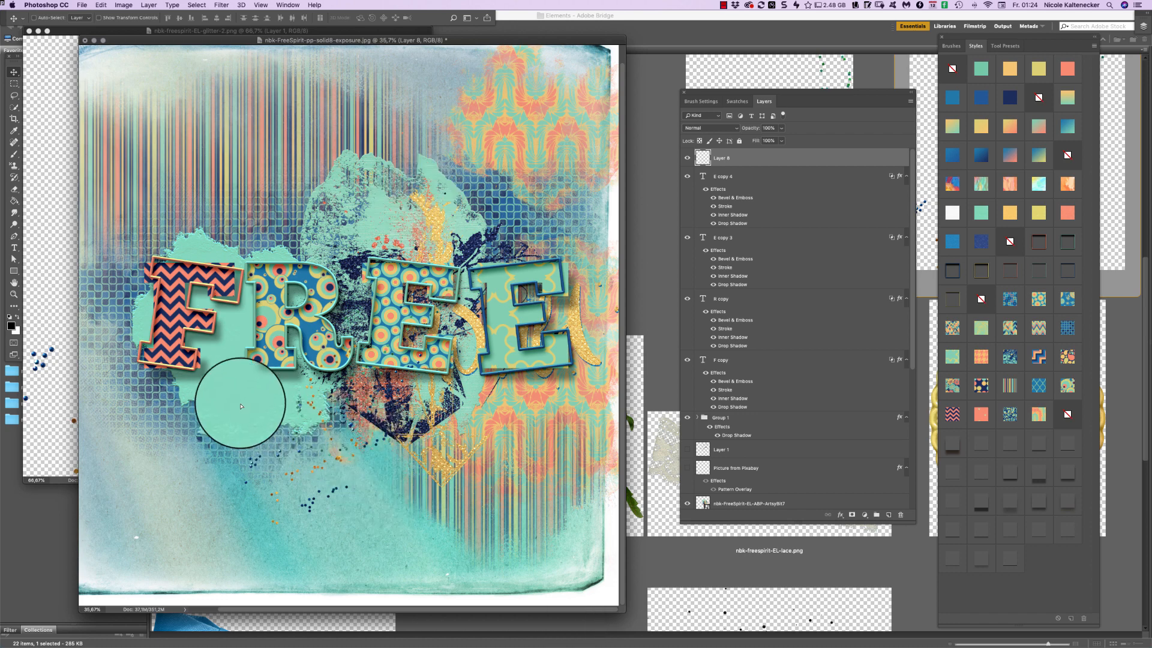
{"action": "left_click_drag", "start_coordinate": [309, 406], "coordinate": [248, 418]}
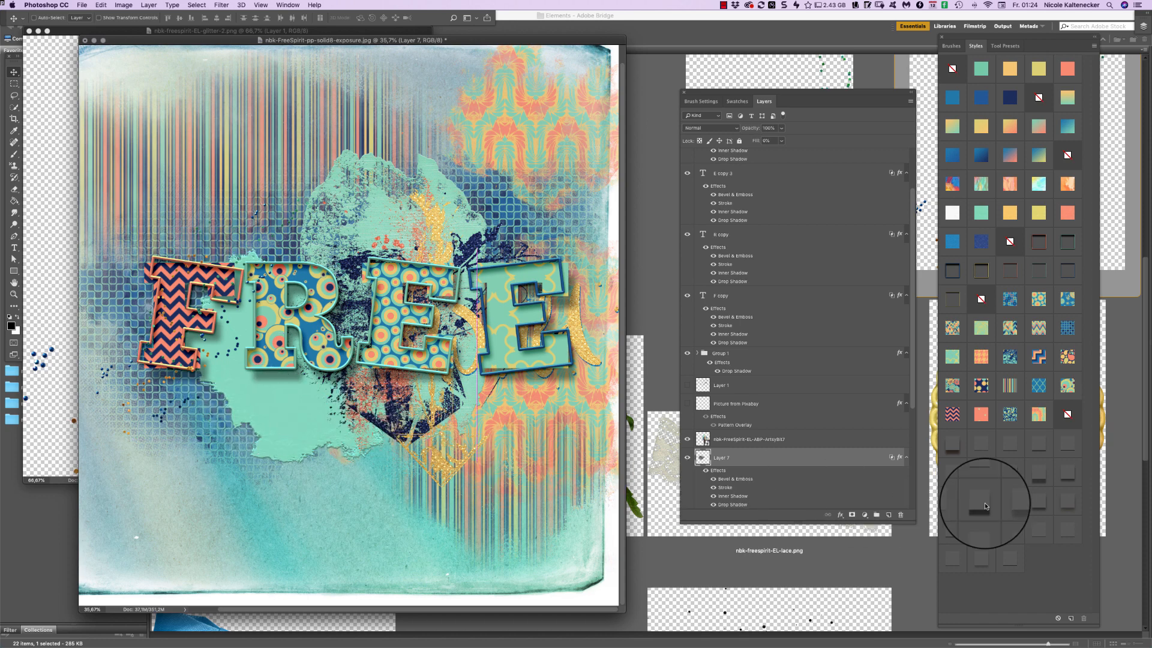
{"action": "left_click", "coordinate": [975, 473]}
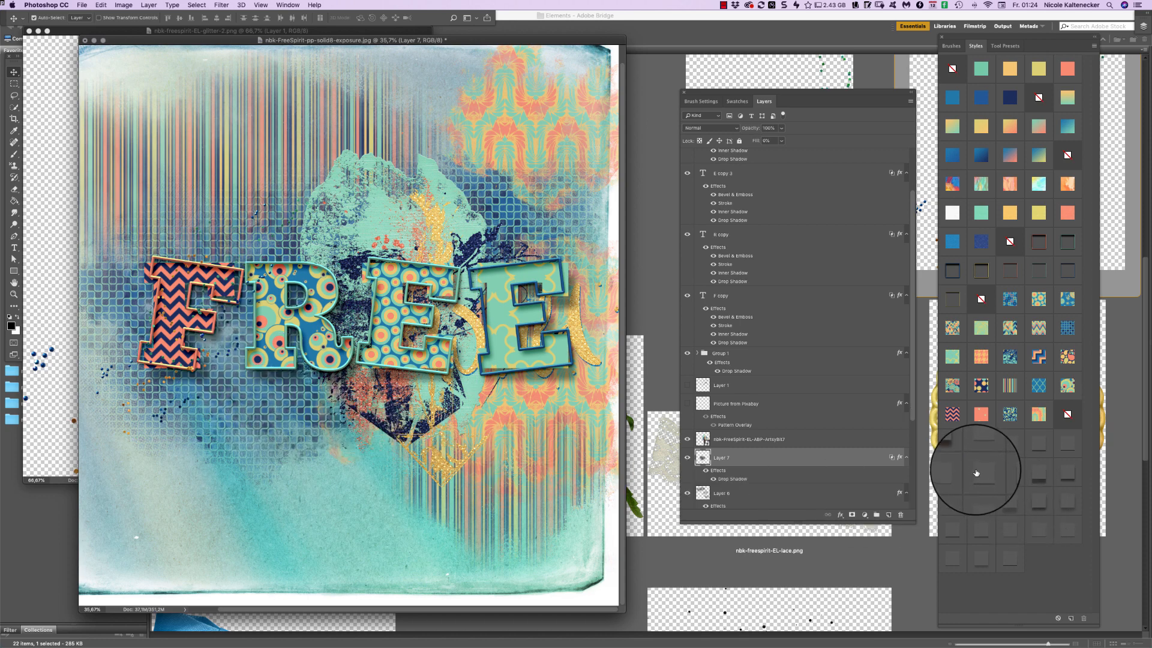
Move the glitter down to the lower-left area of the artwork and give it a drop shadow style
{"action": "left_click", "coordinate": [149, 383]}
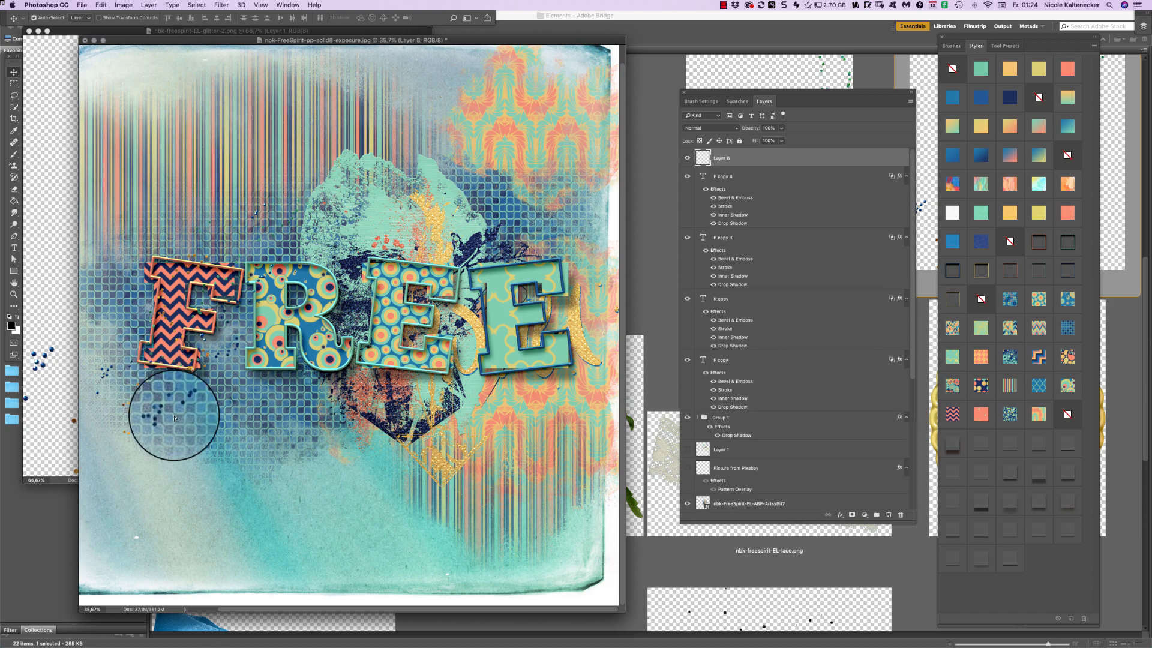
{"action": "left_click_drag", "start_coordinate": [203, 456], "coordinate": [212, 514]}
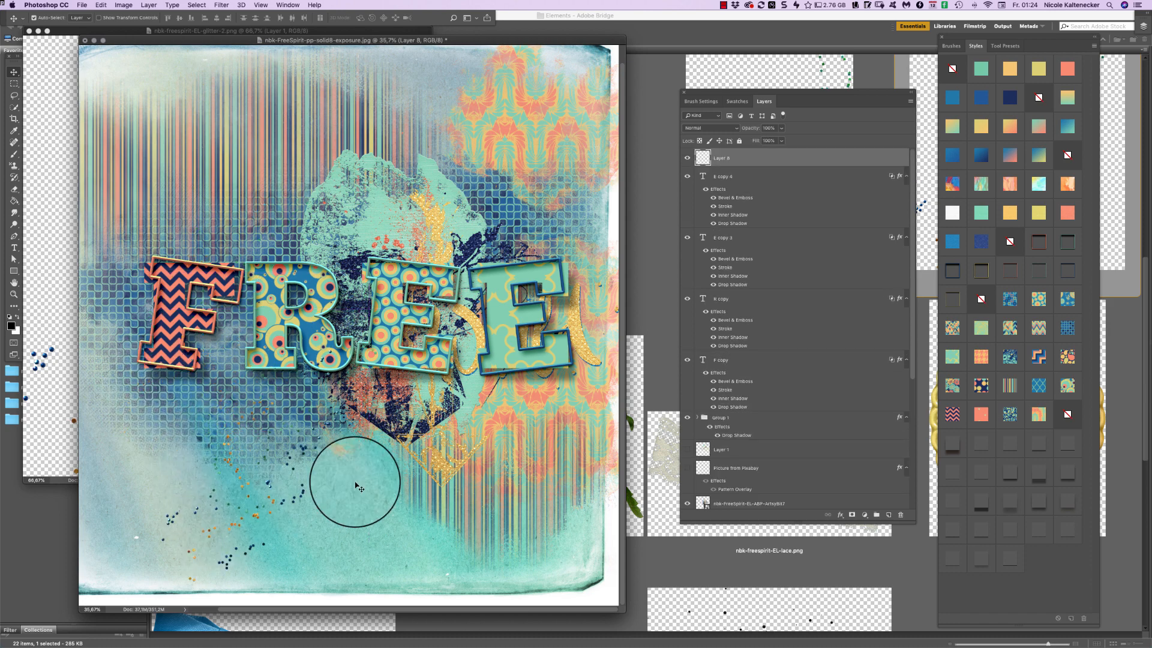
{"action": "left_click", "coordinate": [981, 446]}
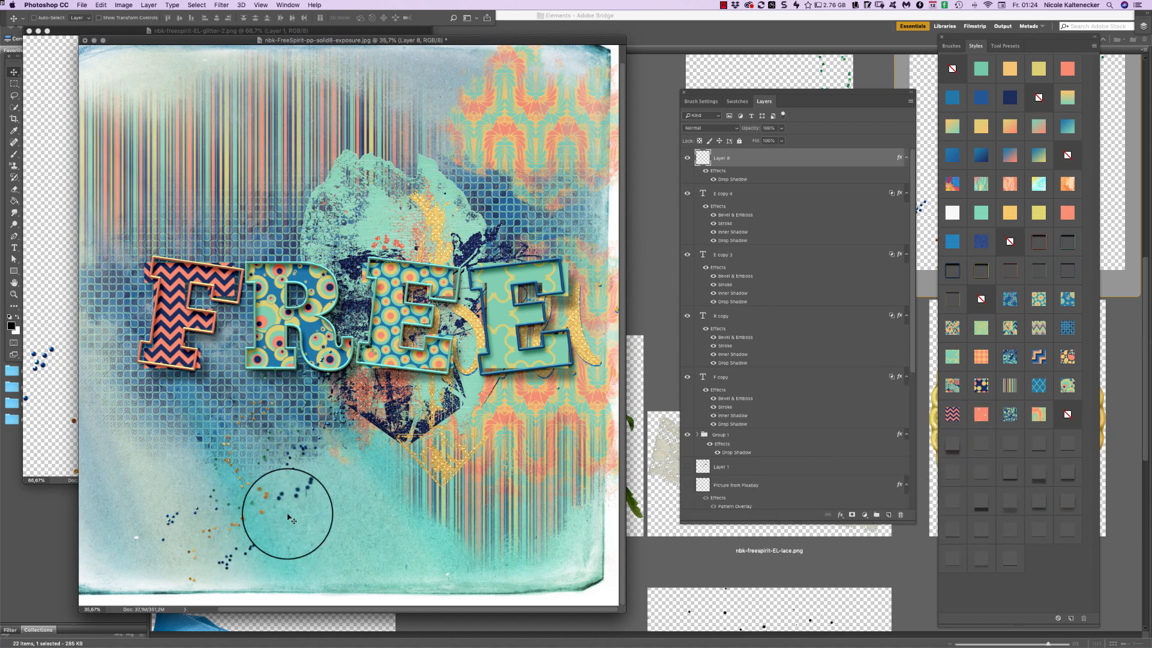
{"action": "key", "text": "super"}
{"action": "left_click_drag", "start_coordinate": [333, 456], "coordinate": [362, 441]}
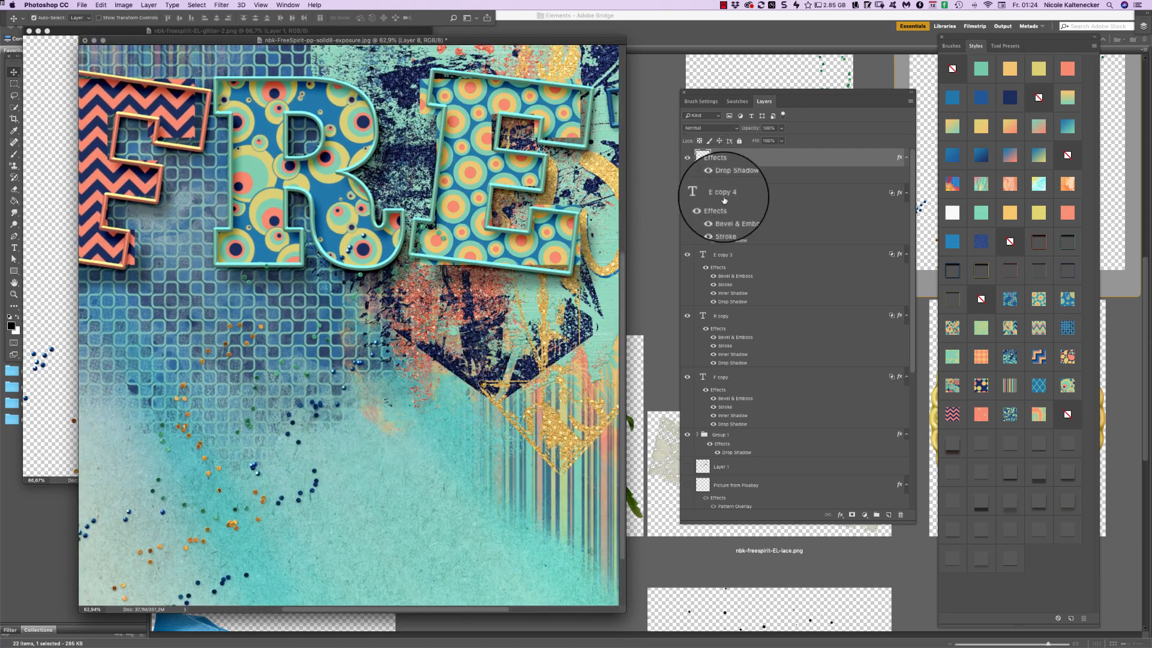
{"action": "left_click", "coordinate": [1067, 414]}
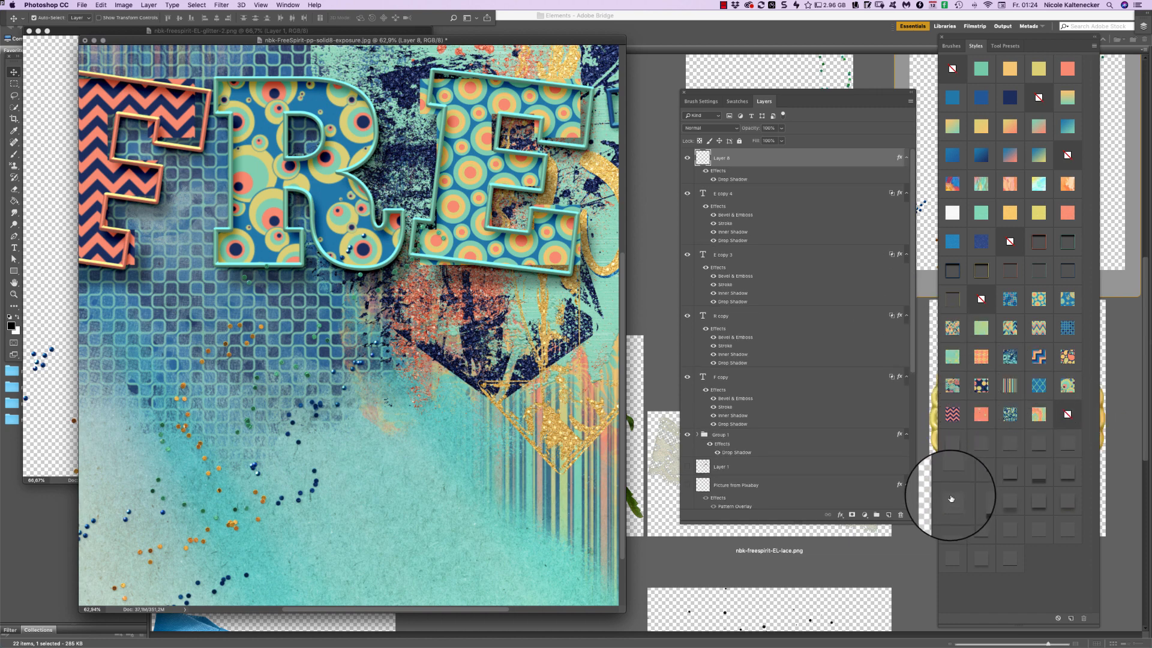
Close the glitter file, open nbk-freespirit-EL-ornateframe.png from Adobe Bridge and copy the frame into the layout document
{"action": "left_click", "coordinate": [76, 374]}
{"action": "key", "text": "super+w"}
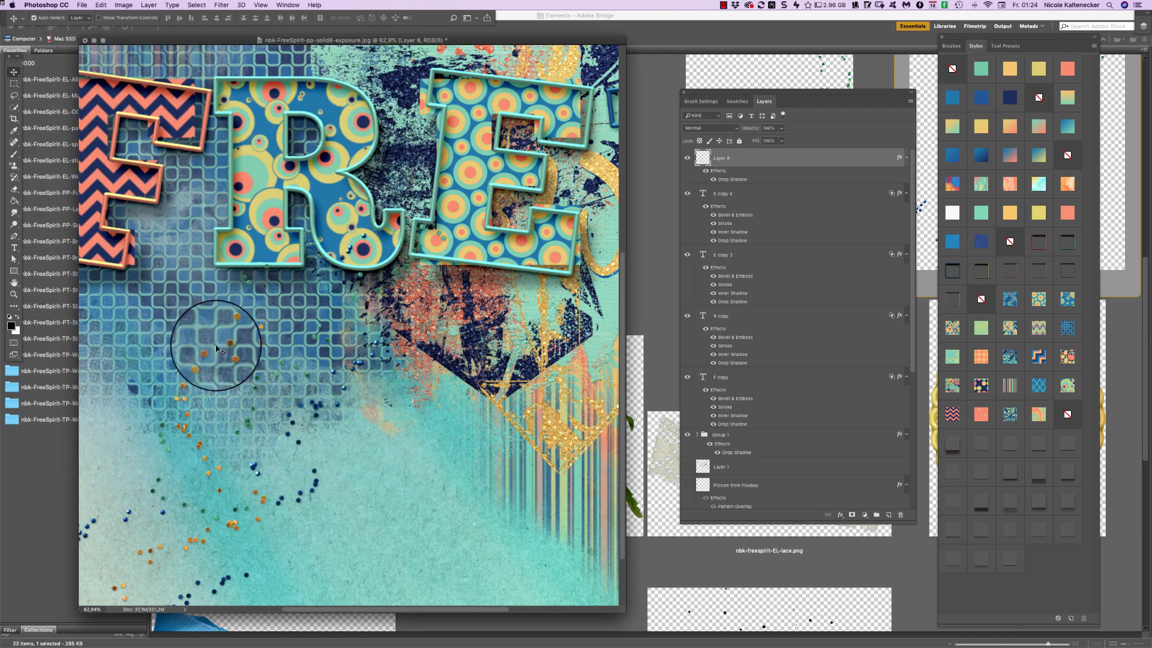
{"action": "left_click", "coordinate": [658, 428]}
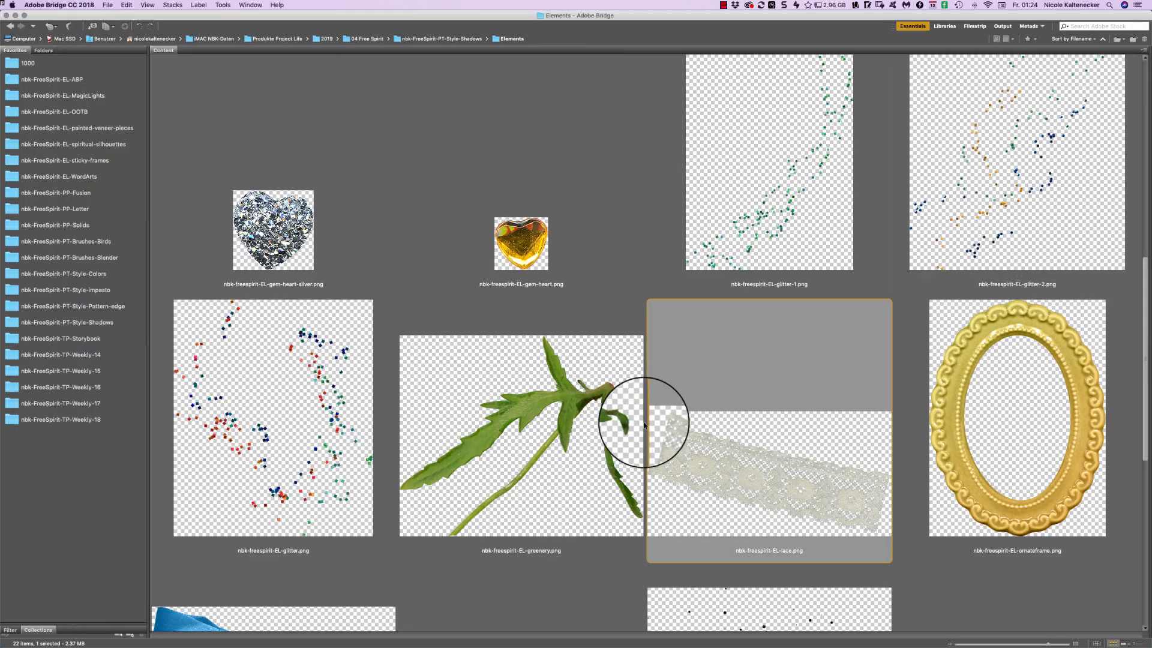
{"action": "left_click", "coordinate": [963, 373]}
{"action": "double_click", "coordinate": [963, 377]}
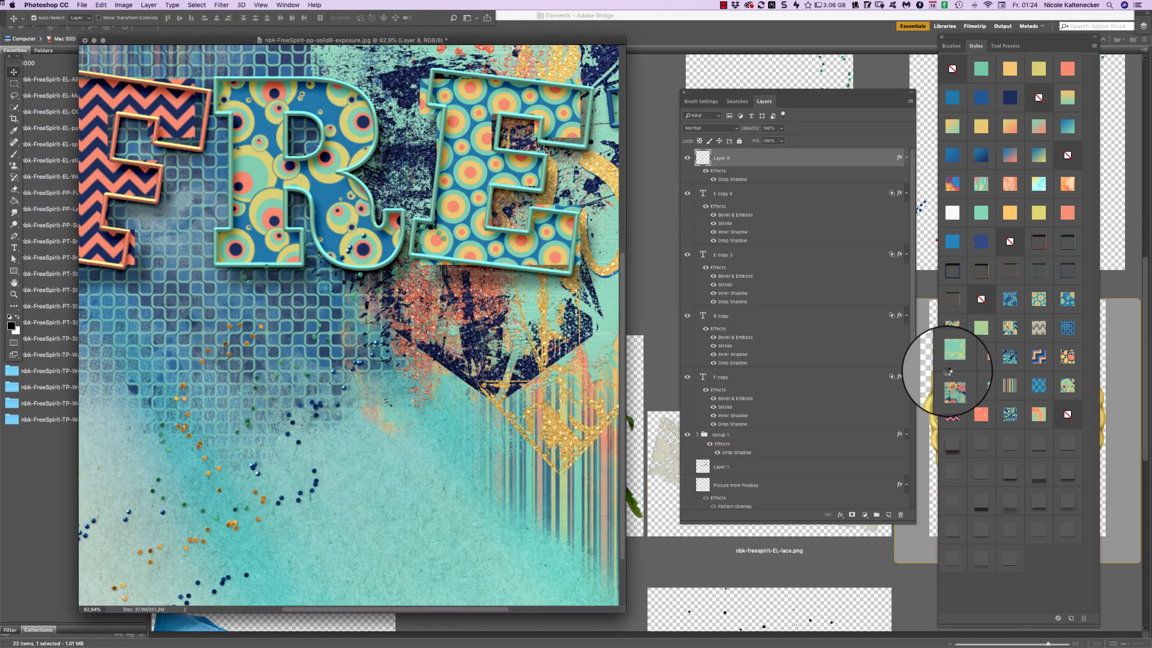
{"action": "left_click_drag", "start_coordinate": [160, 188], "coordinate": [491, 365]}
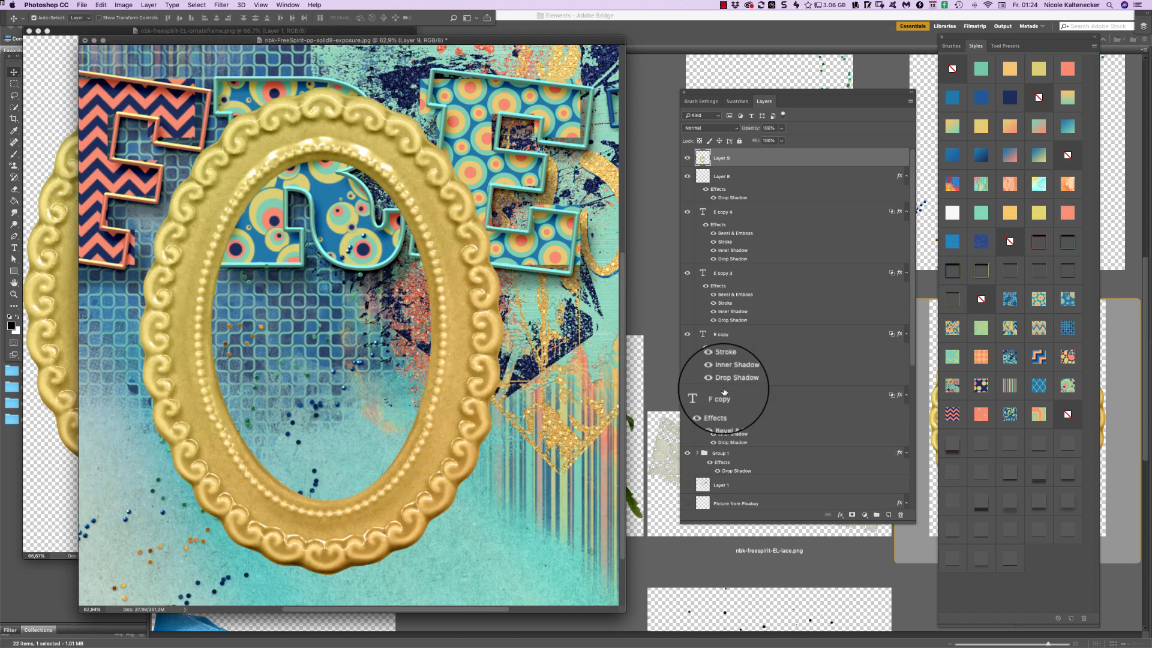
Give the ornate frame a strong drop shadow style, move it right and slightly down, and close its source file
{"action": "left_click", "coordinate": [952, 444]}
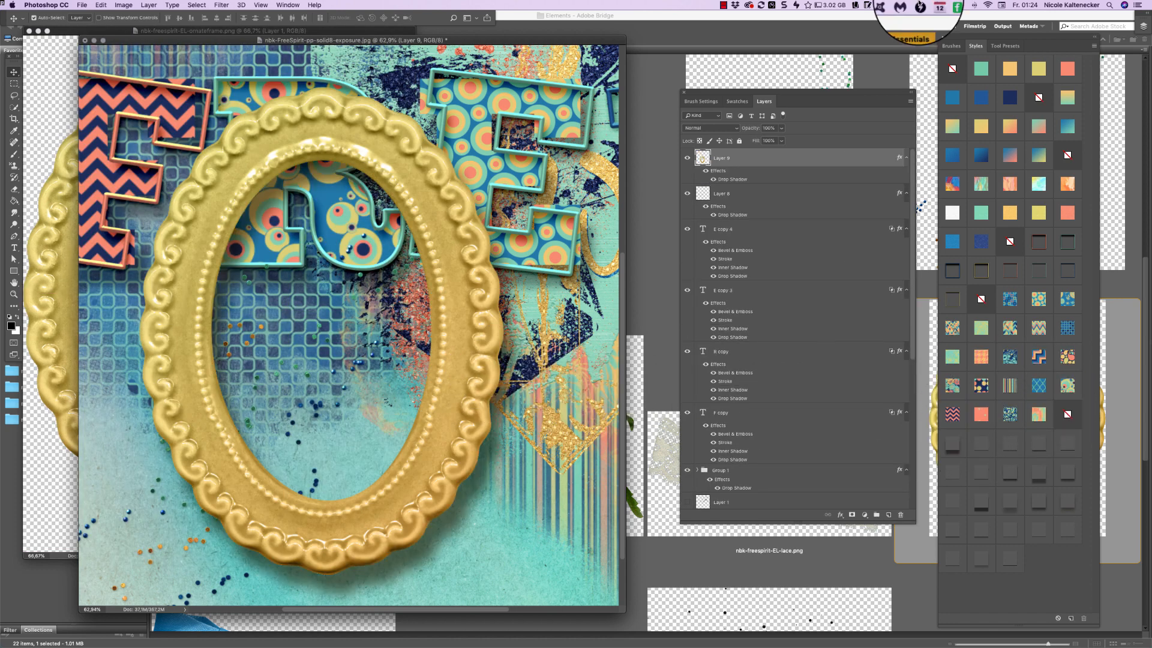
{"action": "key", "text": "super+0"}
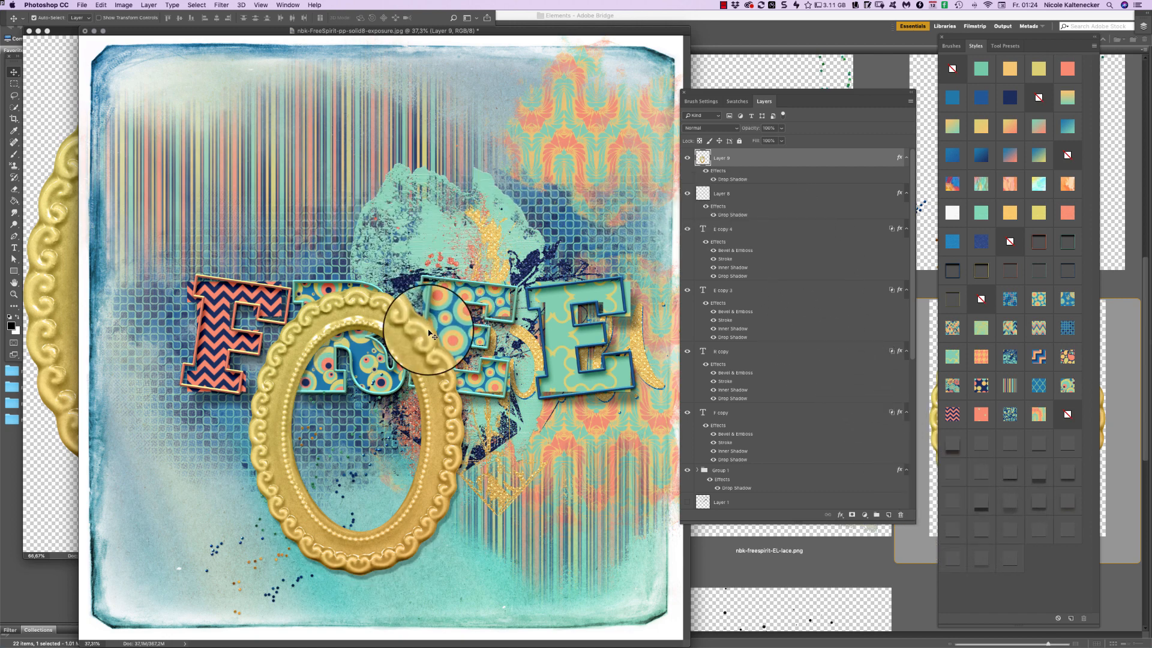
{"action": "left_click_drag", "start_coordinate": [453, 384], "coordinate": [532, 364]}
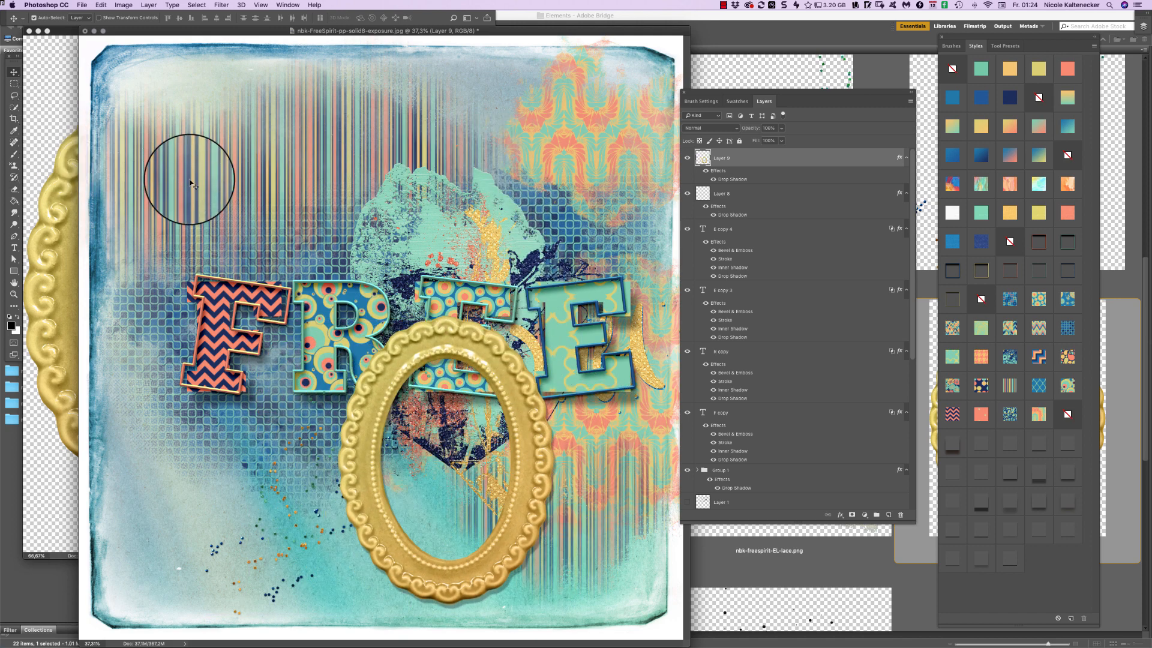
{"action": "left_click", "coordinate": [67, 155]}
{"action": "key", "text": "super+w"}
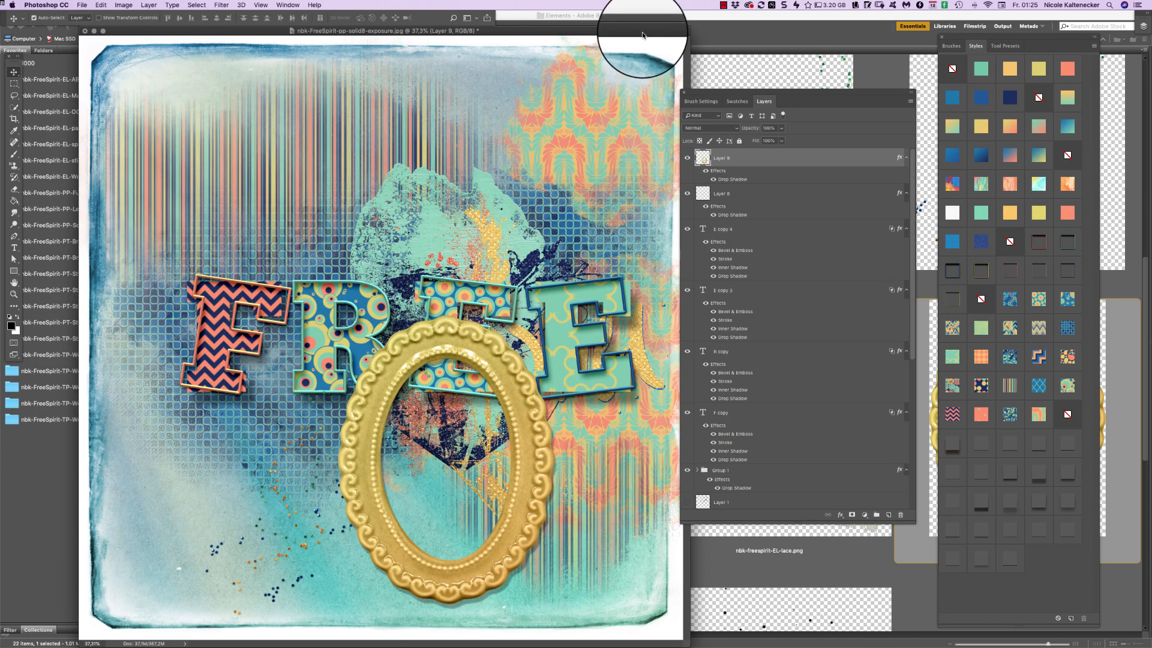
Switch to Adobe Bridge and look through the buttons, flowers, glitters, ribbons and other files in the Elements folder
{"action": "left_click_drag", "start_coordinate": [643, 30], "coordinate": [612, 23]}
{"action": "left_click", "coordinate": [679, 73]}
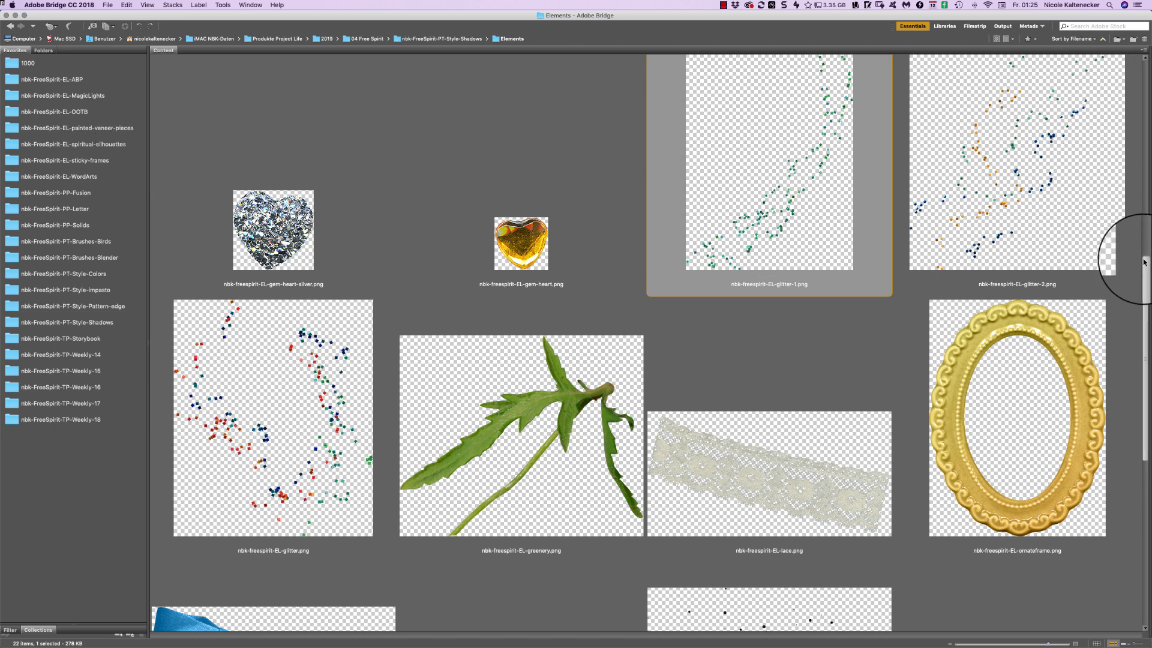
{"action": "scroll", "coordinate": [1144, 262], "scroll_direction": "down", "scroll_amount": 5}
{"action": "scroll", "coordinate": [1075, 217], "scroll_direction": "up", "scroll_amount": 6}
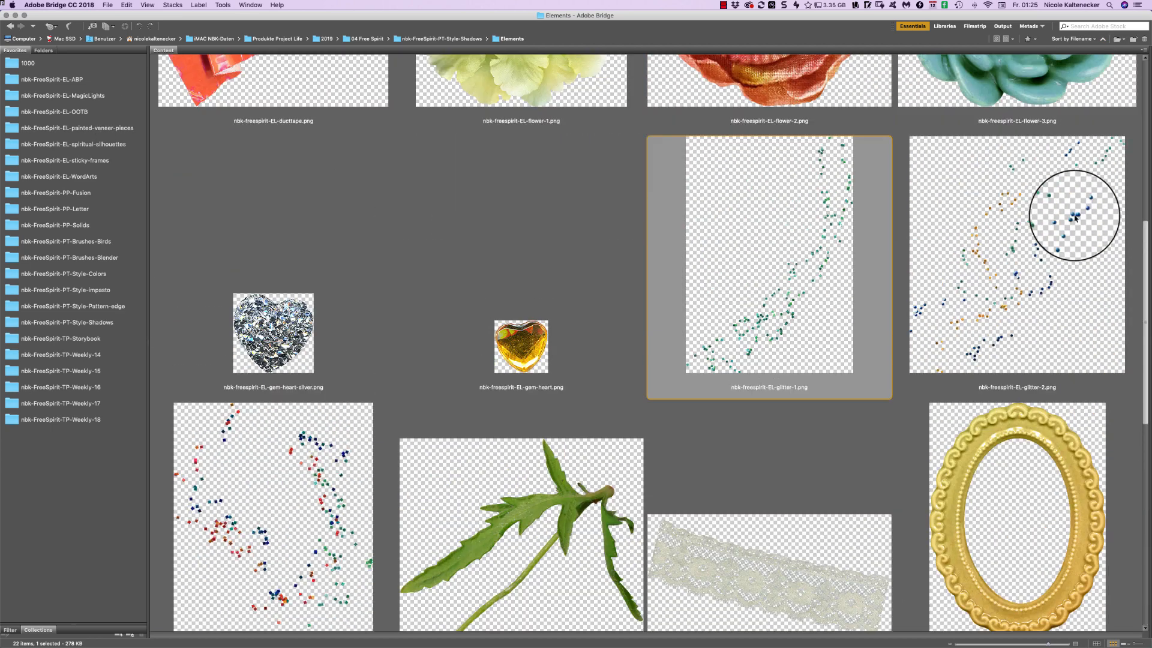
{"action": "scroll", "coordinate": [1075, 217], "scroll_direction": "up", "scroll_amount": 3}
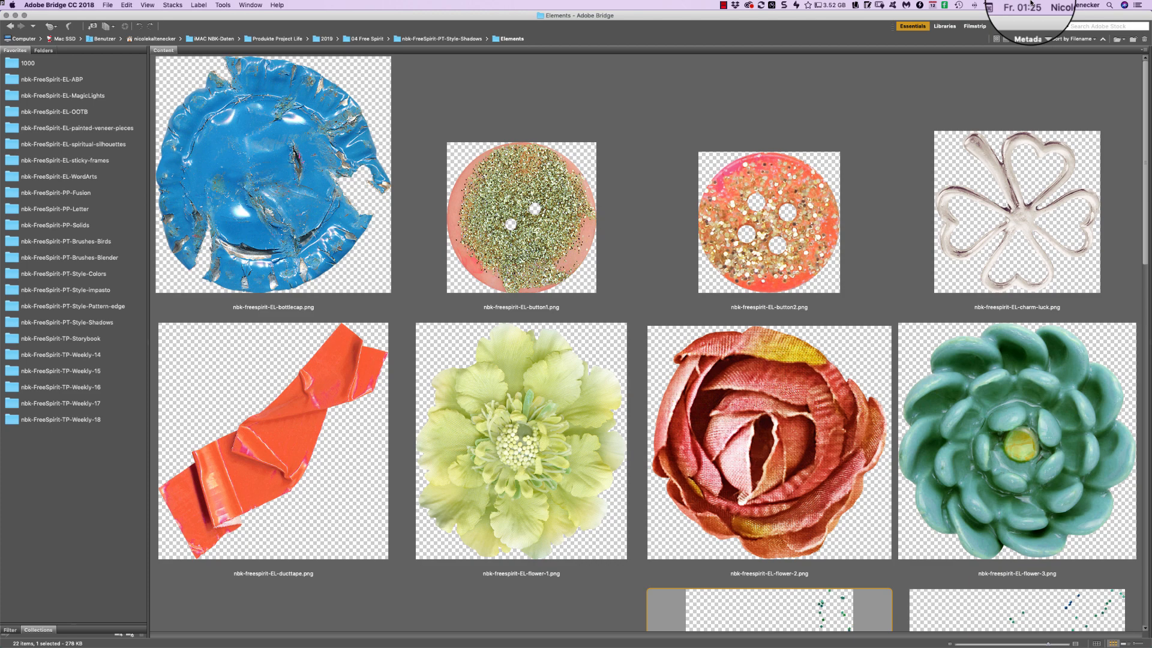
{"action": "scroll", "coordinate": [1124, 78], "scroll_direction": "down", "scroll_amount": 10}
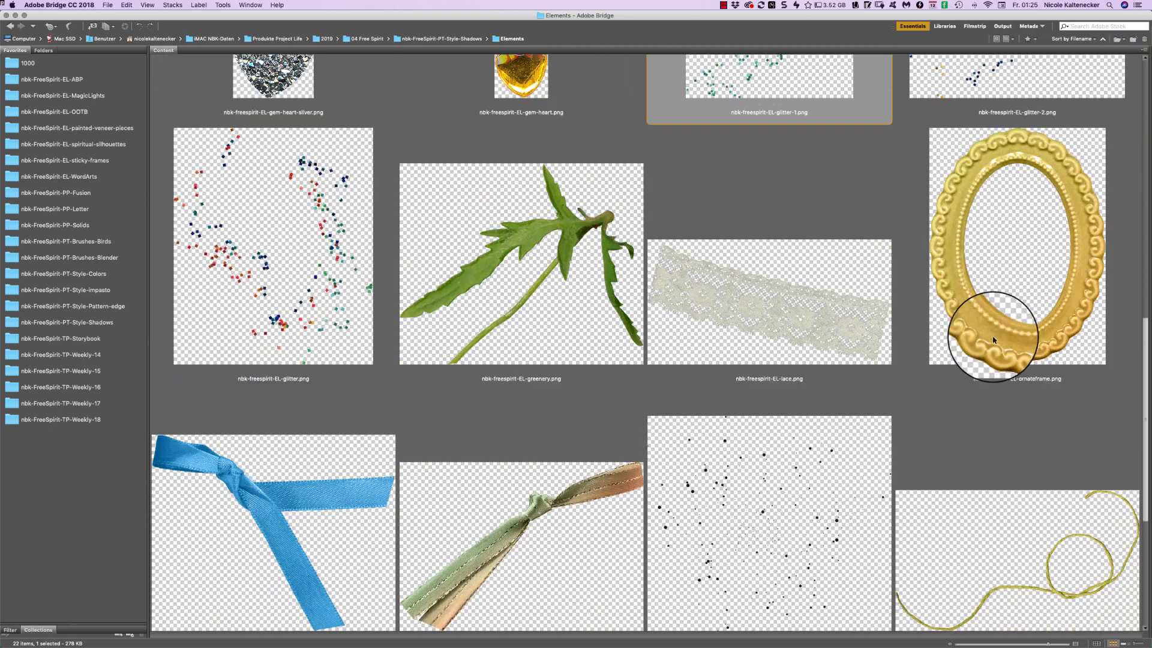
{"action": "scroll", "coordinate": [993, 340], "scroll_direction": "down", "scroll_amount": 3}
{"action": "scroll", "coordinate": [894, 504], "scroll_direction": "up", "scroll_amount": 10}
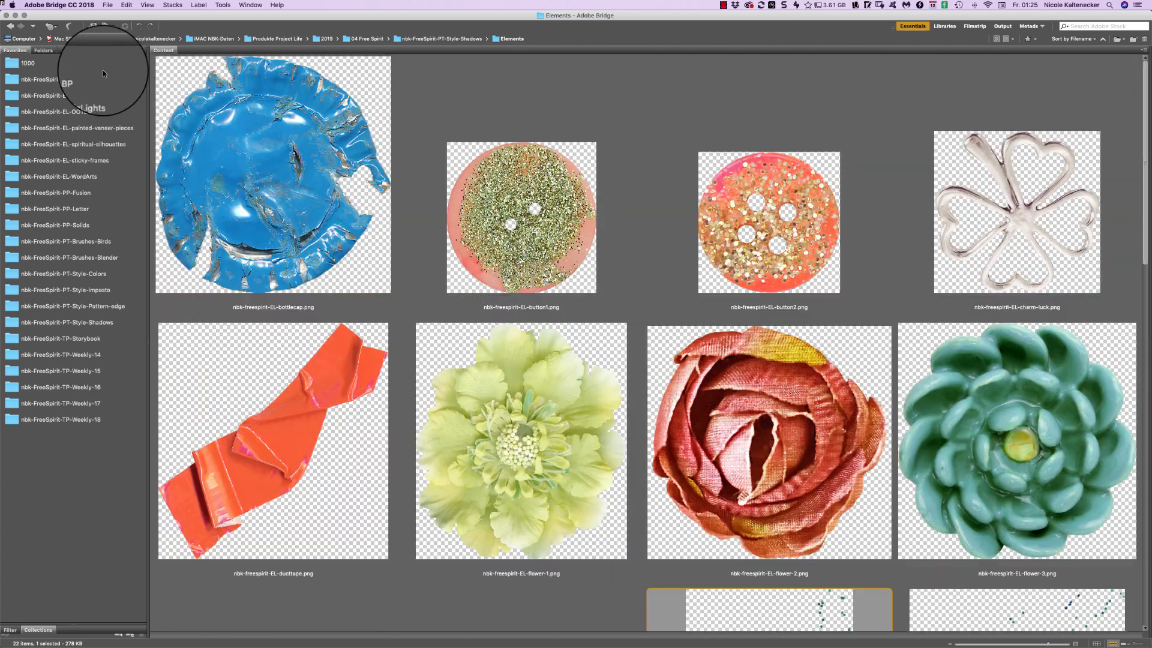
Return to the nbk-FreeSpirit-PT-Style-Shadows folder and open its All-about-NBK-Design folder
{"action": "left_click", "coordinate": [462, 39]}
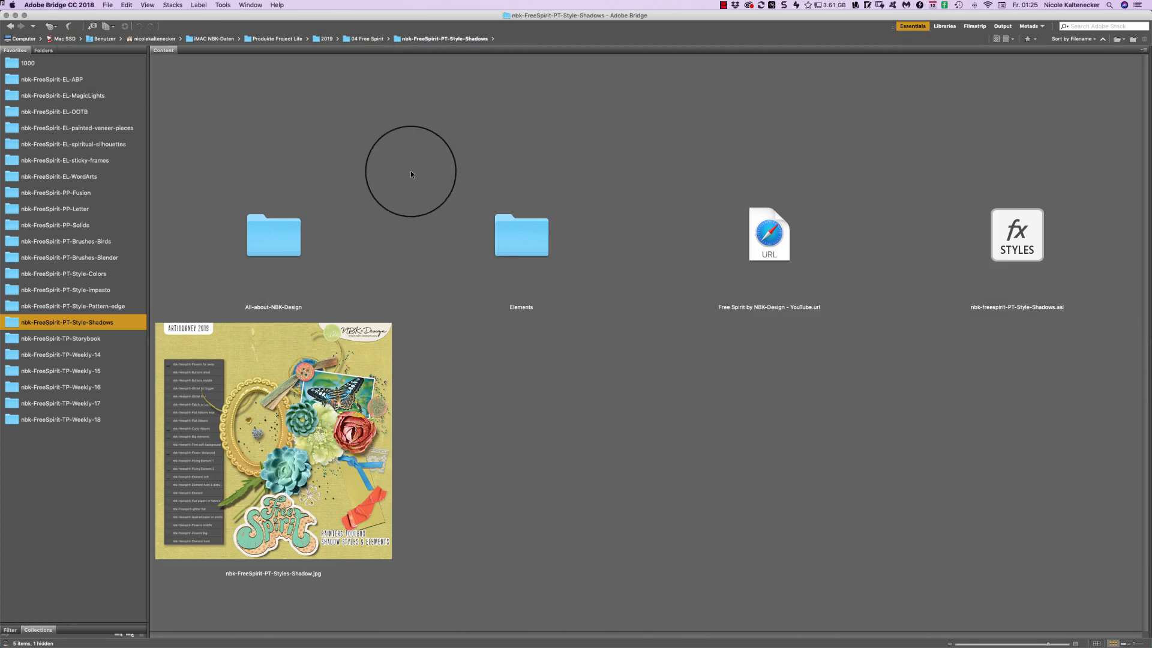
{"action": "double_click", "coordinate": [275, 238]}
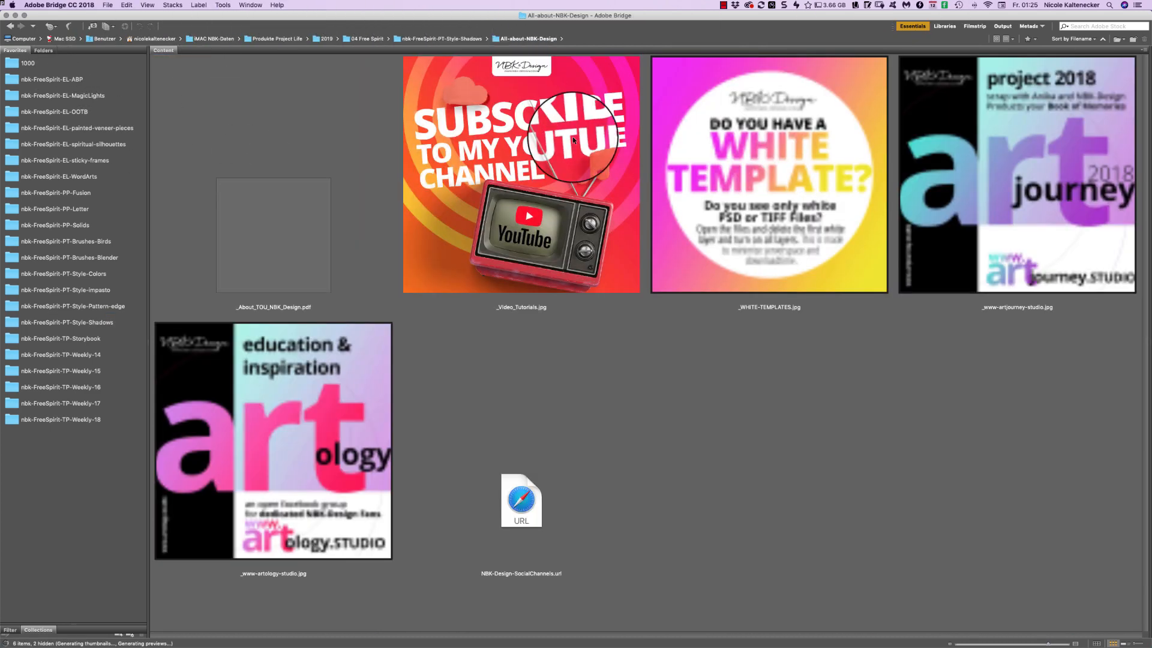